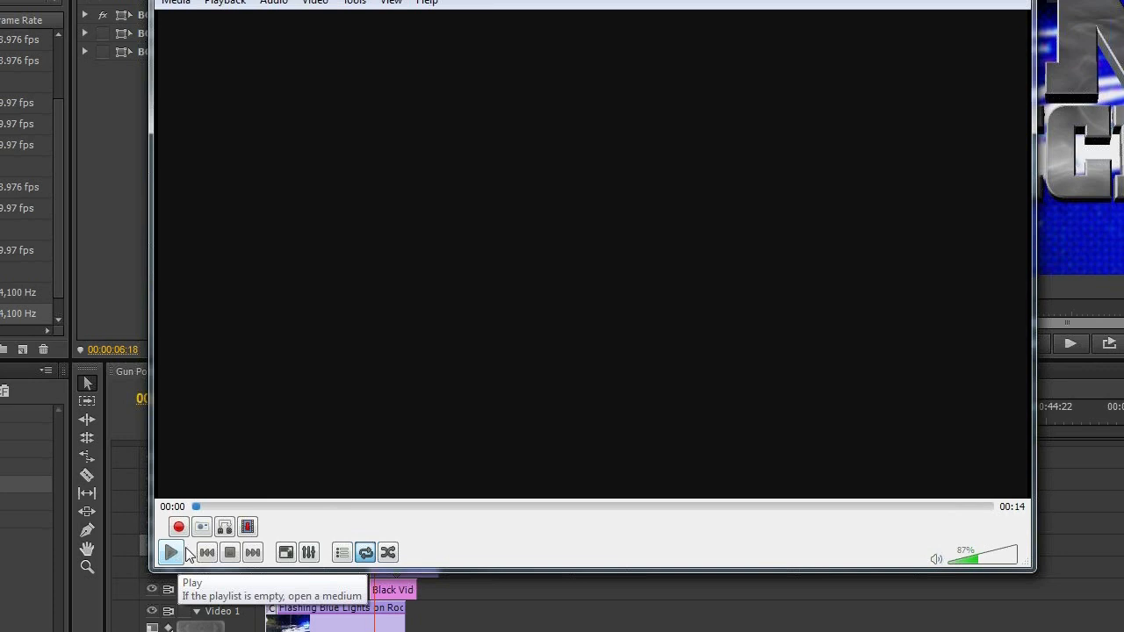
Step: Play the rendered title clip through, return to its start and scrub through the opening flashing police light shot
left_click(167, 555)
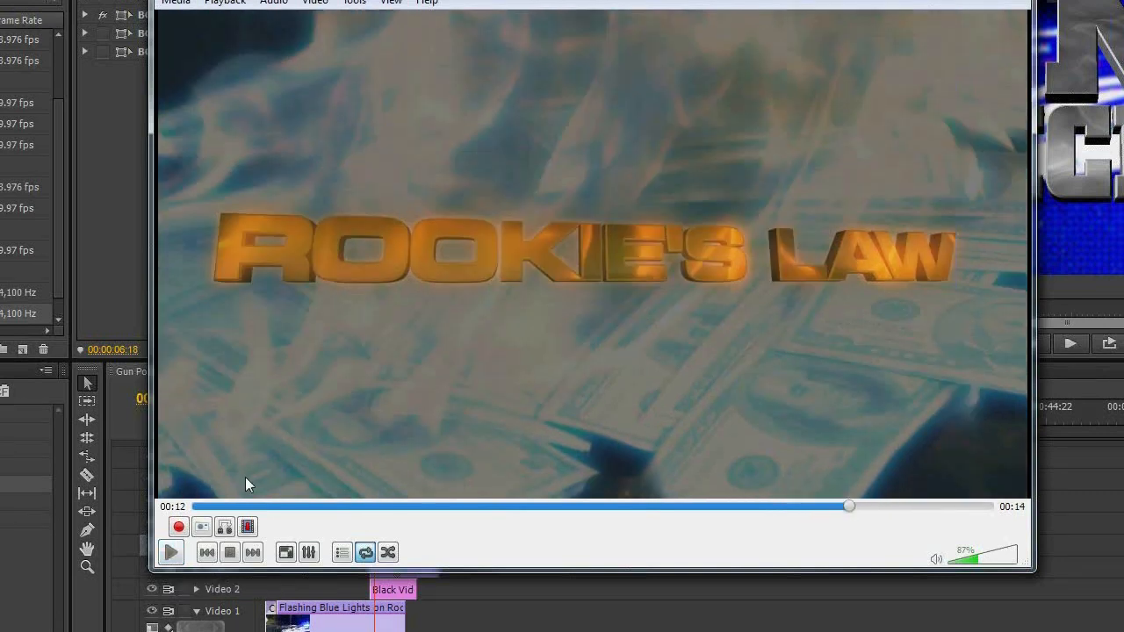
left_click(206, 506)
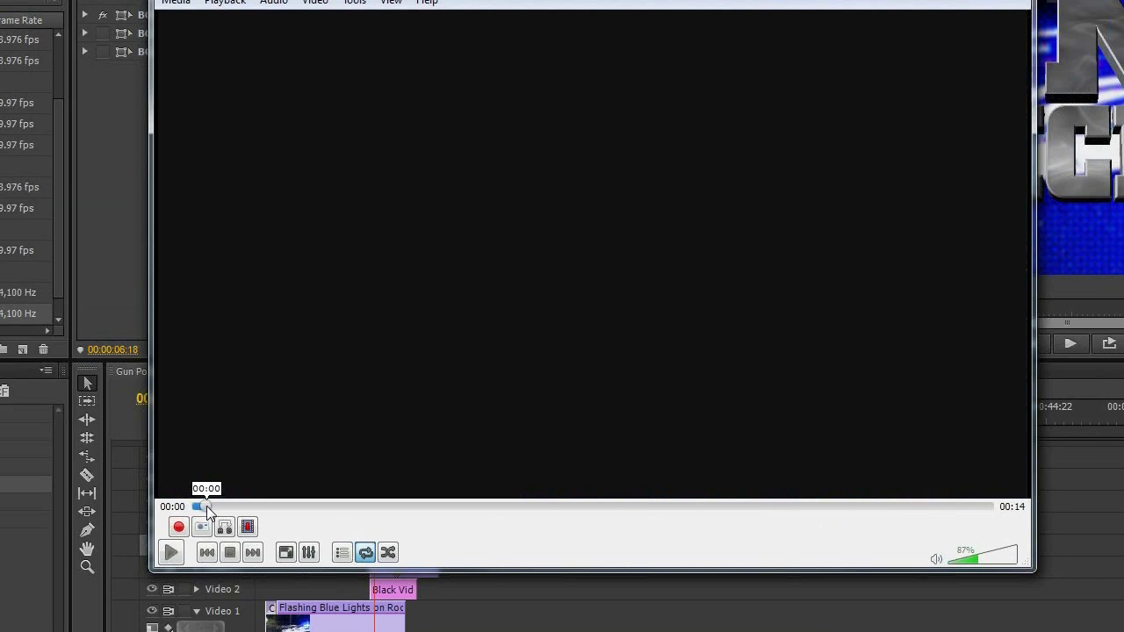
left_click_drag(206, 505, 238, 501)
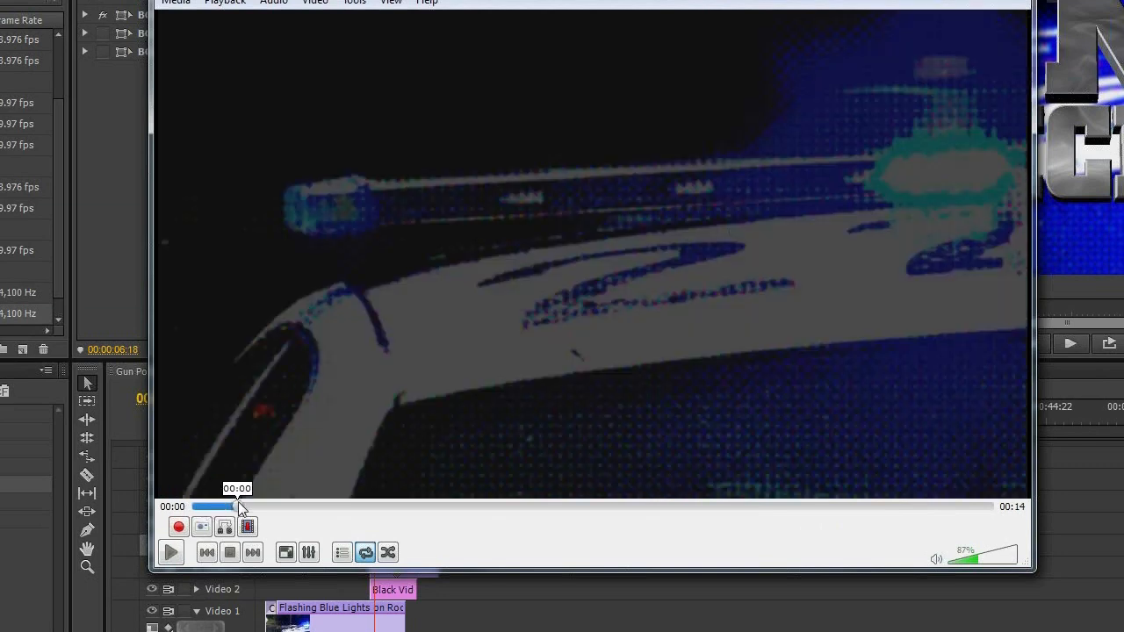
left_click_drag(238, 501, 269, 507)
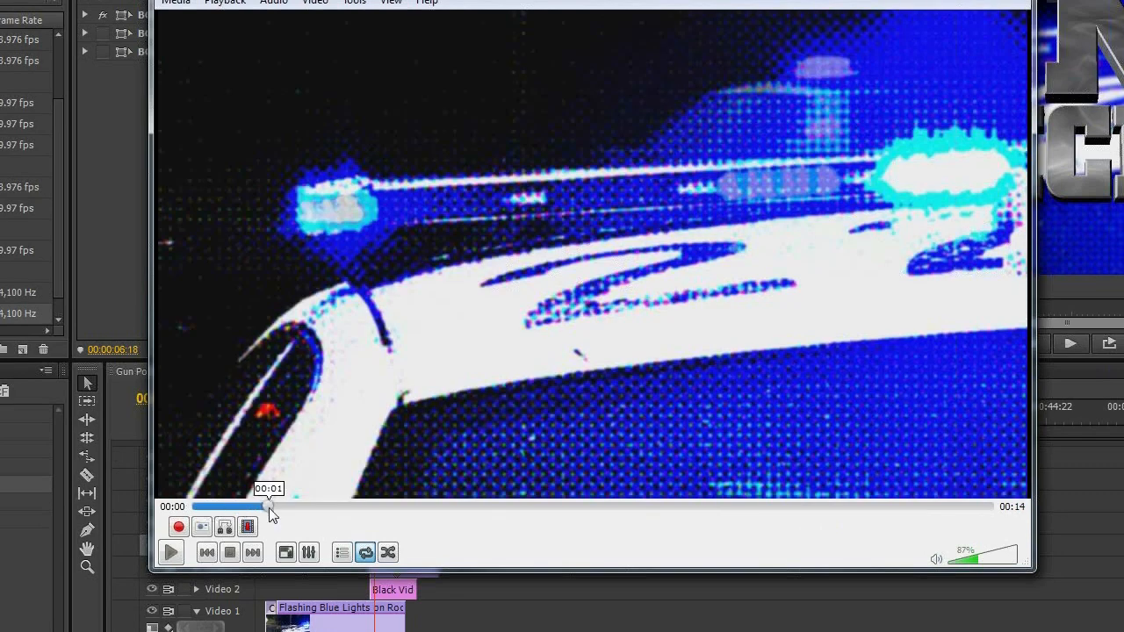
left_click_drag(268, 507, 315, 510)
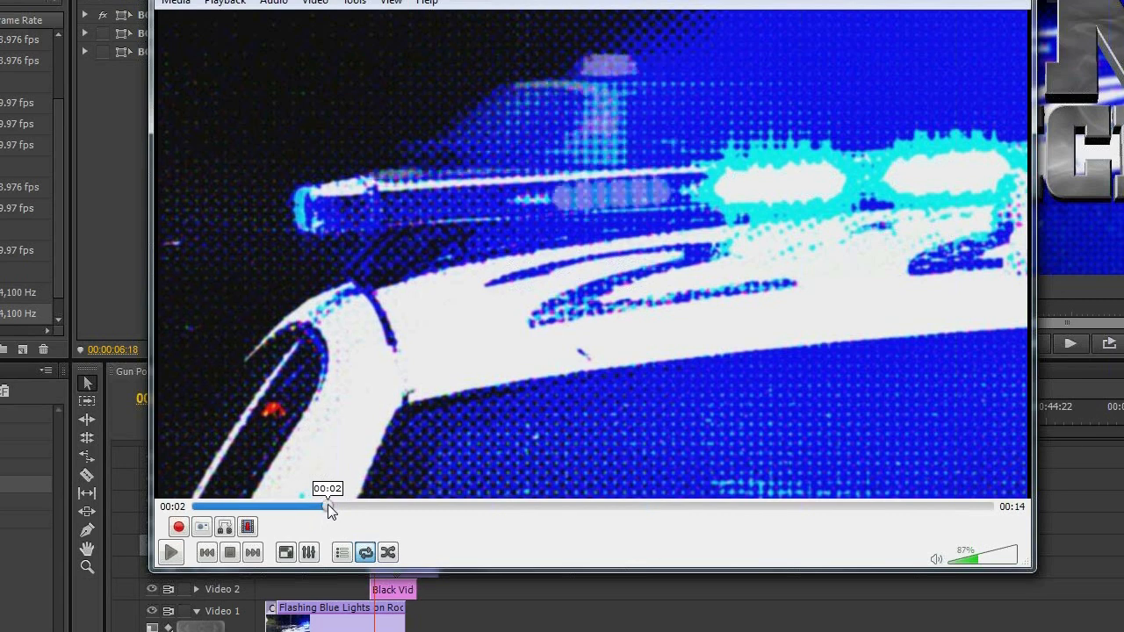
Step: Scrub through the Gun Police 2 title fly-in, examining the metallic extruded letters and their coloured light sweeps
left_click_drag(327, 507, 458, 508)
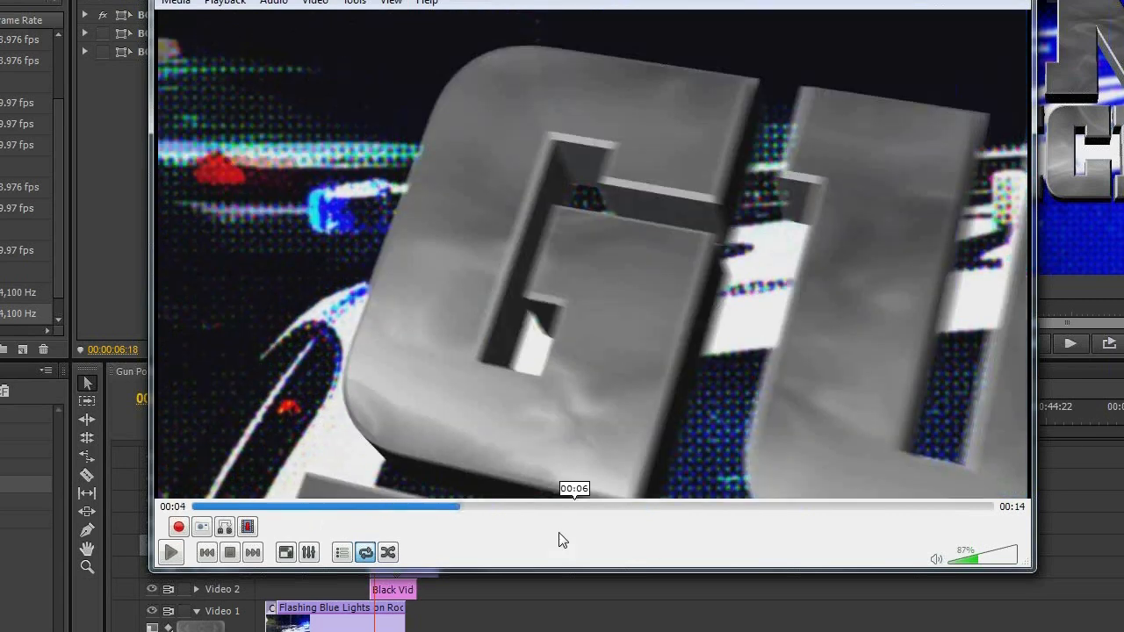
left_click(474, 507)
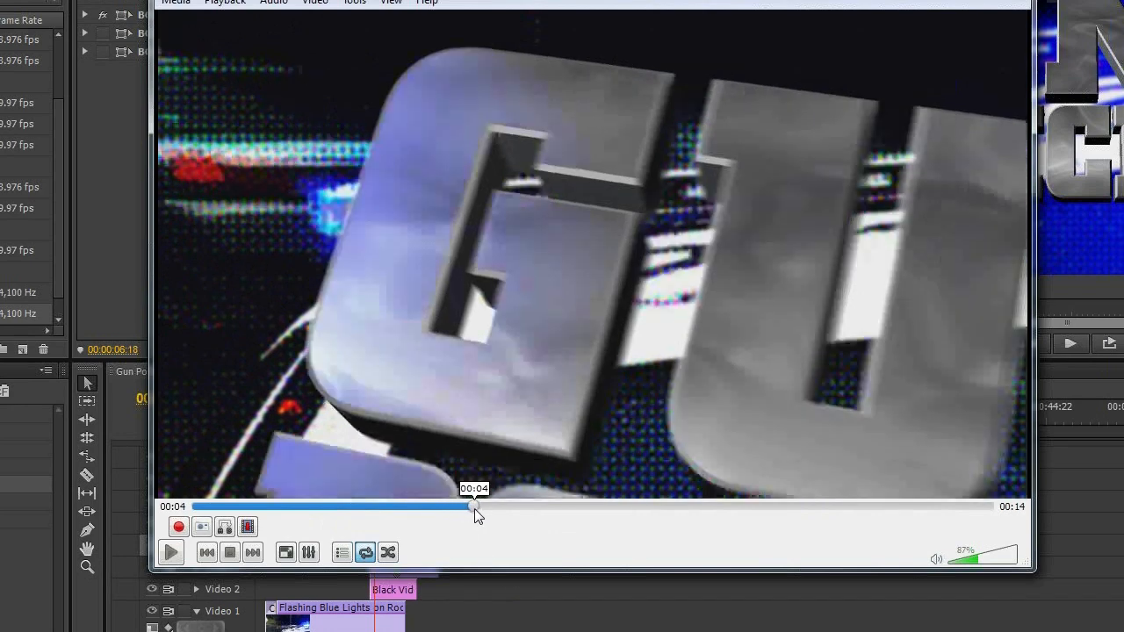
left_click_drag(474, 509, 502, 509)
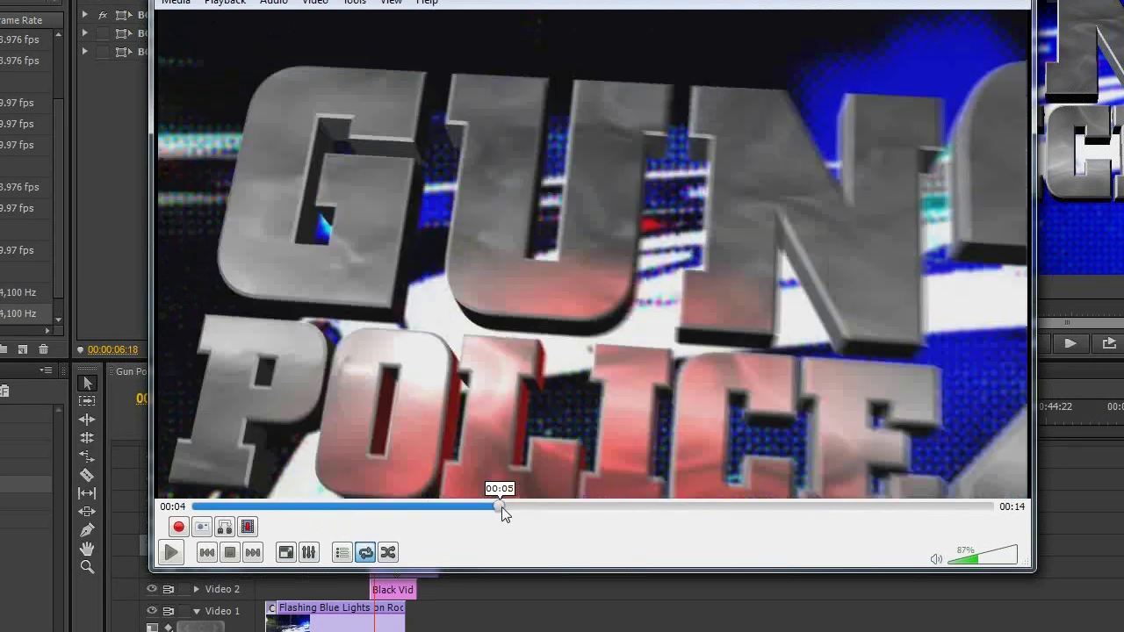
mouse_move(502, 513)
left_mouse_down()
mouse_move(485, 509)
mouse_move(518, 509)
left_mouse_up()
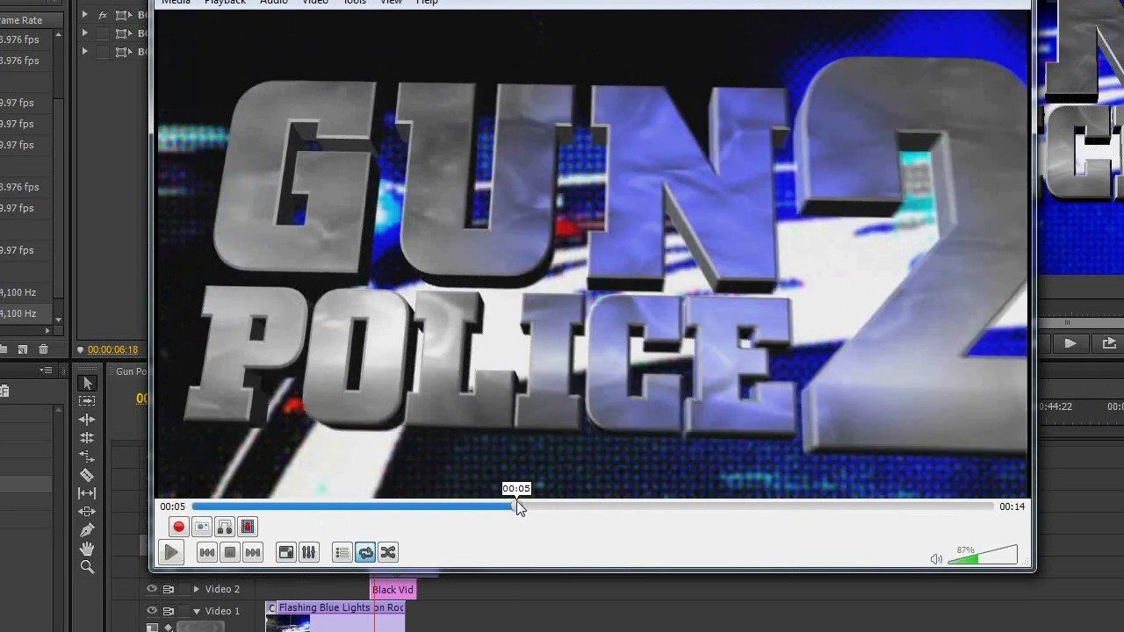
left_click_drag(518, 507, 529, 508)
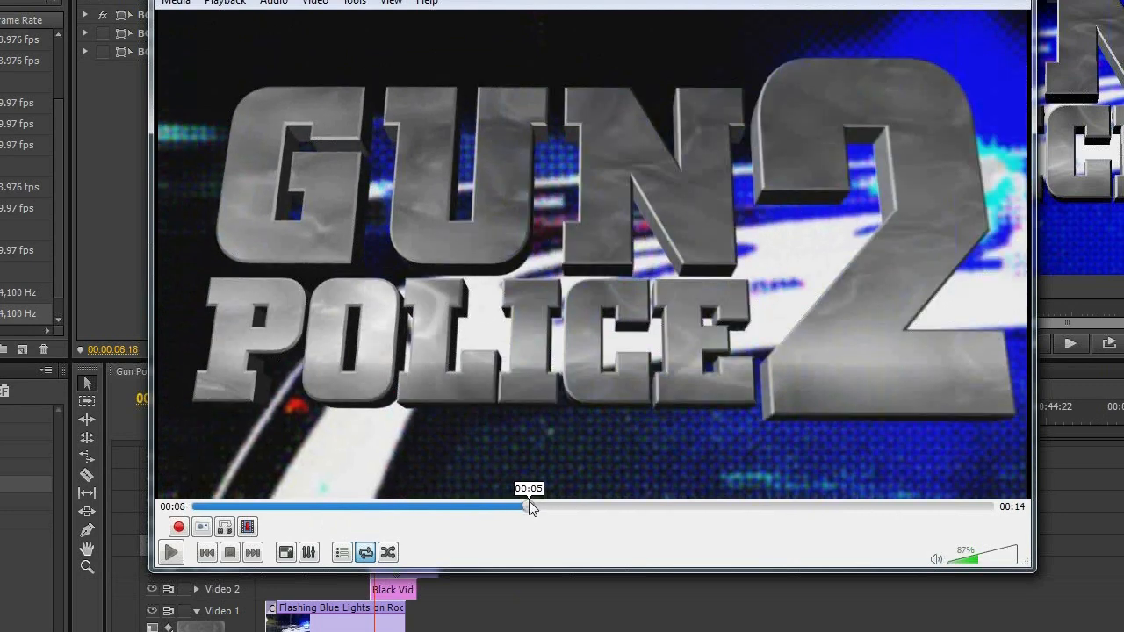
mouse_move(528, 506)
left_mouse_down()
mouse_move(559, 507)
mouse_move(549, 507)
left_mouse_up()
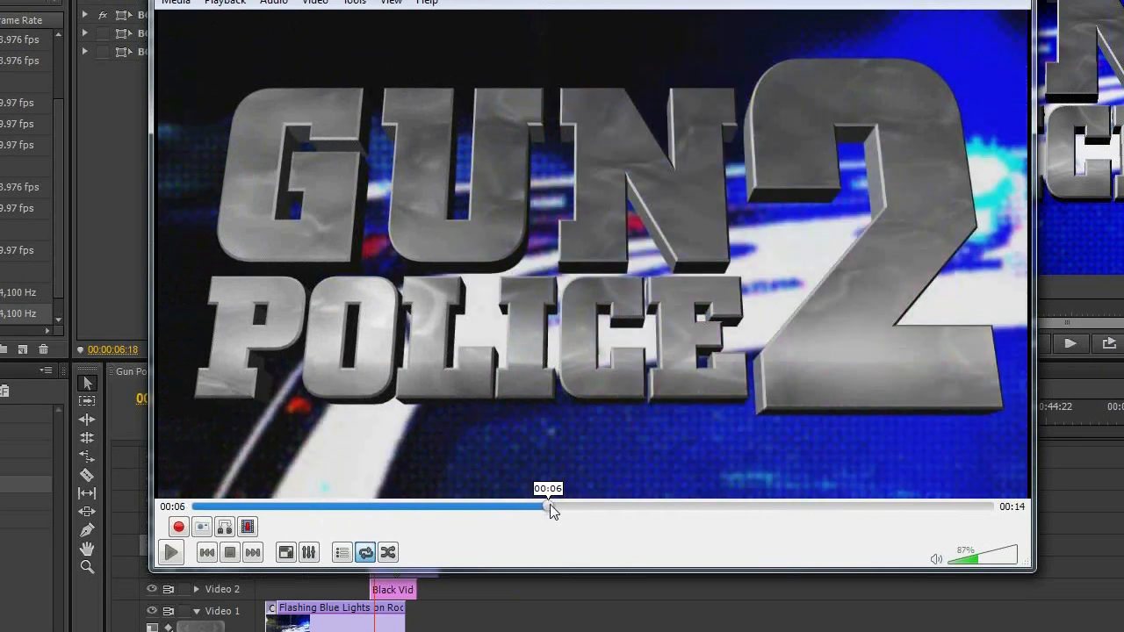
Step: Scrub through the title's shatter transition into the Rookie's Law title and return to the Premiere Pro project
left_click_drag(550, 507, 606, 508)
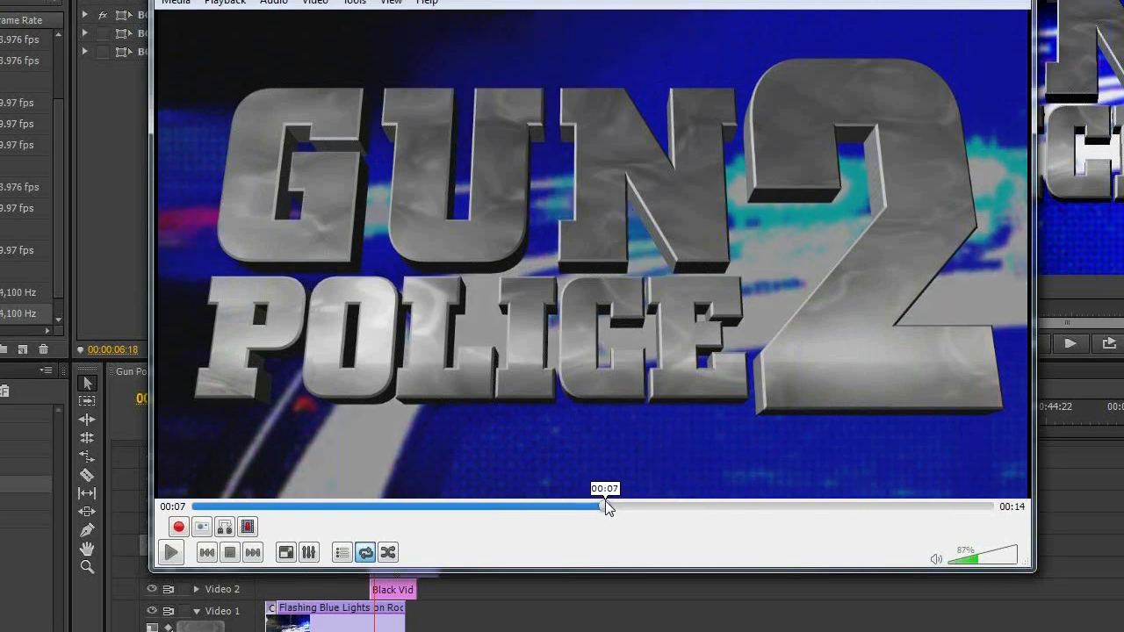
left_click_drag(605, 500, 618, 504)
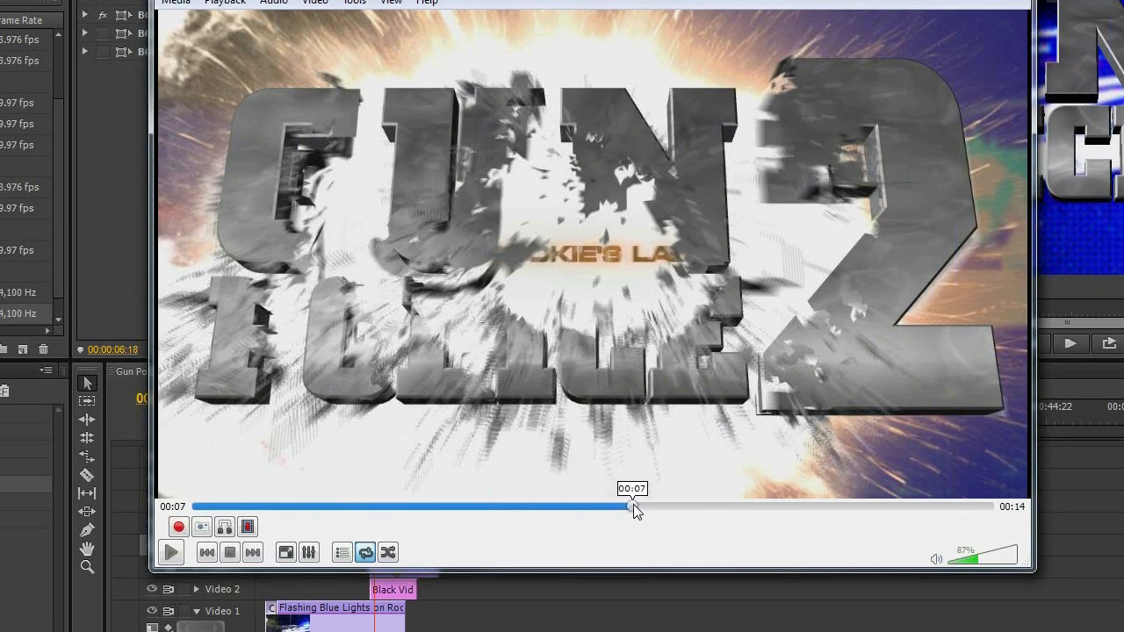
left_click_drag(633, 504, 677, 506)
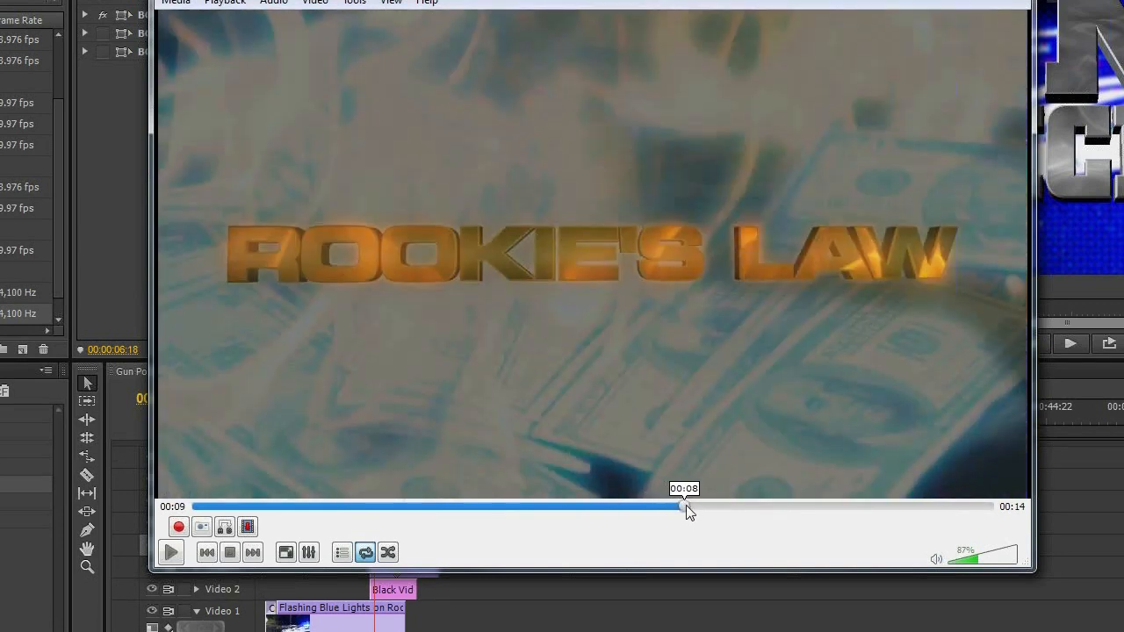
left_click_drag(688, 503, 707, 507)
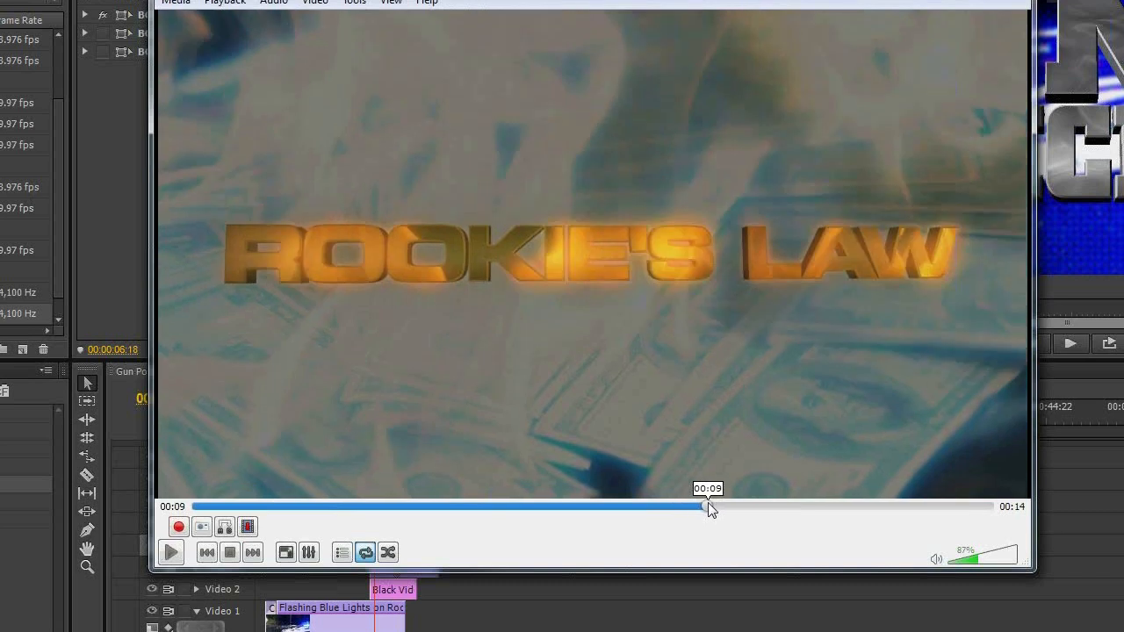
left_click_drag(707, 508, 715, 507)
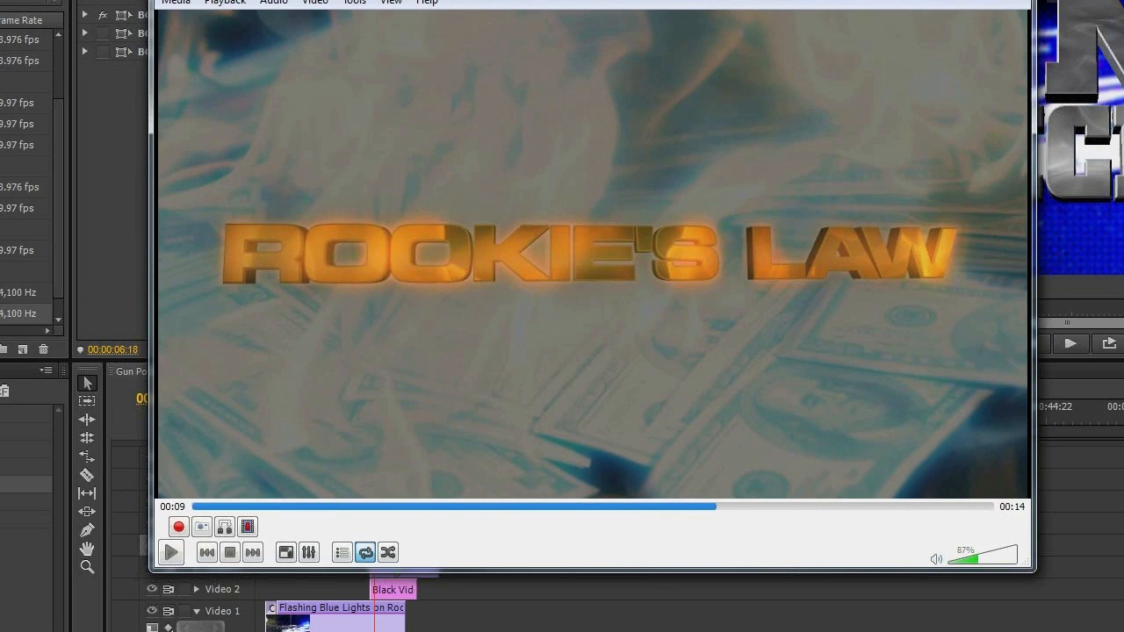
left_click_drag(889, 35, 894, 35)
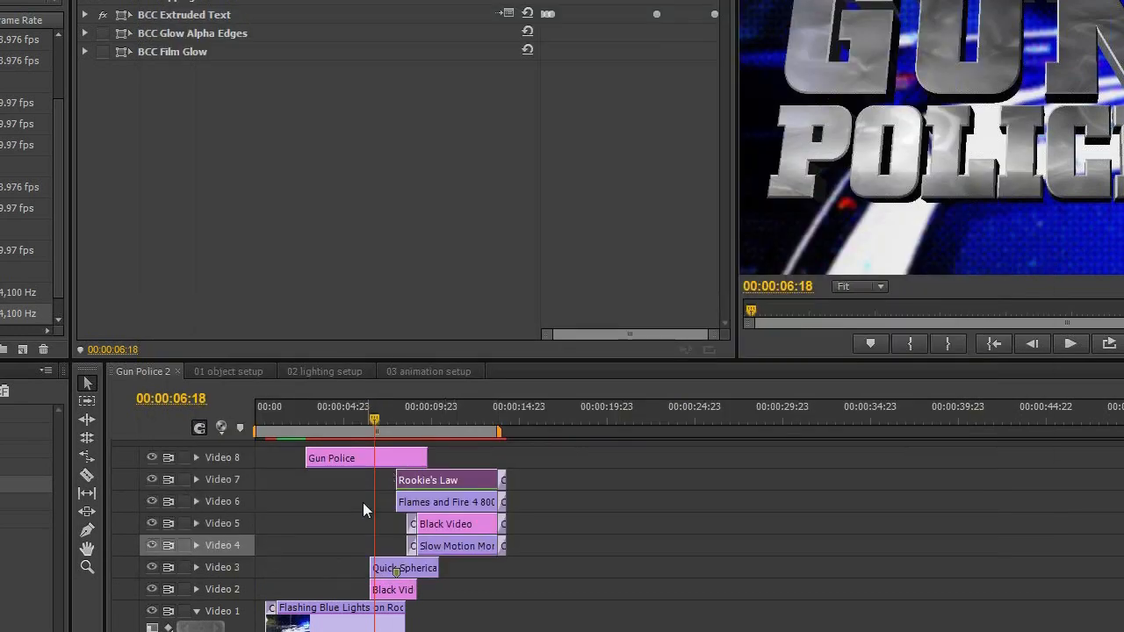
Step: Examine the layers of the Gun Police 2 sequence, from both title clips down to the flashing lights background, with the playhead at 00:00:11:01
left_click(340, 457)
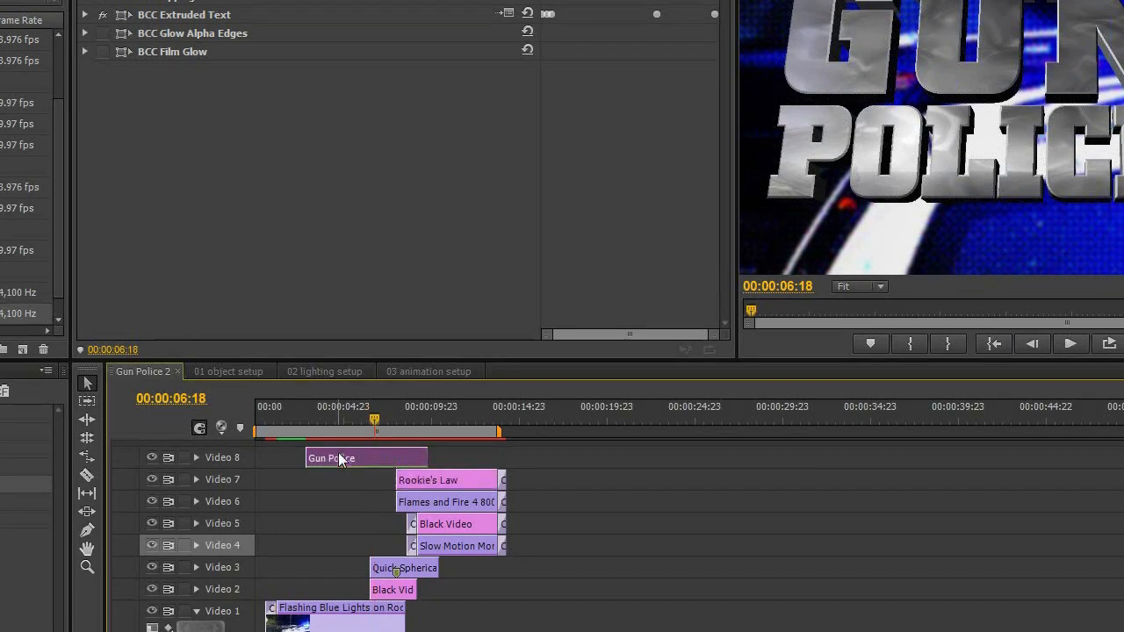
left_click(447, 478)
left_click(451, 415)
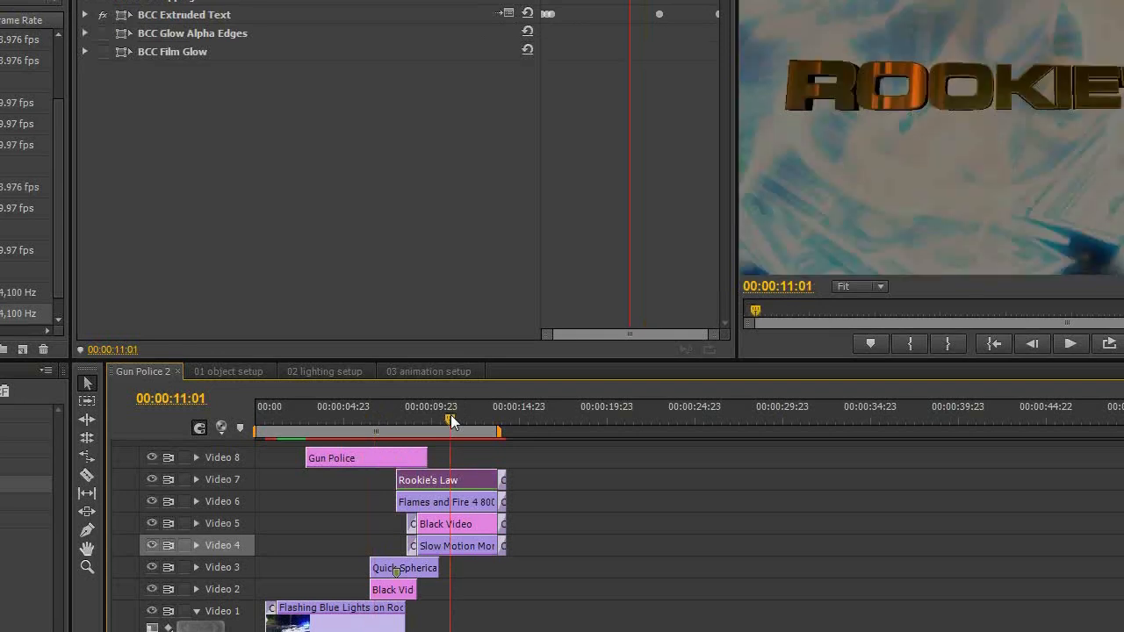
left_click(474, 502)
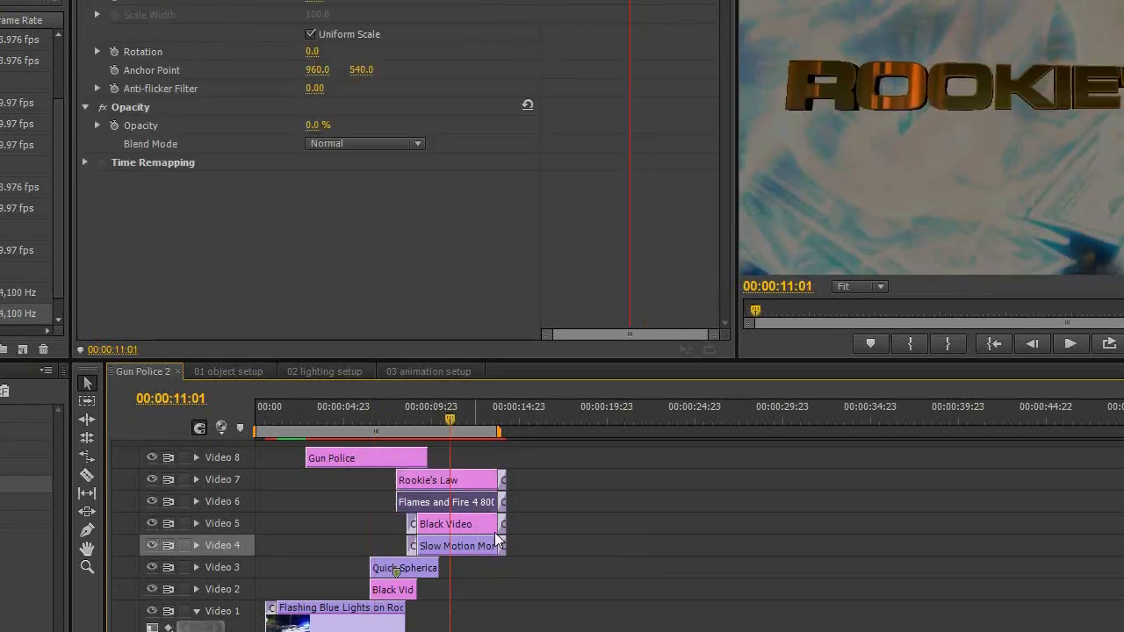
left_click(416, 568)
left_click(393, 591)
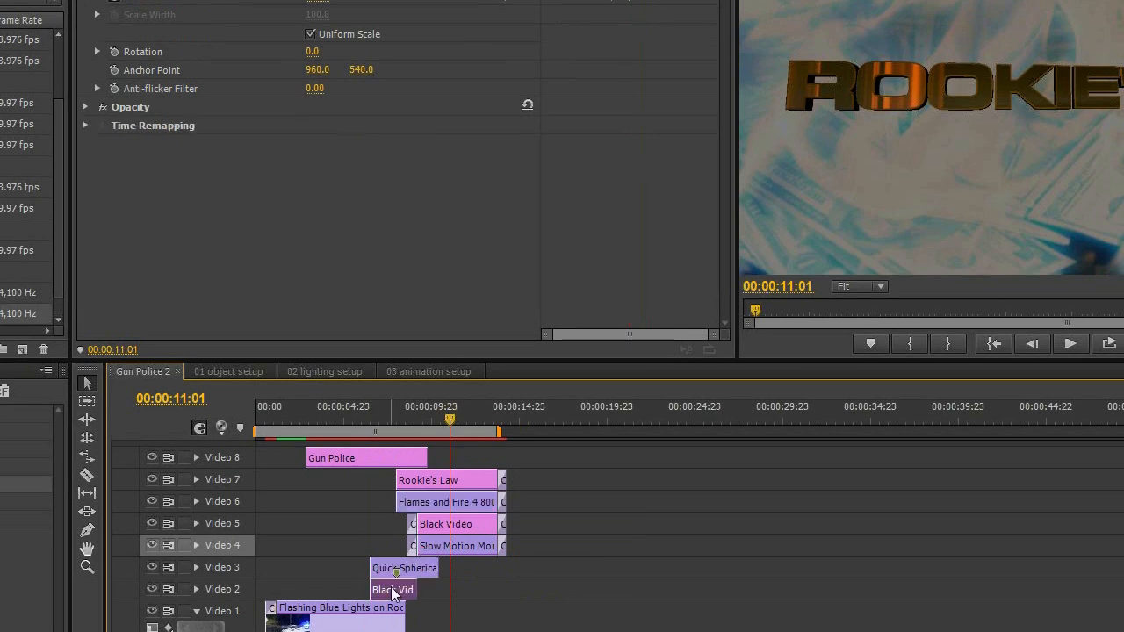
left_click(336, 618)
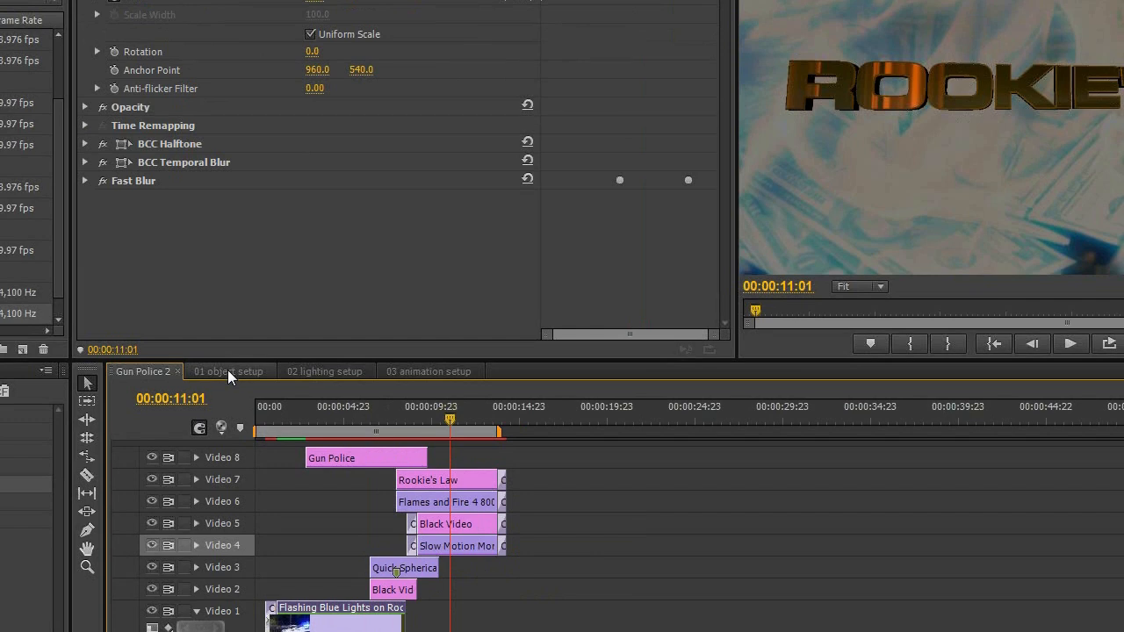
Step: Switch to the 01 object setup sequence and create a new 1280 x 720 title named Title 01 at 23.976 fps
left_click(227, 371)
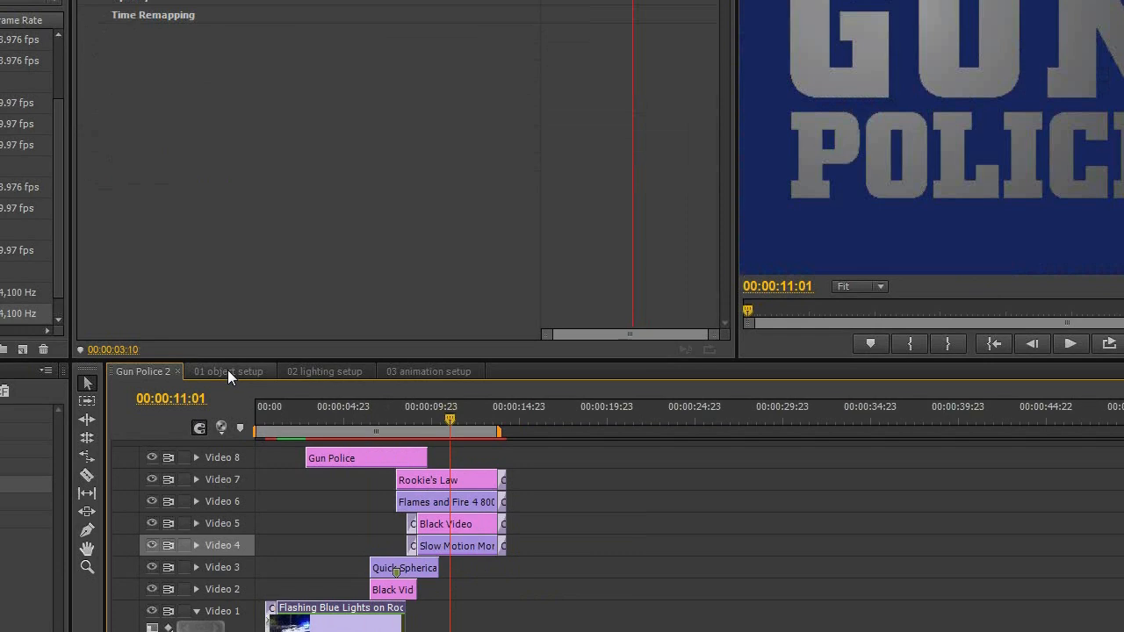
left_click(228, 371)
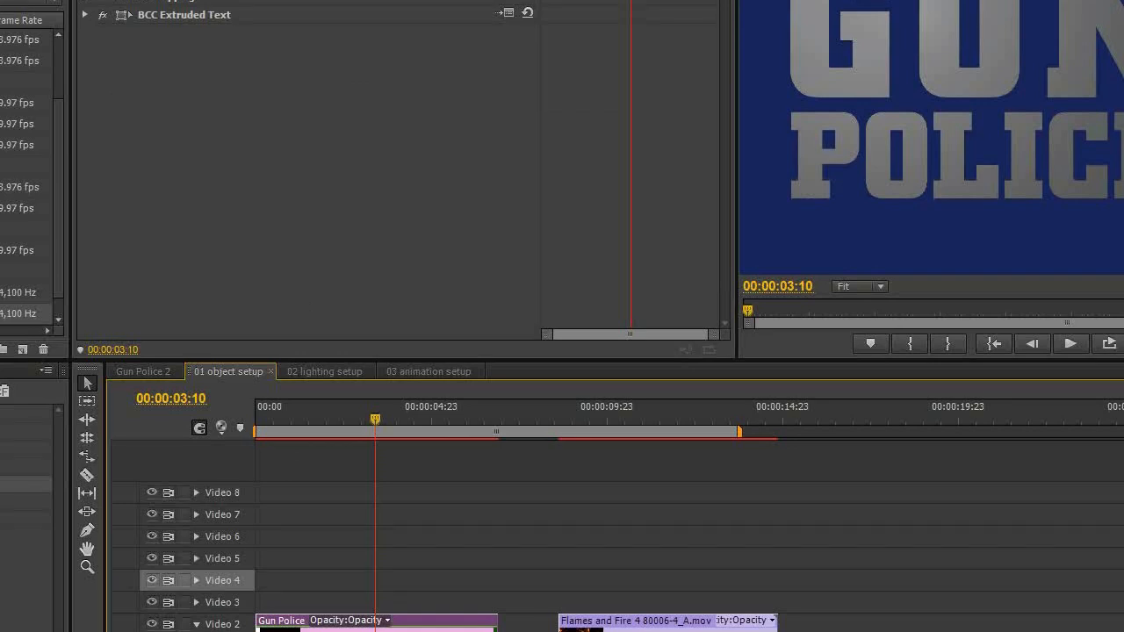
mouse_move(50, 3)
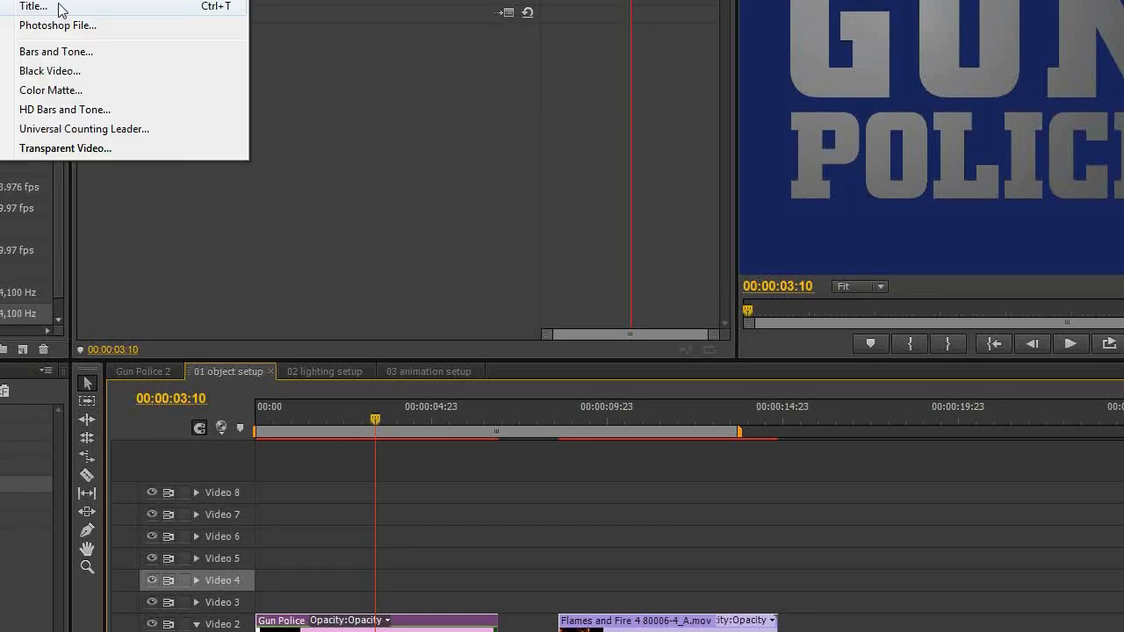
left_click(33, 6)
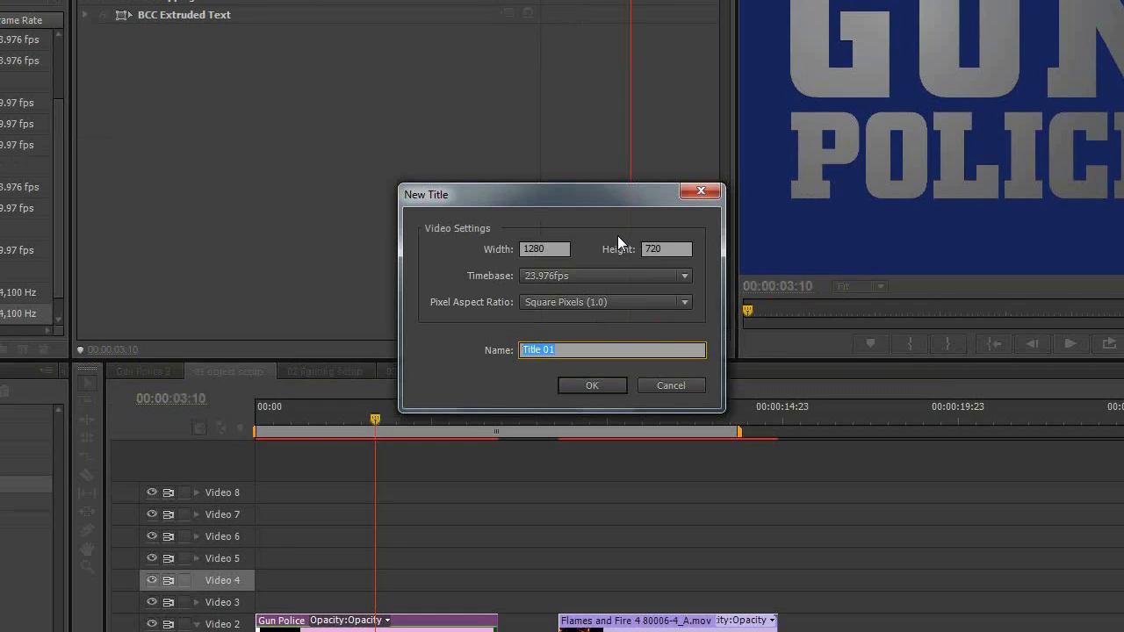
key("Return")
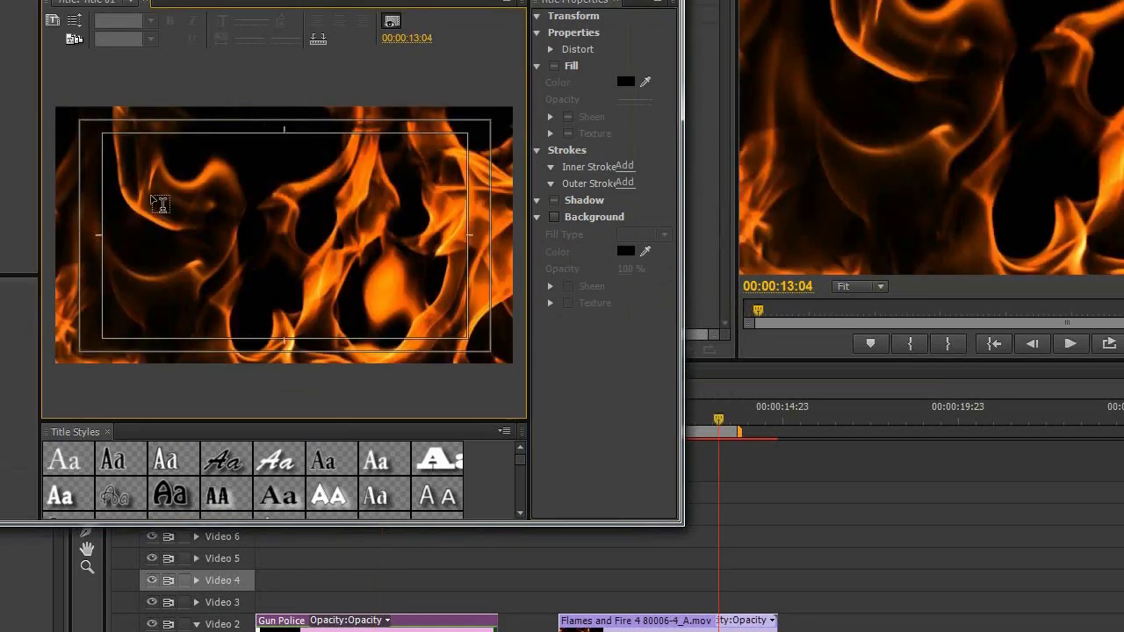
Step: Enter the sample text "fgdjhkgjka" in the upper part of the title frame and close the title editor
left_click(160, 204)
type("fgdjhkgjka")
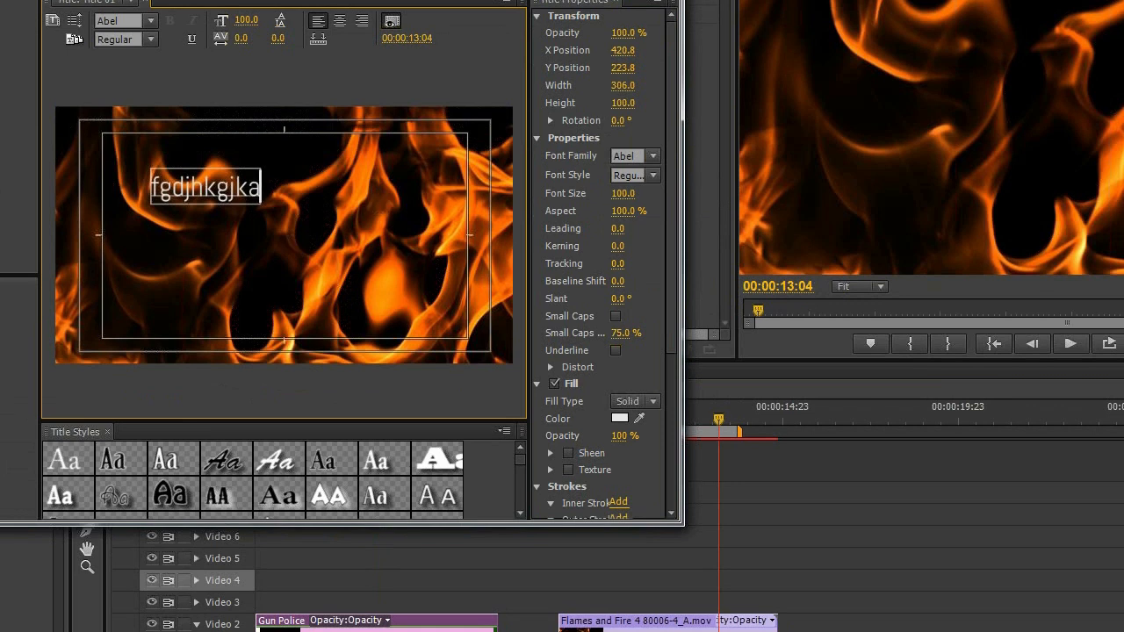
left_click_drag(283, 1, 316, 1)
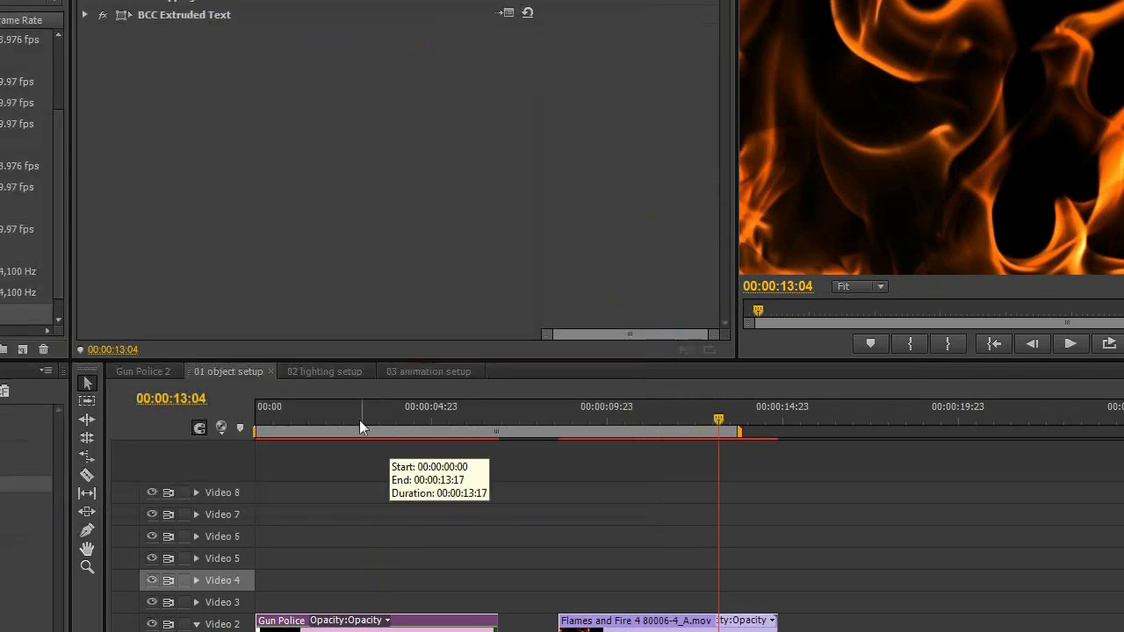
Step: Place the playhead at 00:00:02:21 on the Gun Police clip and open the text editor of its BCC Extruded Text effect
left_click(357, 419)
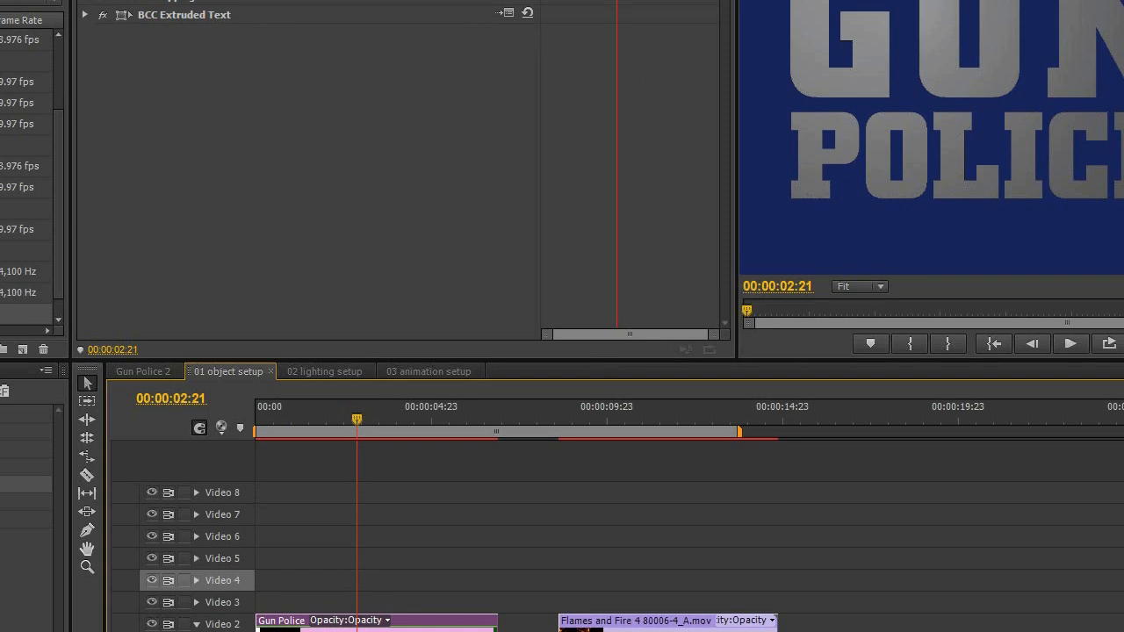
left_click(178, 17)
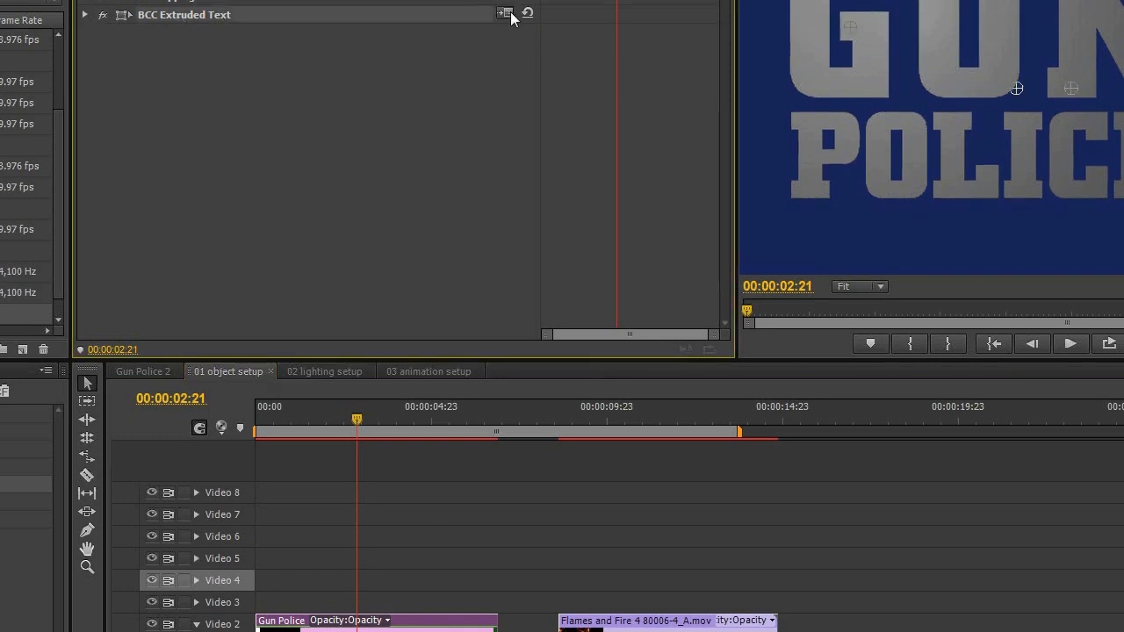
left_click(507, 13)
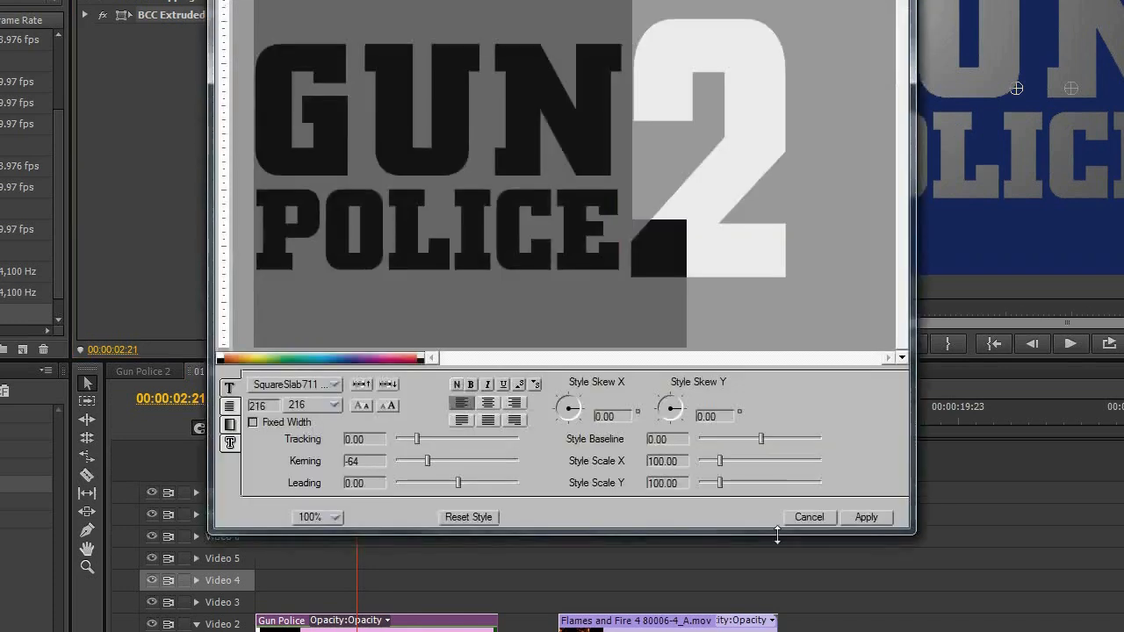
Step: Select the word POLICE in the text editor to examine its font, size and baseline settings, and deselect it
left_click(627, 225)
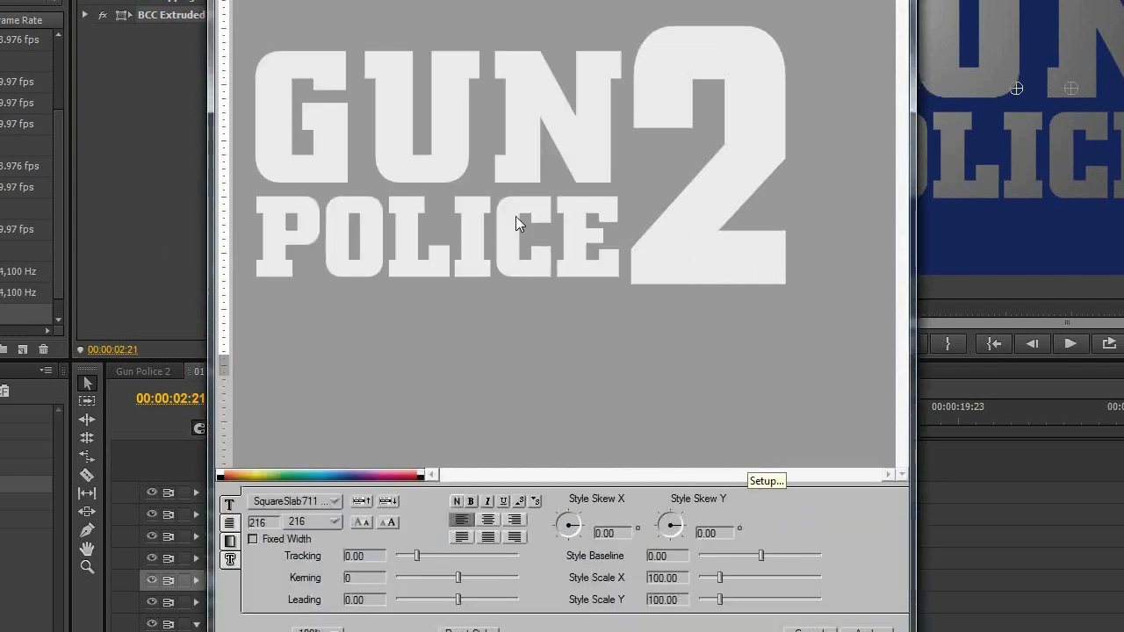
left_click_drag(255, 275, 619, 272)
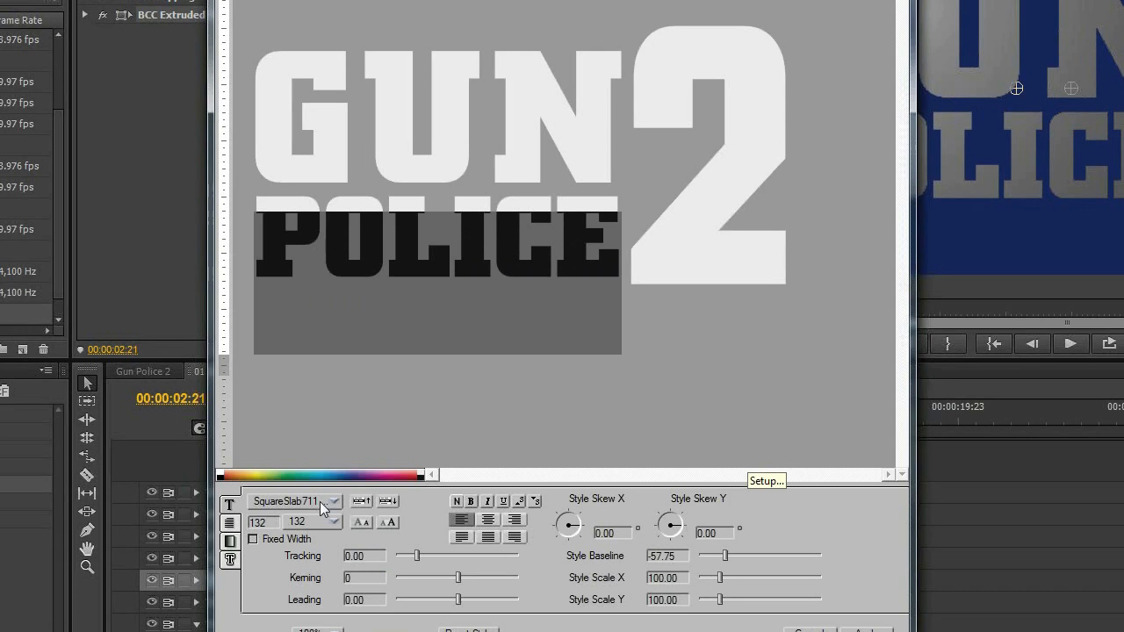
left_click(557, 347)
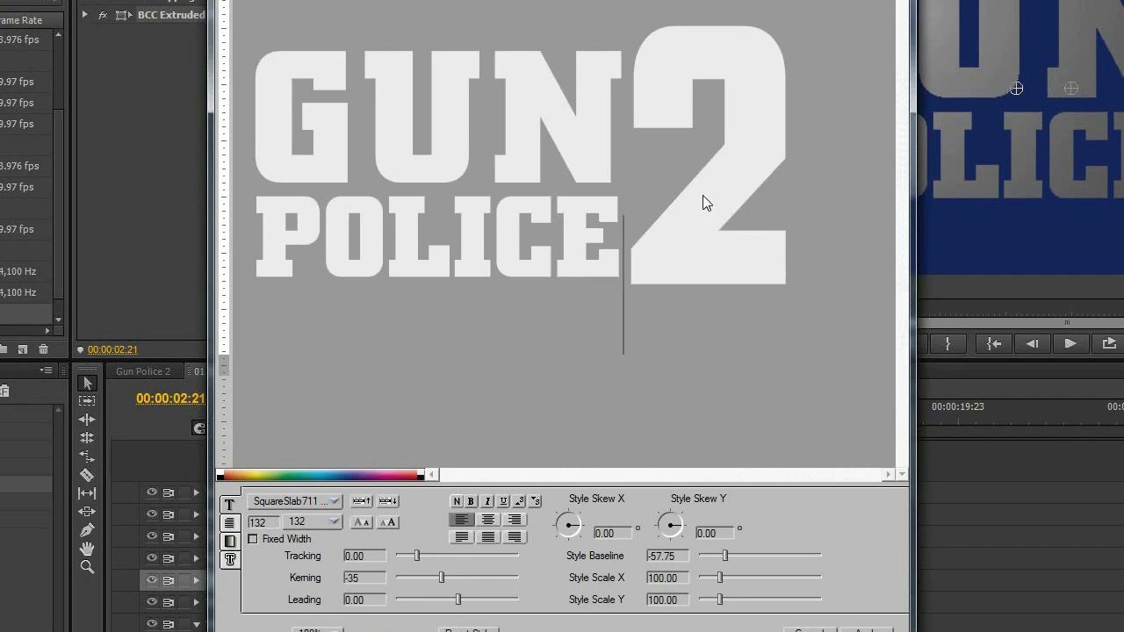
Step: Delete all the existing title text and enter GUNPOLICE2 in capitals in its place
left_click_drag(768, 241, 267, 122)
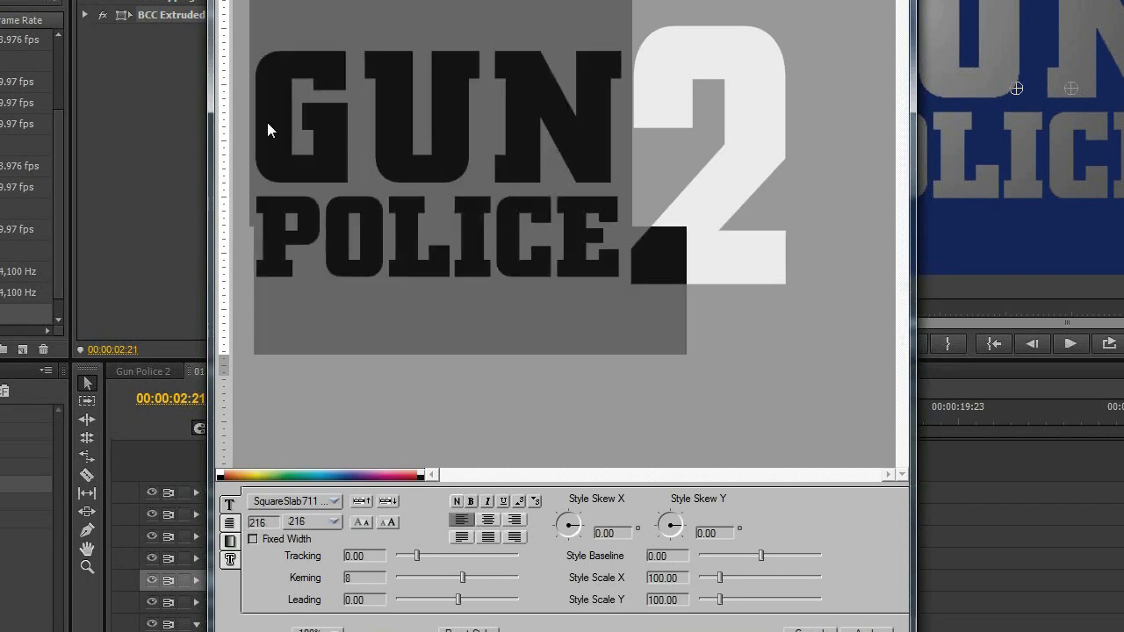
key("Delete")
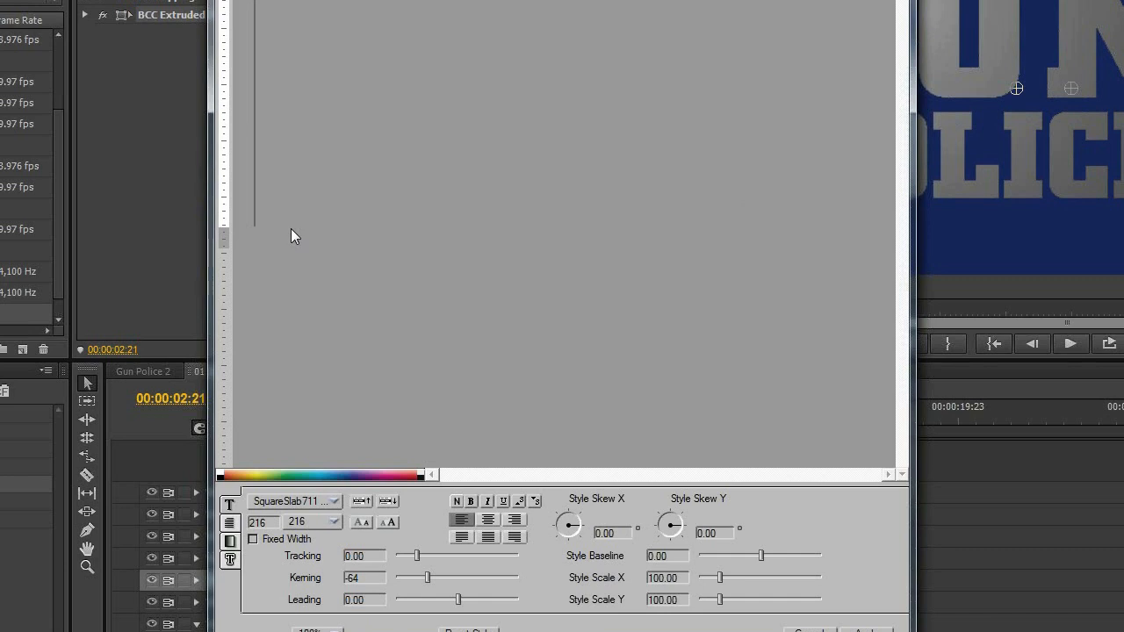
type("gun")
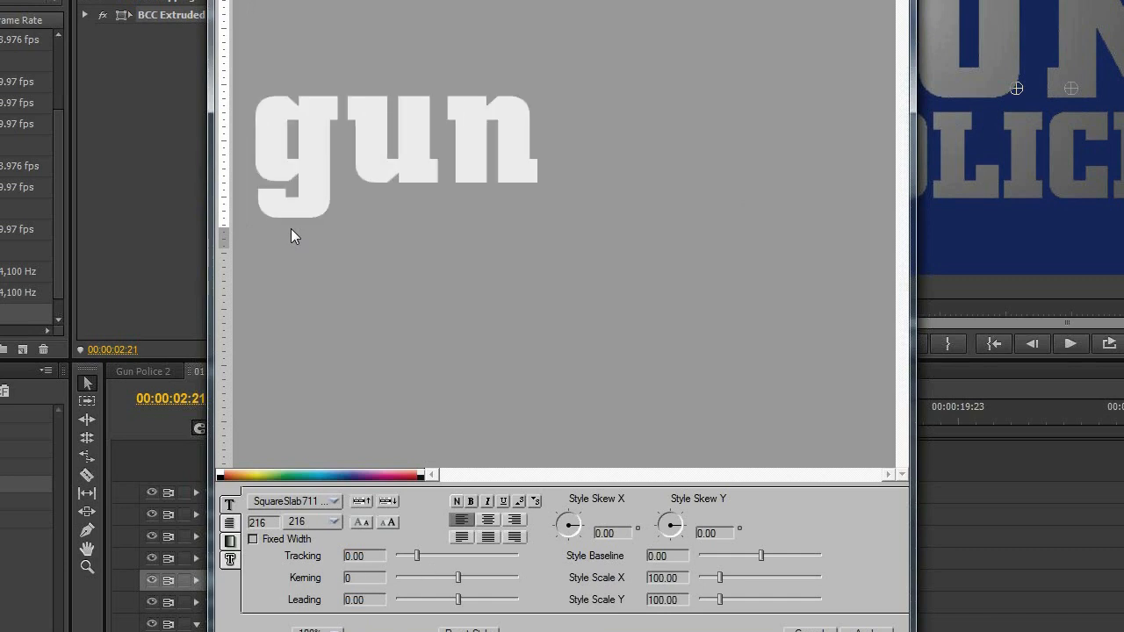
key("BackSpace")
key("BackSpace")
key("BackSpace")
type("G")
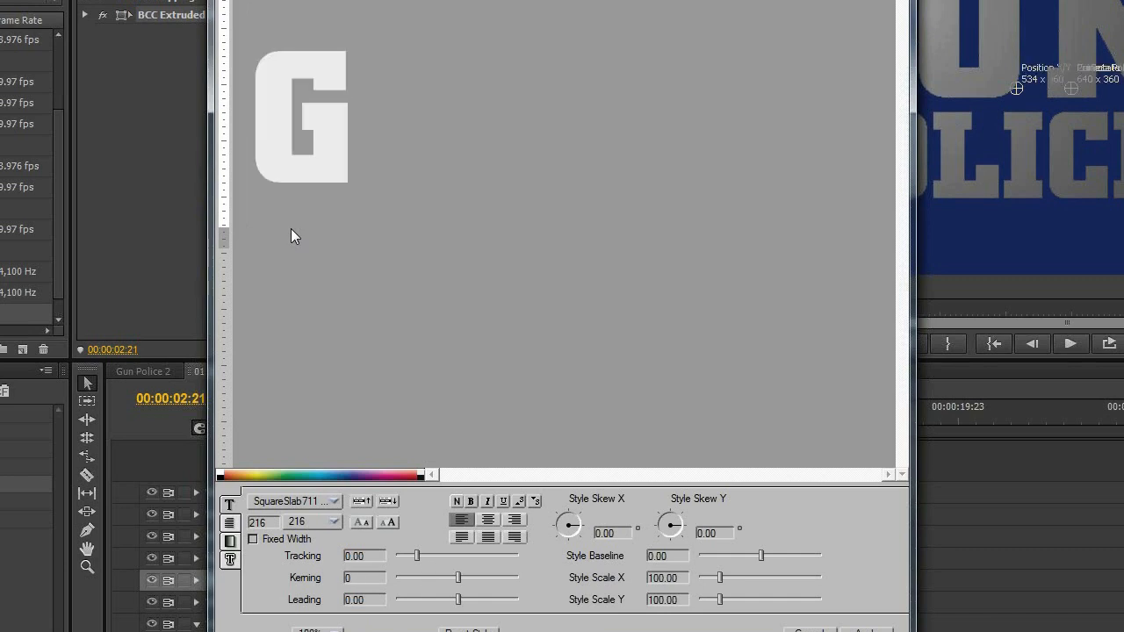
type("UNPO")
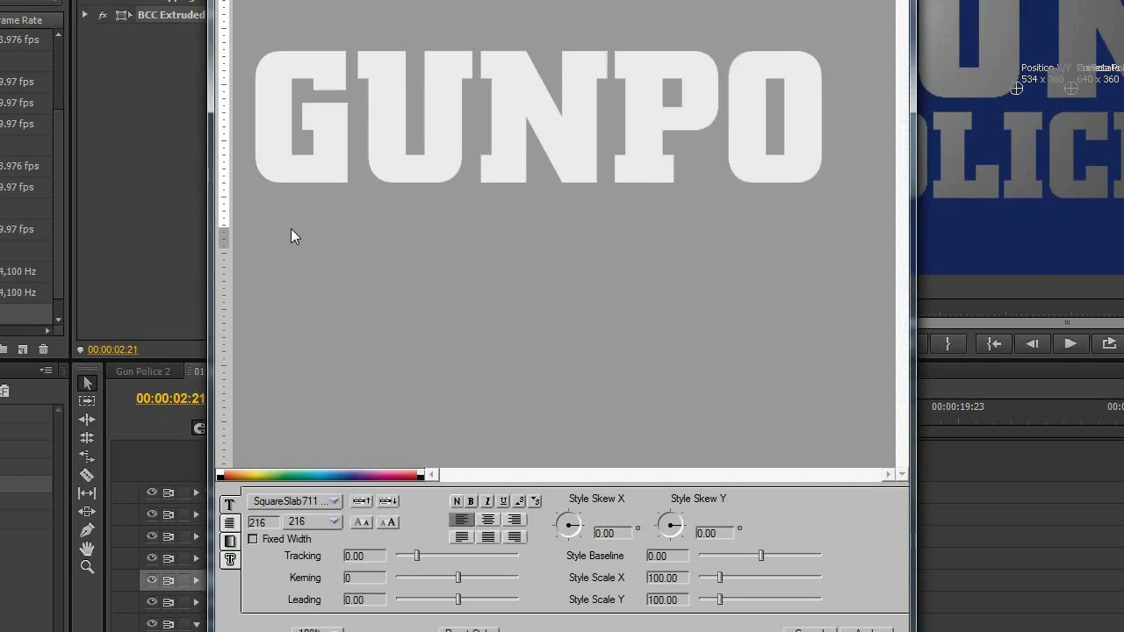
type("LICE2")
Step: Insert a line break before POLICE2 so that it sits on its own line beneath GUN
key("Left")
key("Left")
key("Left")
key("Left")
key("Left")
key("Left")
key("Left")
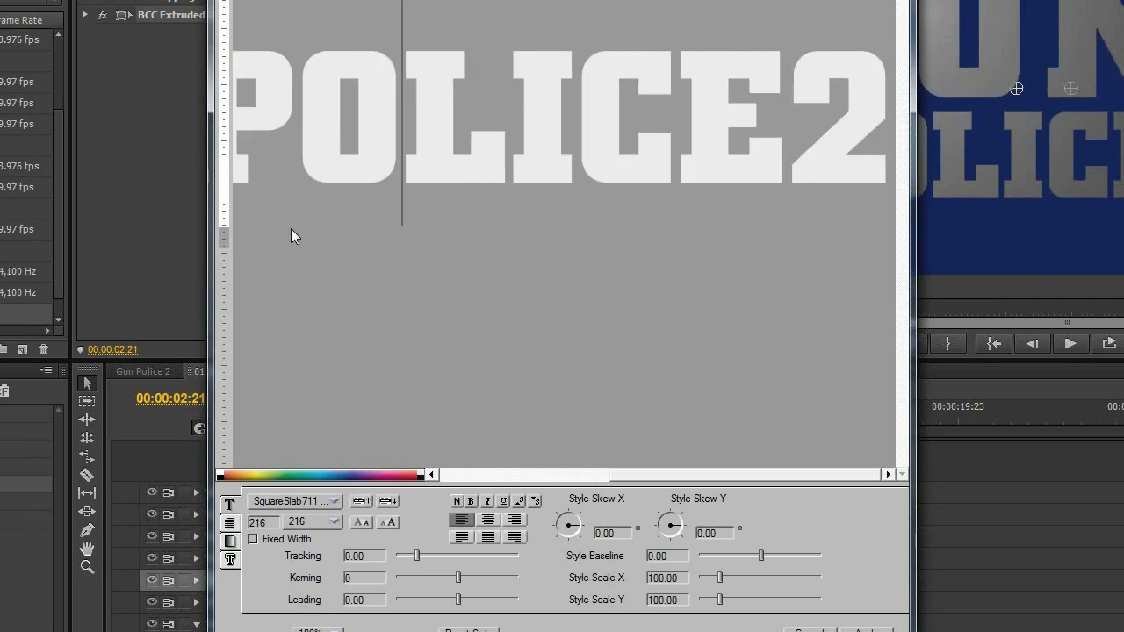
key("Return")
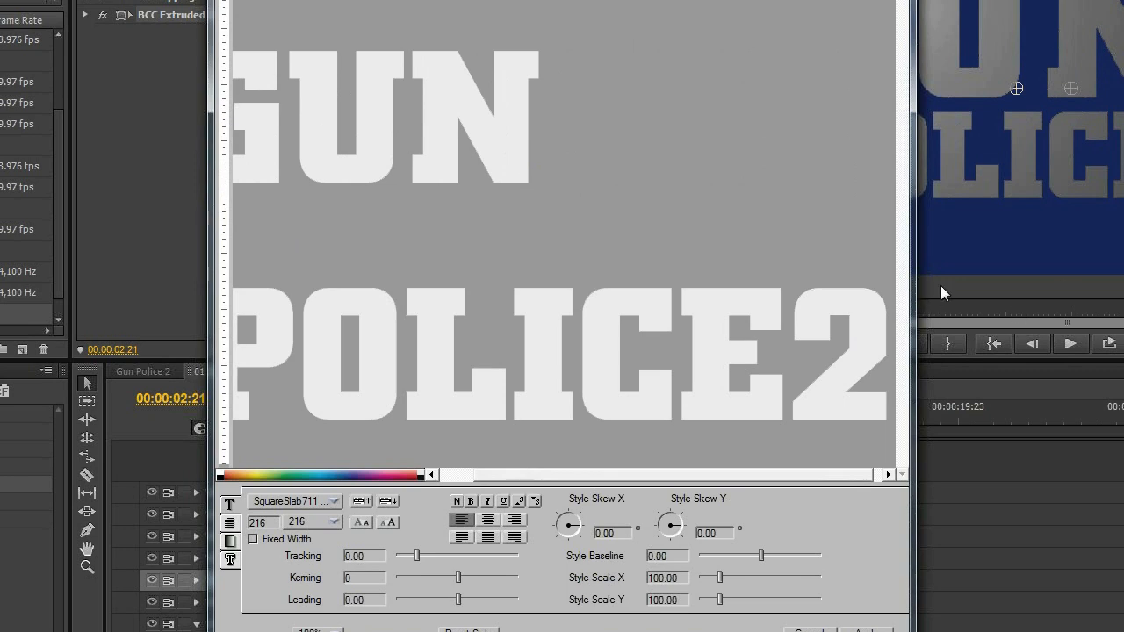
Step: Widen the text editor window and set the word POLICE to font size 132
left_click_drag(914, 290, 1099, 290)
left_click_drag(256, 351, 816, 386)
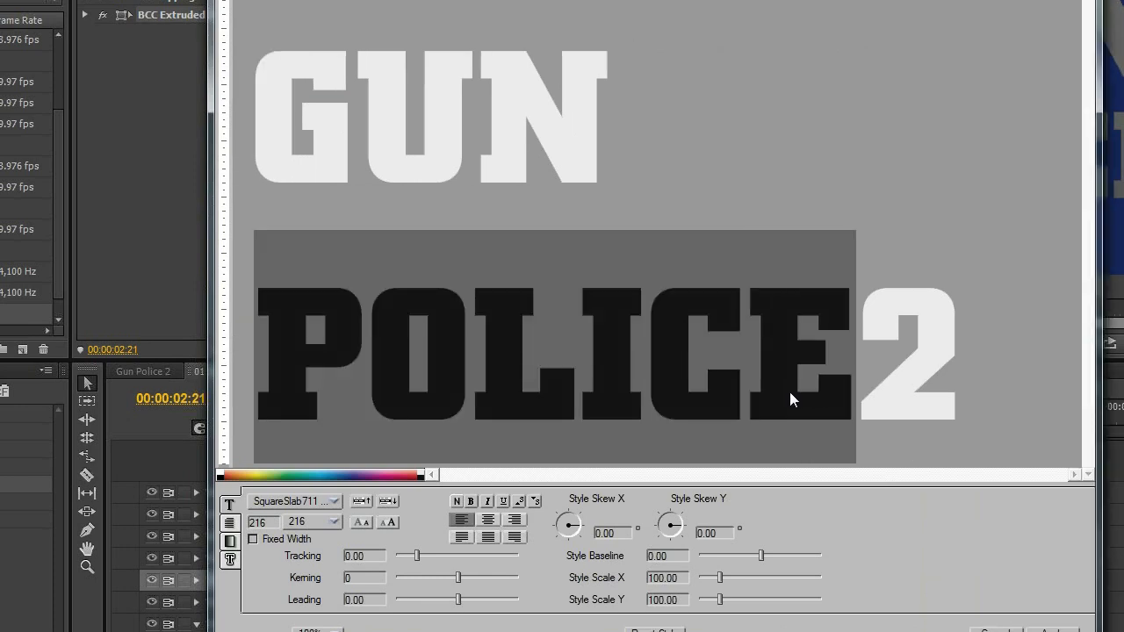
double_click(263, 521)
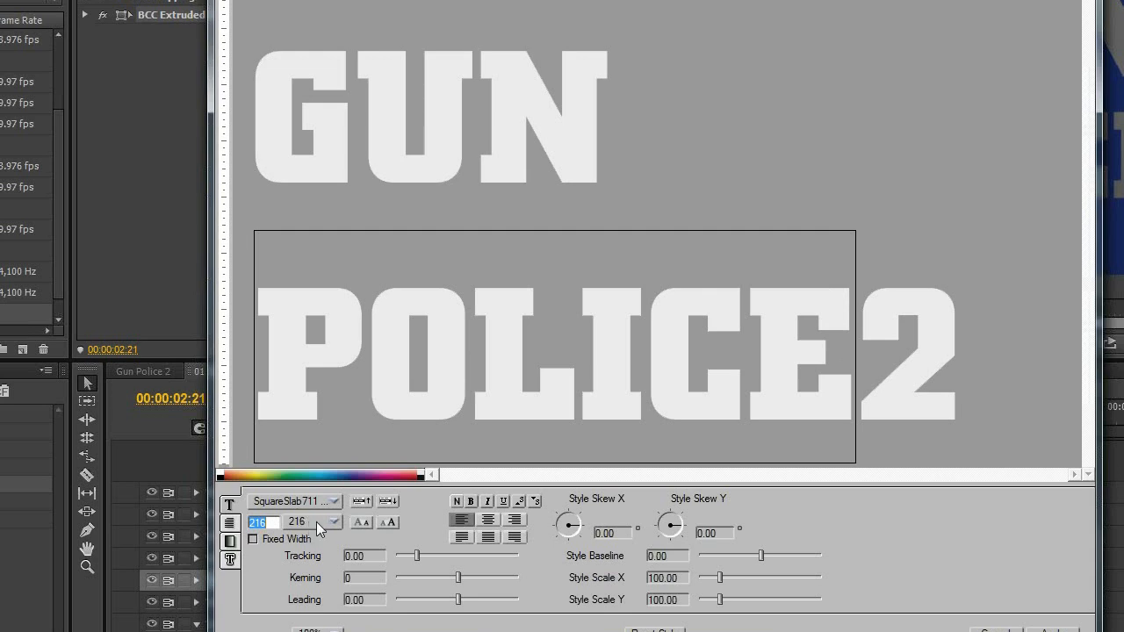
left_click(325, 522)
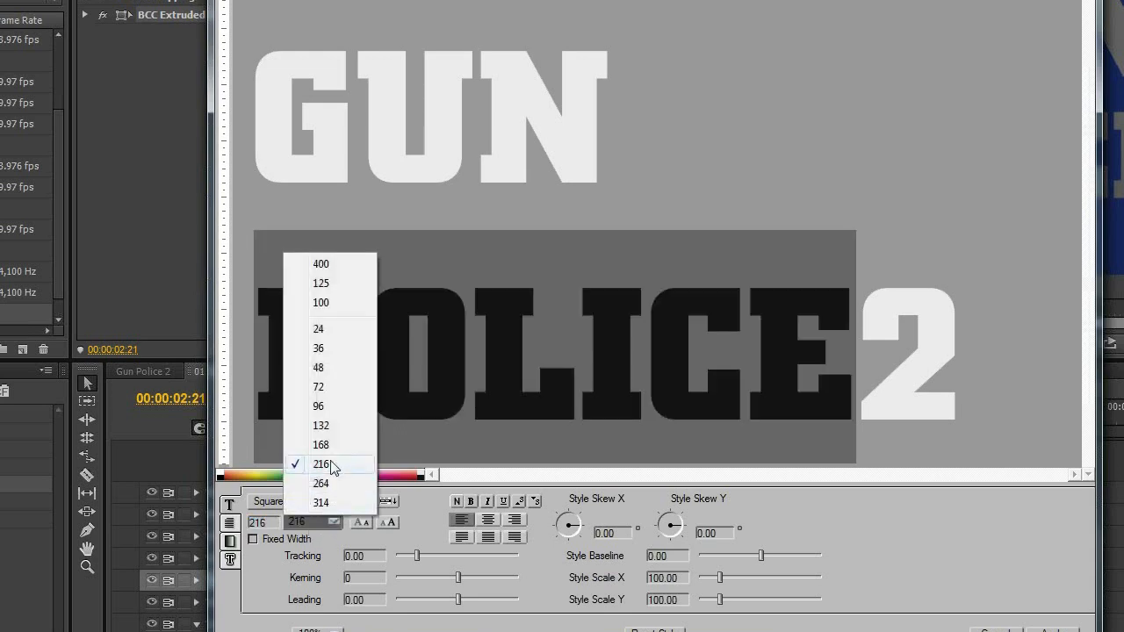
left_click(338, 425)
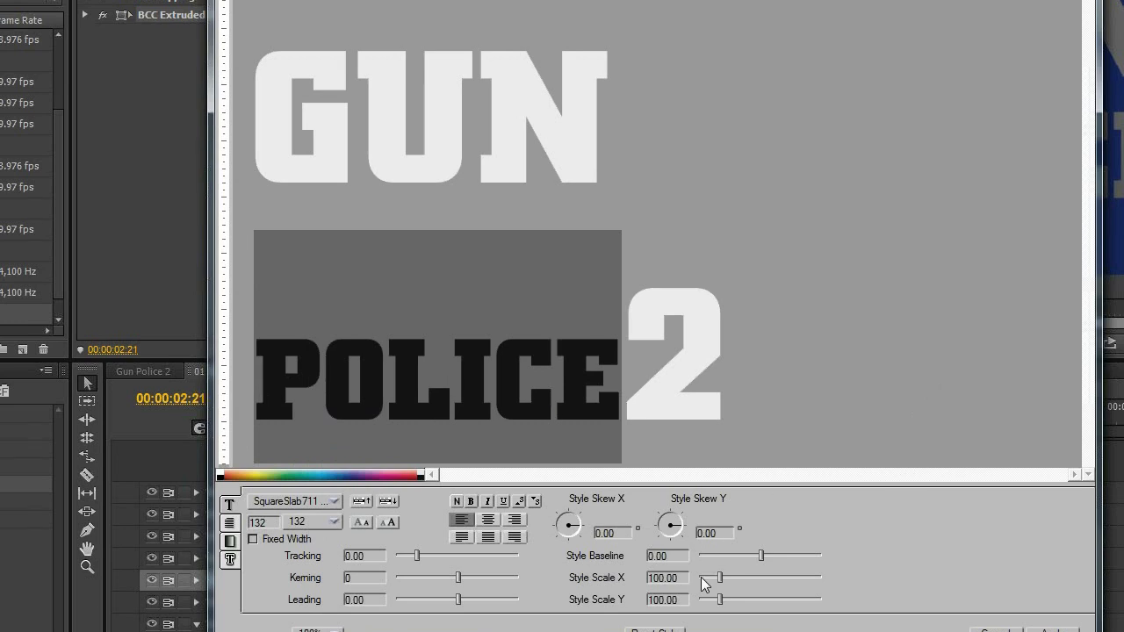
Step: Set the style baseline of POLICE to -100 and shift GUN down close to it with its own style baseline
left_click_drag(761, 556, 699, 555)
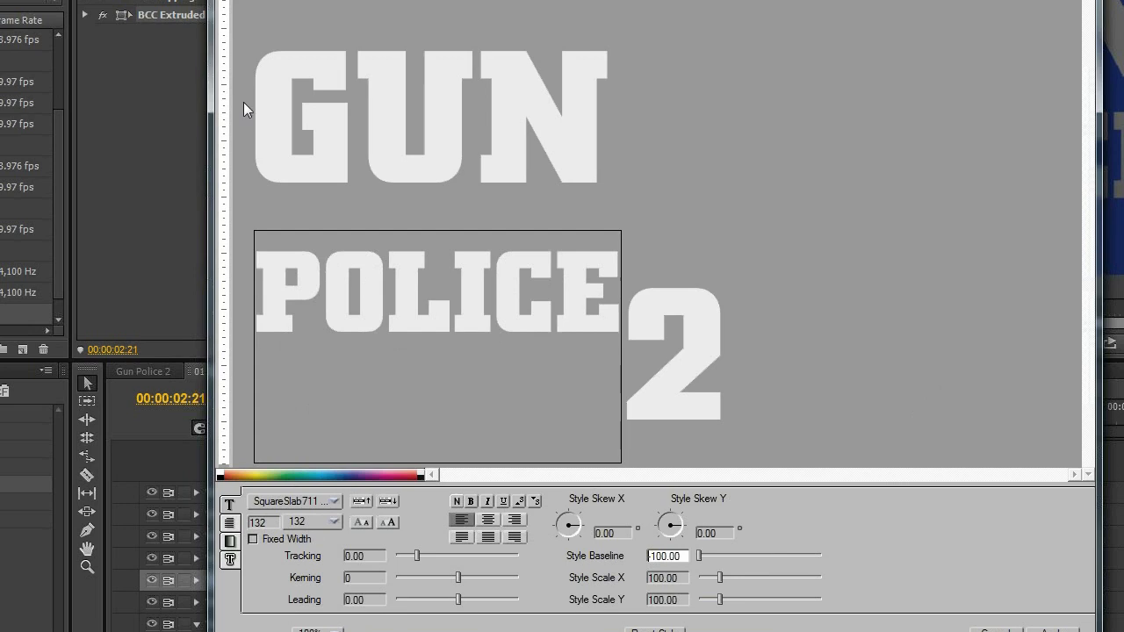
left_click_drag(260, 145, 562, 156)
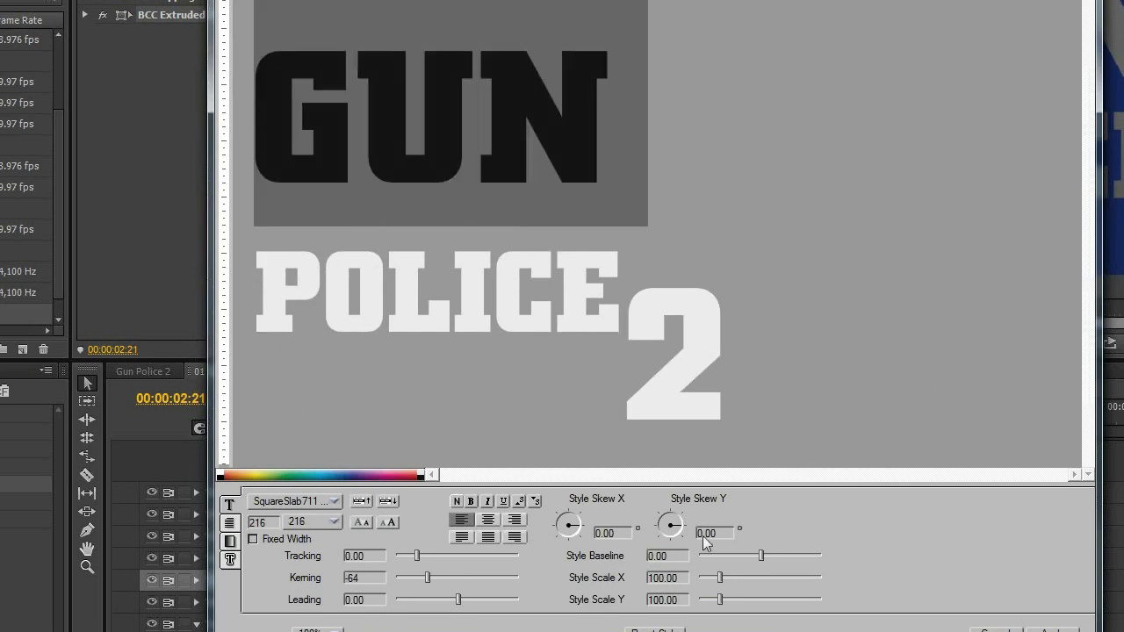
left_click_drag(763, 556, 794, 553)
Step: Set the numeral 2 to font size 264 with a style baseline of -78.87, and close the text editor
left_click_drag(716, 397, 625, 400)
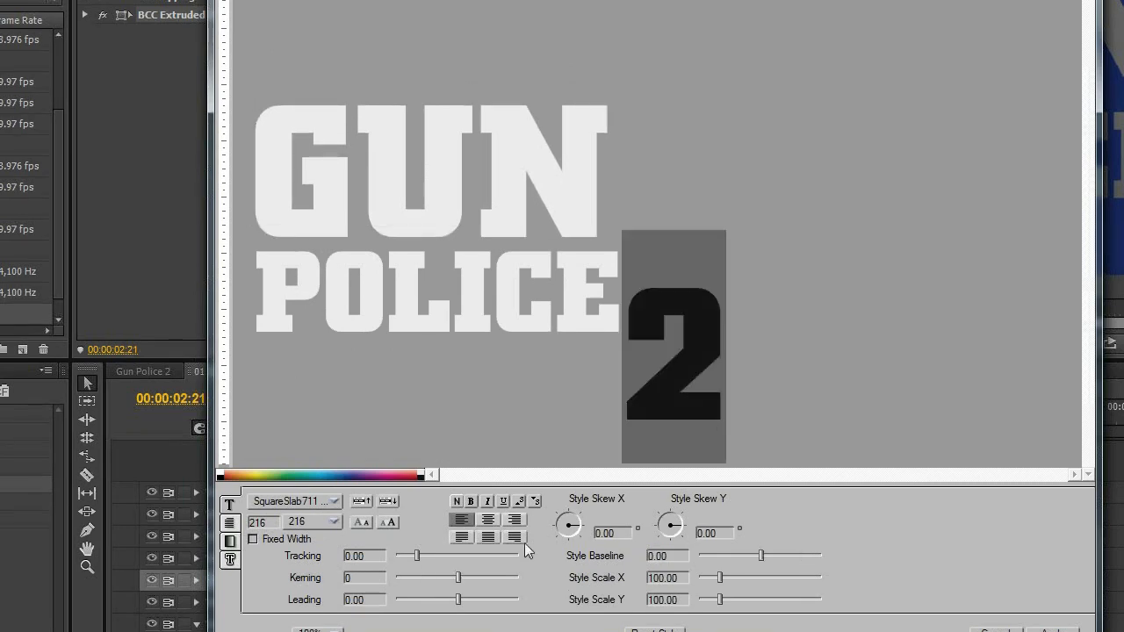
left_click(322, 520)
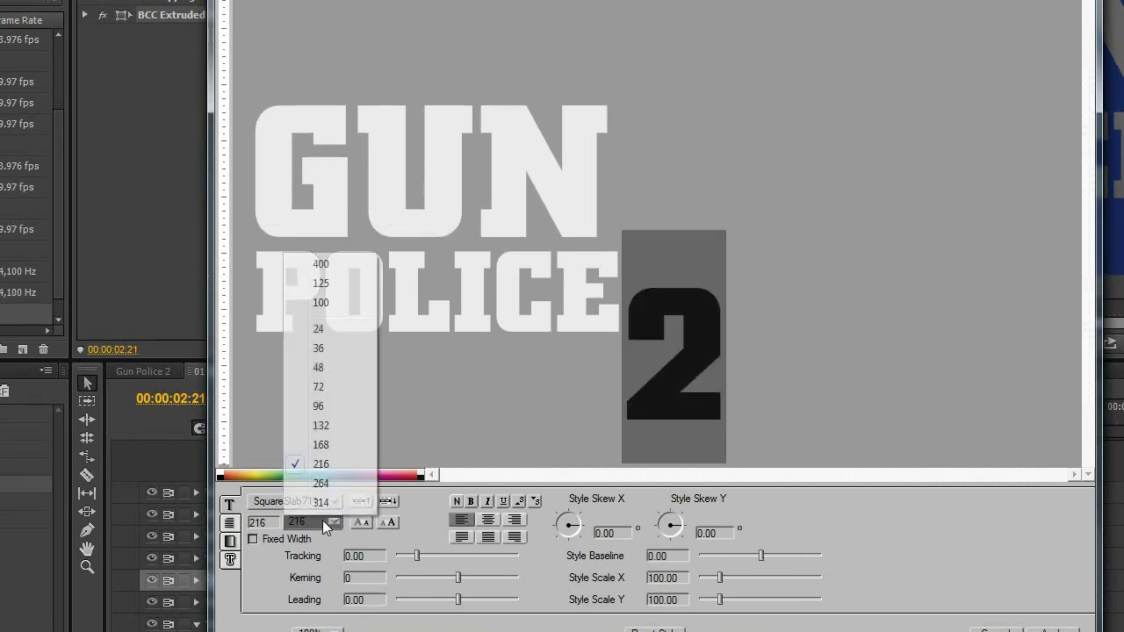
left_click(321, 484)
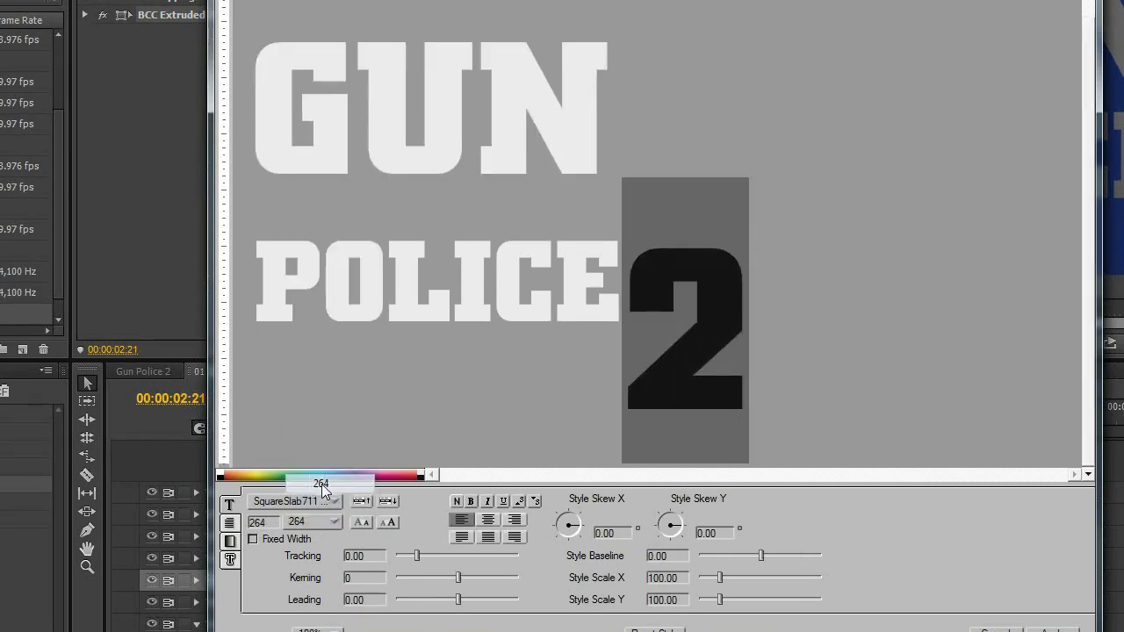
left_click_drag(762, 559, 720, 553)
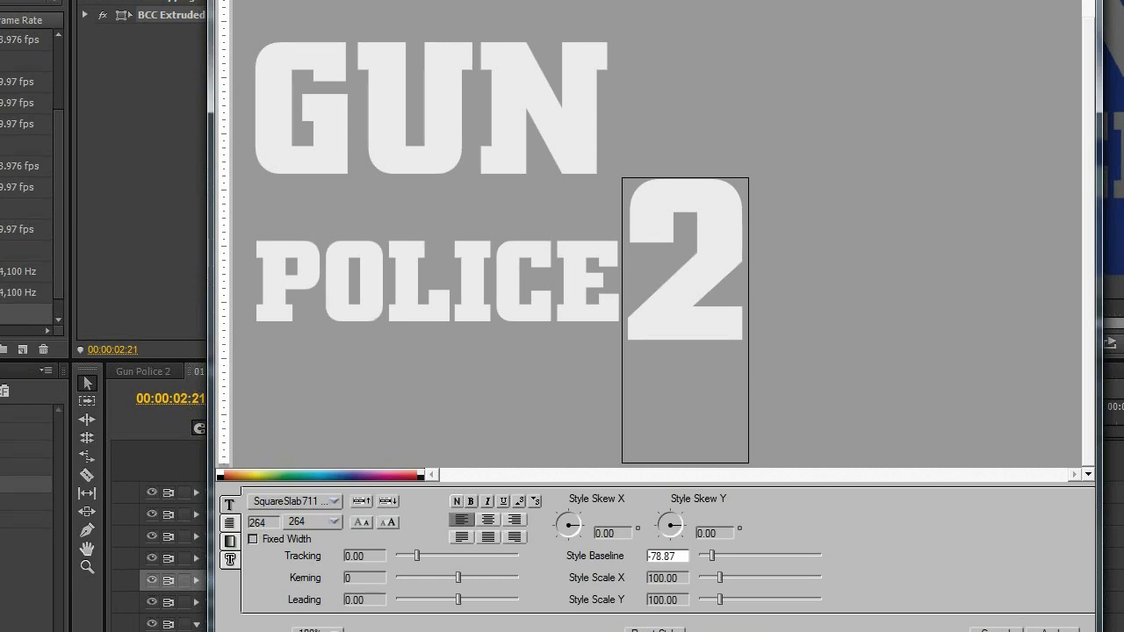
key("Return")
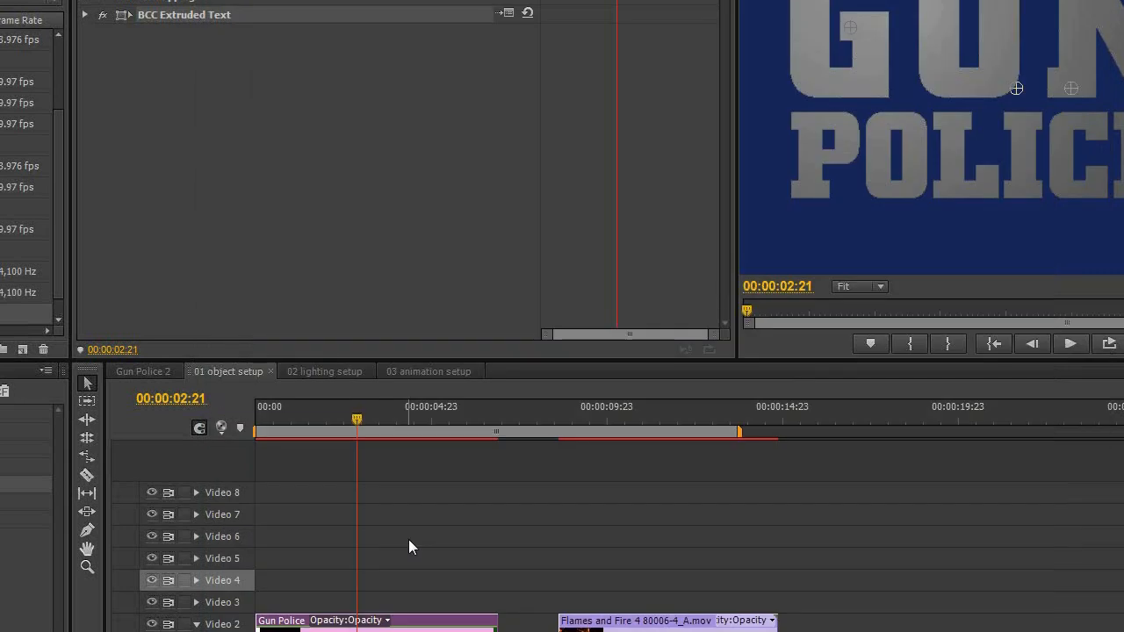
Step: Expand the BCC Extruded Text effect and examine its lighting, extrusion and material parameters
left_click(85, 15)
left_click(85, 16)
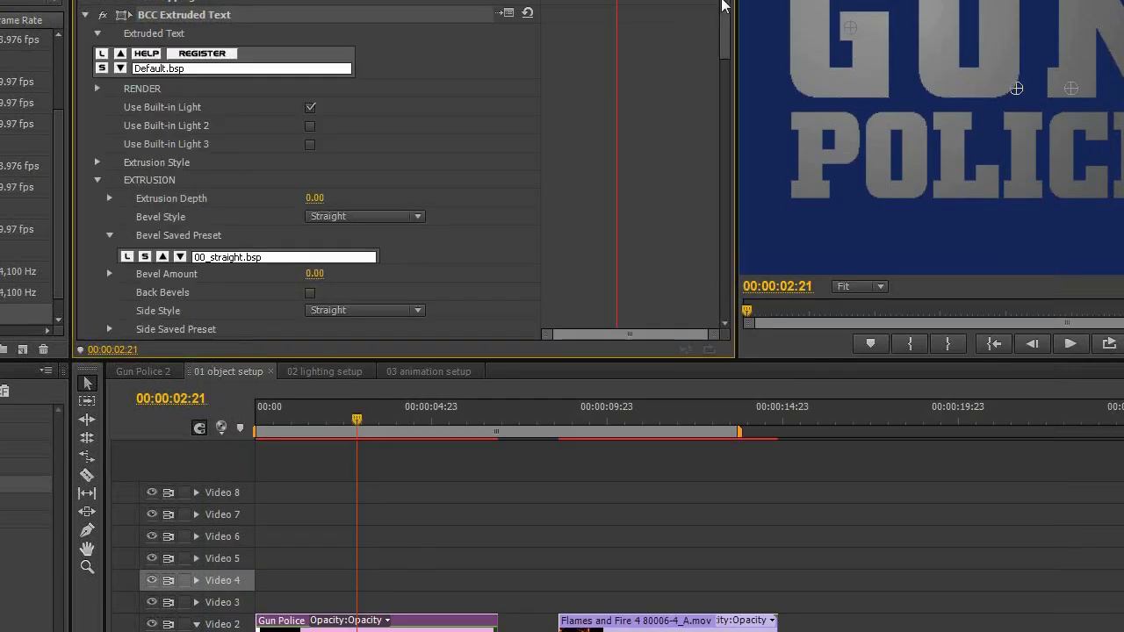
mouse_move(726, 7)
left_mouse_down()
mouse_move(710, 187)
mouse_move(726, 10)
left_mouse_up()
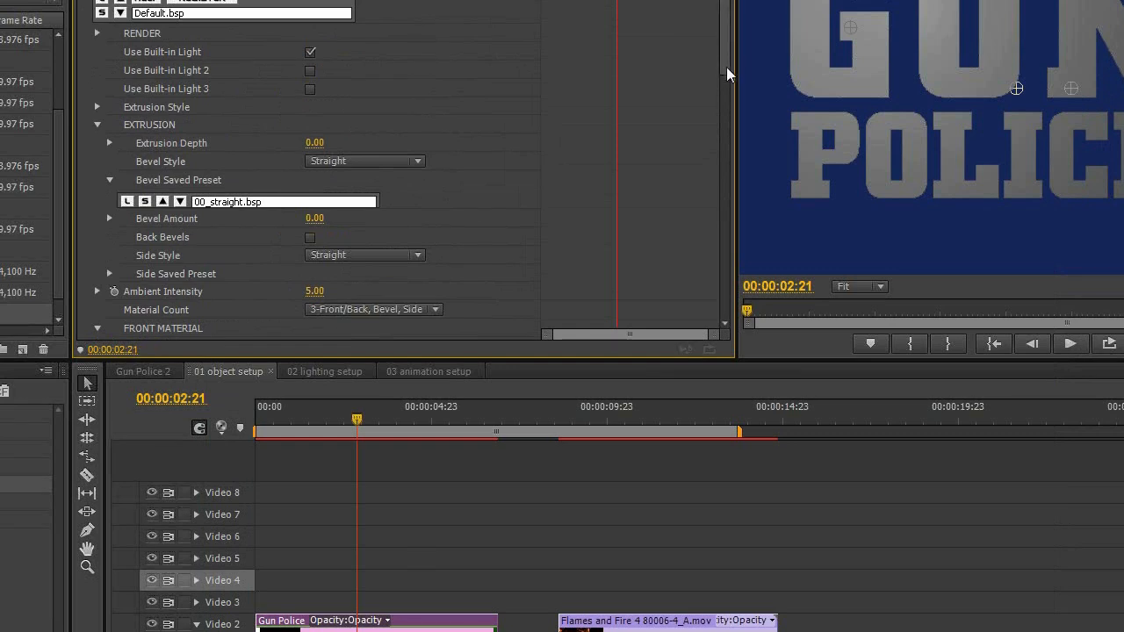
left_click_drag(726, 67, 728, 140)
scroll(726, 70, "down", 1)
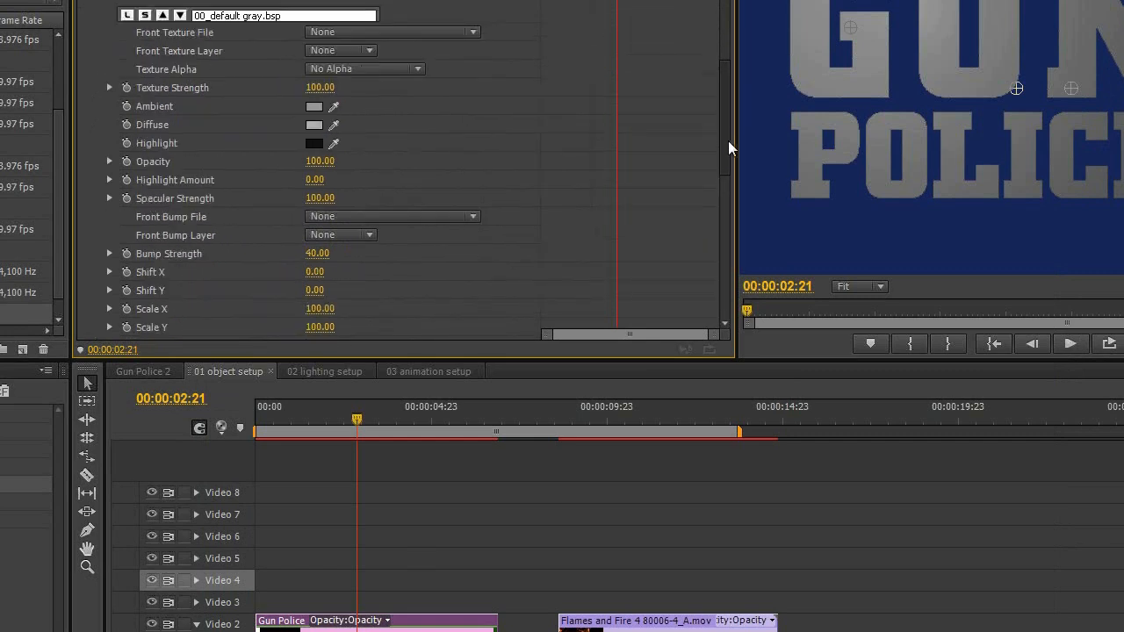
scroll(218, 238, "down", 4)
scroll(92, 267, "down", 1)
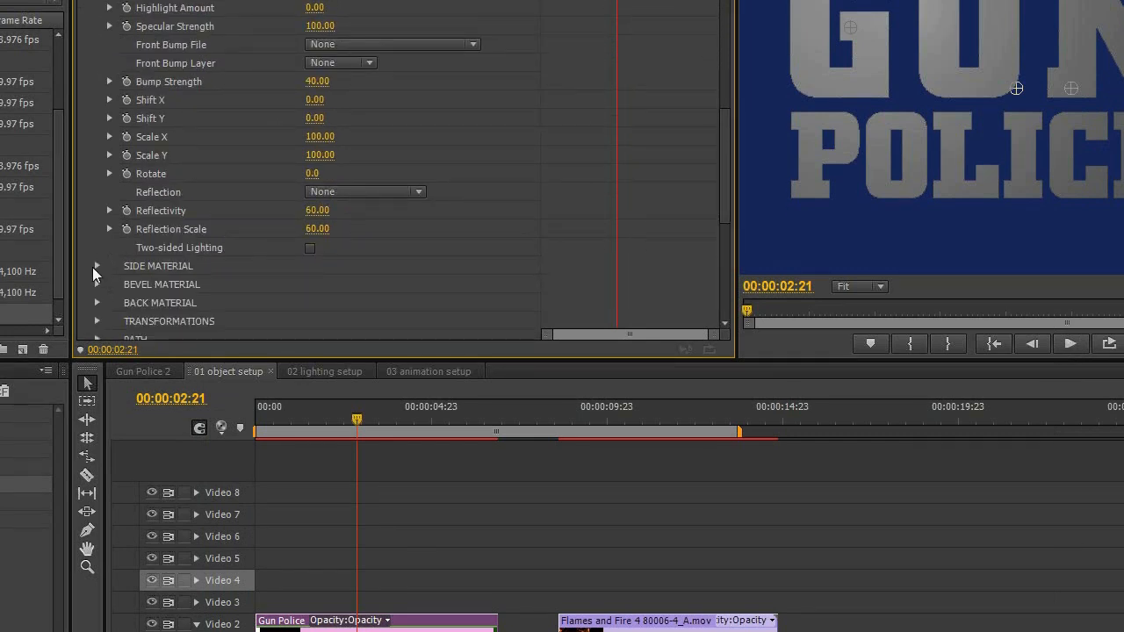
scroll(92, 267, "down", 2)
scroll(92, 267, "down", 5)
Step: Expand the Transformations group and try turning the flat text with Orientation Y
left_click(121, 200)
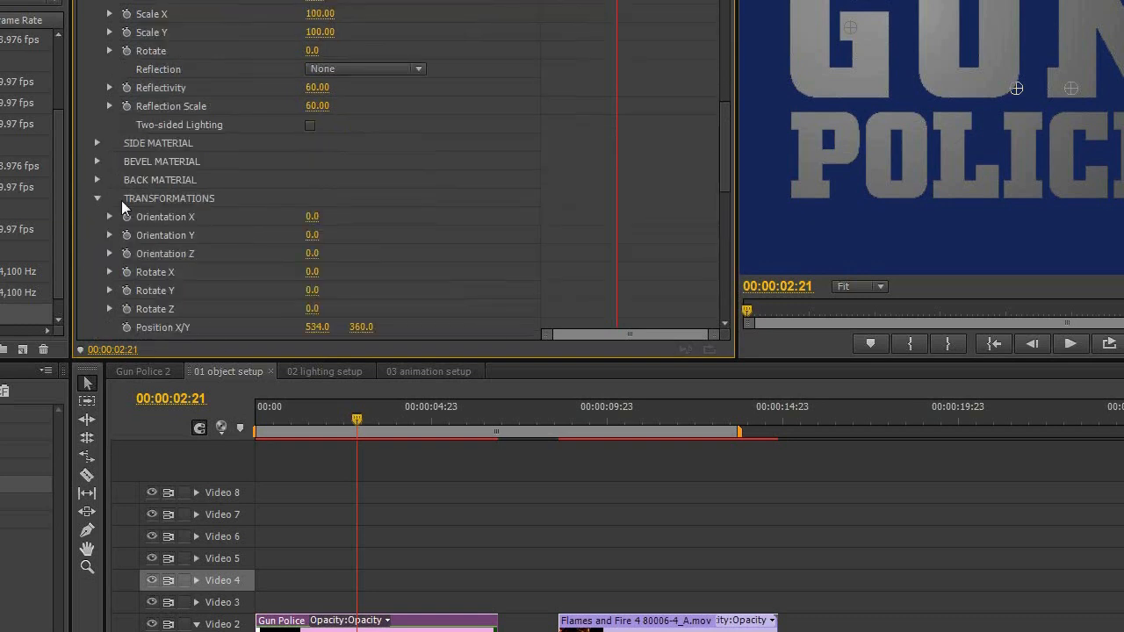
scroll(122, 201, "down", 1)
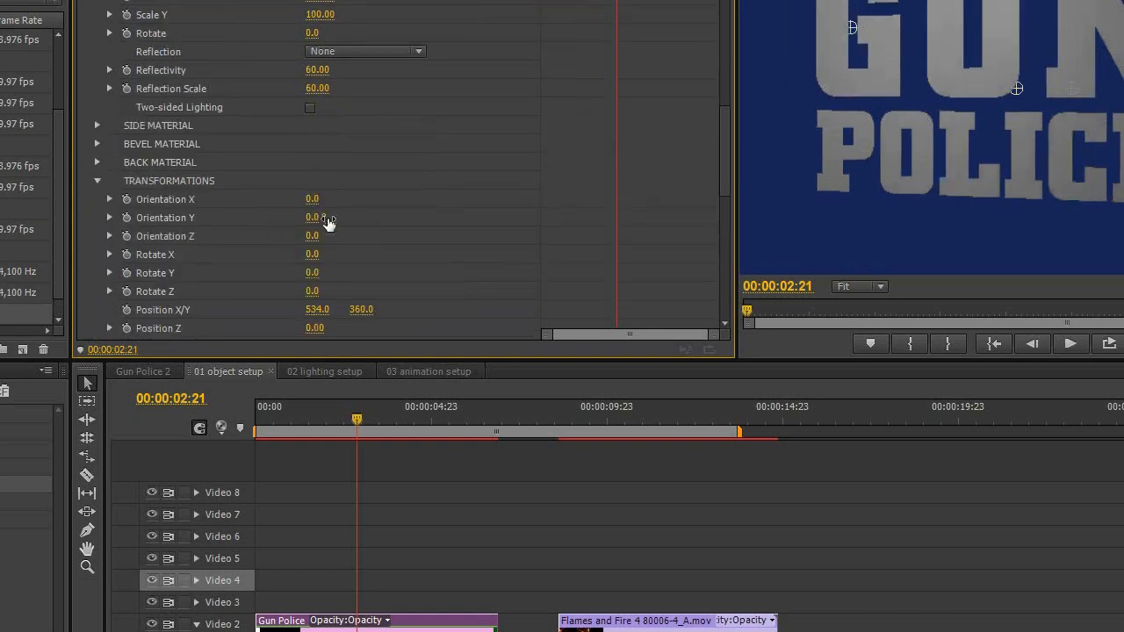
mouse_move(327, 223)
left_mouse_down()
mouse_move(358, 226)
mouse_move(300, 220)
mouse_move(331, 221)
left_mouse_up()
Step: Set the Extrusion Depth to 5 and turn the text to an angle with Orientation Y to show its sides
left_click_drag(719, 139, 729, 19)
left_click(326, 95)
type("5")
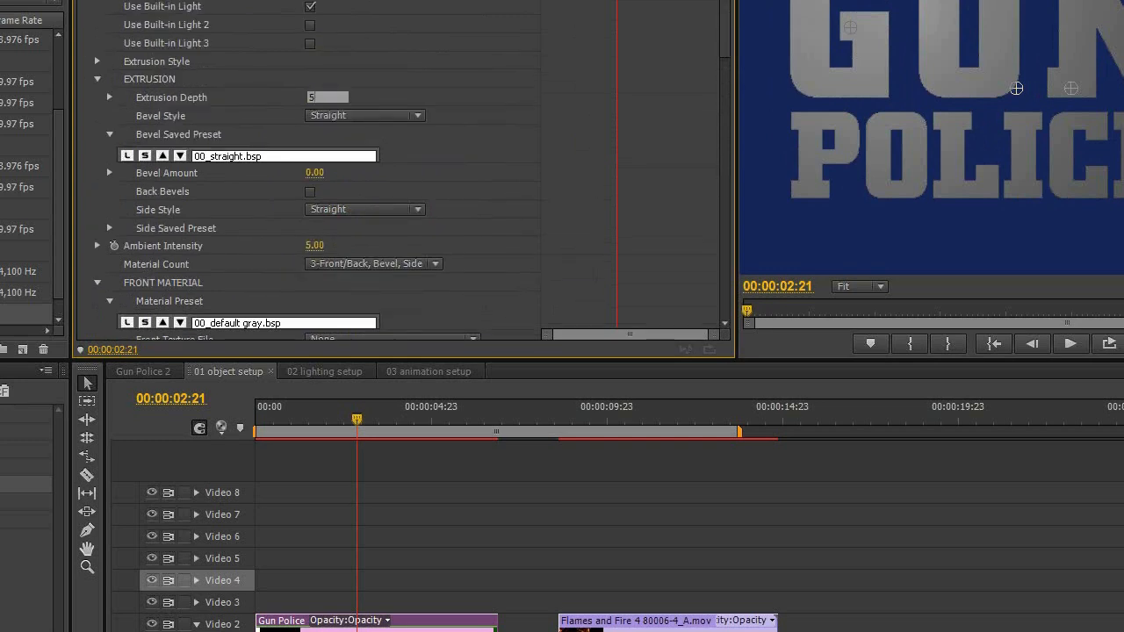
key("Return")
left_click_drag(726, 27, 719, 140)
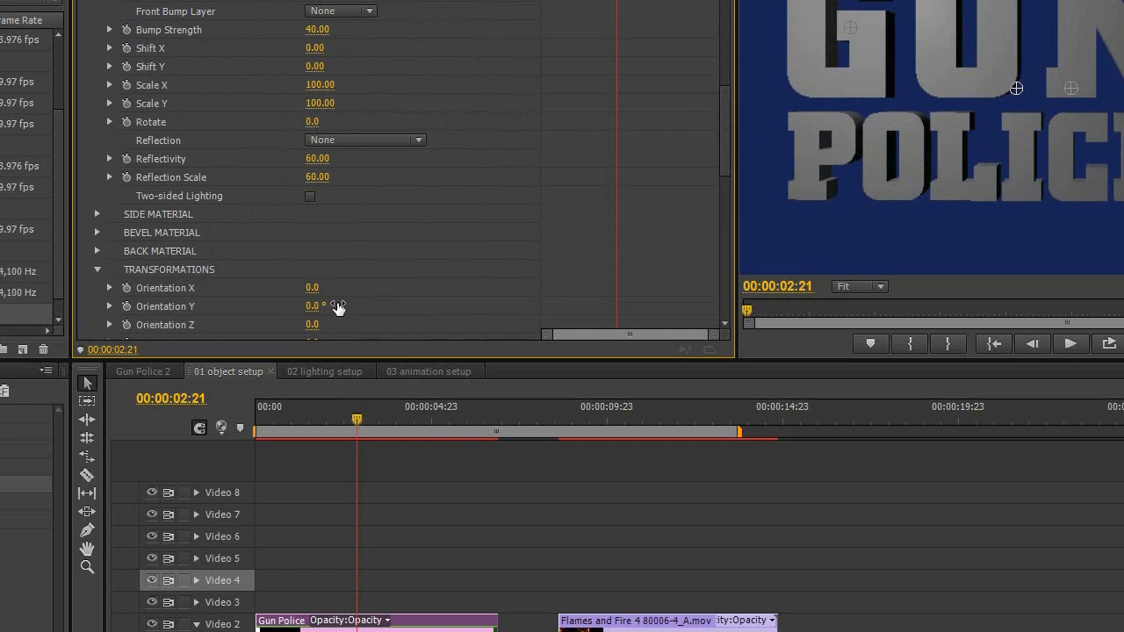
left_click_drag(337, 306, 301, 285)
Step: Look over the extrusion, bevel, material count and front material settings of the extruded text
left_click_drag(724, 131, 724, 7)
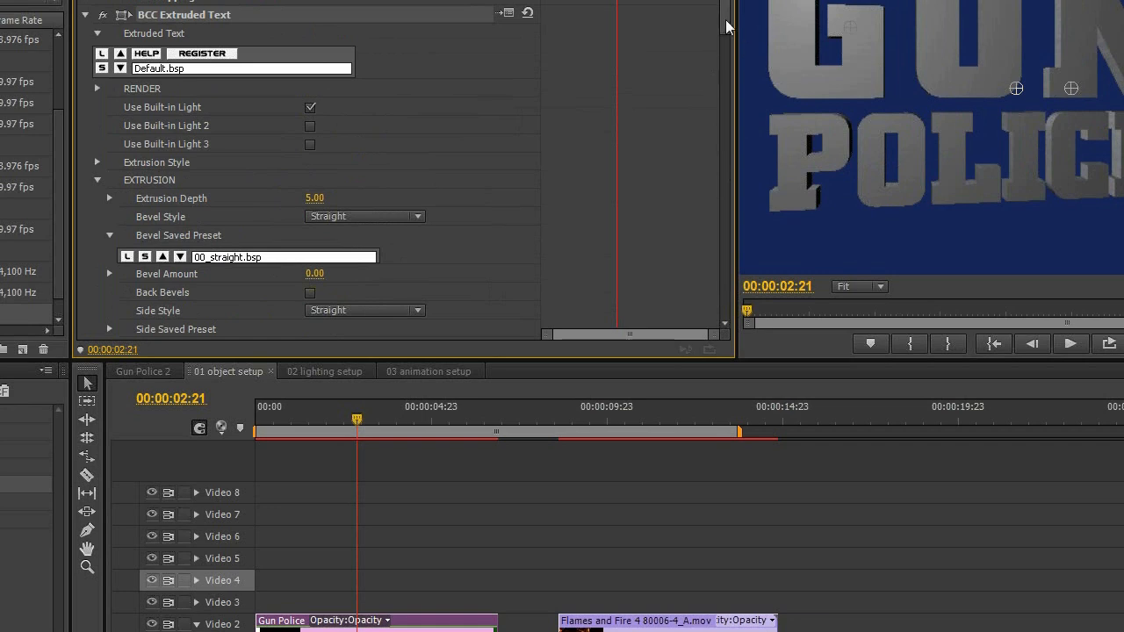
scroll(722, 30, "down", 1)
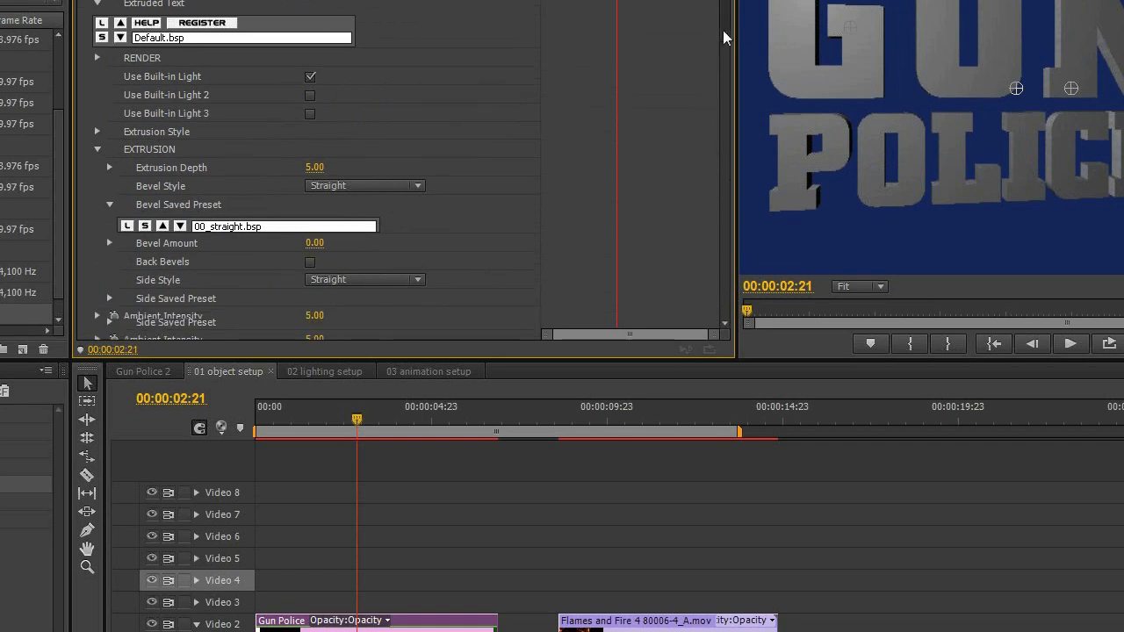
left_click_drag(723, 30, 721, 53)
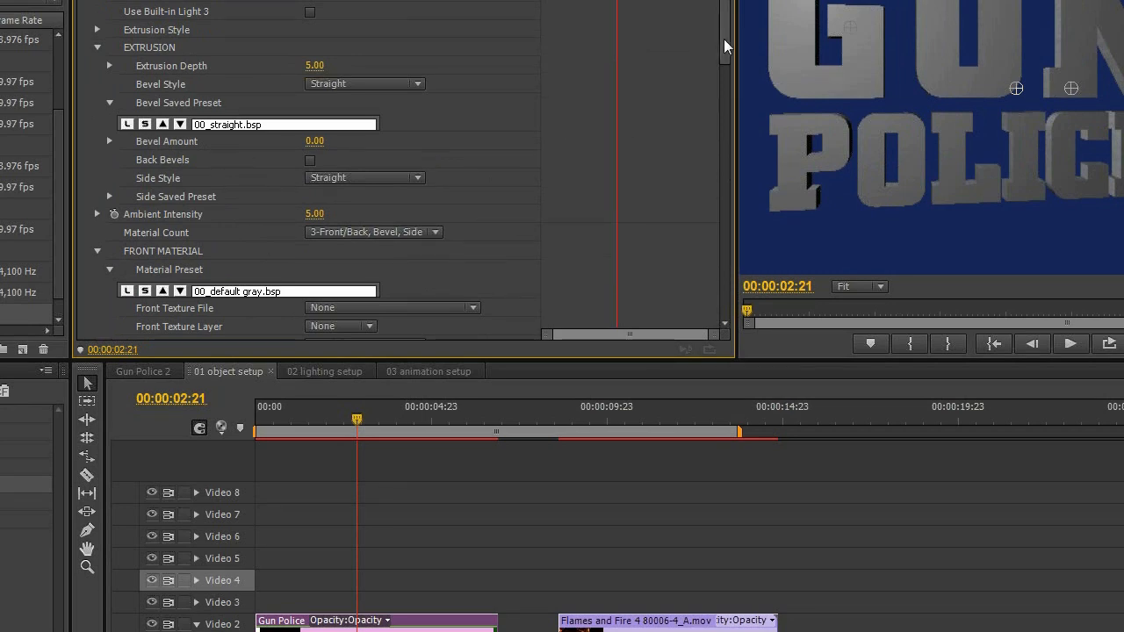
left_click_drag(723, 39, 722, 45)
scroll(722, 46, "down", 2)
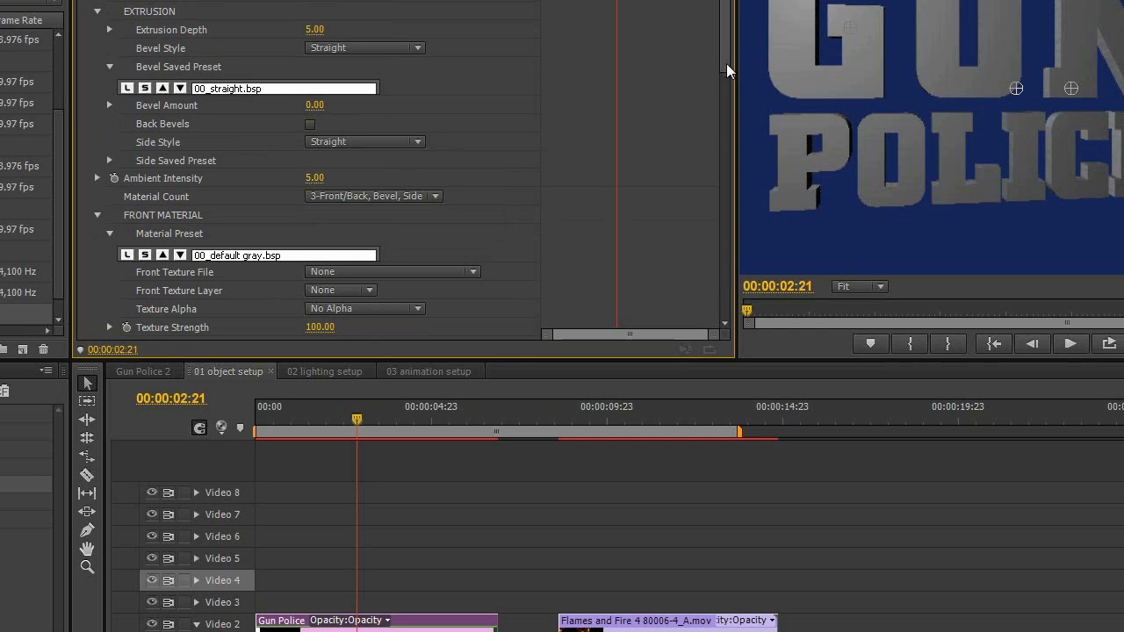
scroll(726, 64, "down", 1)
scroll(726, 63, "down", 1)
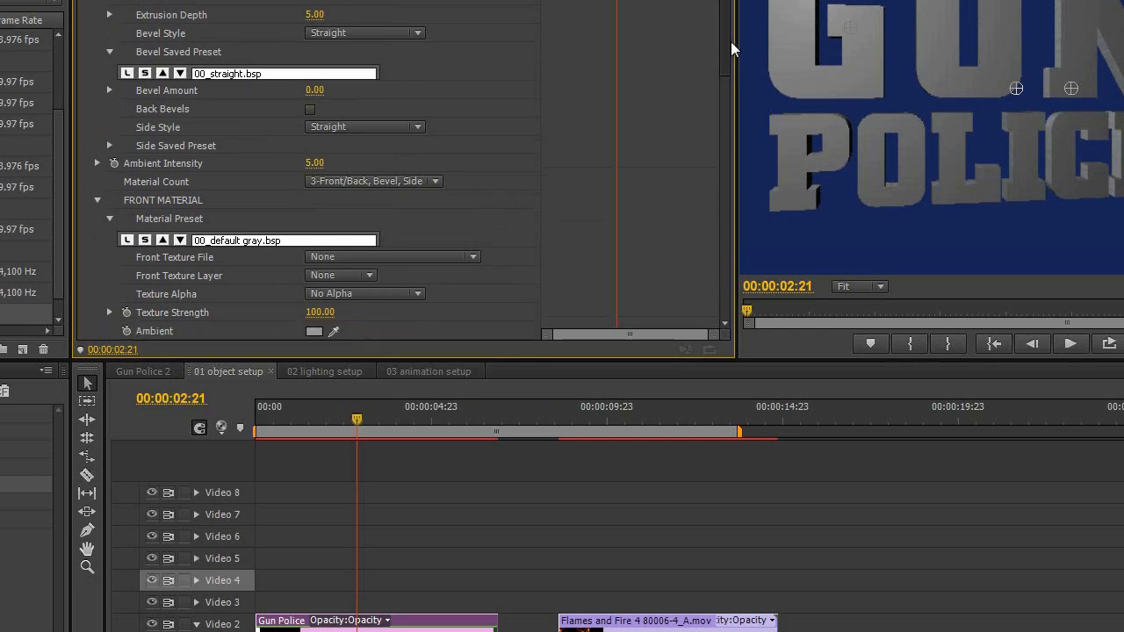
Step: Load the bevel preset 01_convex inside.bsp and set the Bevel Amount to 0.30
scroll(730, 42, "up", 5)
left_click(179, 227)
left_click(179, 227)
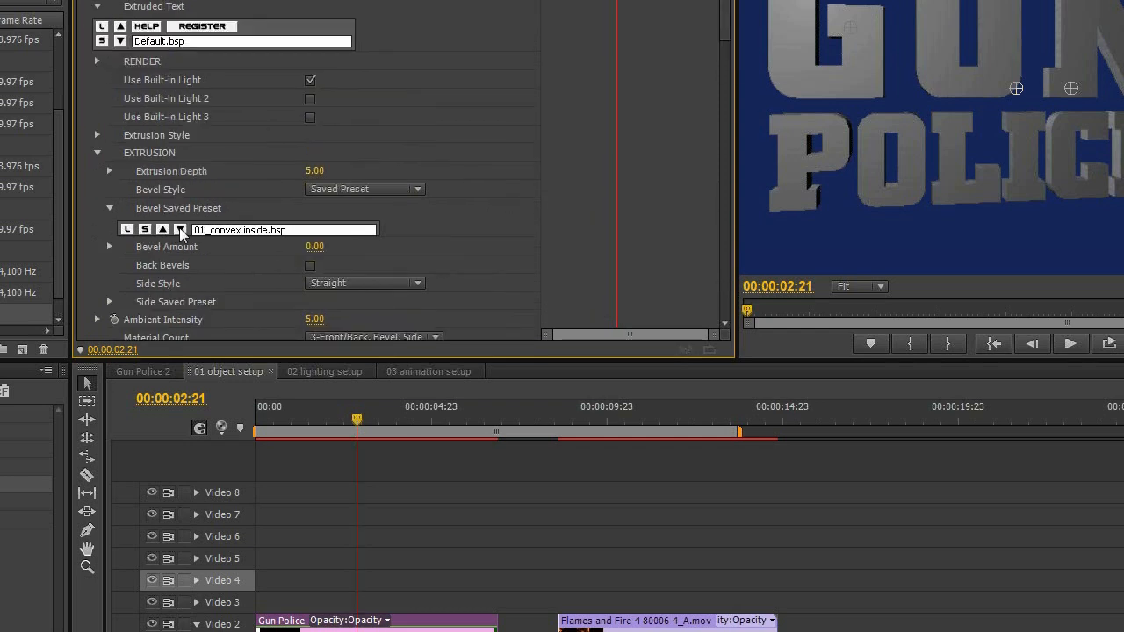
left_click(314, 248)
type("5")
key("Return")
key("Return")
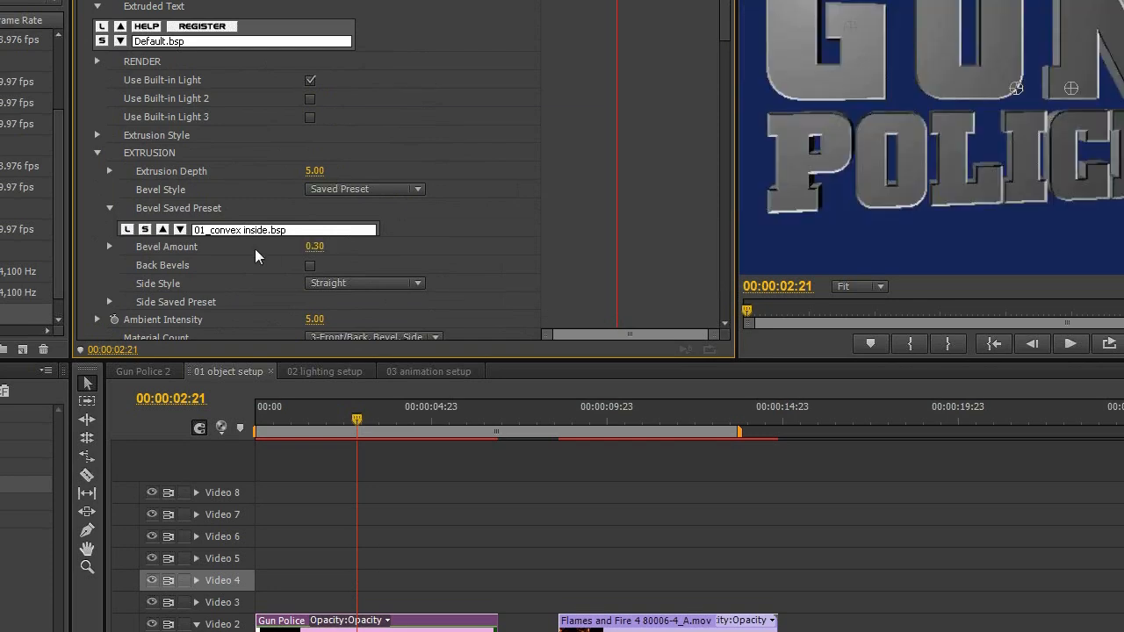
Step: Step through the saved bevel presets past groove 2.bsp and apply raised trim 1.bsp to the text
left_click(180, 230)
left_click(180, 230)
left_click(179, 229)
left_click(179, 229)
left_click(179, 229)
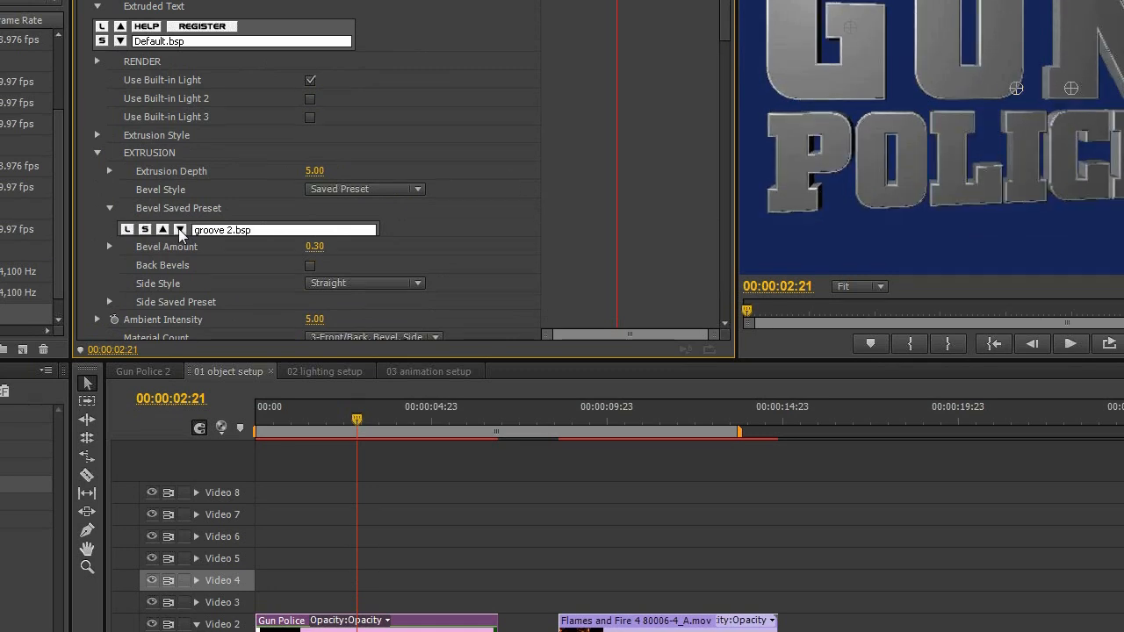
left_click(179, 229)
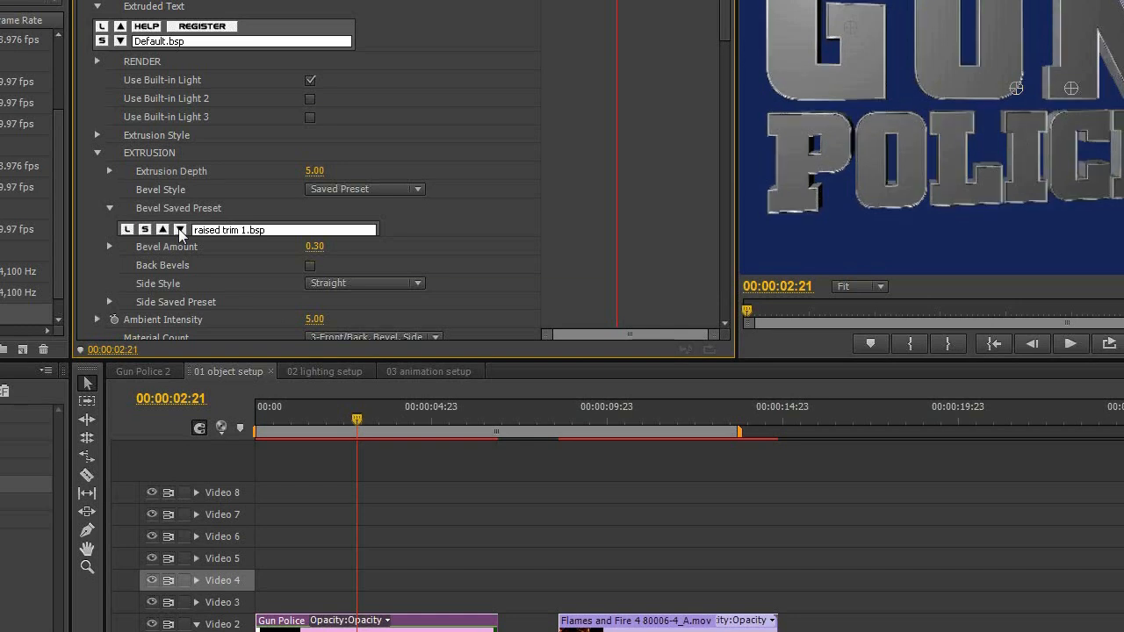
Step: Step through the saved bevel presets past raised trim 3.bsp and apply raised trim 4.bsp to the text
left_click(179, 229)
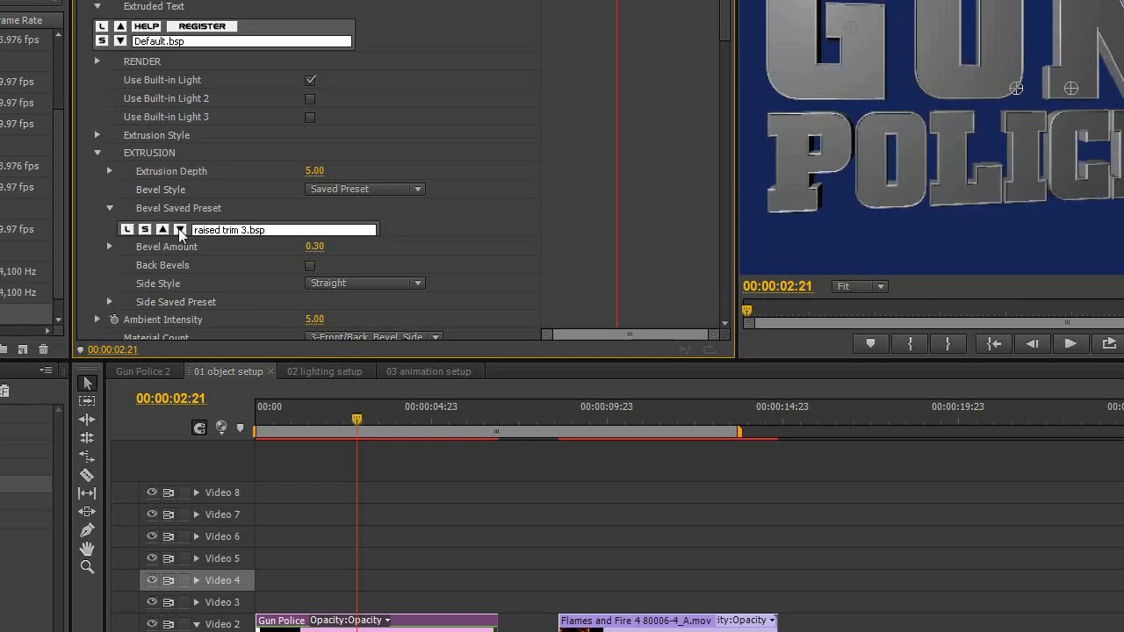
left_click(179, 229)
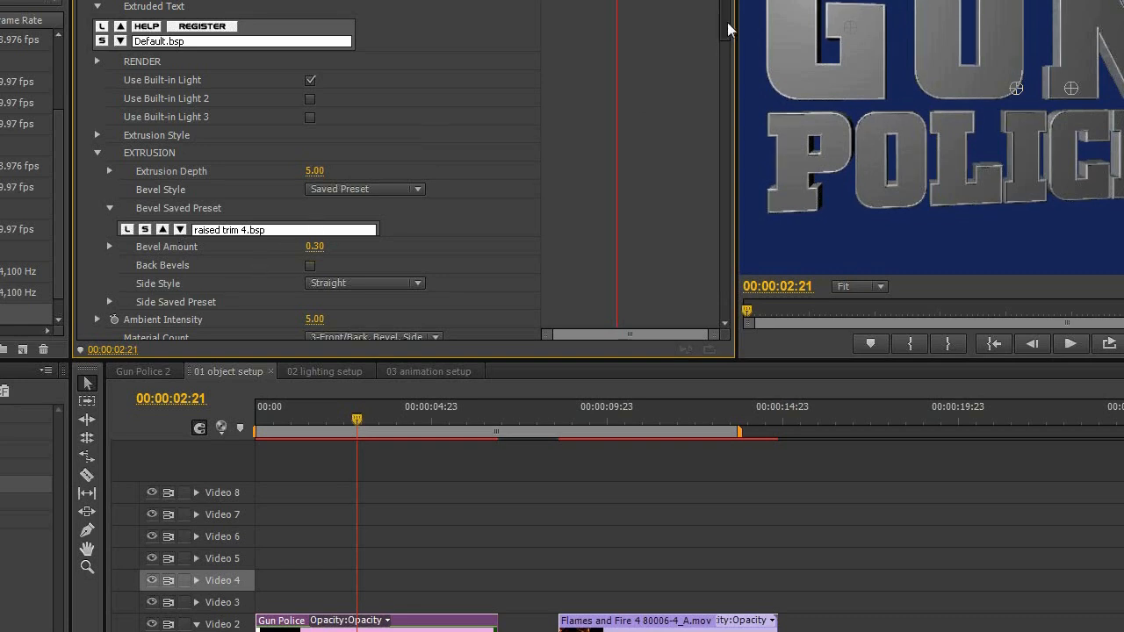
Step: Look over the render settings of the extruded text, examining the Antialiasing choices and the Enable Motion Blur option
left_click_drag(727, 22, 725, 38)
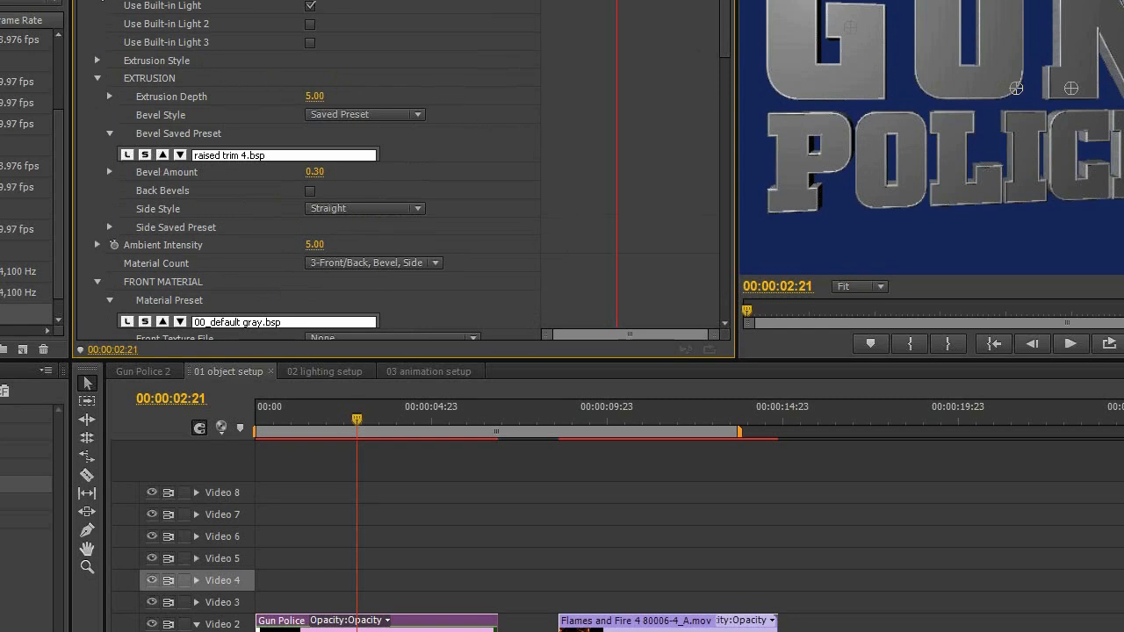
scroll(186, 26, "up", 3)
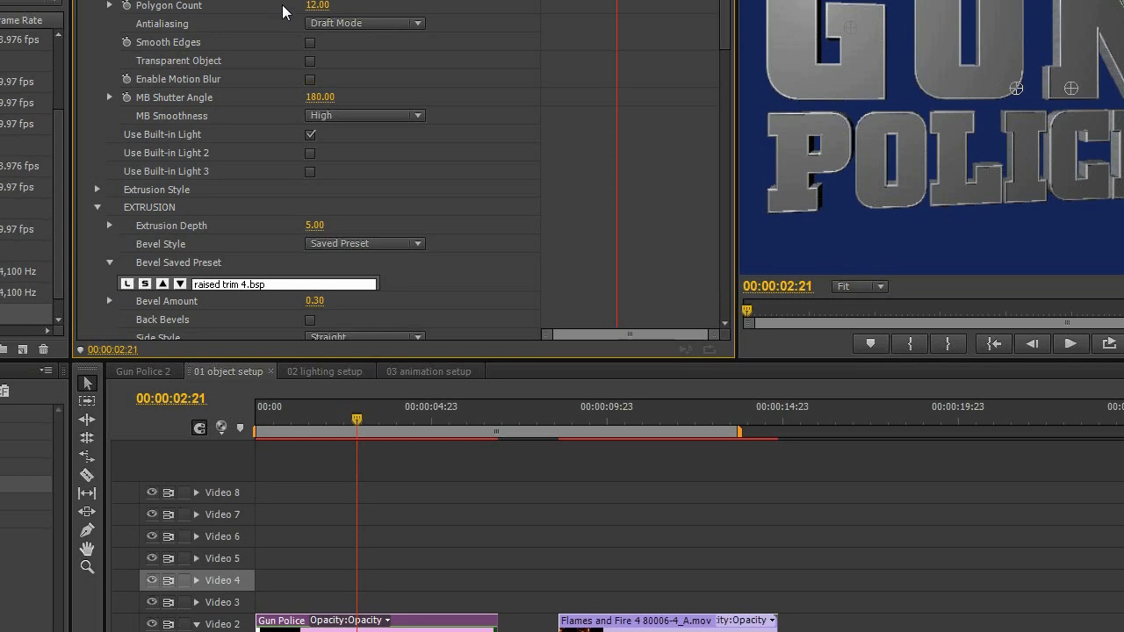
left_click(388, 25)
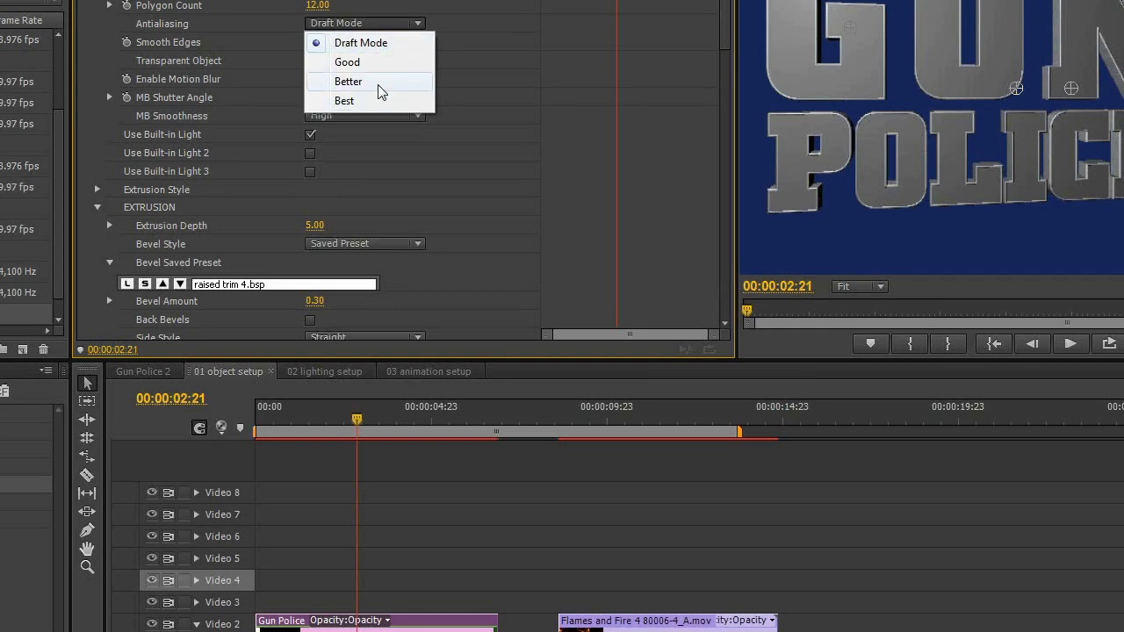
left_click(476, 32)
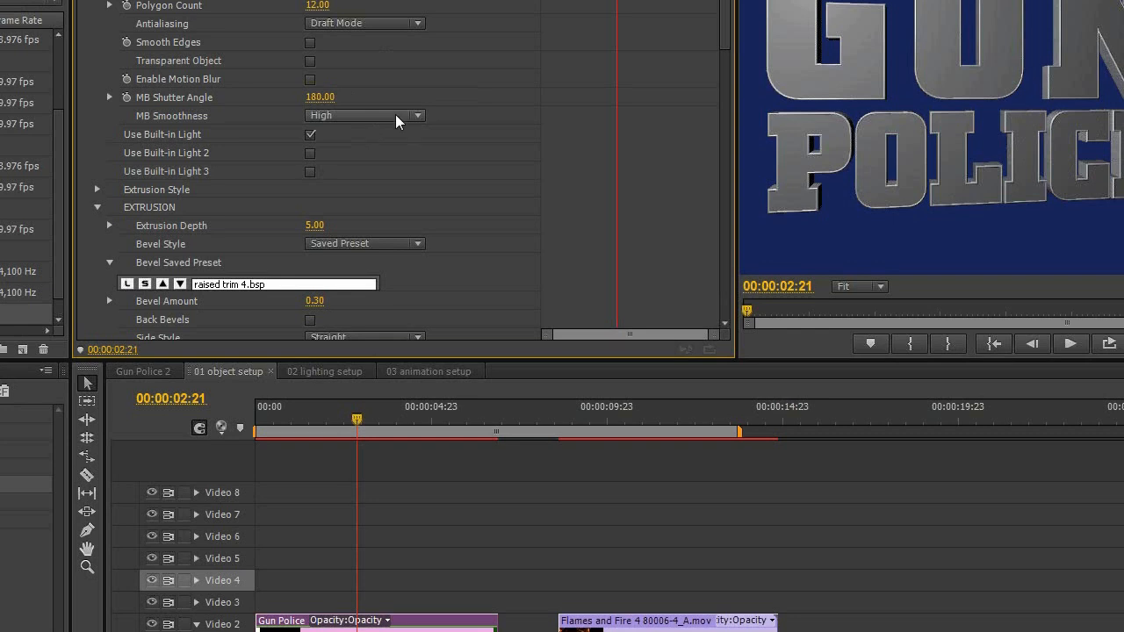
left_click(311, 80)
left_click(311, 80)
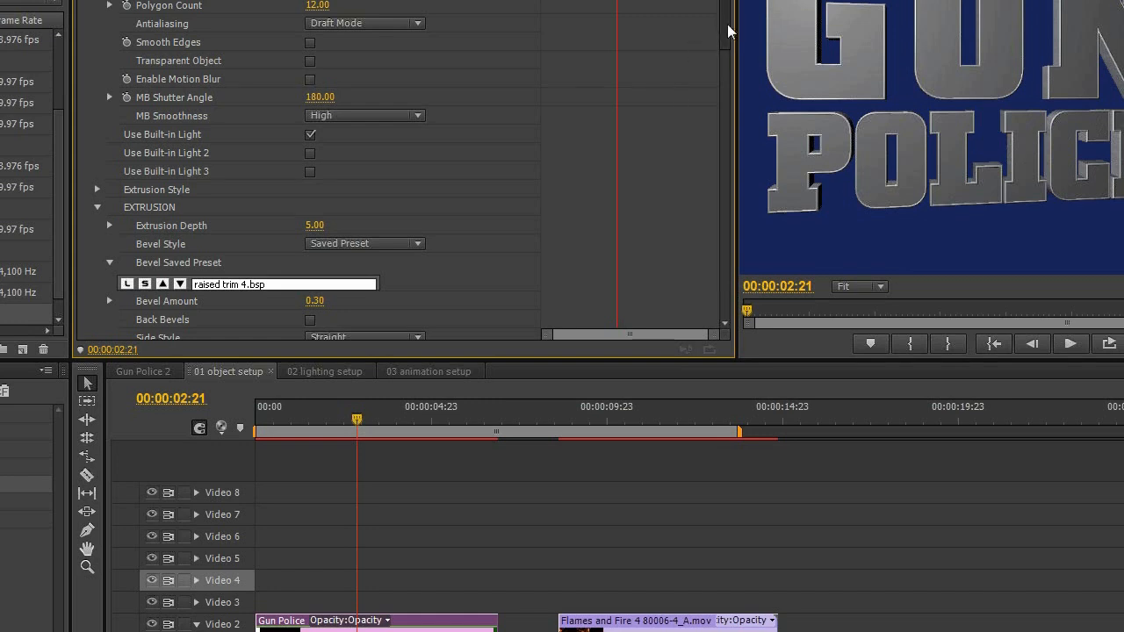
Step: Expand the Extrusion Style group and set the Extrusion Depth to 9
scroll(728, 31, "down", 3)
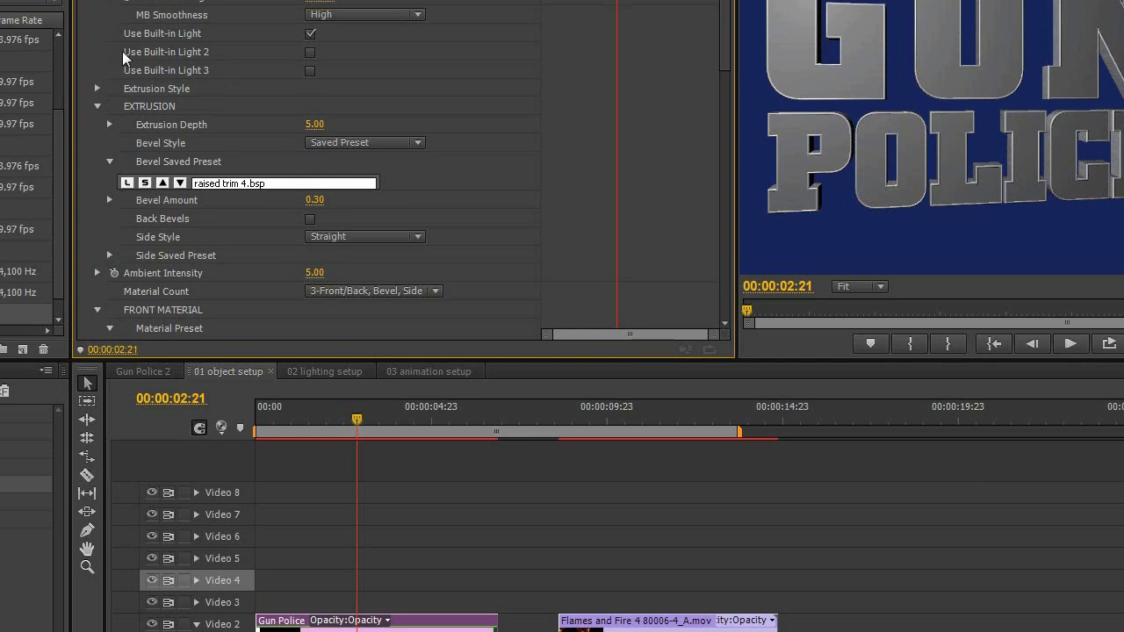
scroll(124, 50, "up", 1)
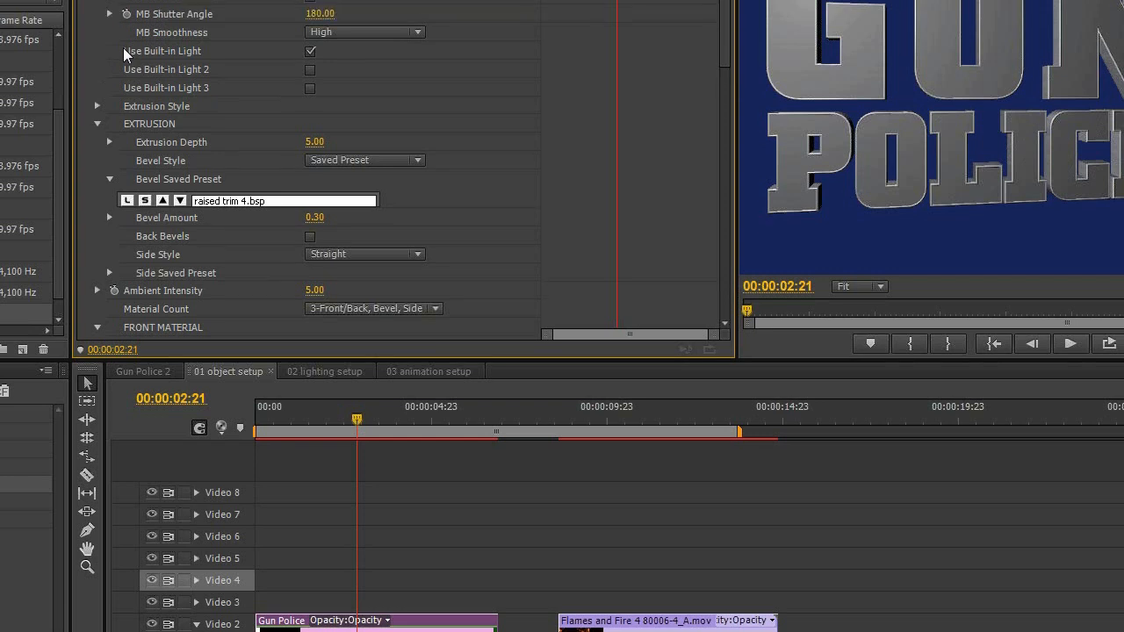
scroll(123, 50, "up", 3)
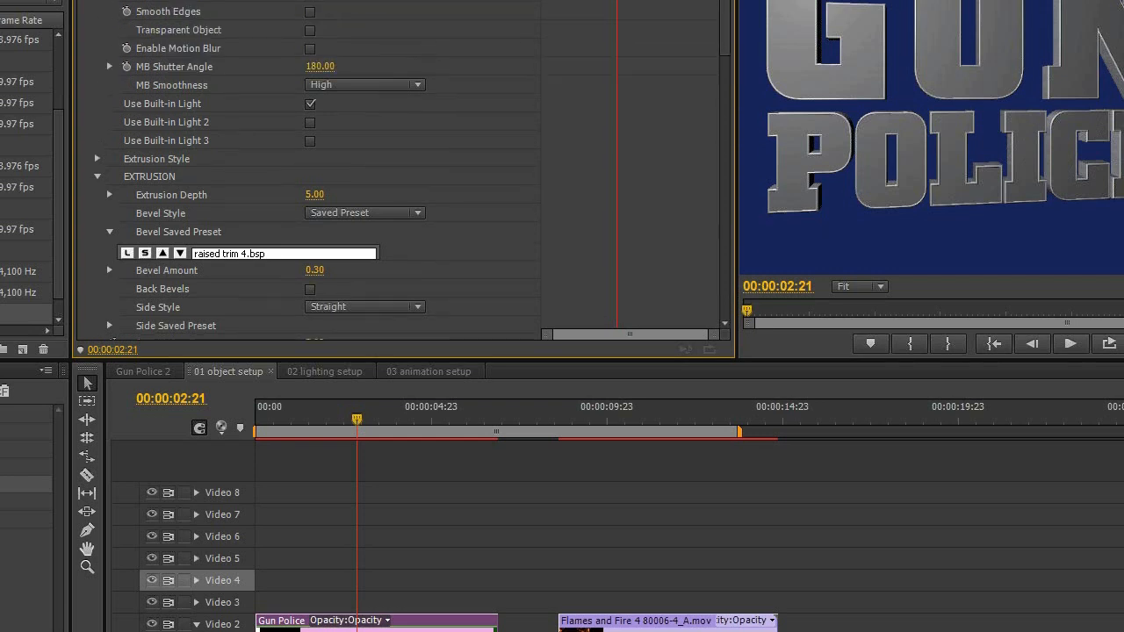
scroll(85, 30, "down", 7)
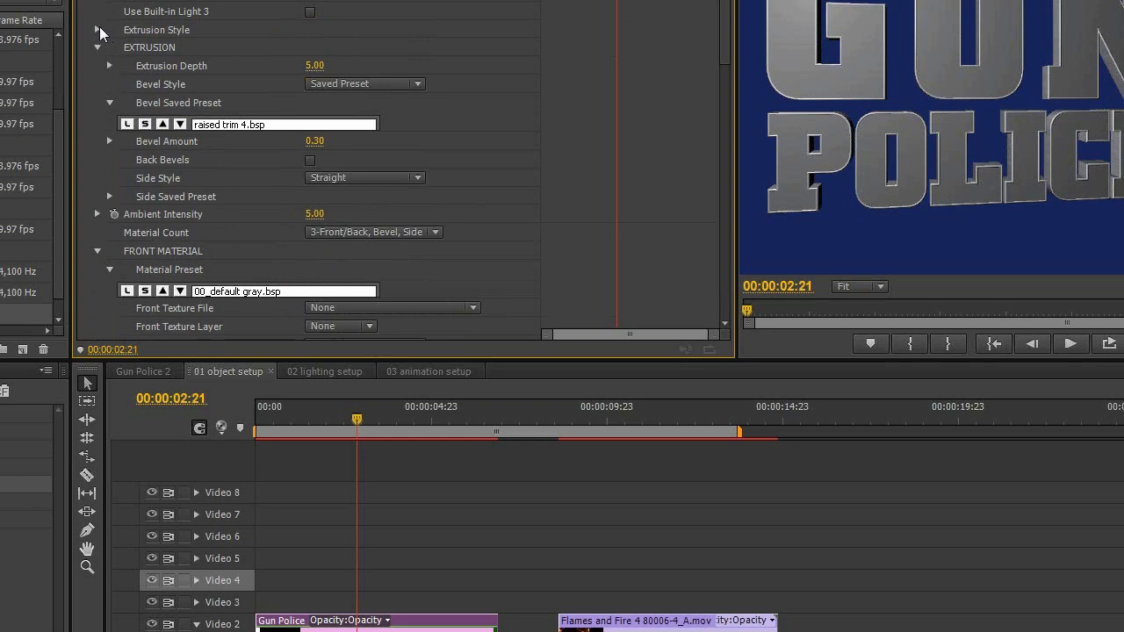
left_click(97, 29)
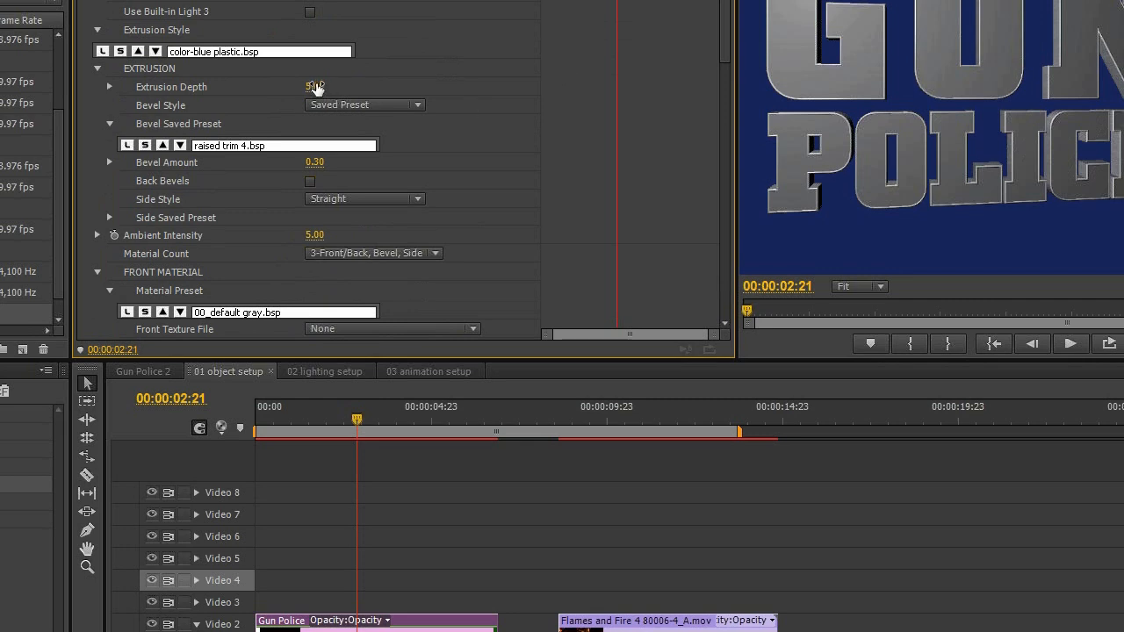
mouse_move(345, 92)
left_mouse_down()
mouse_move(409, 105)
mouse_move(348, 95)
left_mouse_up()
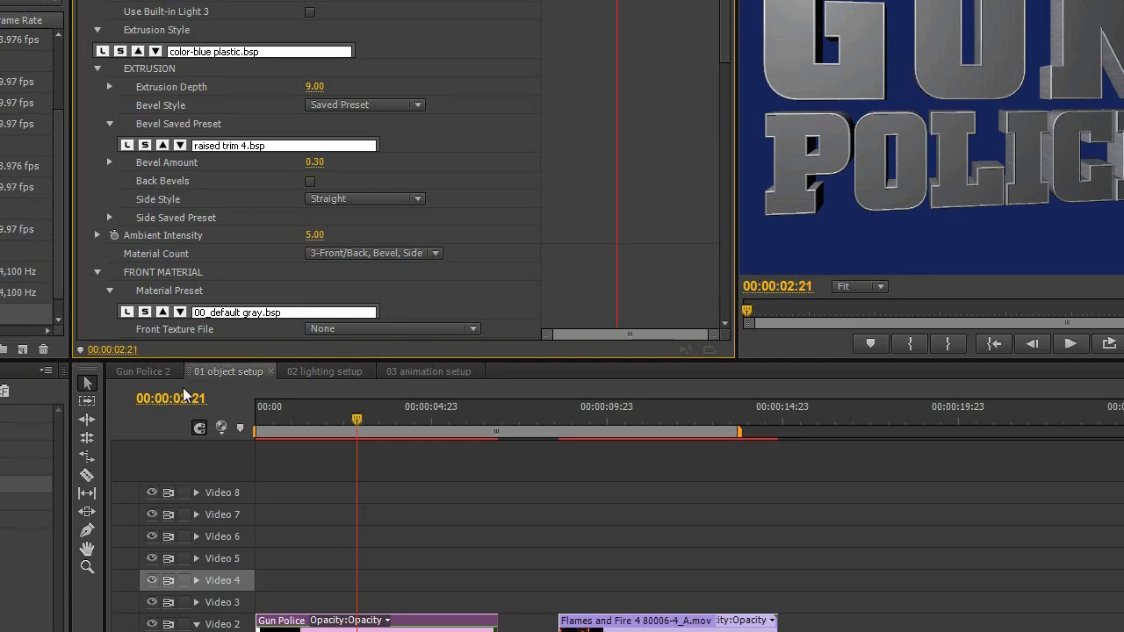
Step: Examine the extruded title in the Gun Police 2 sequence between 00:00:05:00 and 00:00:06:13, and return to the 01 object setup sequence
left_click(156, 372)
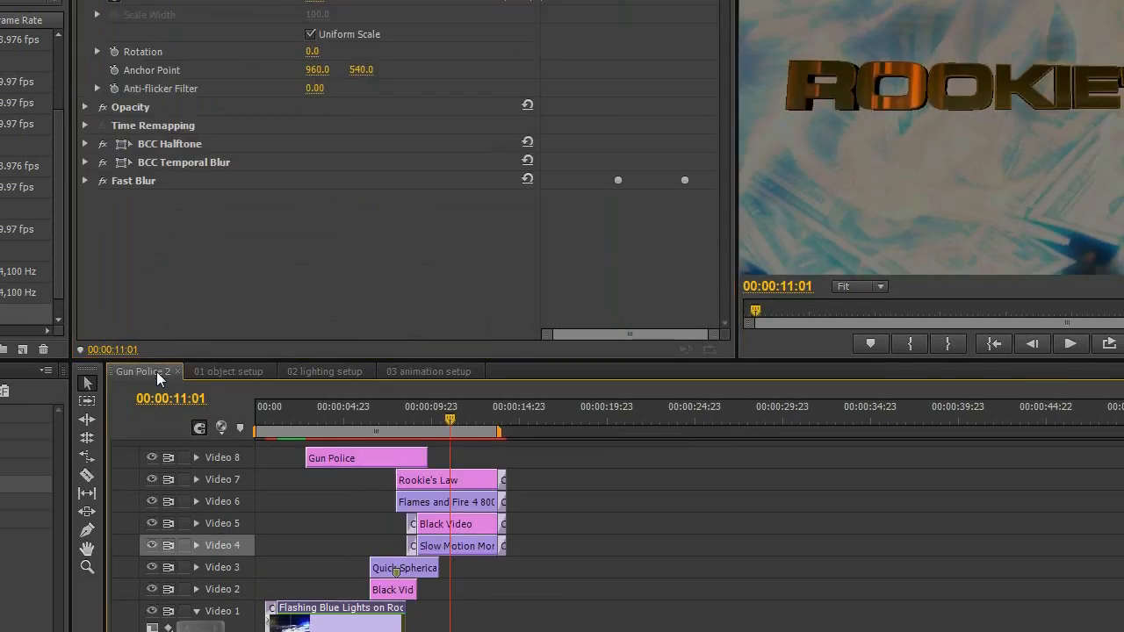
left_click(344, 416)
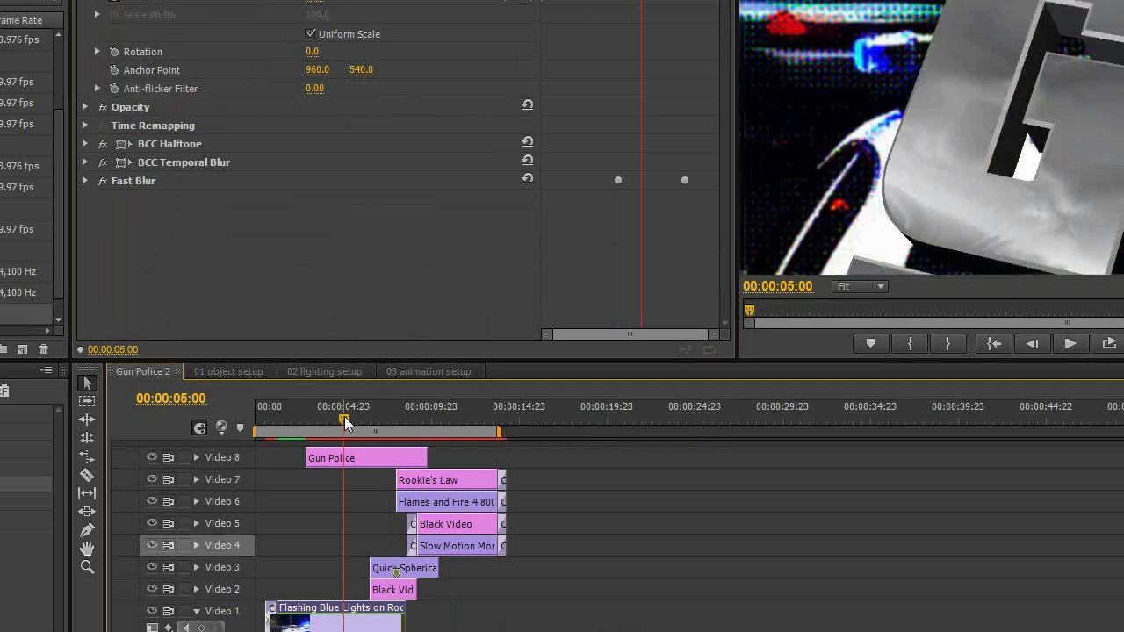
left_click_drag(344, 416, 351, 416)
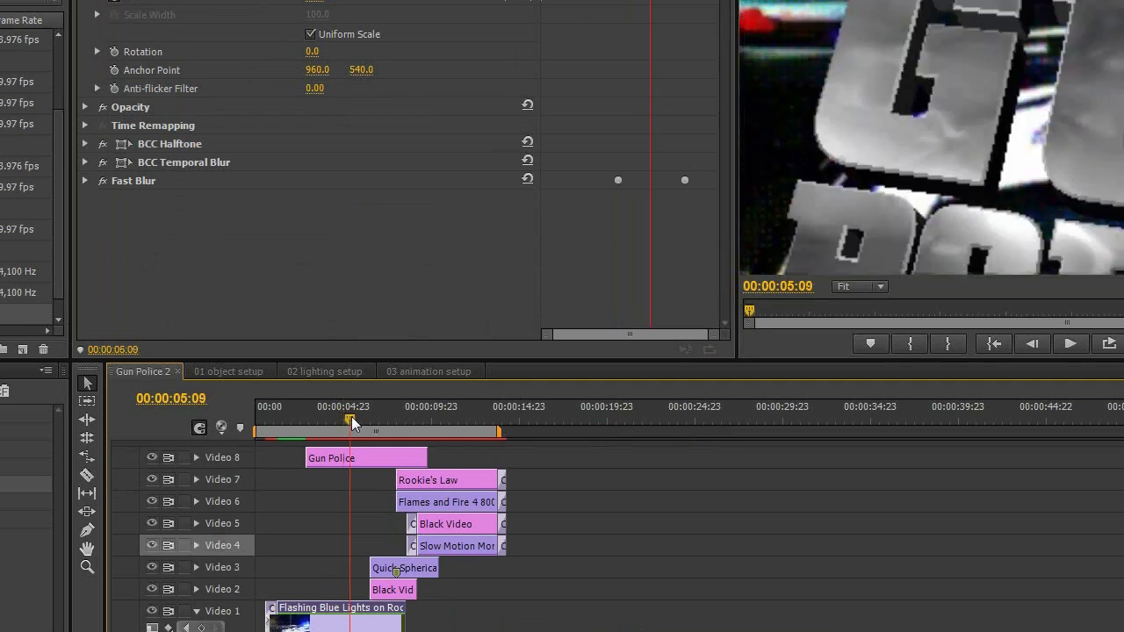
left_click_drag(351, 416, 354, 417)
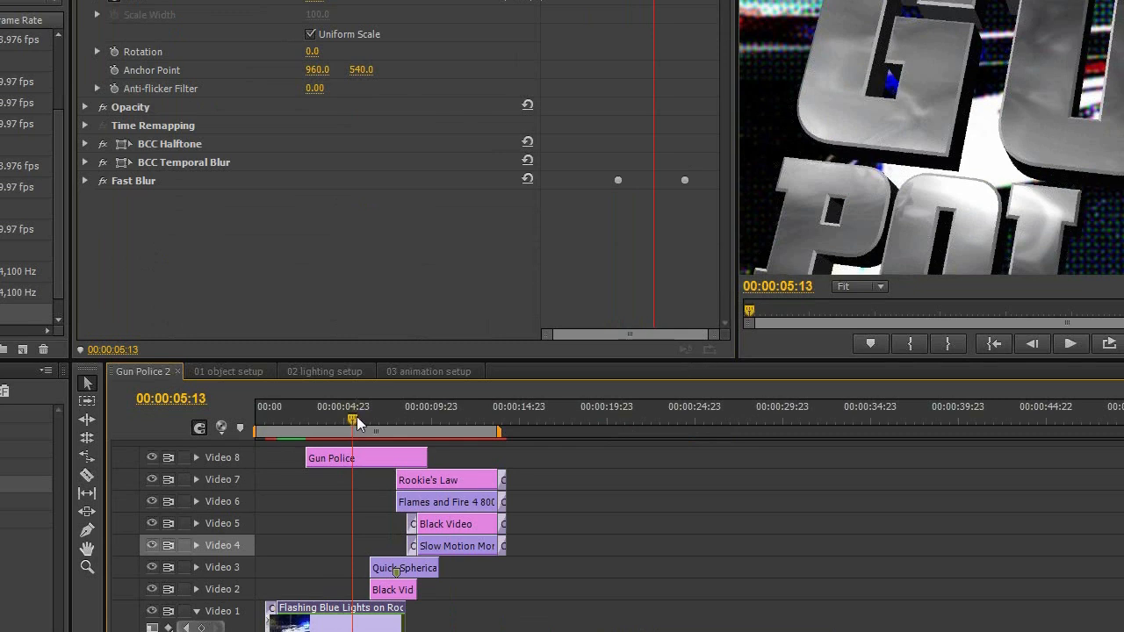
left_click_drag(356, 416, 374, 416)
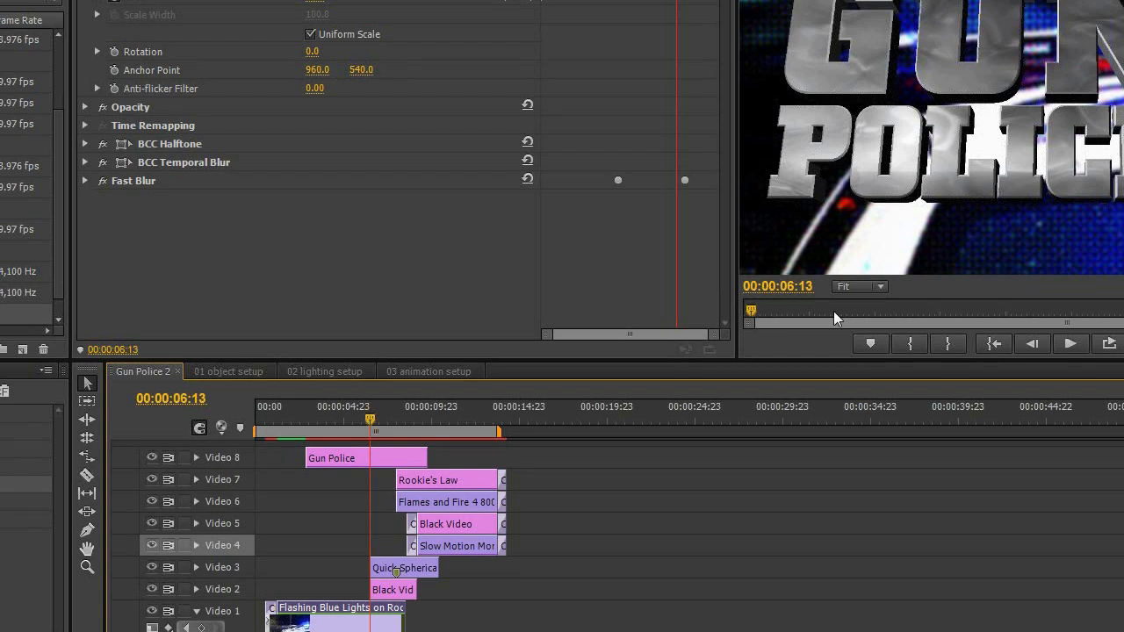
left_click(244, 373)
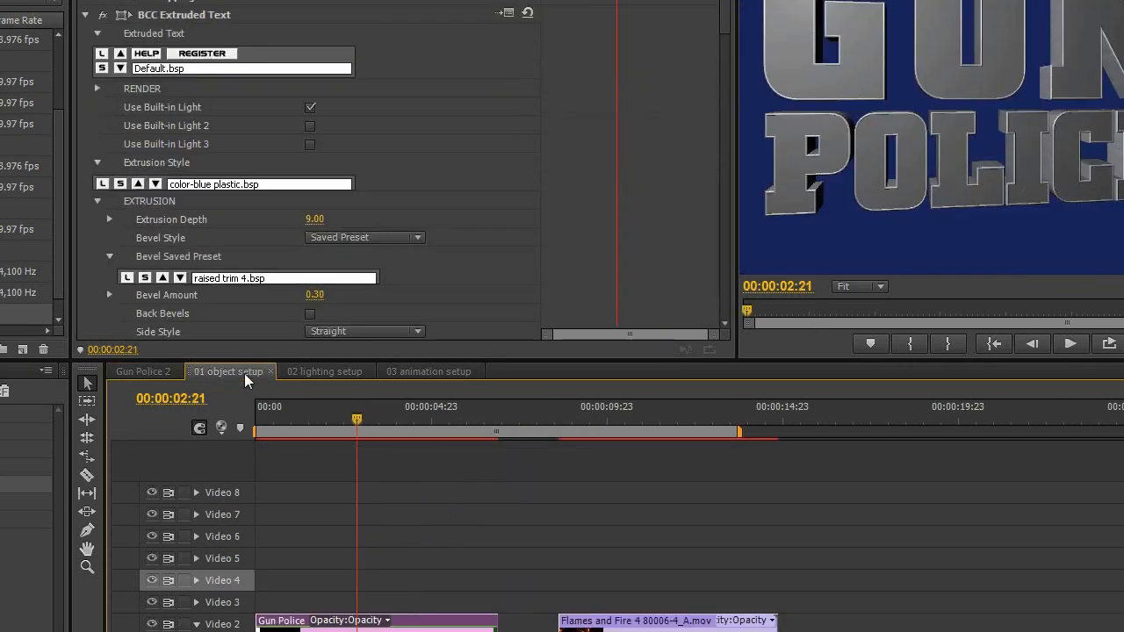
Step: Examine the Side Style choices for the text extrusion
scroll(313, 269, "down", 1)
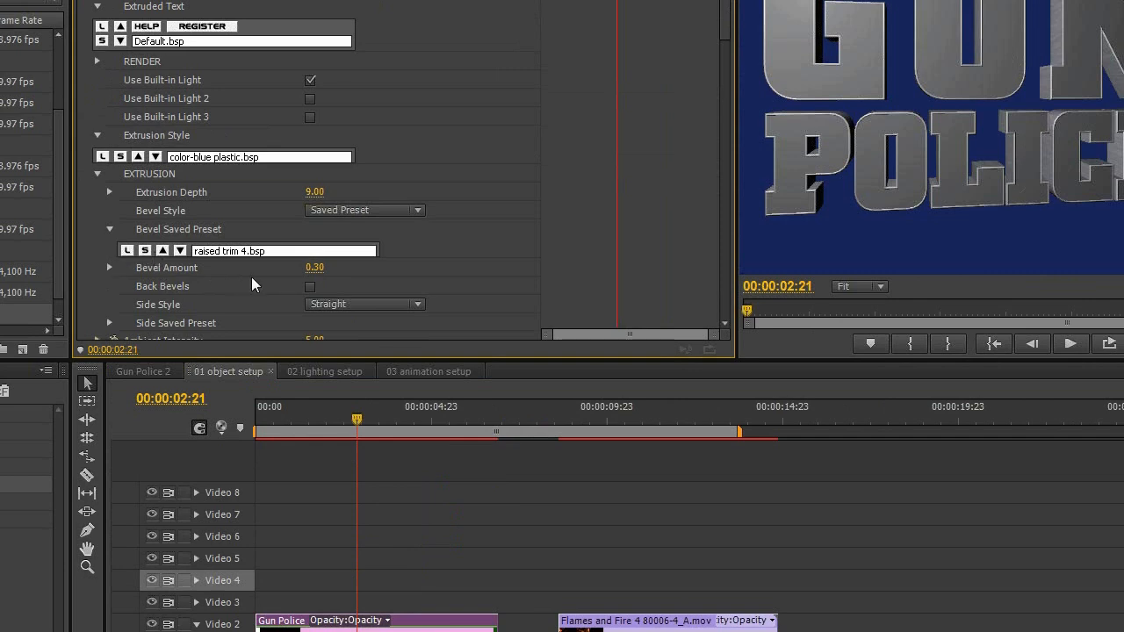
left_click(355, 304)
left_click(352, 323)
Step: Collapse the Extrusion Style and EXTRUSION groups and examine the Material Count choices
left_click_drag(720, 29, 720, 42)
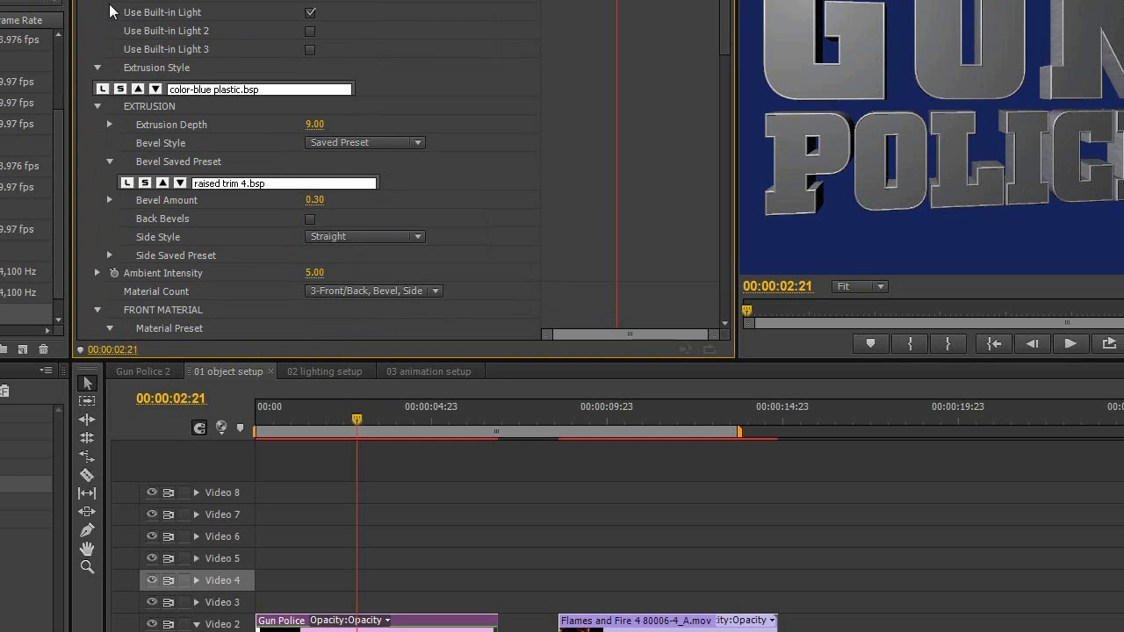
left_click(98, 67)
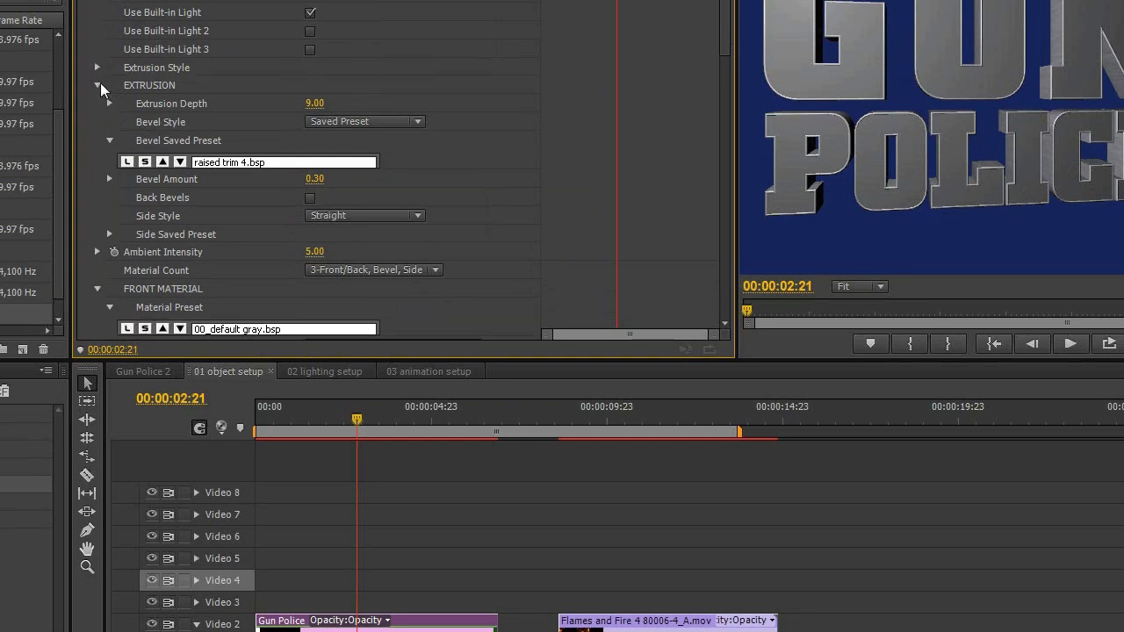
left_click(99, 85)
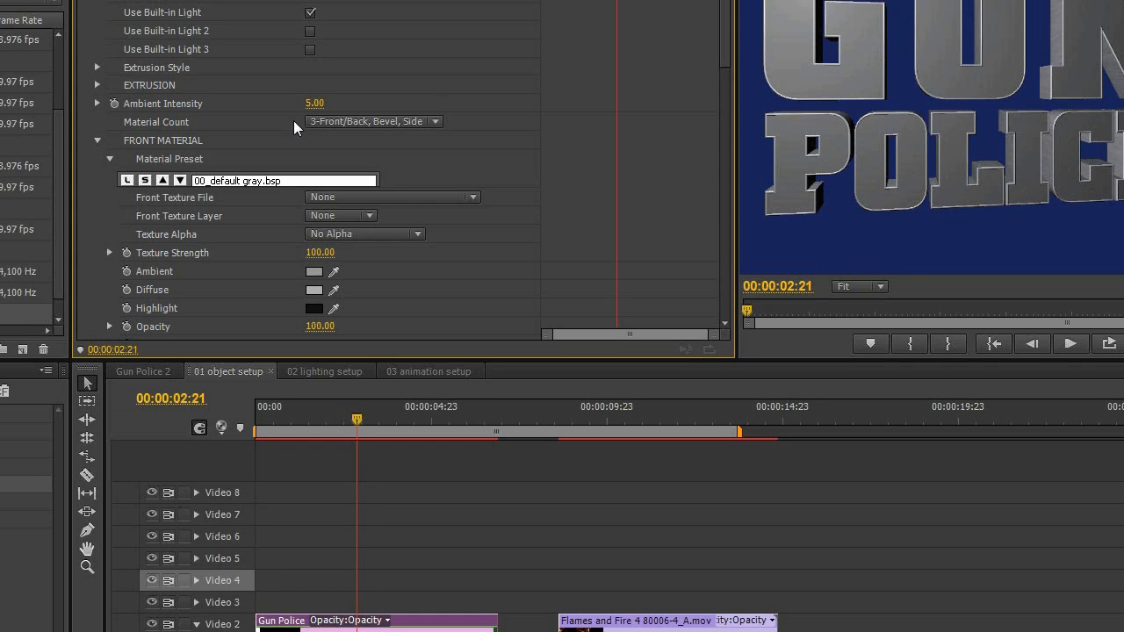
left_click(383, 124)
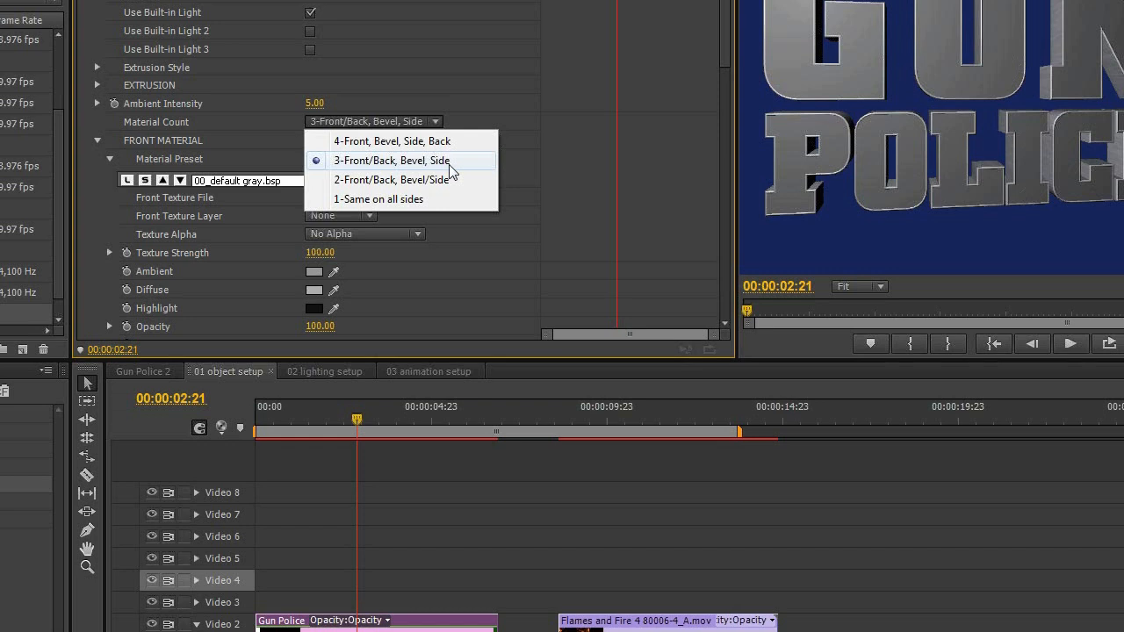
left_click(523, 160)
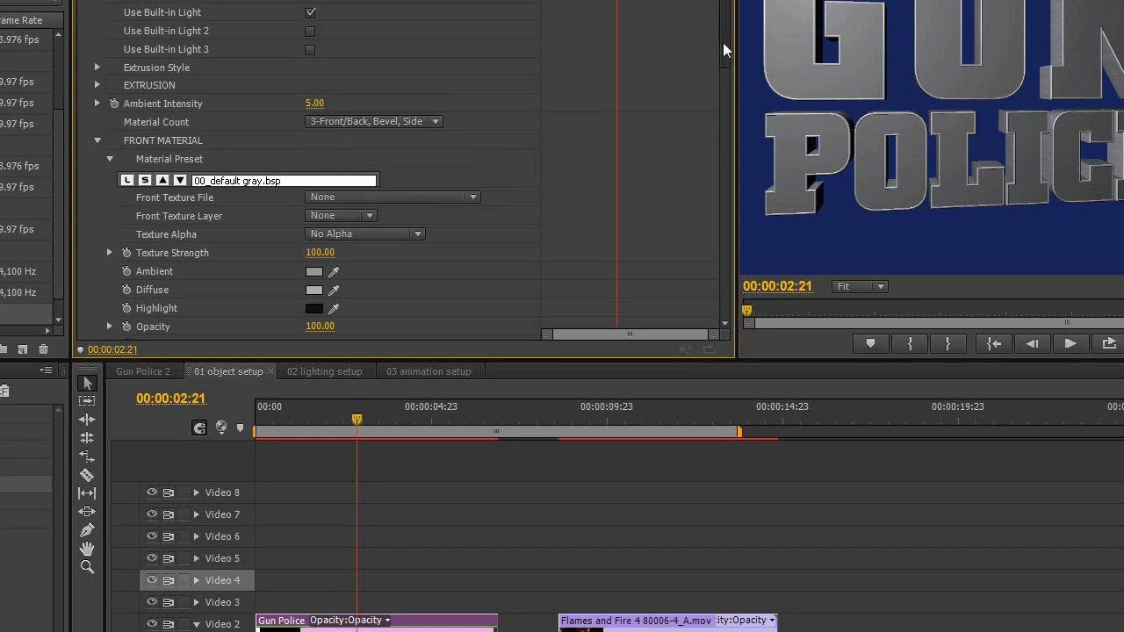
Step: Step through the front material presets, including Alt Default, color-heat and color-shiny gray, and apply metal-chrome.bsp
left_click_drag(722, 42, 719, 70)
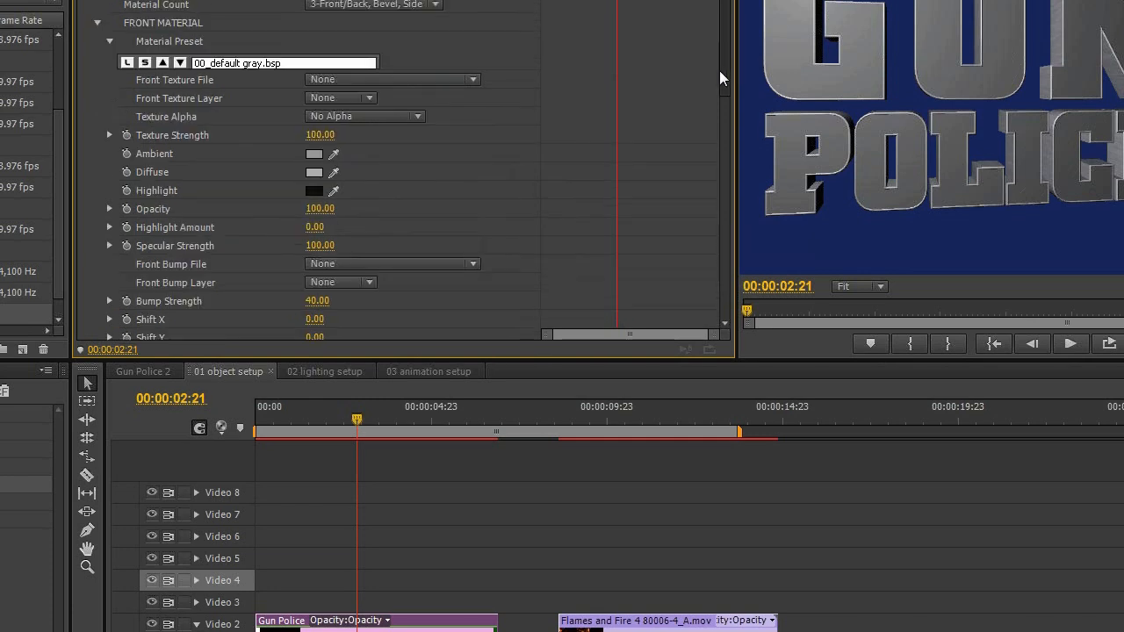
left_click(129, 59)
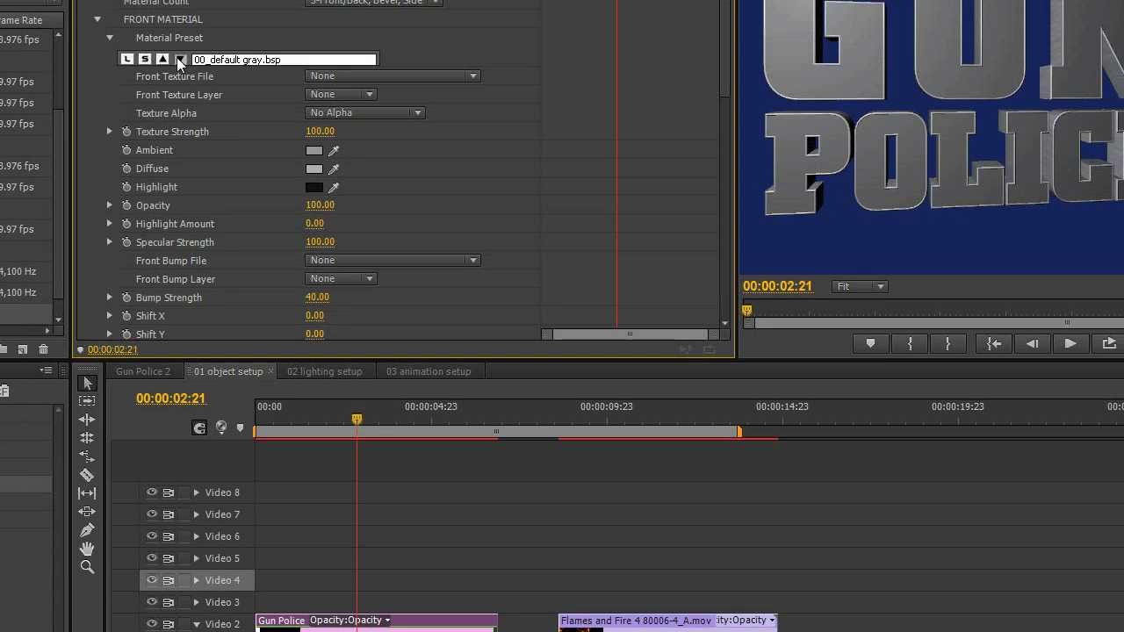
left_click(180, 60)
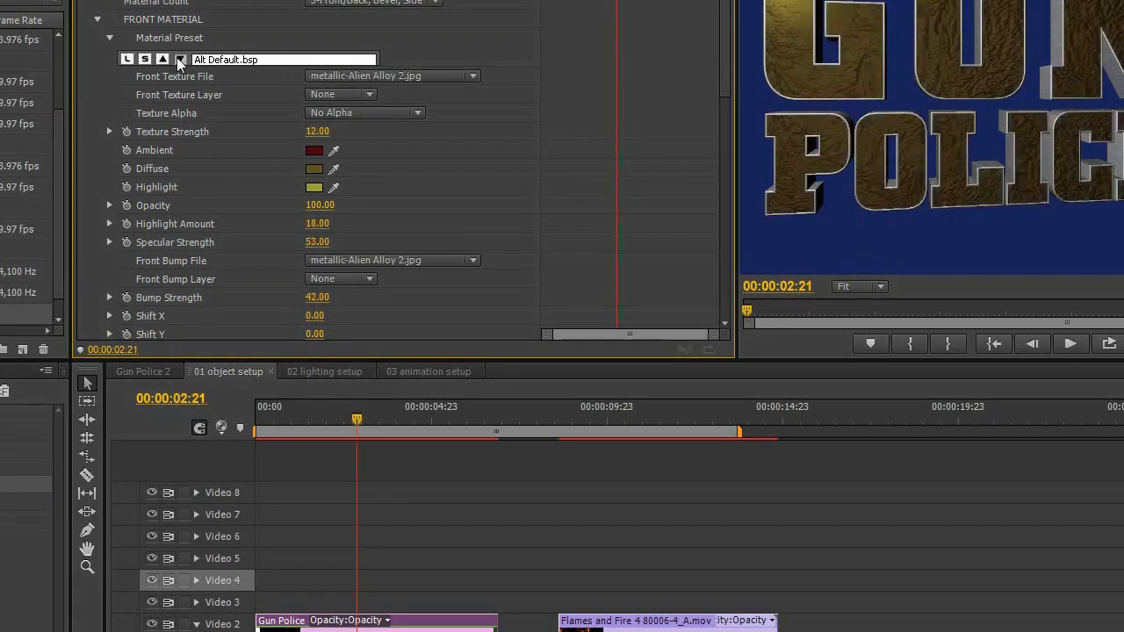
left_click(179, 60)
left_click(179, 60)
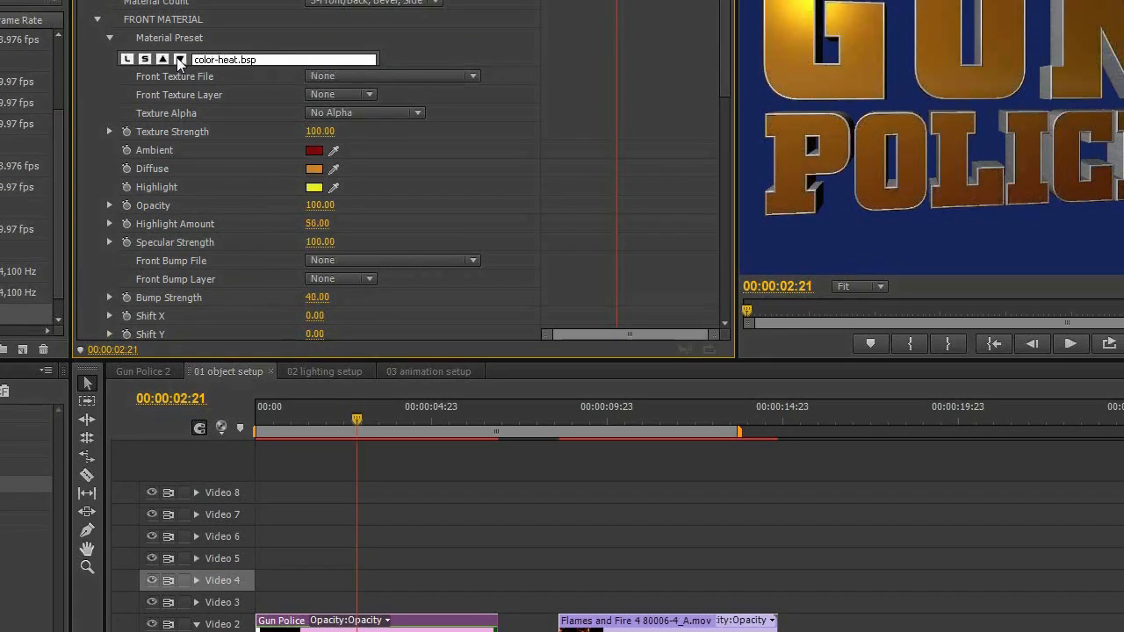
left_click(179, 60)
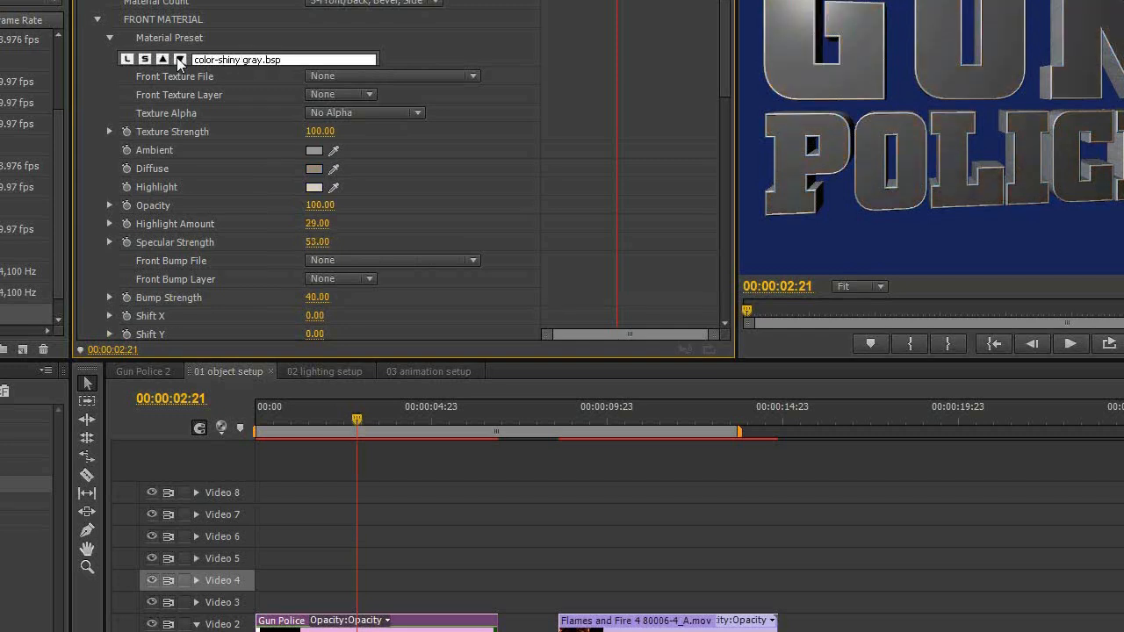
left_click(179, 59)
left_click(179, 60)
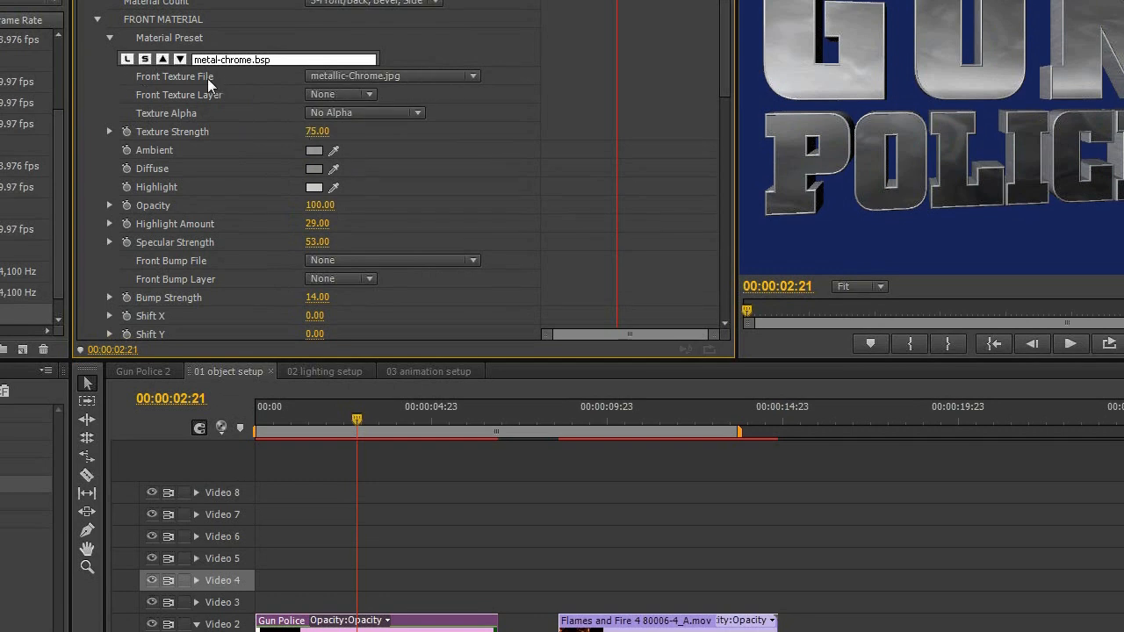
Step: Try the metallic-brushedMetal03 and metallic-Heat Phase textures on the text front, and set the Front Texture File to metallic-Platinum Patina.jpg
left_click(398, 76)
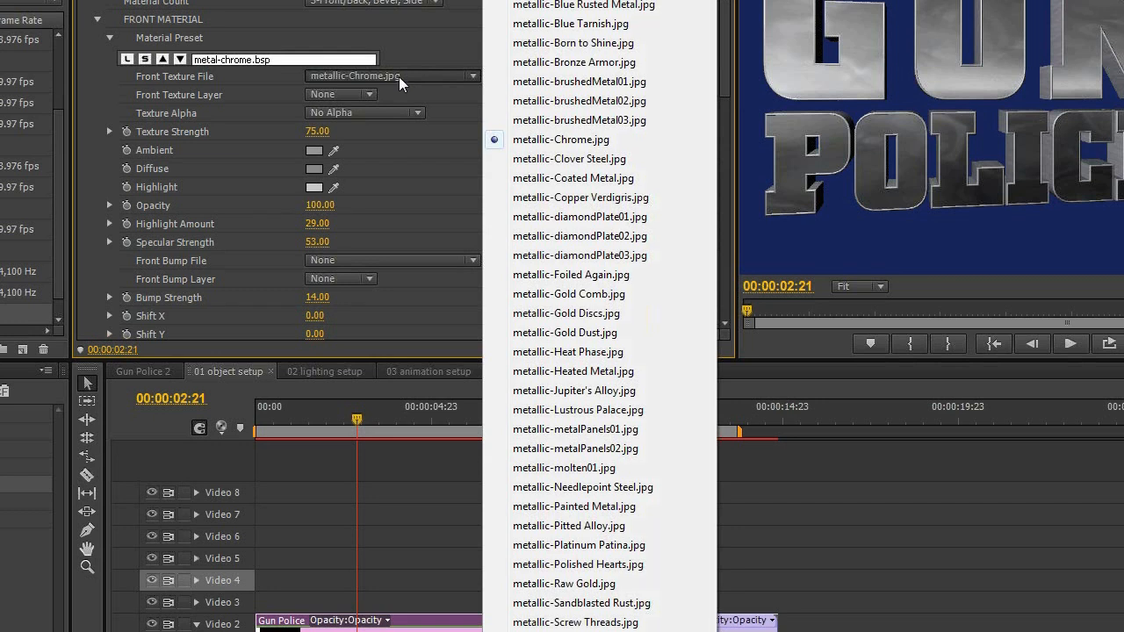
left_click(536, 120)
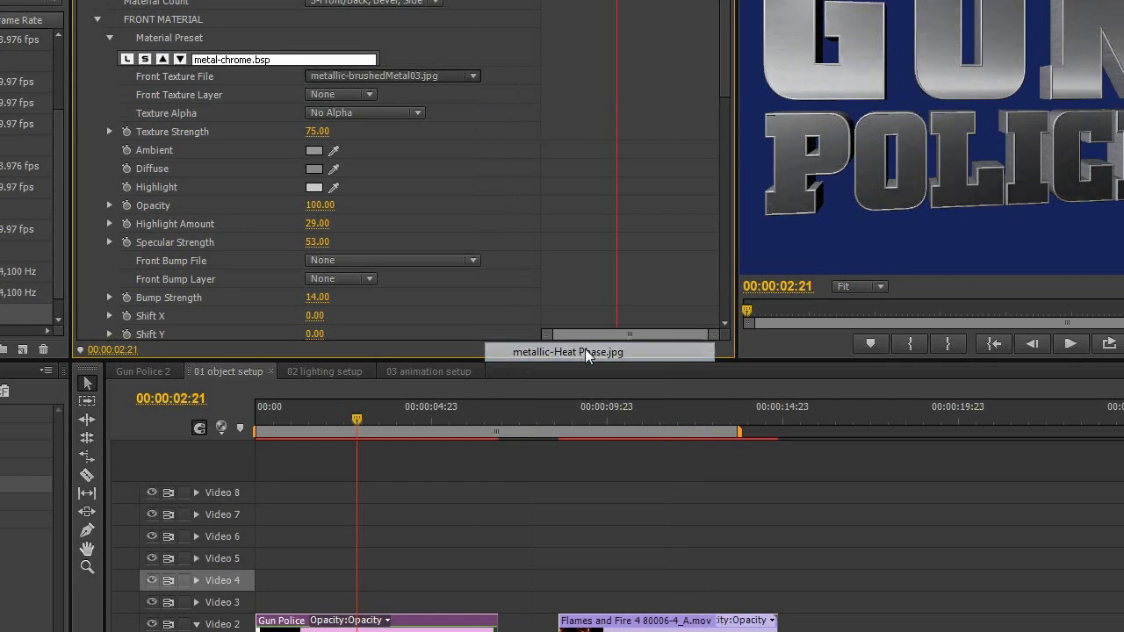
left_click(584, 349)
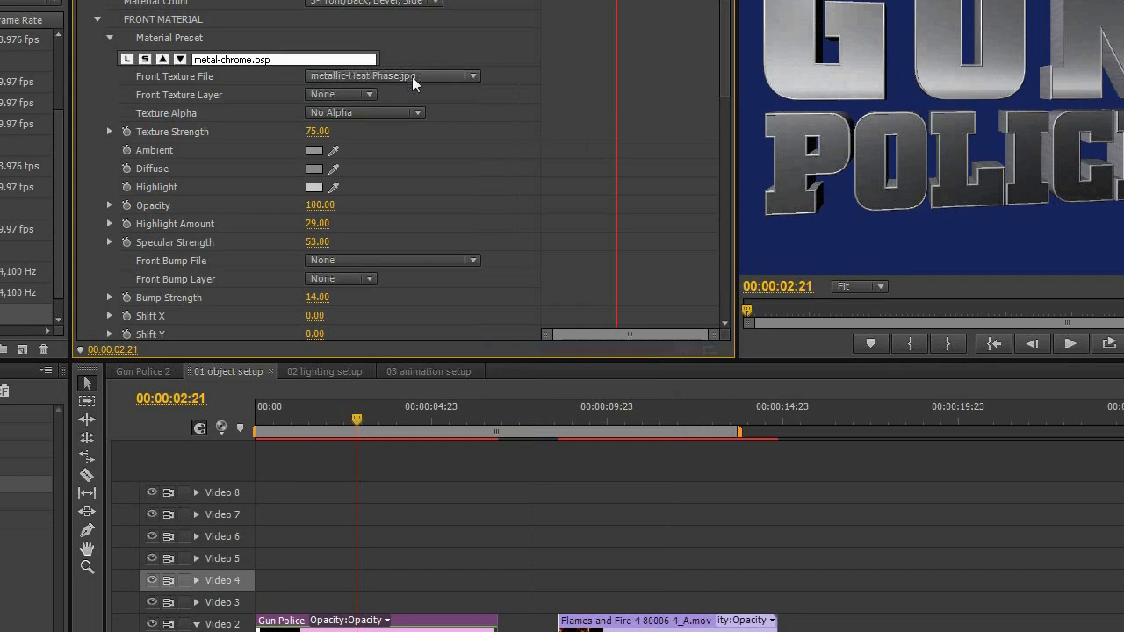
left_click(412, 77)
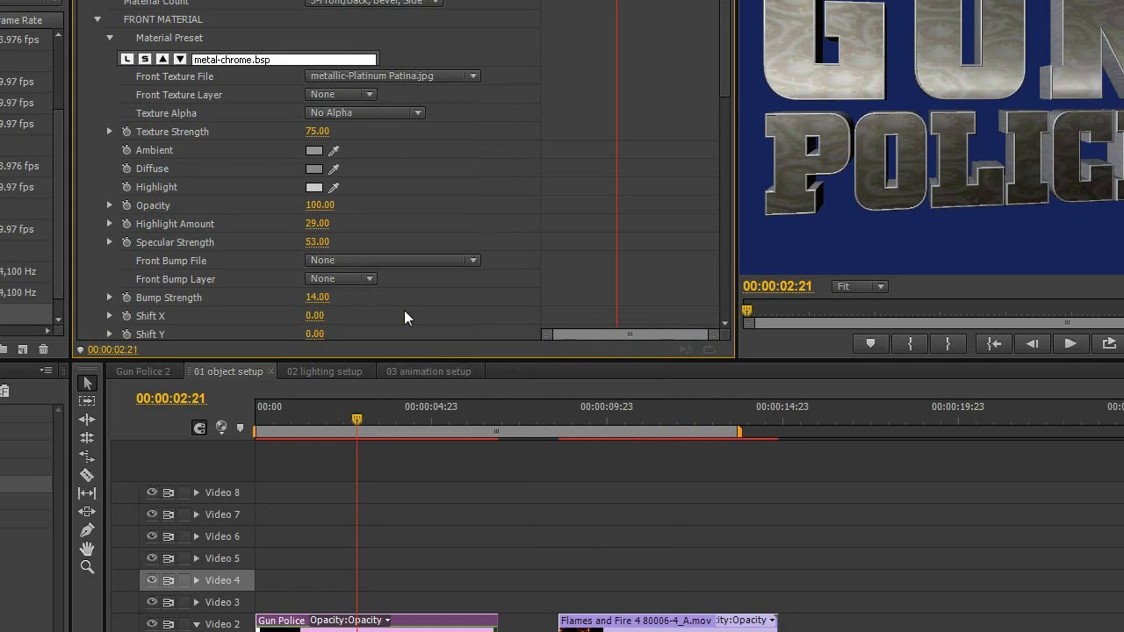
Step: Reset the Front Texture File to None and move the Gun Police title clip up to the Video 3 track
left_click(423, 80)
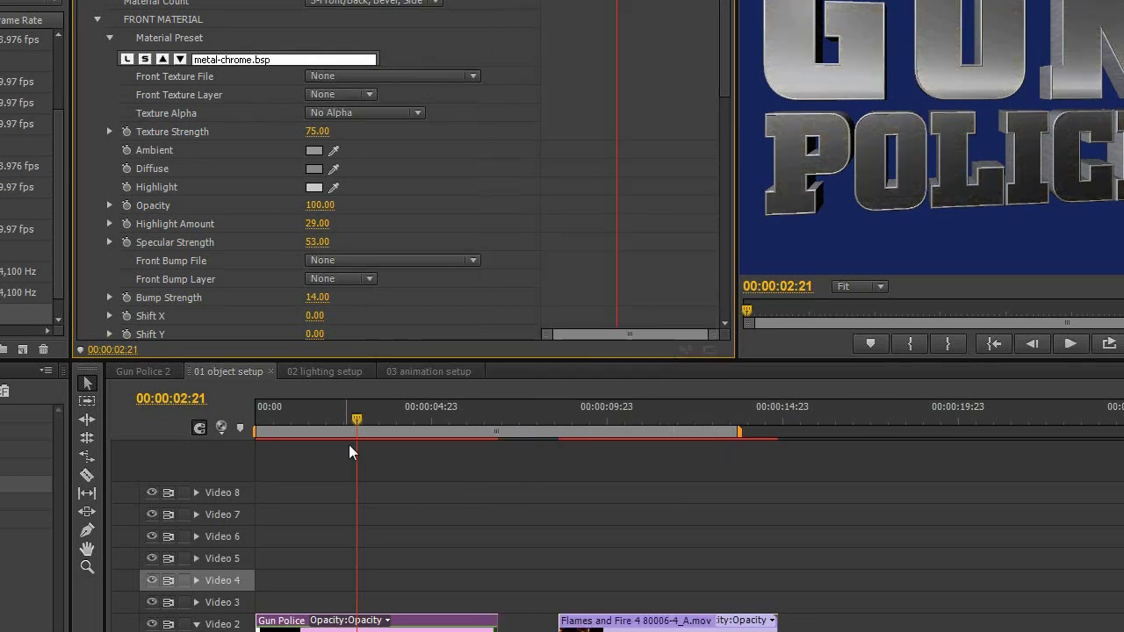
left_click(407, 623)
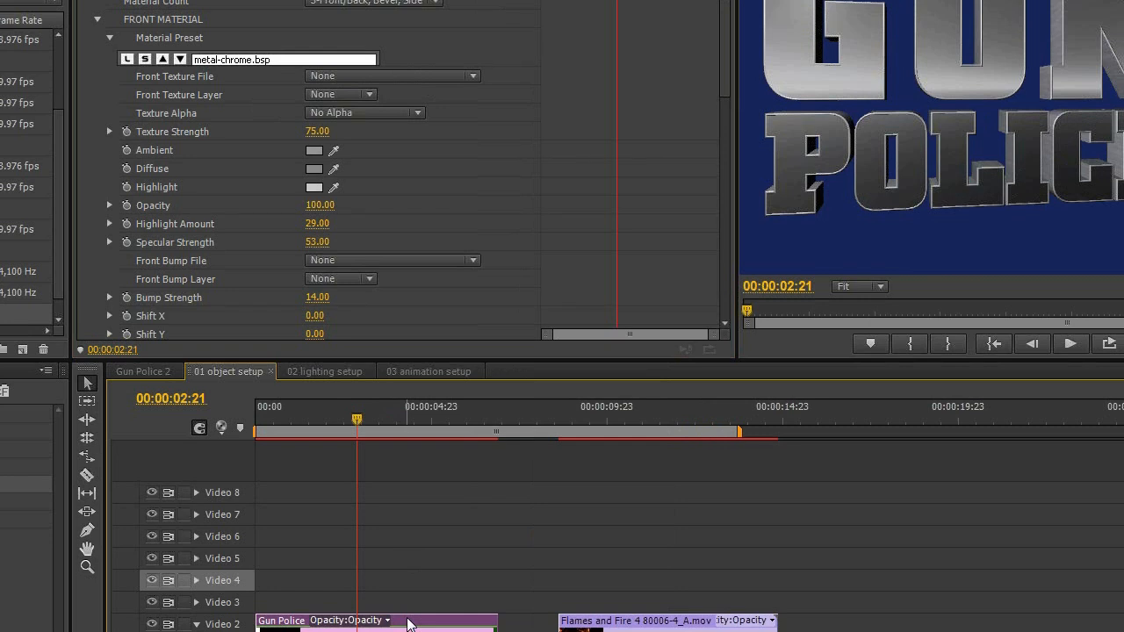
left_click_drag(407, 623, 407, 602)
Step: Preview the Flames and Fire clip, place it on Video 2 beneath the Gun Police title, and park the playhead at 00:00:02:19
left_click(607, 428)
left_click_drag(620, 428, 633, 430)
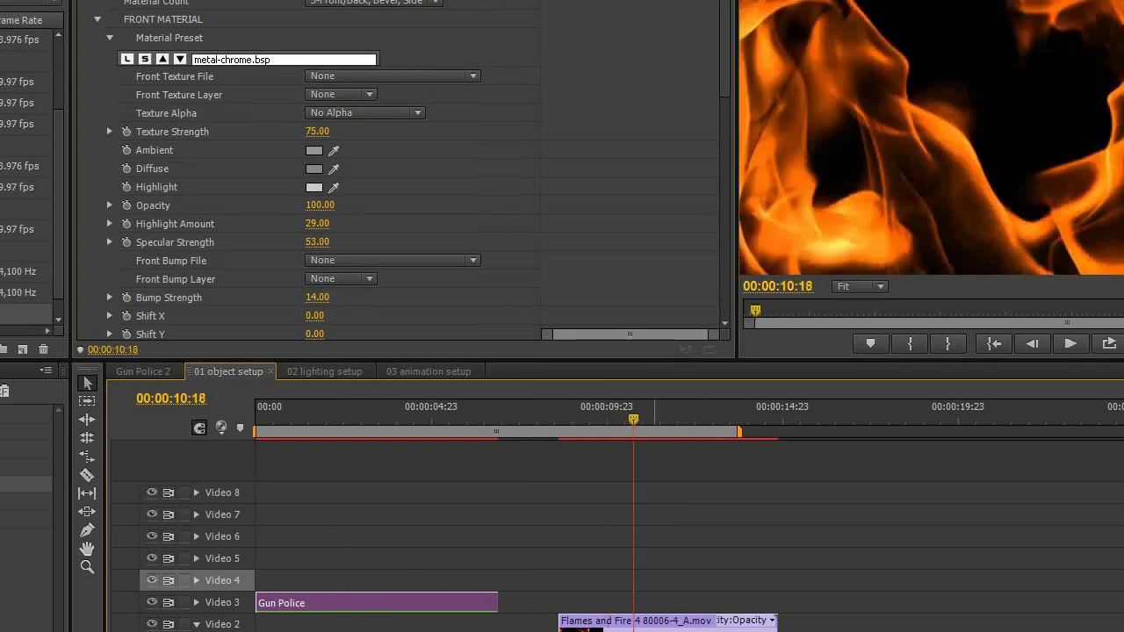
left_click_drag(612, 624, 332, 624)
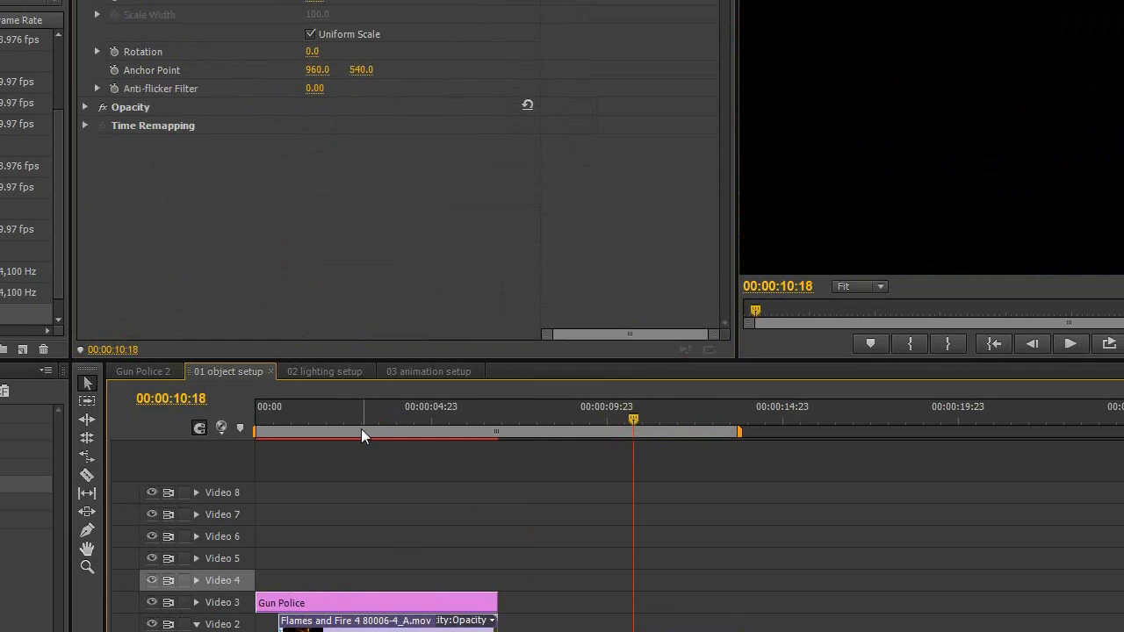
left_click(353, 429)
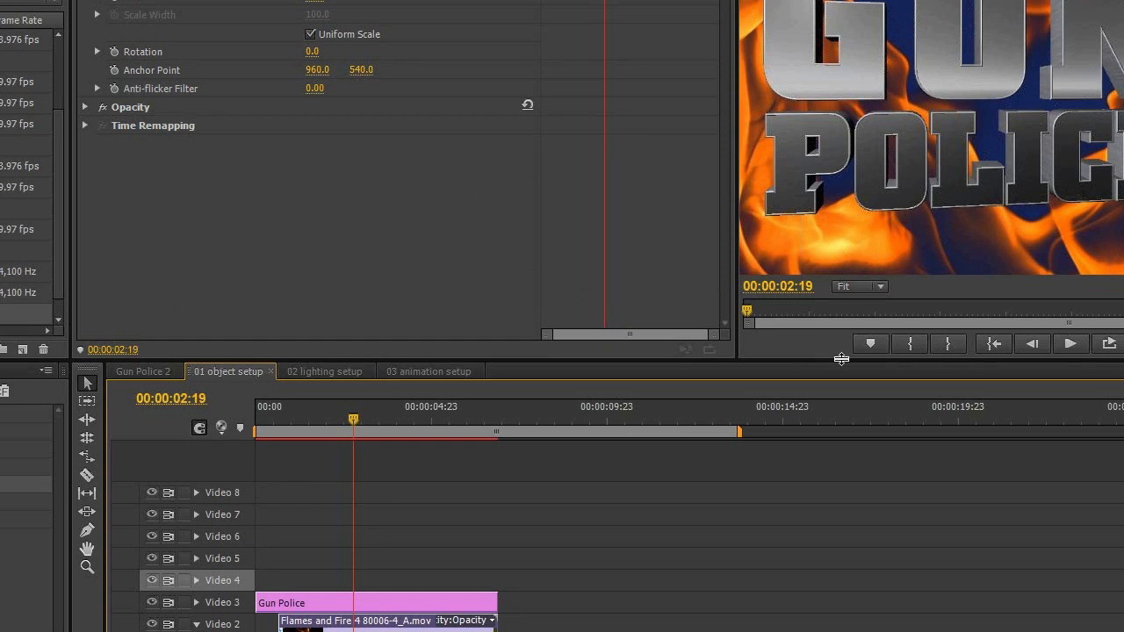
Step: Set the Gun Police title's Front Texture Layer to Video 2
left_click(423, 602)
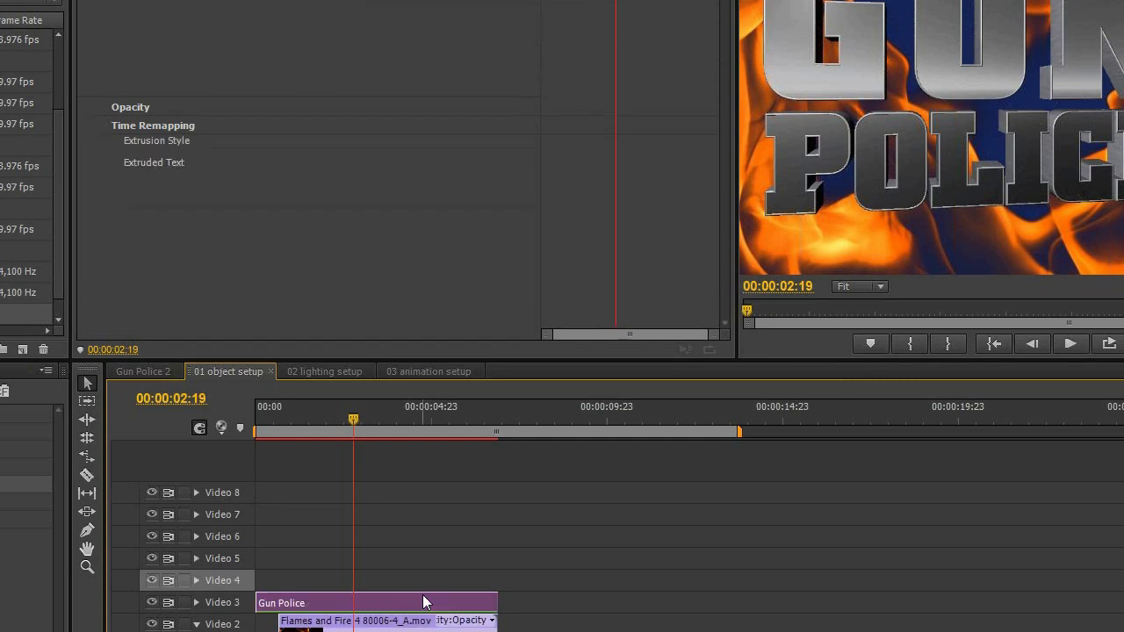
left_click(726, 29)
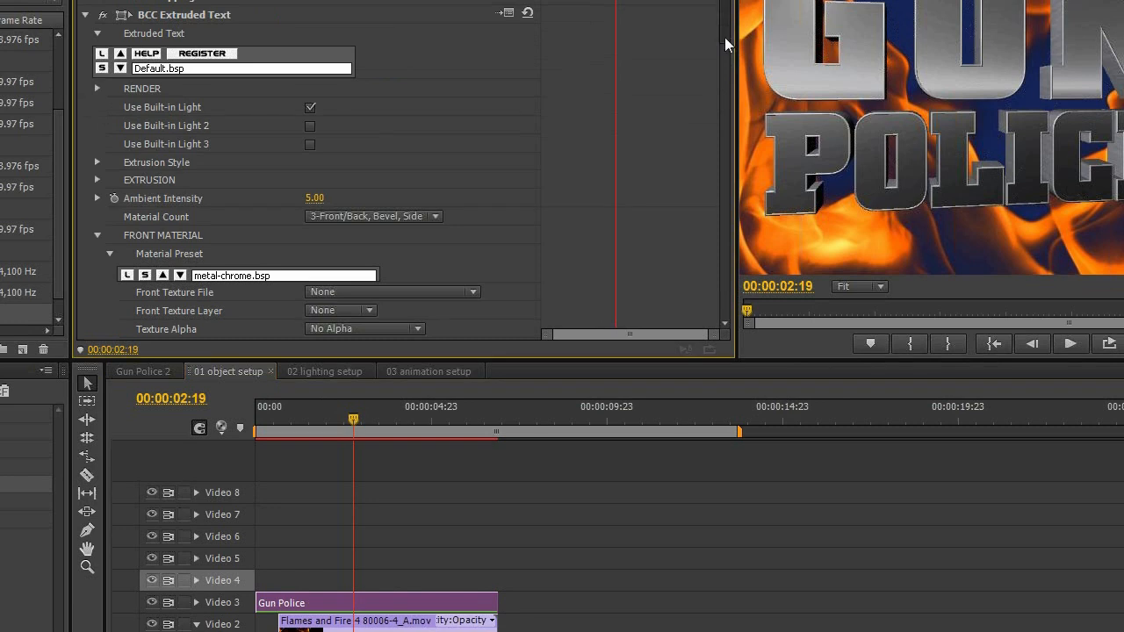
scroll(724, 36, "down", 5)
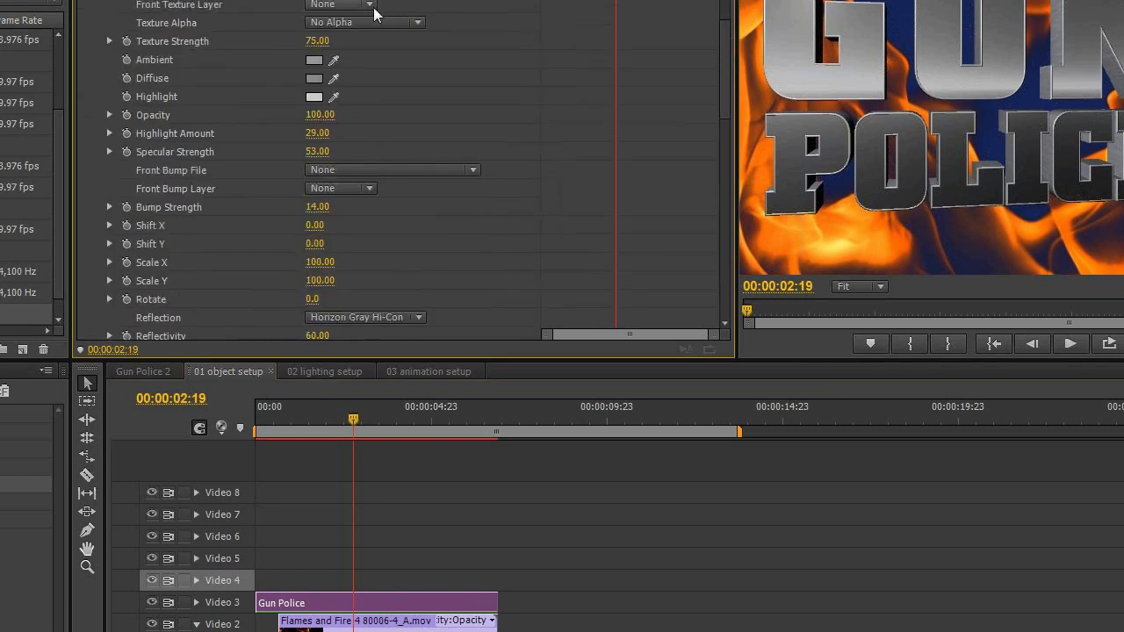
left_click(368, 6)
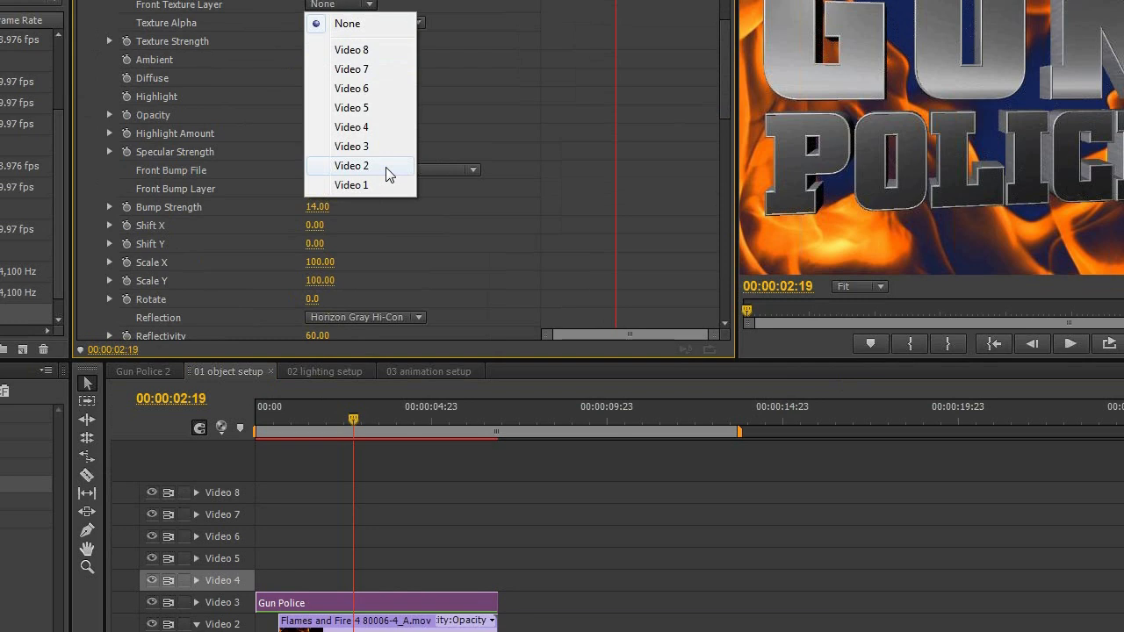
left_click(352, 166)
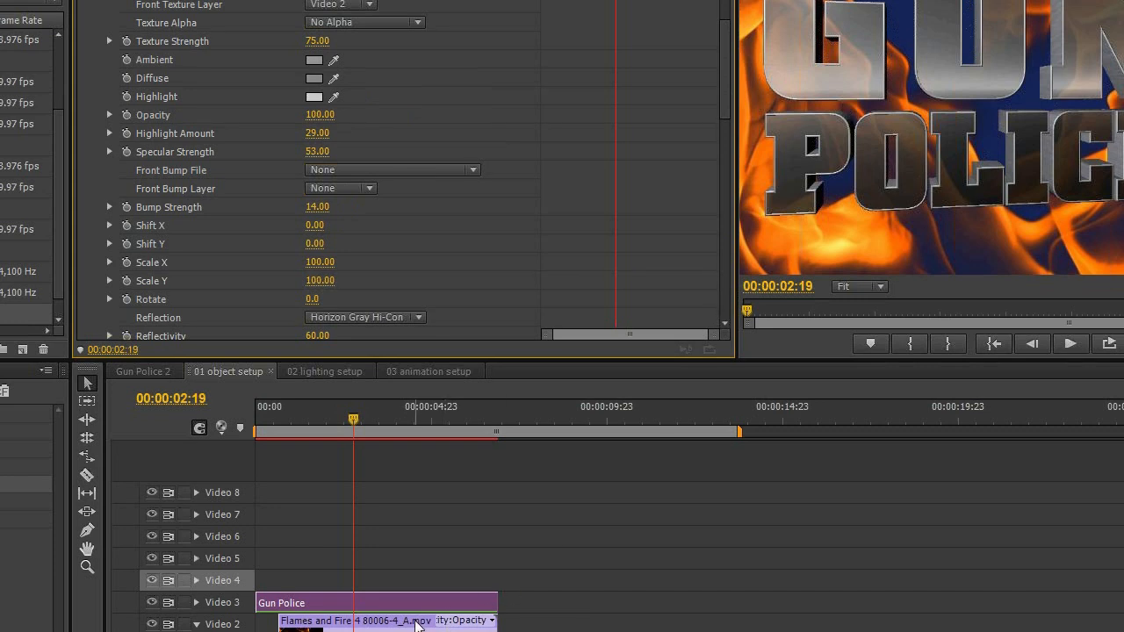
Step: Set the opacity of the Flames and Fire clip on Video 2 to 0
left_click(417, 623)
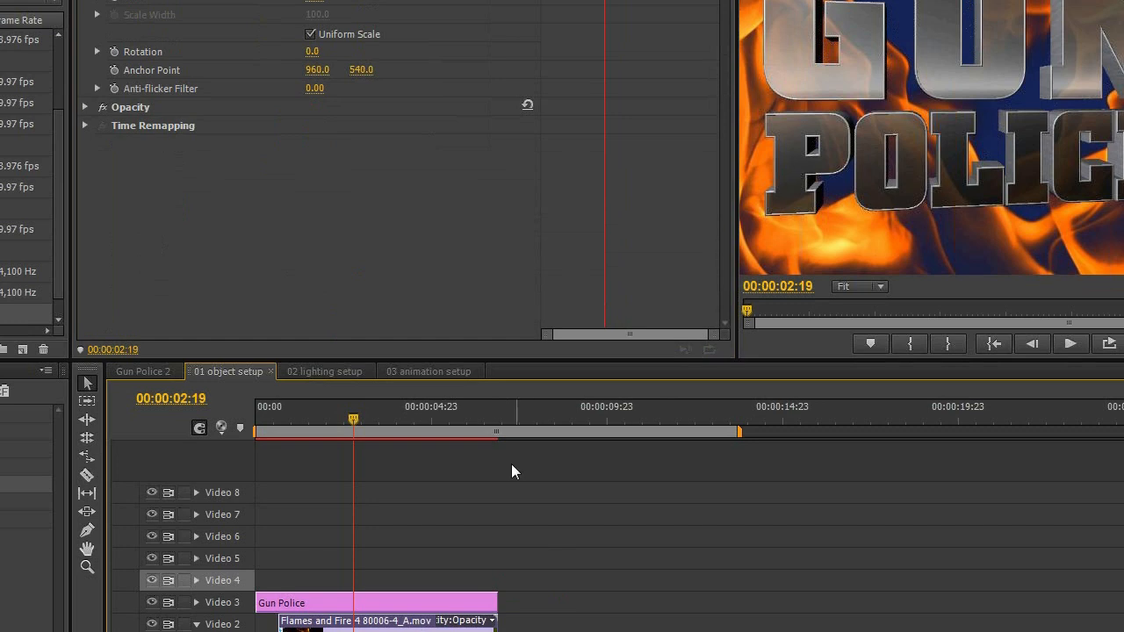
left_click(84, 106)
left_click_drag(317, 126, 189, 130)
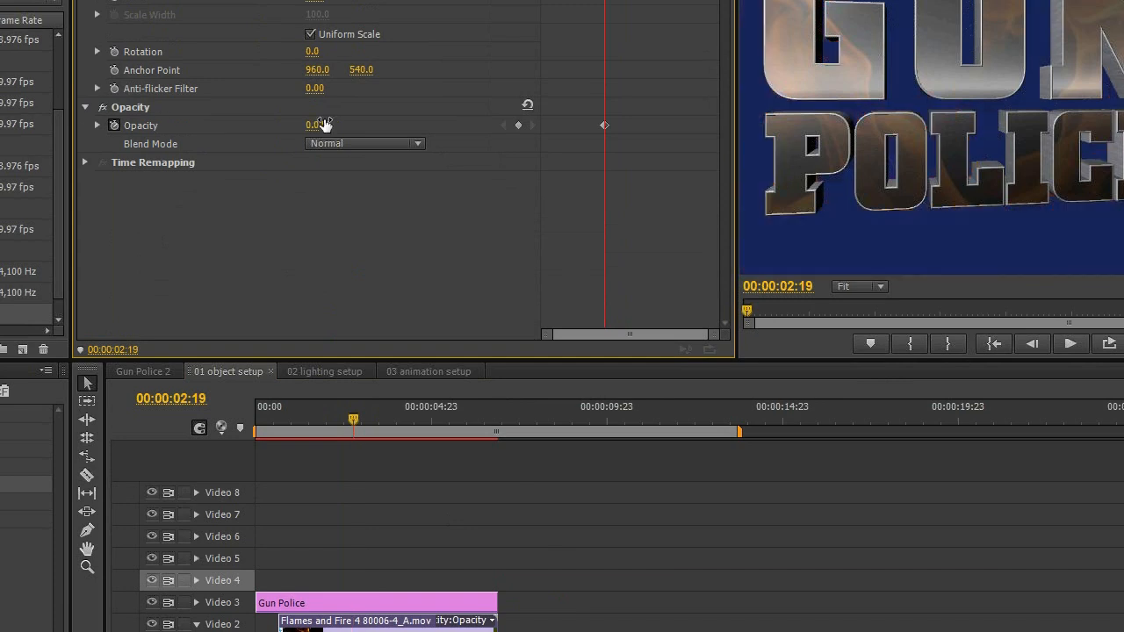
Step: Set the Highlight Amount of the Gun Police title's front material to 32
left_click(386, 604)
left_click(725, 26)
left_click_drag(725, 26, 724, 91)
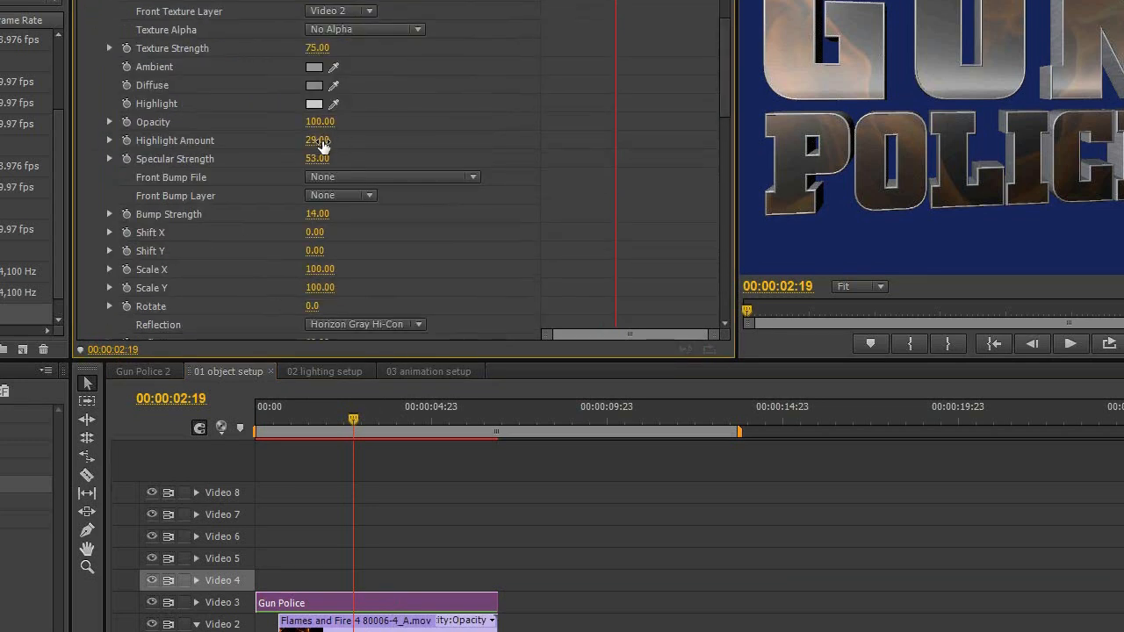
mouse_move(323, 144)
left_mouse_down()
mouse_move(338, 146)
mouse_move(319, 147)
left_mouse_up()
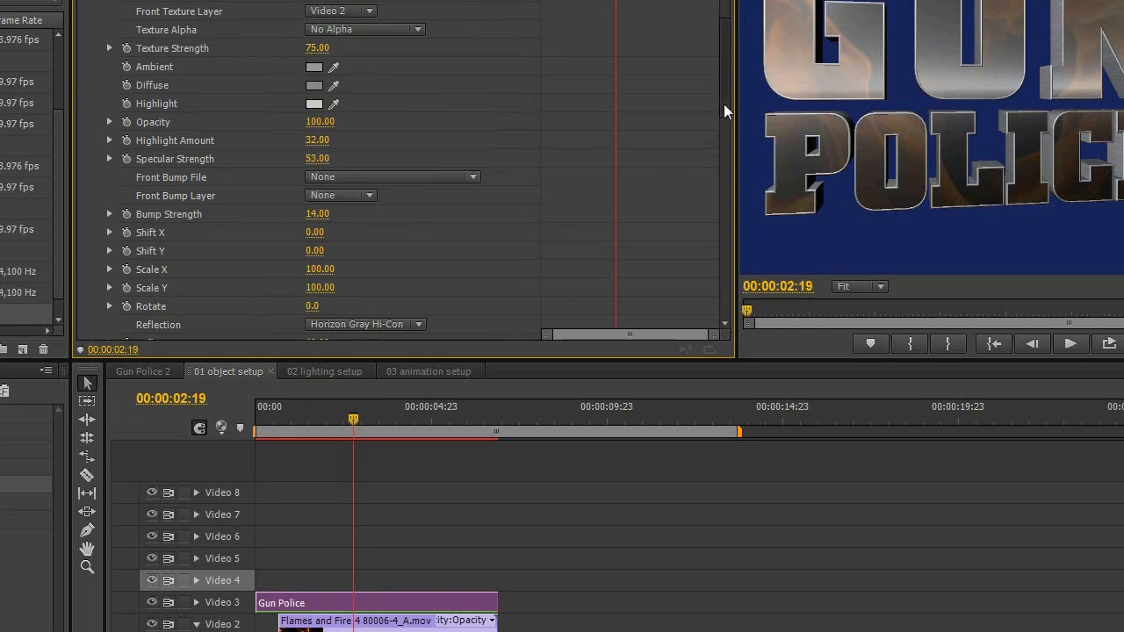
Step: Try the front material with its Reflection set to None
left_click_drag(724, 103, 694, 129)
left_click(365, 253)
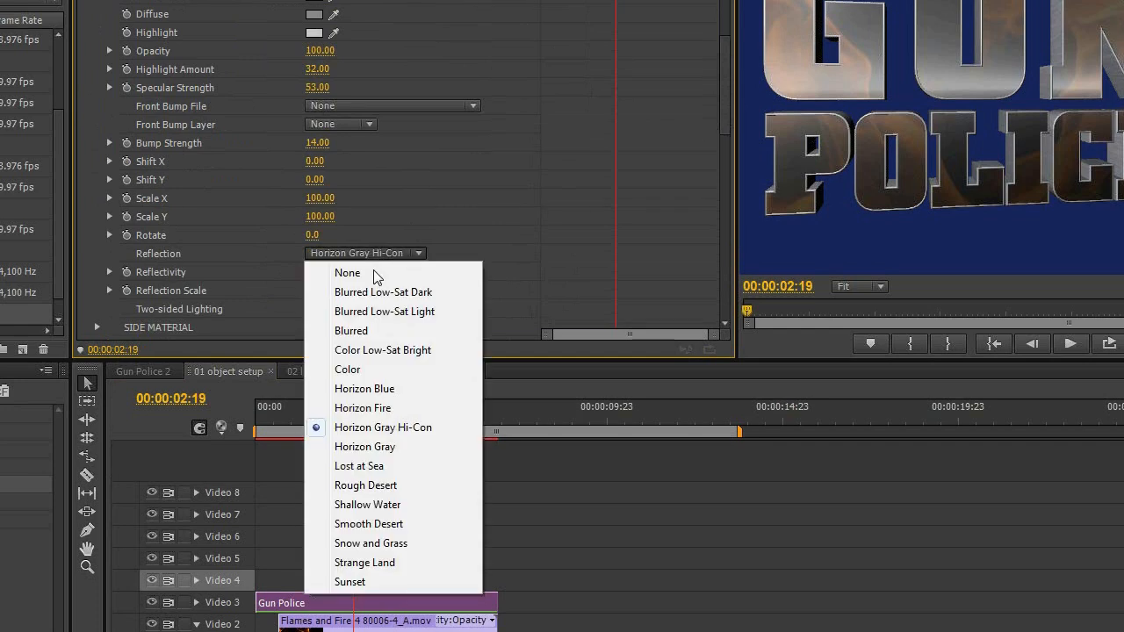
left_click(373, 268)
left_click_drag(720, 58, 720, 48)
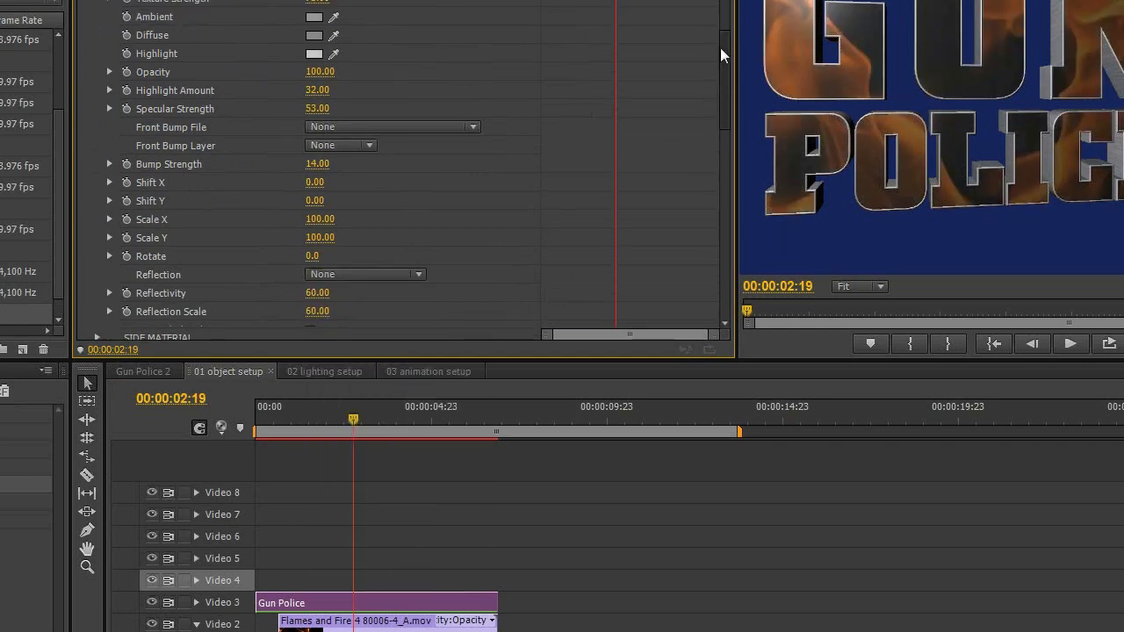
scroll(363, 94, "up", 2)
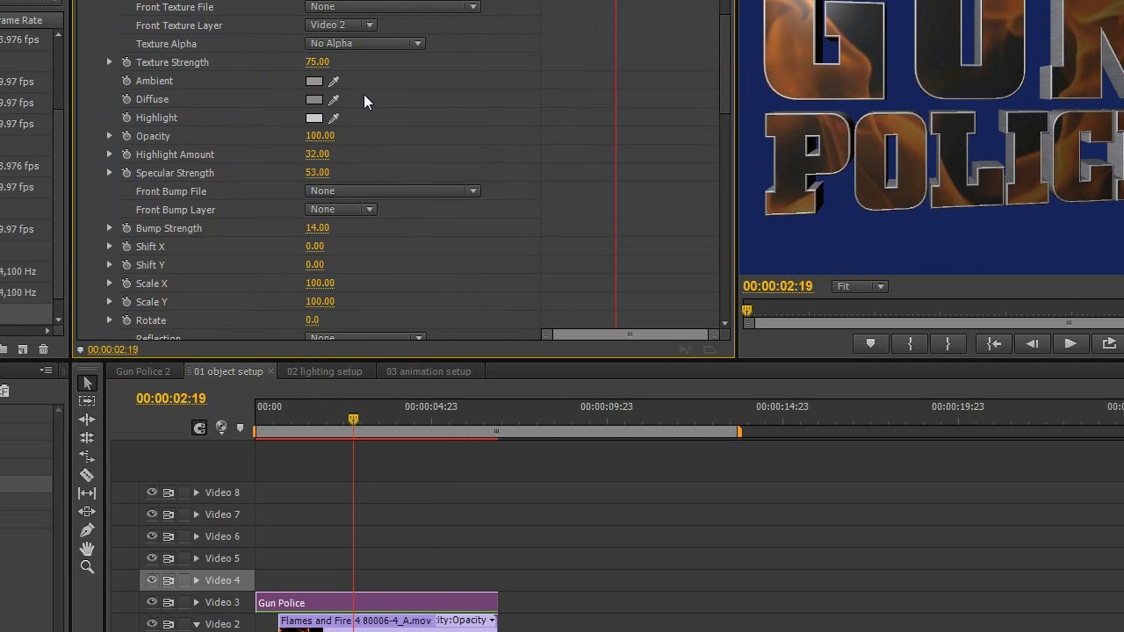
Step: Set the Front Bump File to metallic-Chrome.jpg and the front material's Reflection to Horizon Gray Hi-Con
left_click(388, 189)
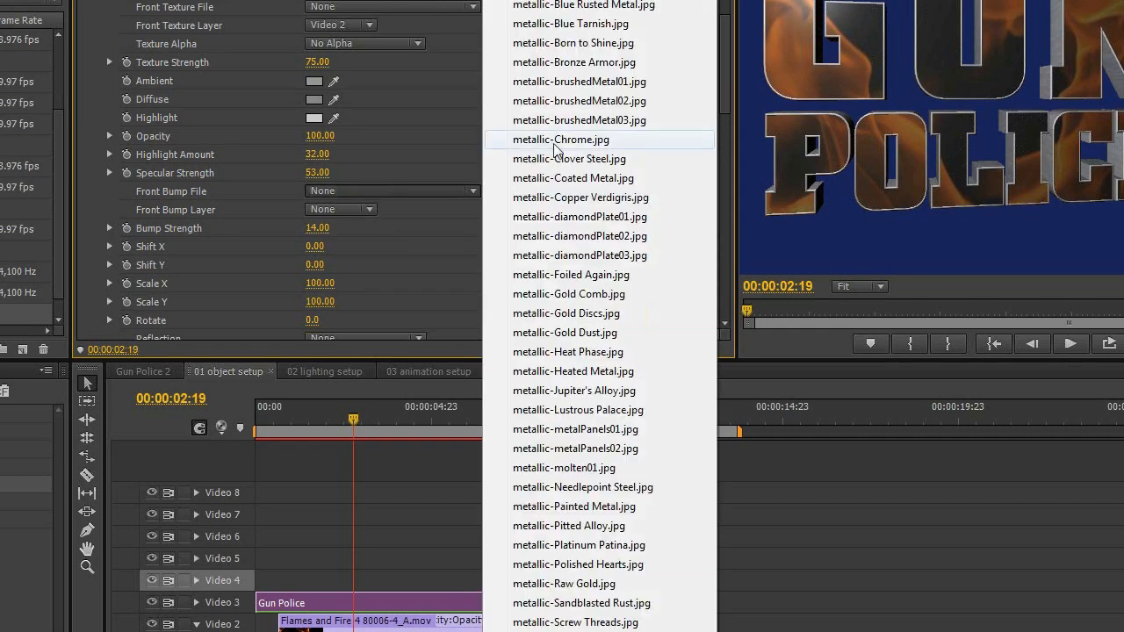
left_click(555, 140)
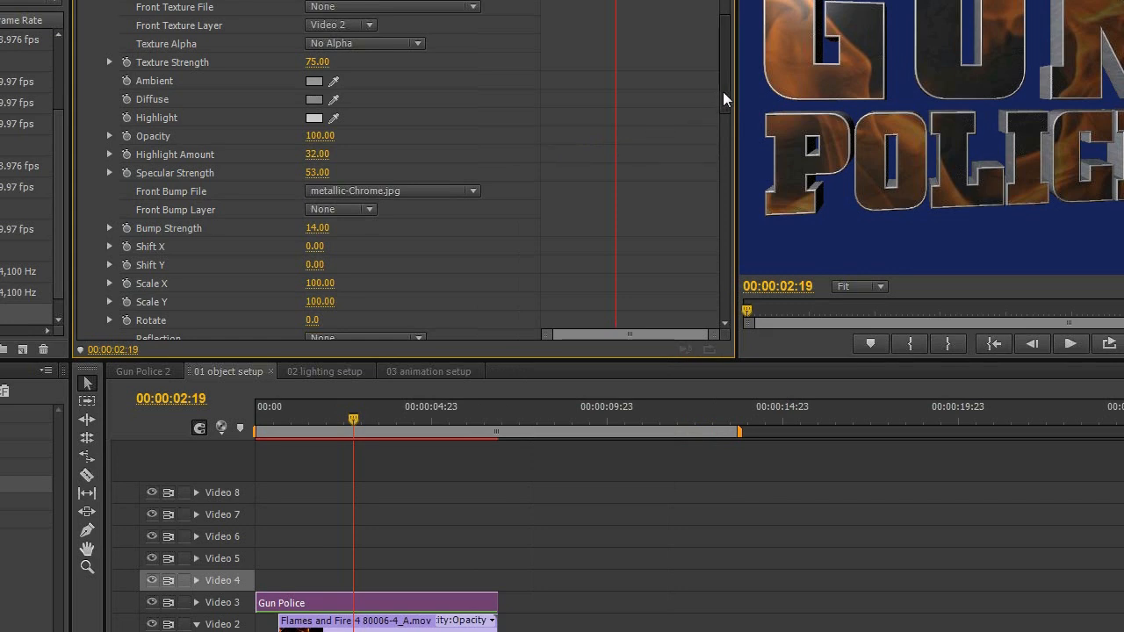
left_click_drag(723, 93, 720, 123)
left_click(392, 212)
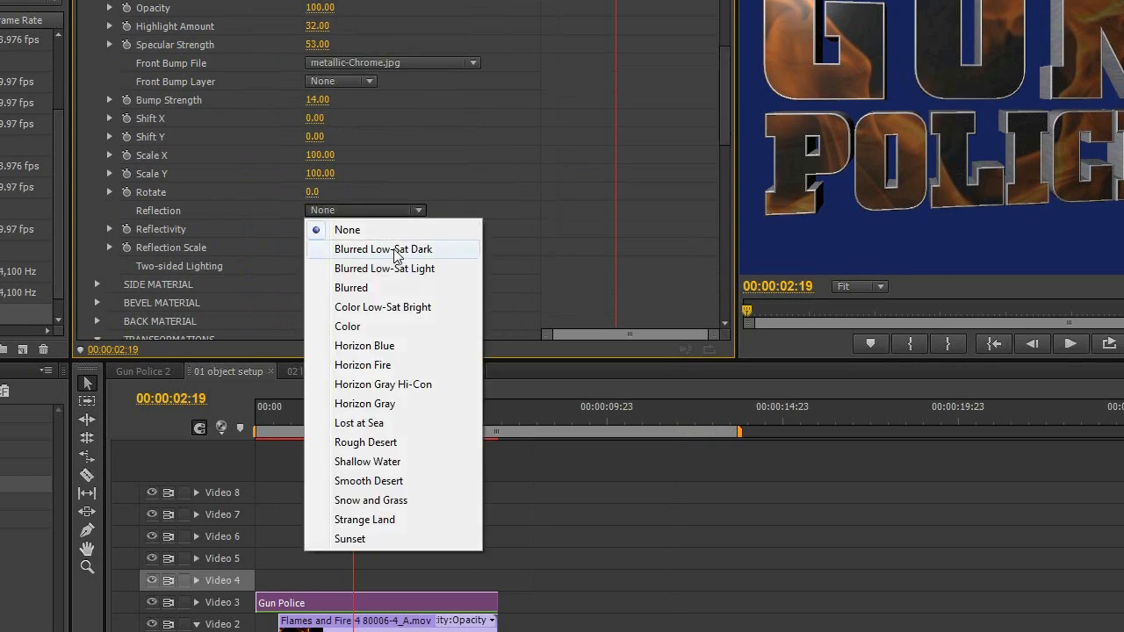
left_click(402, 384)
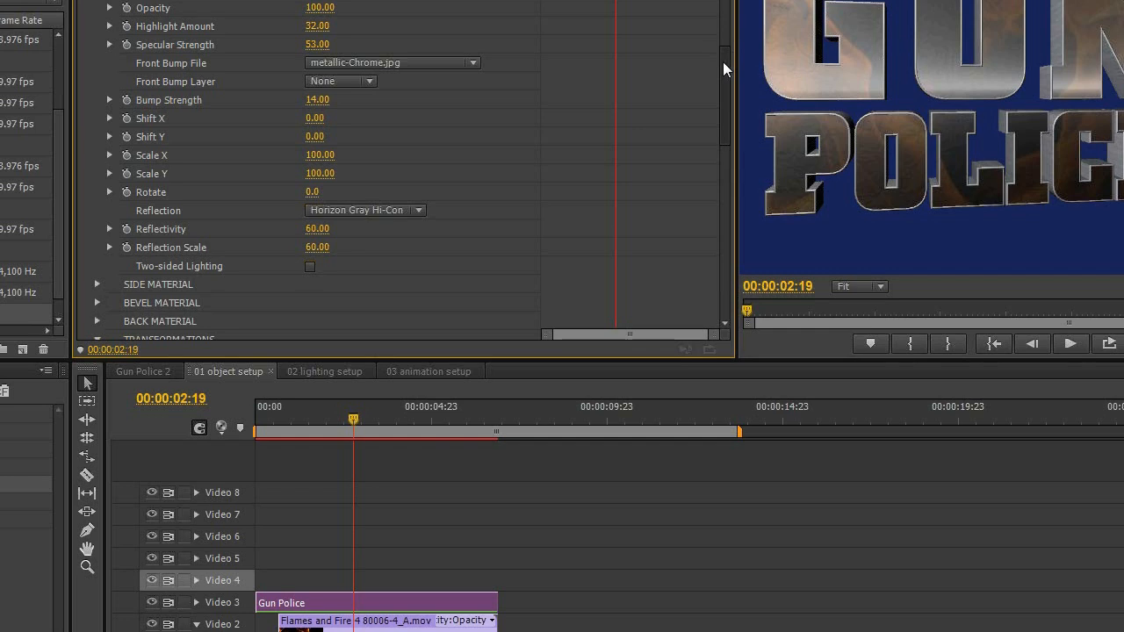
Step: Rotate the text to Orientation X -10° and Orientation Y 16°, and collapse the Front Material group
left_click_drag(723, 62, 724, 113)
mouse_move(312, 173)
left_mouse_down()
mouse_move(348, 170)
mouse_move(318, 171)
mouse_move(345, 171)
mouse_move(315, 151)
left_mouse_up()
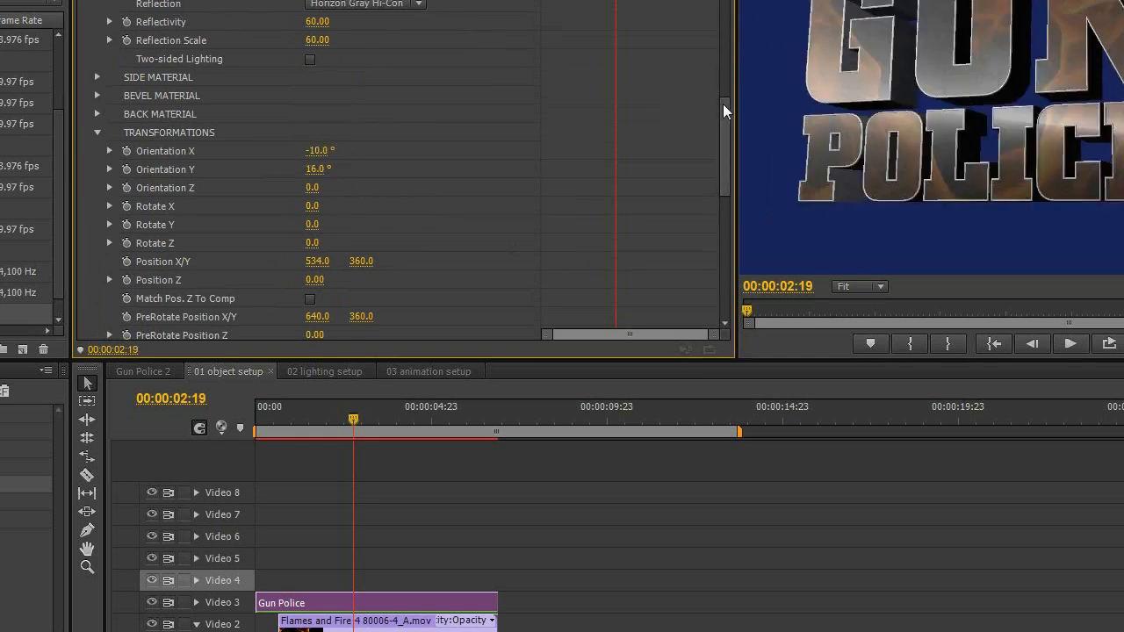
left_click_drag(727, 100, 728, 4)
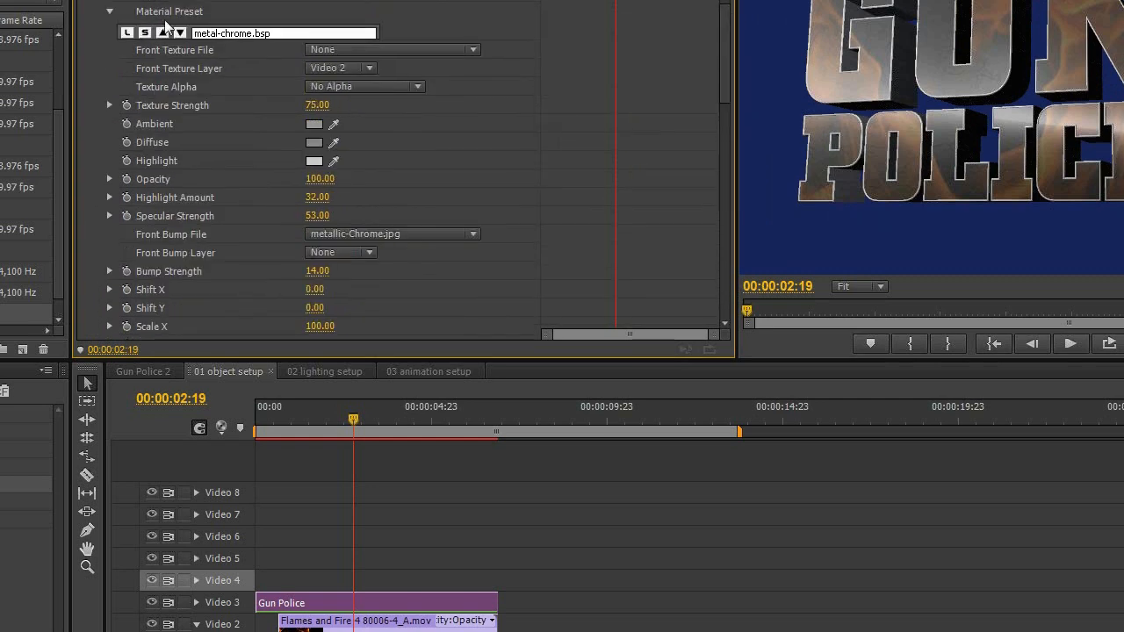
left_click(109, 11)
left_click(99, 1)
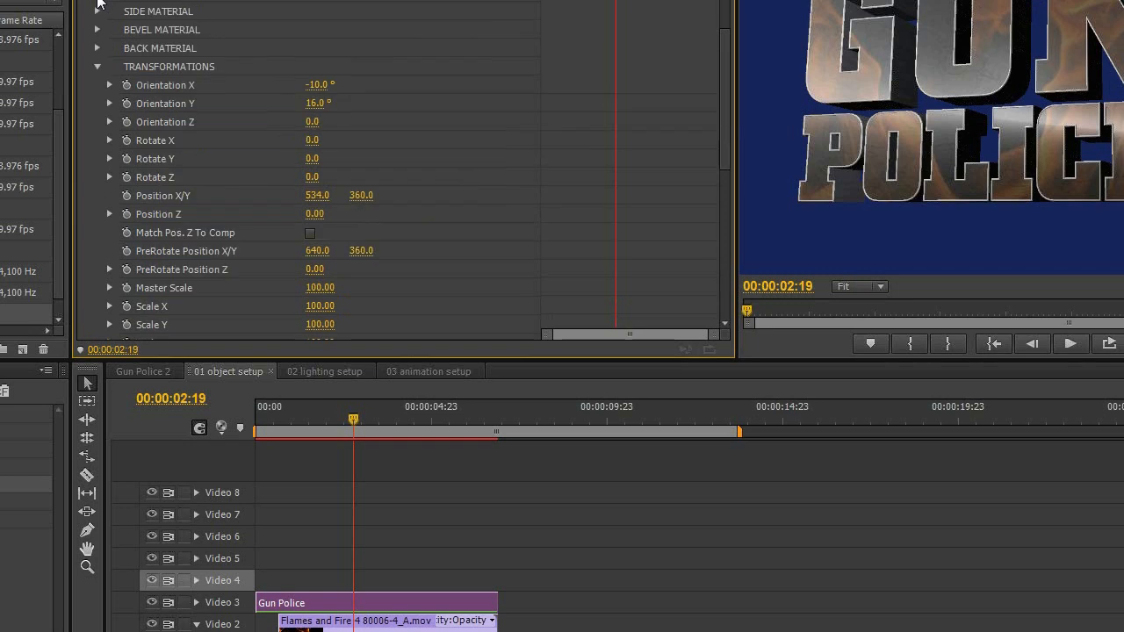
Step: Load the metal-brushed metal.bsp preset for the side material and collapse the Side Material group
left_click(97, 11)
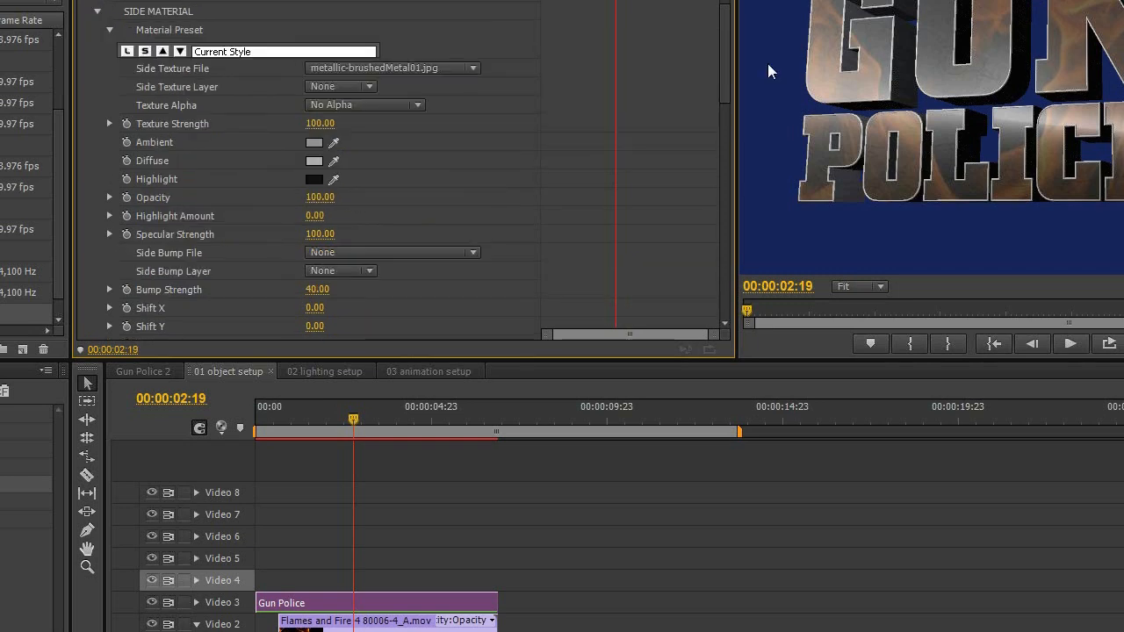
left_click(129, 51)
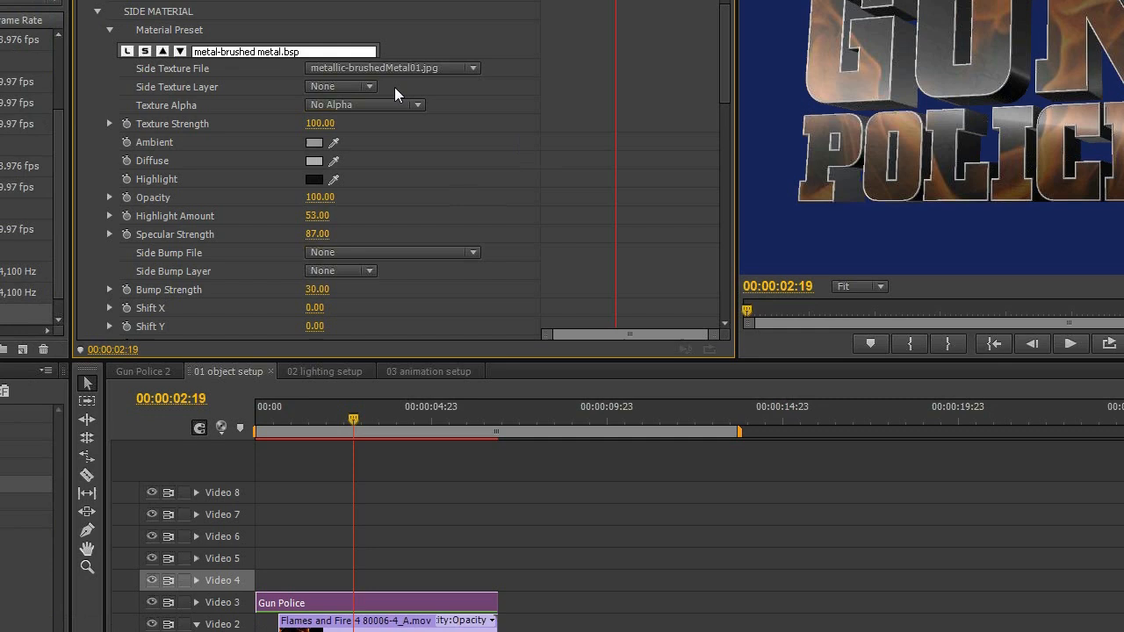
mouse_move(727, 96)
left_mouse_down()
mouse_move(726, 143)
mouse_move(728, 93)
left_mouse_up()
left_click(96, 2)
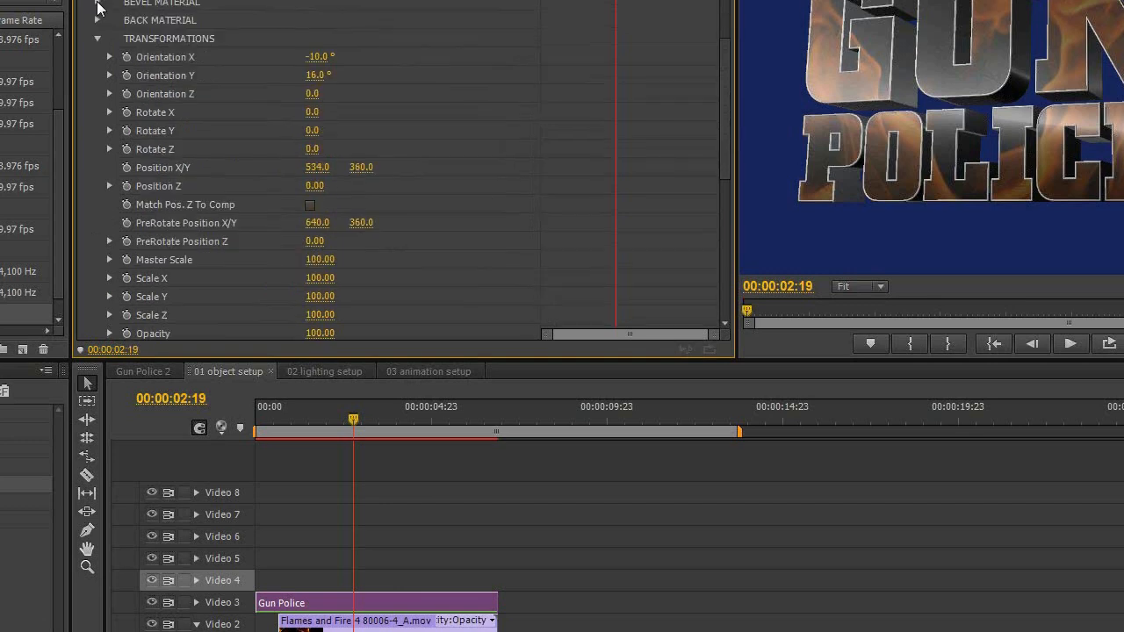
Step: Review the bevel material settings, and collapse the Bevel Material and Transformations groups
left_click(97, 2)
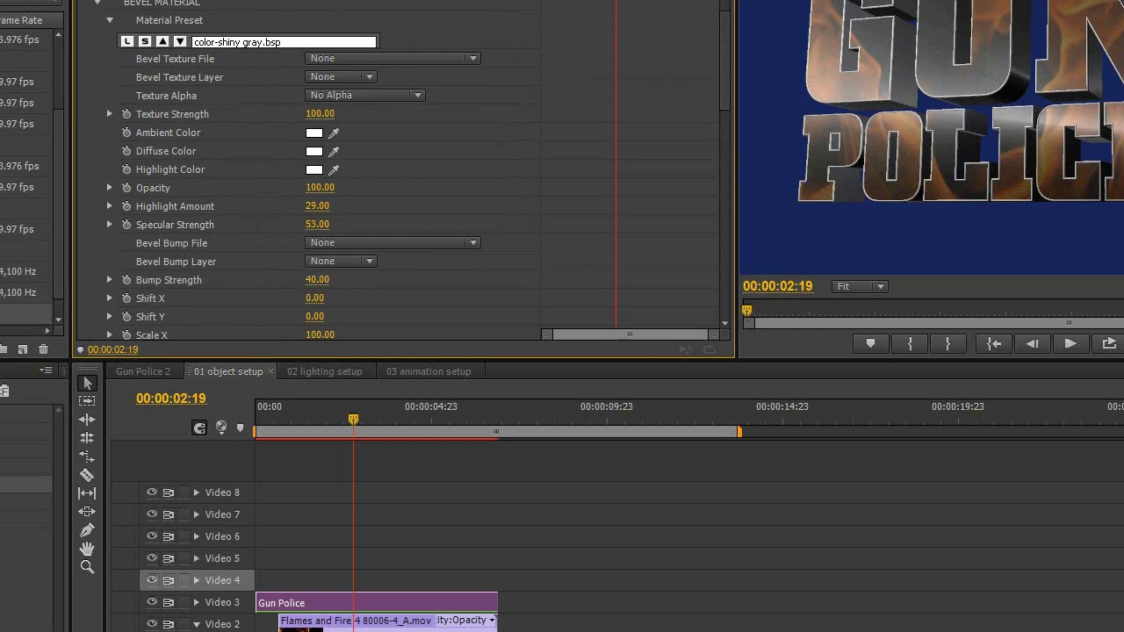
left_click(97, 4)
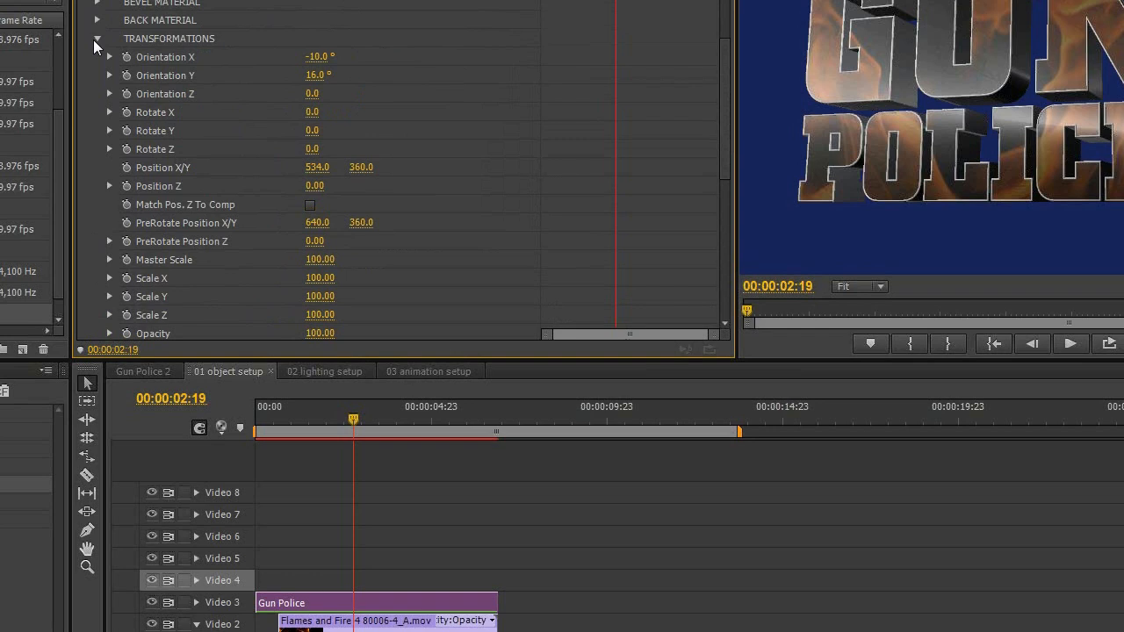
left_click(97, 39)
scroll(732, 91, "up", 1)
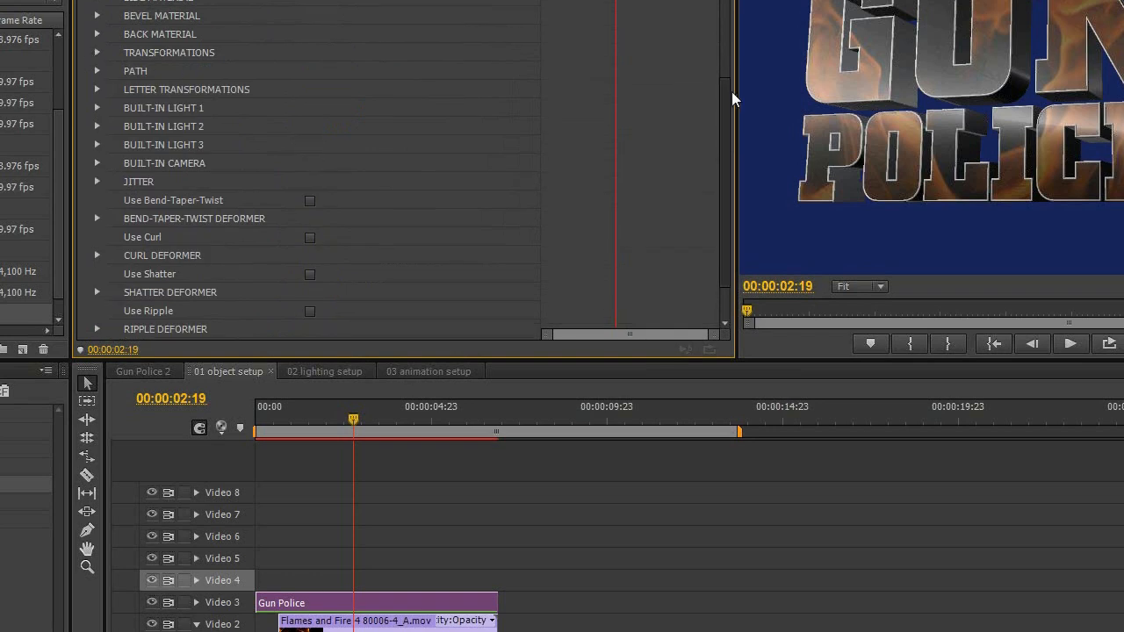
scroll(731, 91, "up", 3)
scroll(731, 44, "up", 6)
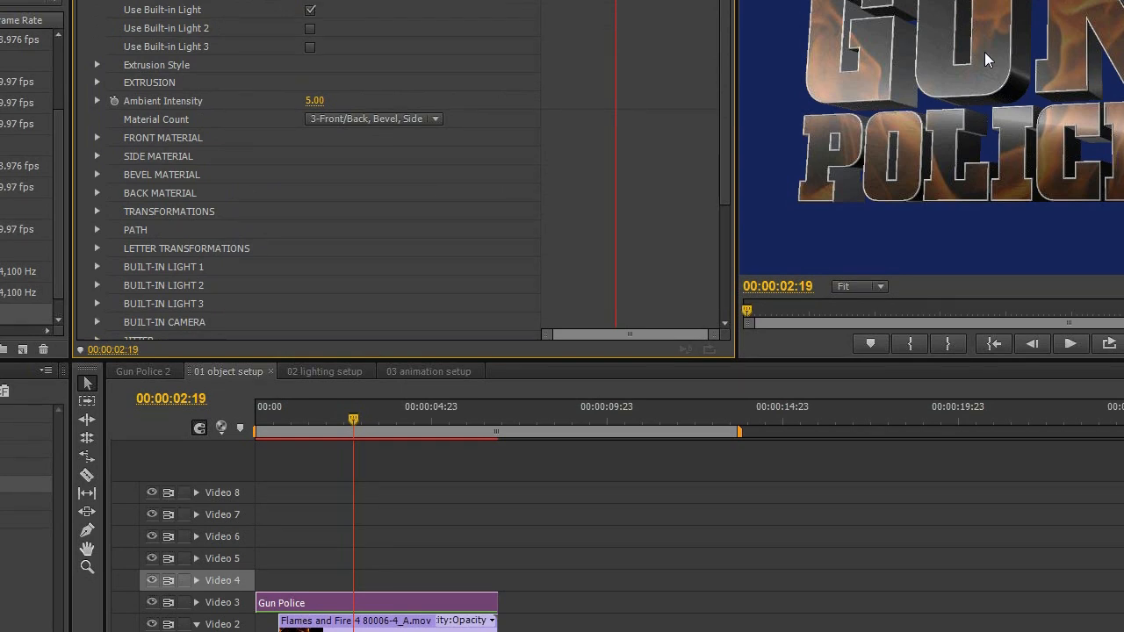
Step: Switch to the 02 lighting setup sequence and scrub through the moving lights on the title to 00:00:01:03
left_click(329, 369)
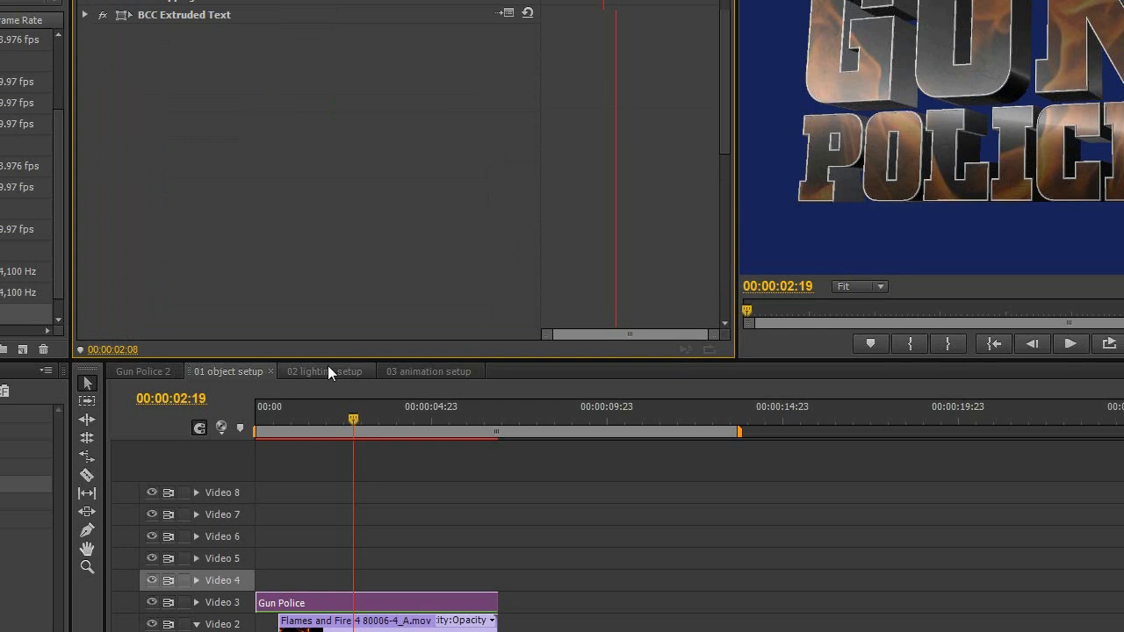
left_click(327, 369)
left_click(279, 419)
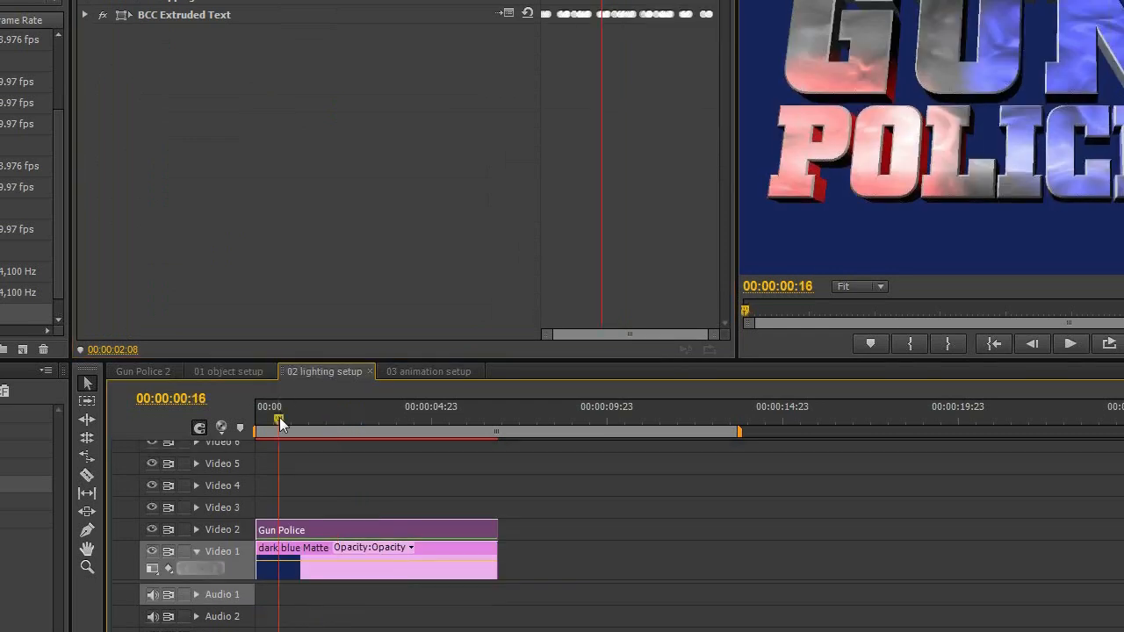
left_click_drag(279, 417, 288, 417)
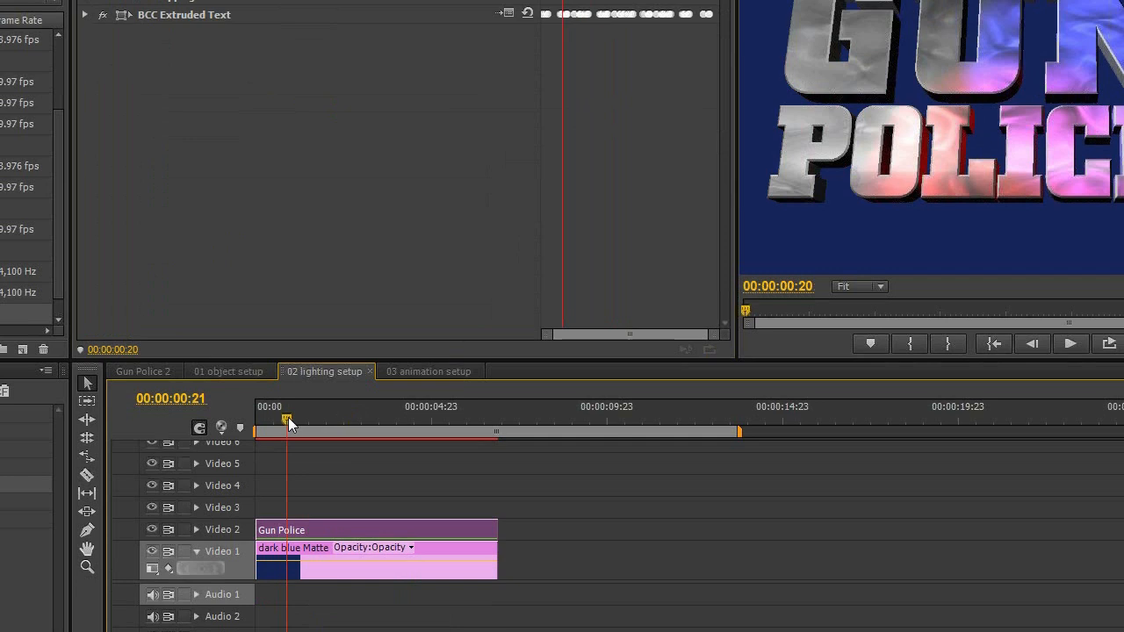
left_click(295, 418)
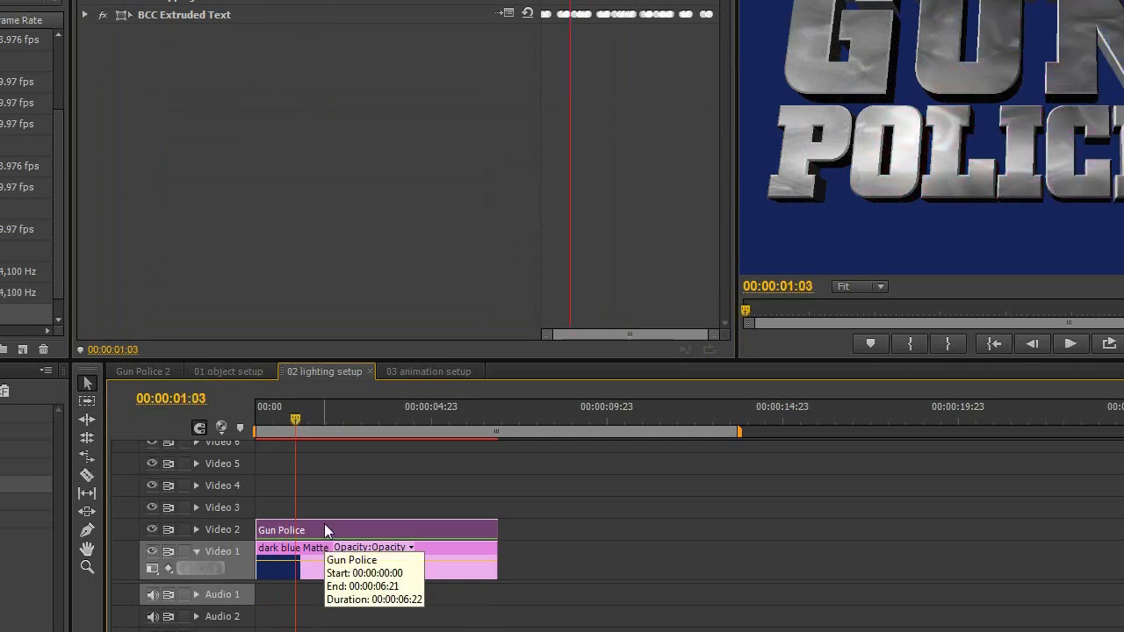
Step: Expand the BCC Extruded Text settings and collapse the Shatter Deformer group
left_click(85, 15)
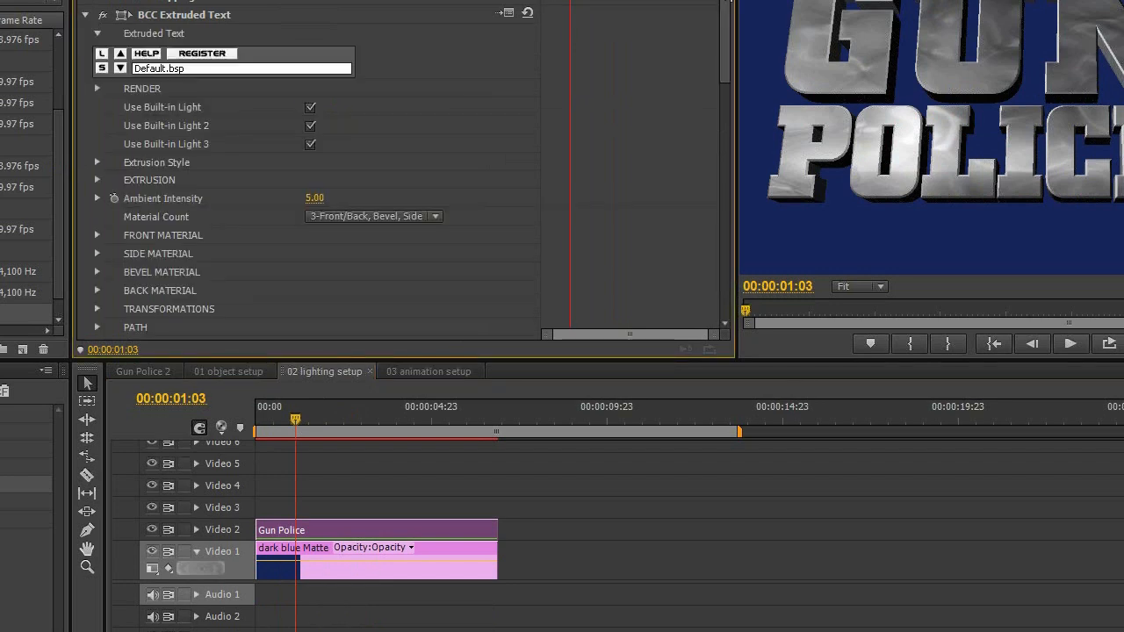
left_click_drag(727, 4, 700, 163)
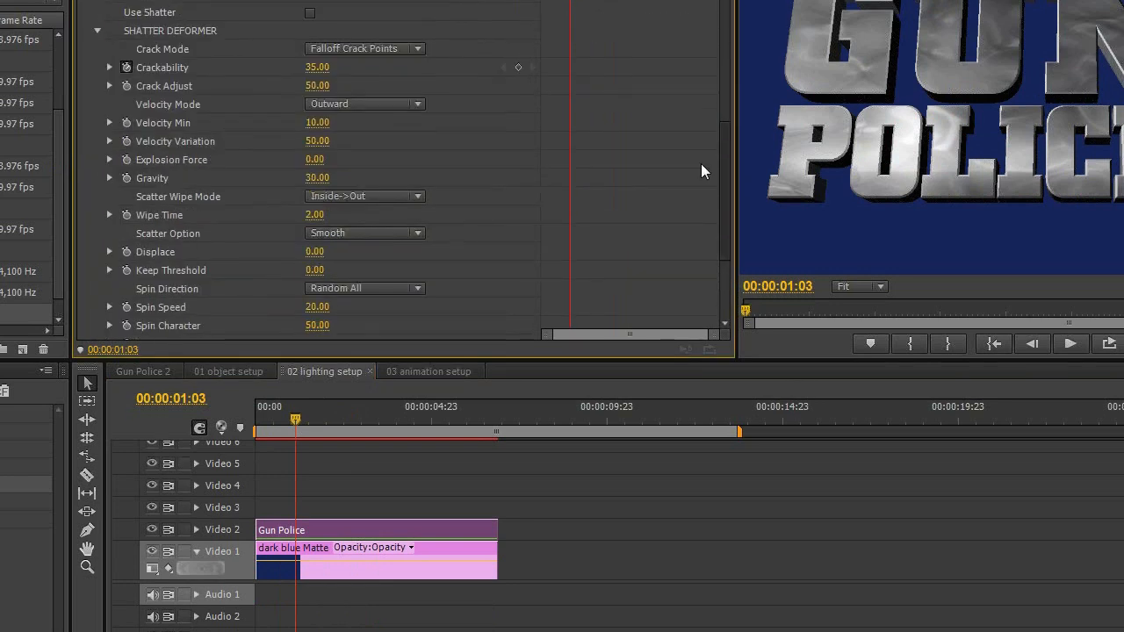
scroll(107, 181, "up", 3)
left_click(100, 178)
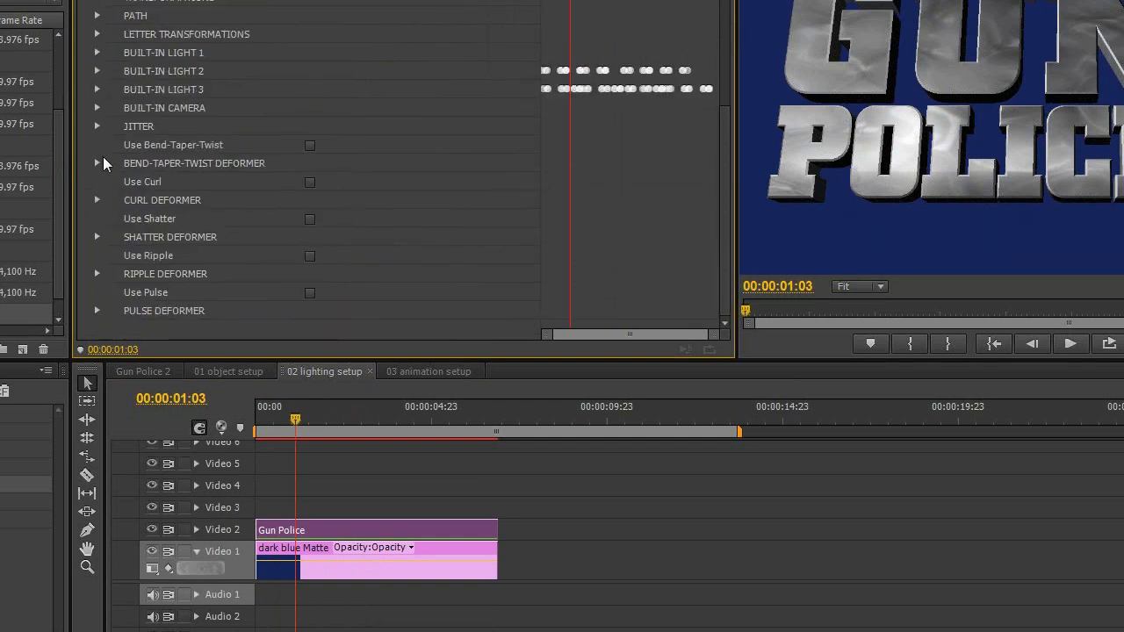
Step: Expand the Transformations group and review the title's orientation, position and scale settings
scroll(721, 119, "up", 1)
scroll(722, 119, "up", 1)
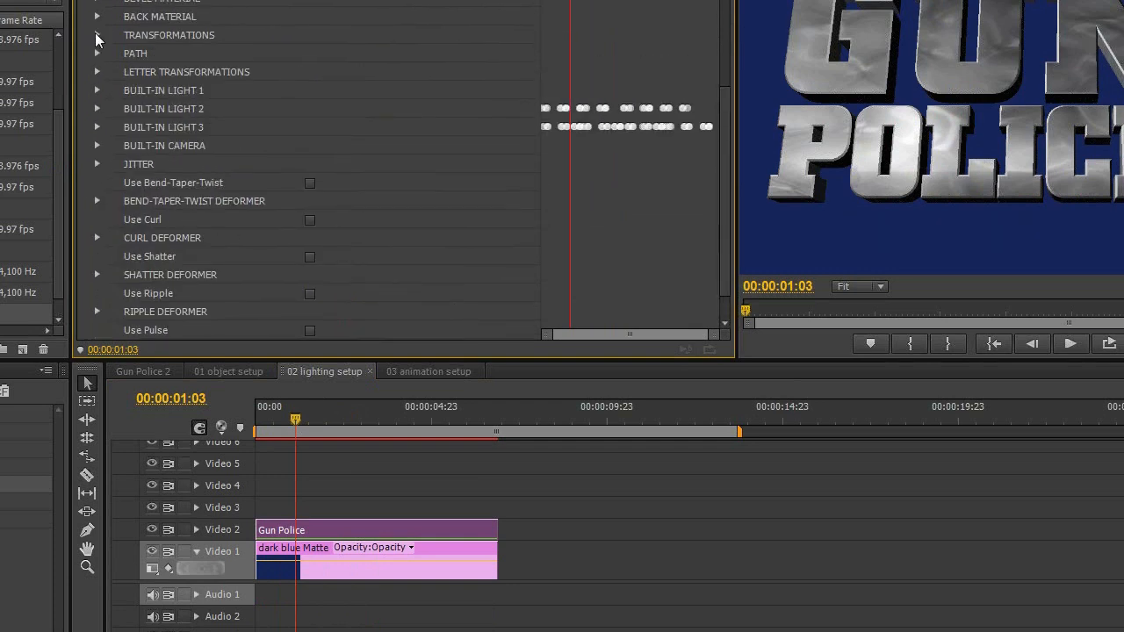
left_click(95, 33)
scroll(727, 51, "down", 1)
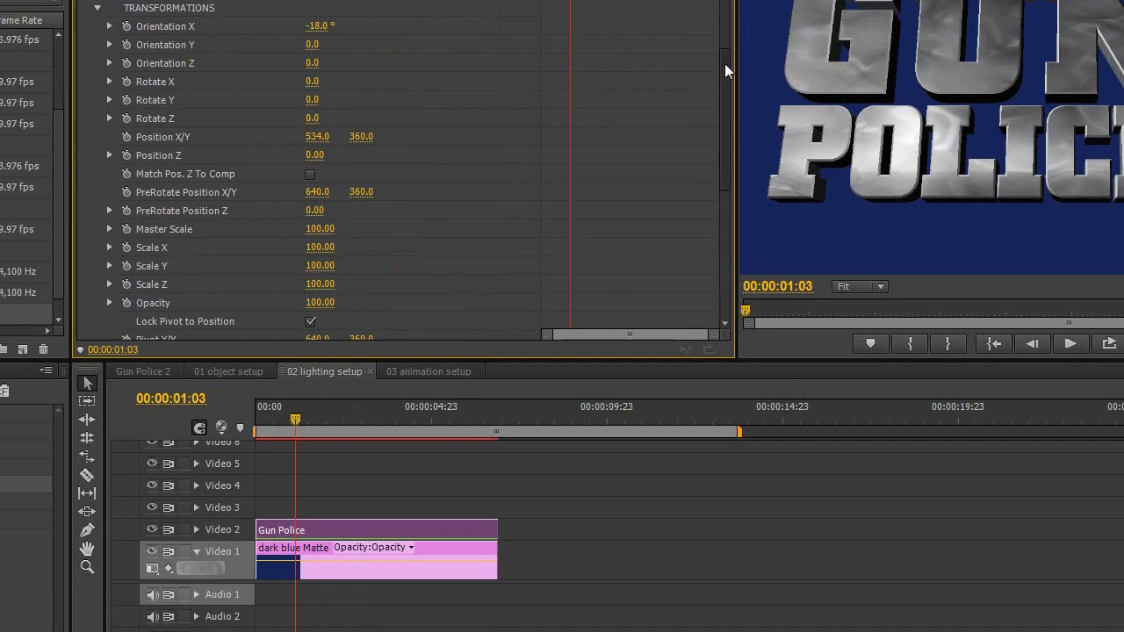
scroll(725, 63, "down", 1)
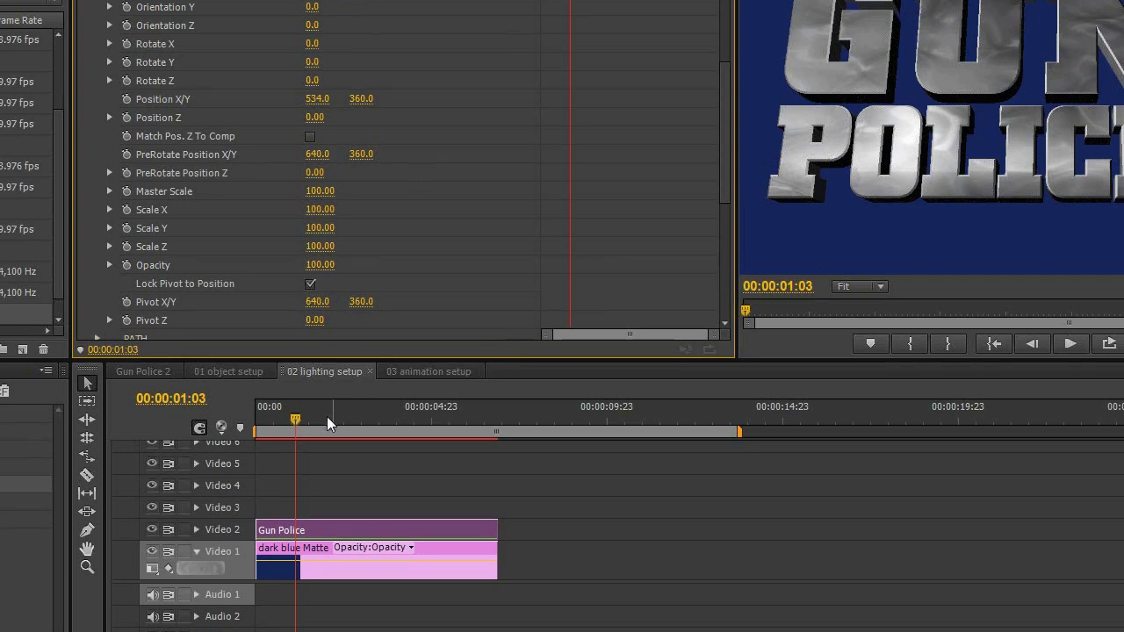
left_click(297, 420)
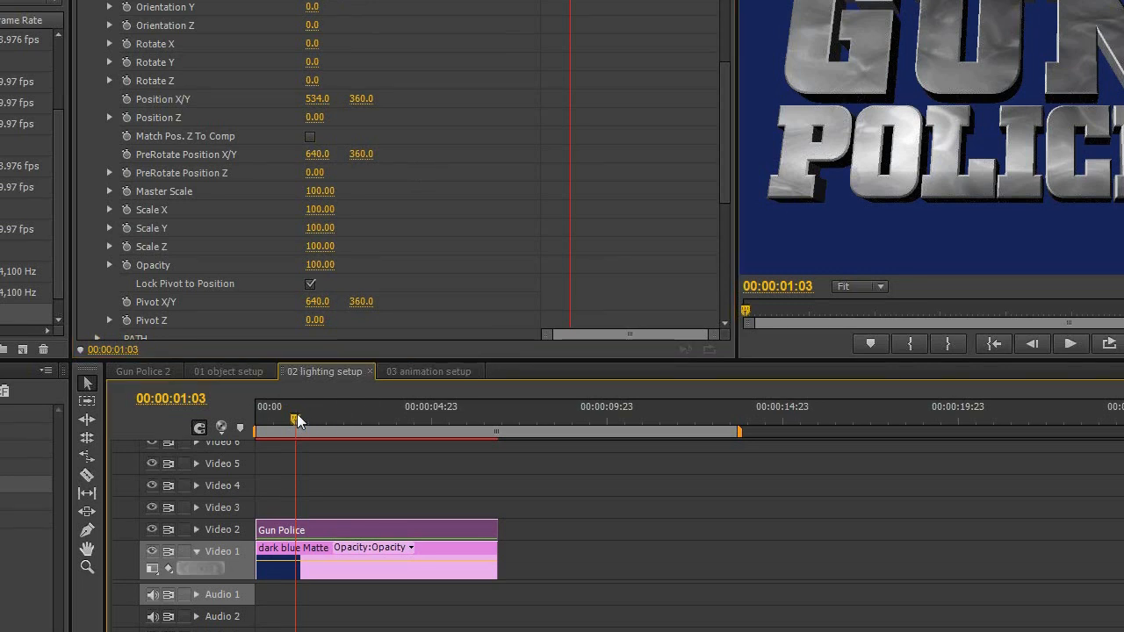
mouse_move(298, 420)
left_mouse_down()
mouse_move(359, 419)
mouse_move(322, 427)
mouse_move(296, 417)
left_mouse_up()
Step: Turn off Built-in Light 2 and Built-in Light 3 so that only the first built-in light is used
left_click(724, 86)
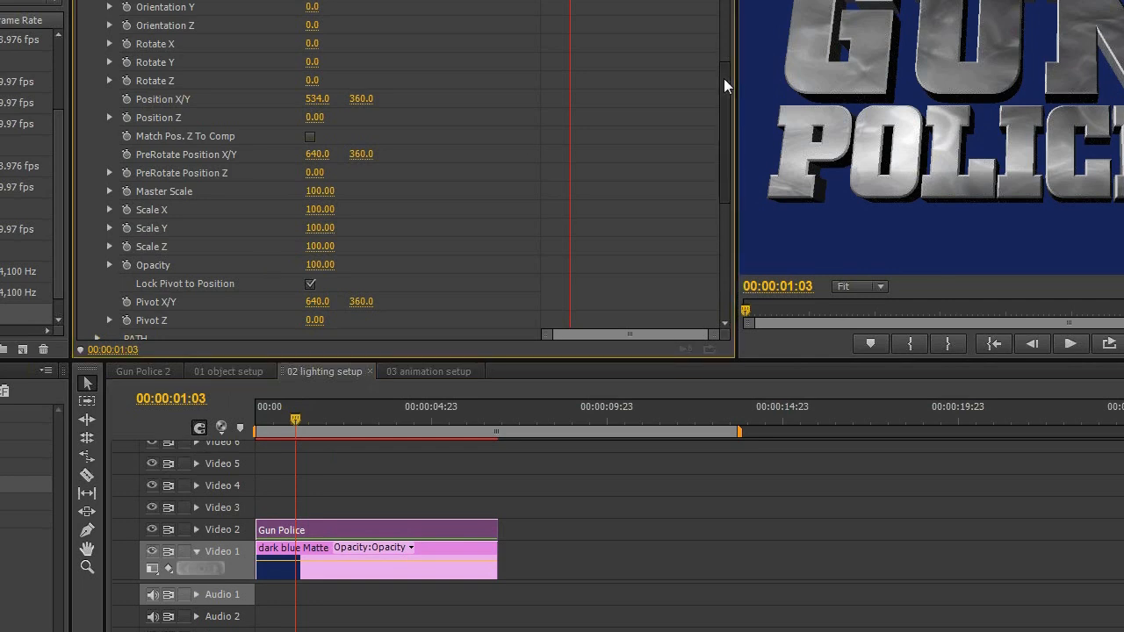
left_click_drag(724, 86, 729, 9)
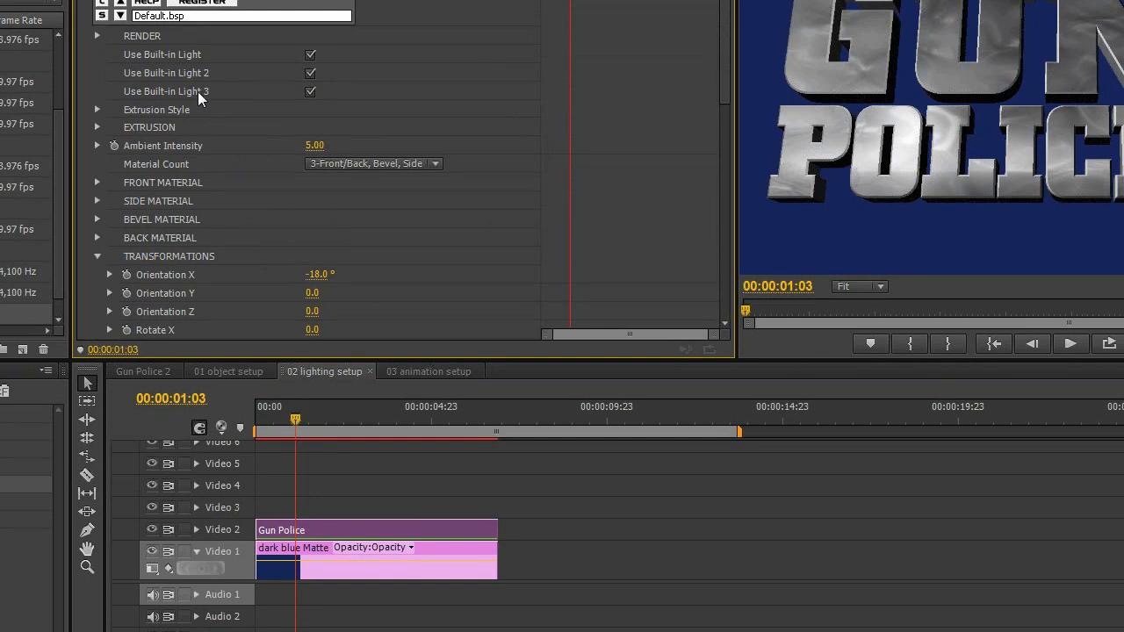
left_click(311, 92)
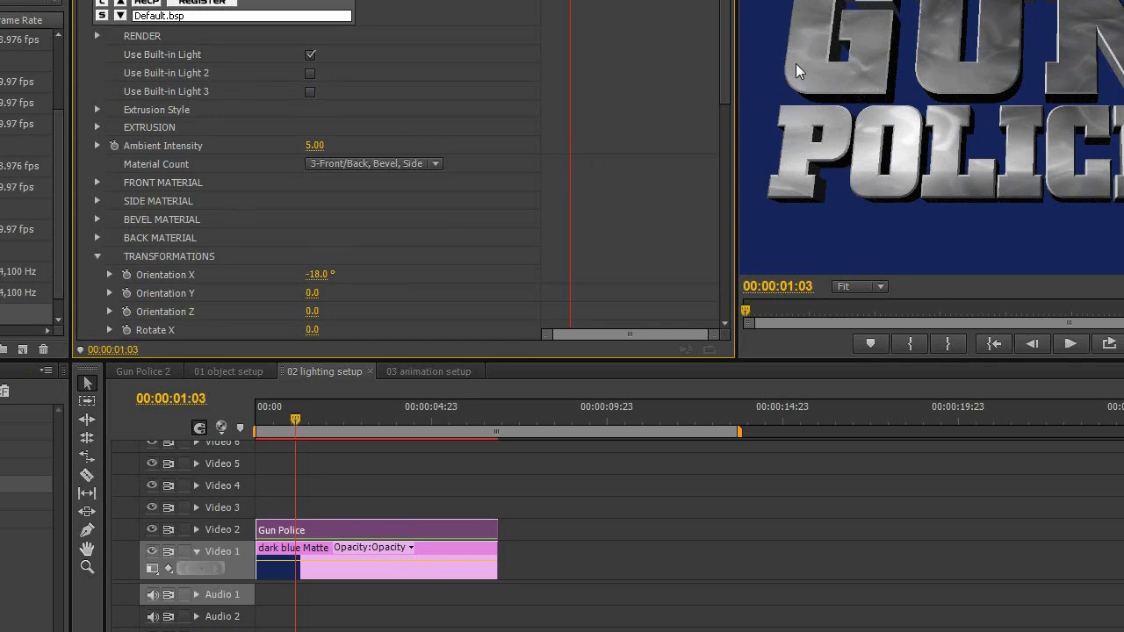
Step: Collapse the Transformations group and expand the Built-in Light 1 group
left_click_drag(725, 61, 722, 169)
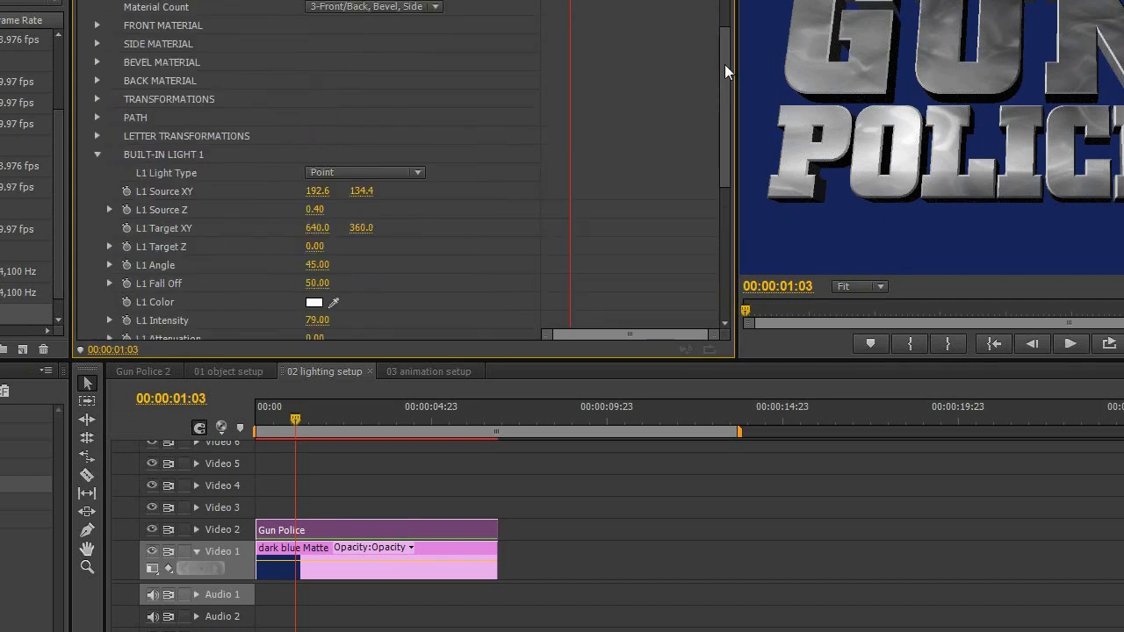
left_click_drag(725, 67, 717, 121)
scroll(334, 197, "up", 1)
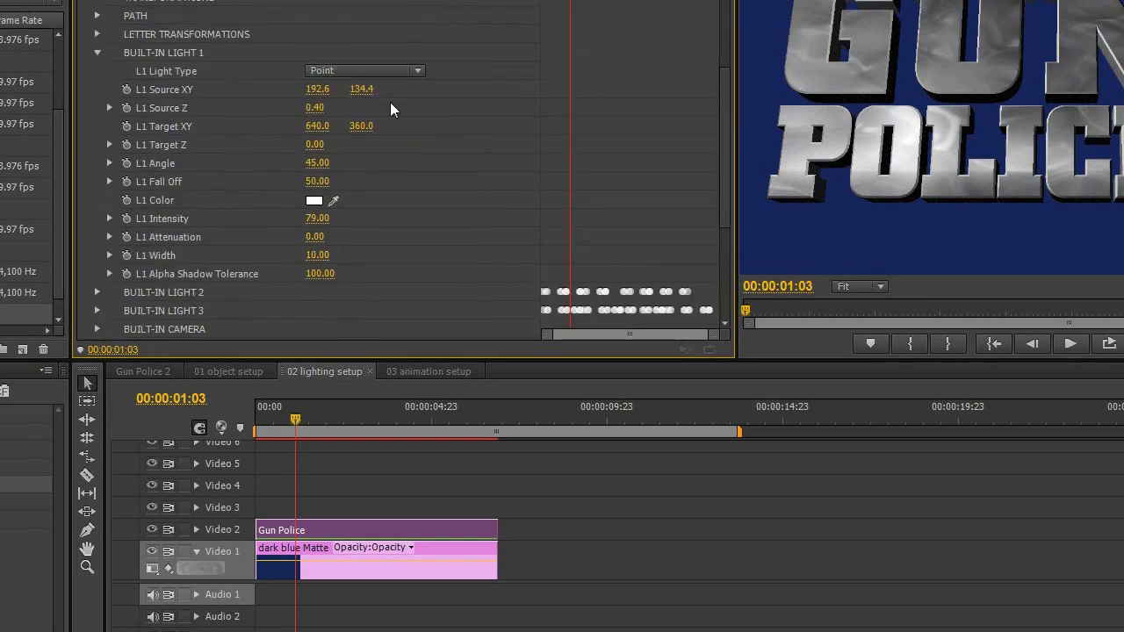
Step: Select the BCC Extruded Text effect to display its on-screen control points, and return to the Built-in Light 1 settings
left_click_drag(726, 80, 727, 8)
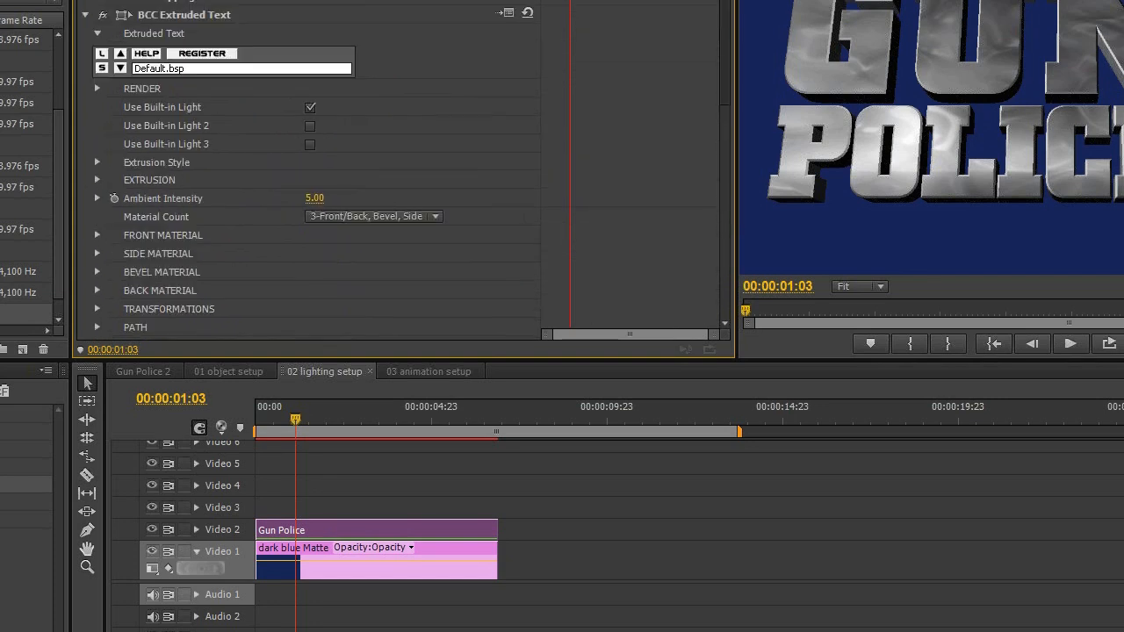
left_click(211, 16)
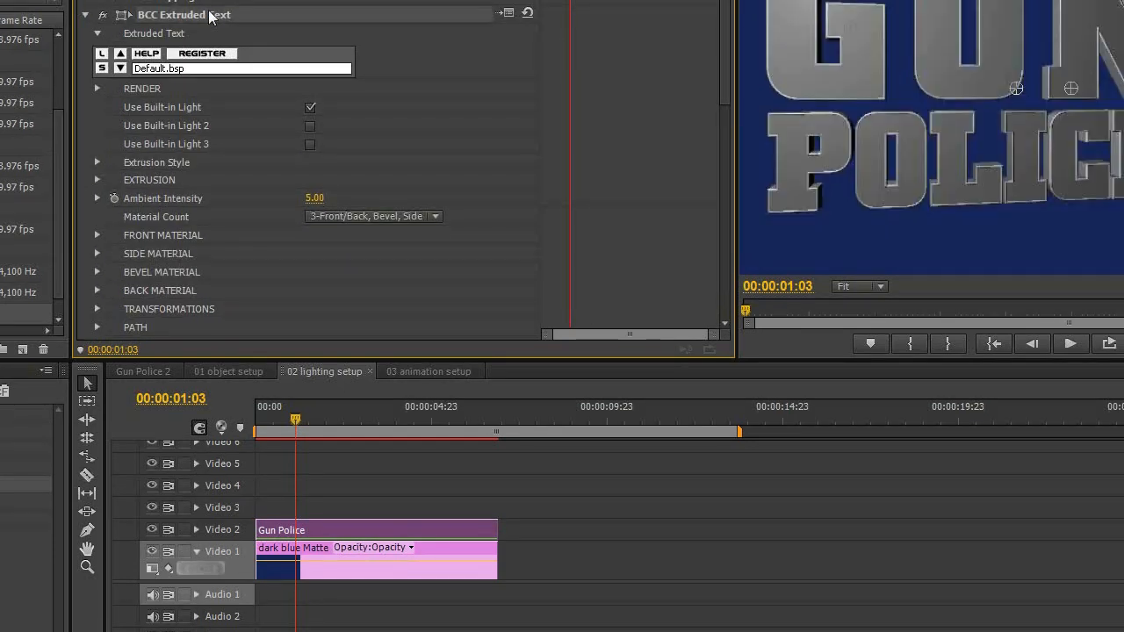
scroll(706, 96, "down", 5)
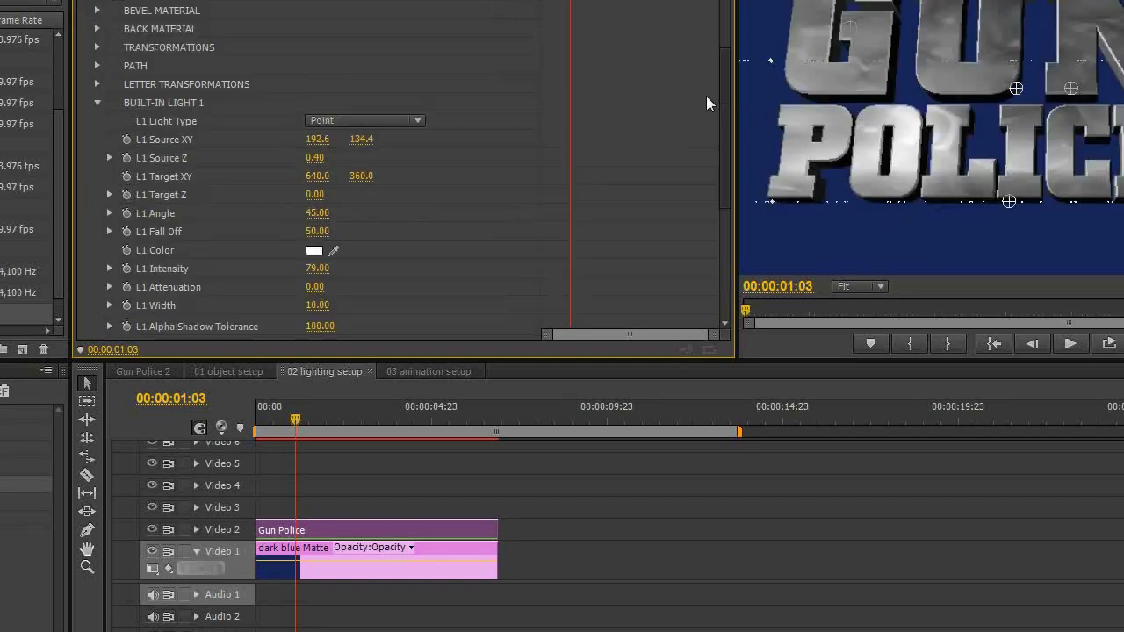
scroll(705, 96, "down", 1)
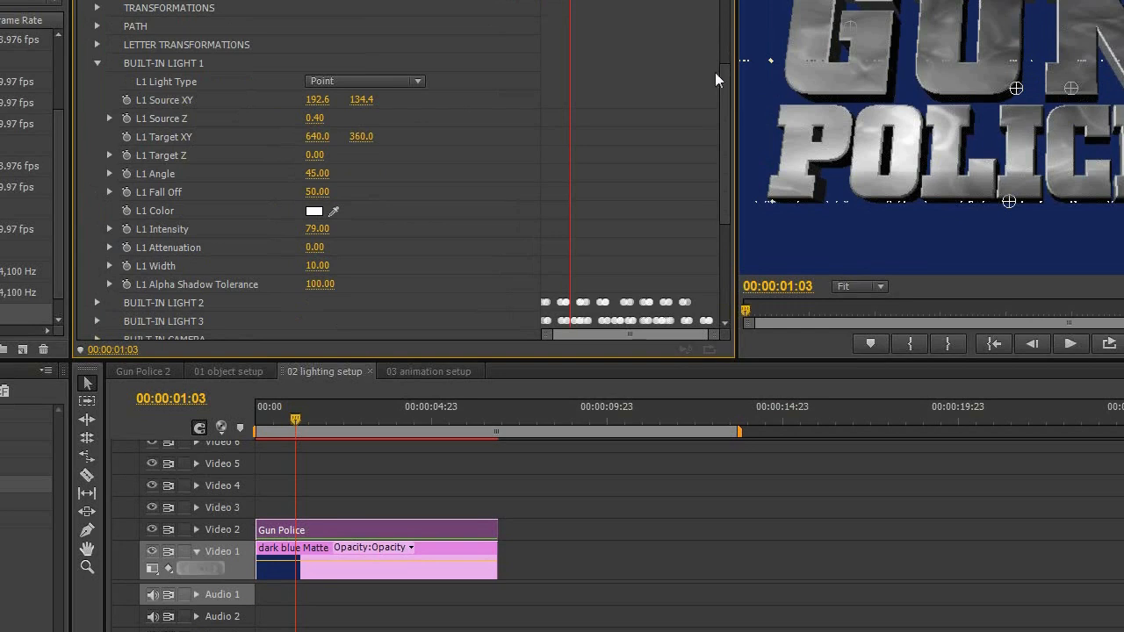
left_click_drag(723, 75, 723, 79)
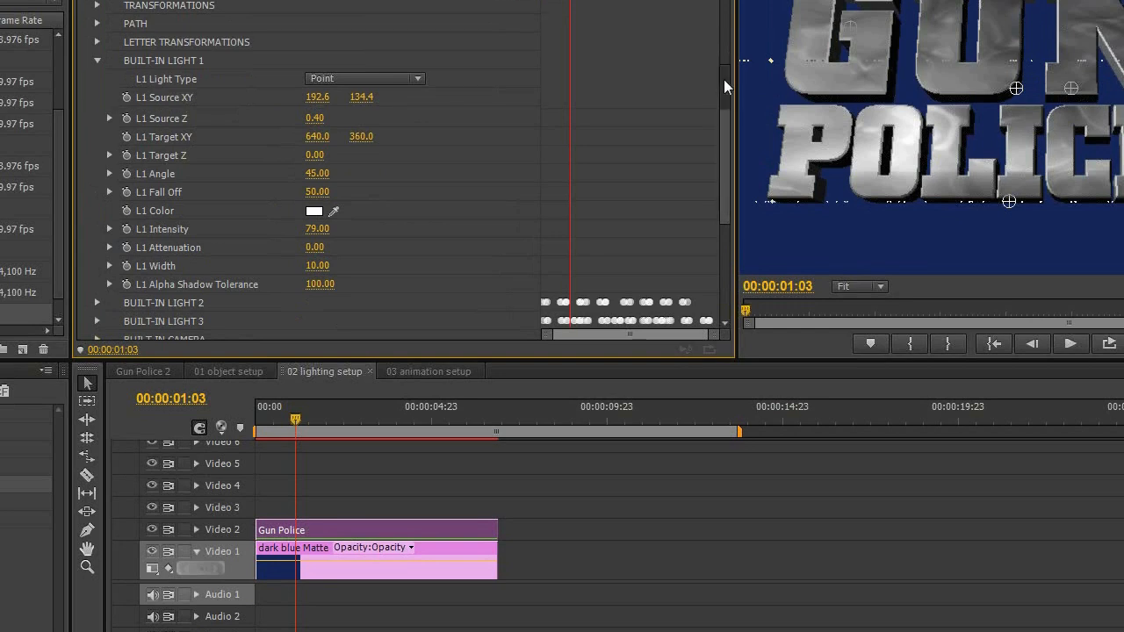
scroll(723, 79, "down", 1)
scroll(723, 79, "up", 1)
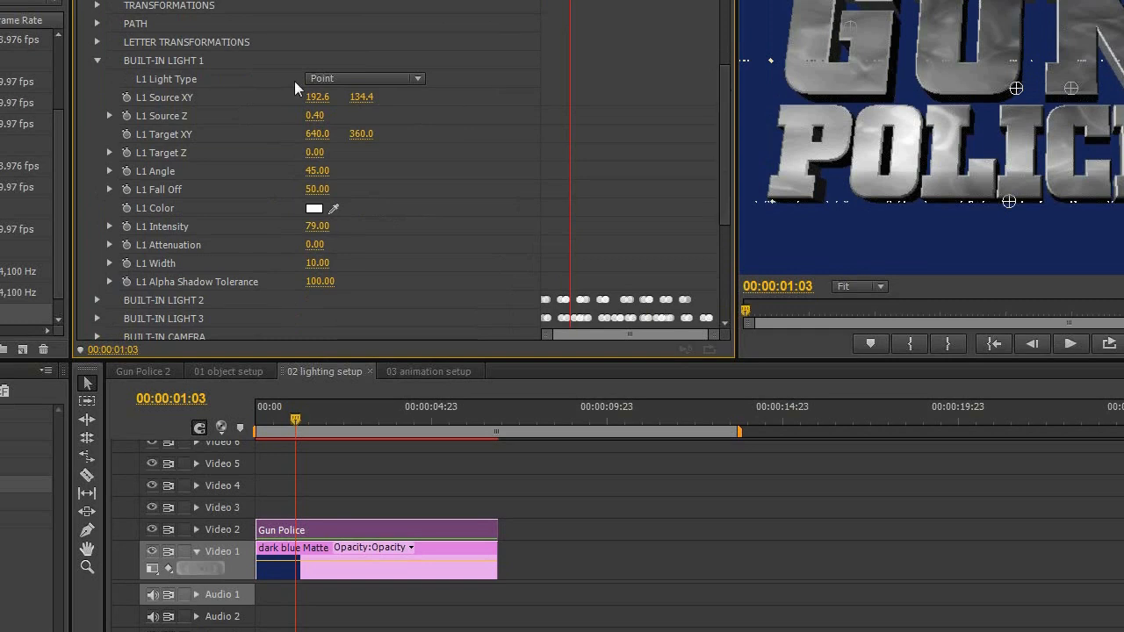
Step: Keep Built-in Light 1 as a Point light and set its Source XY to 72.8, 147.4
left_click(341, 77)
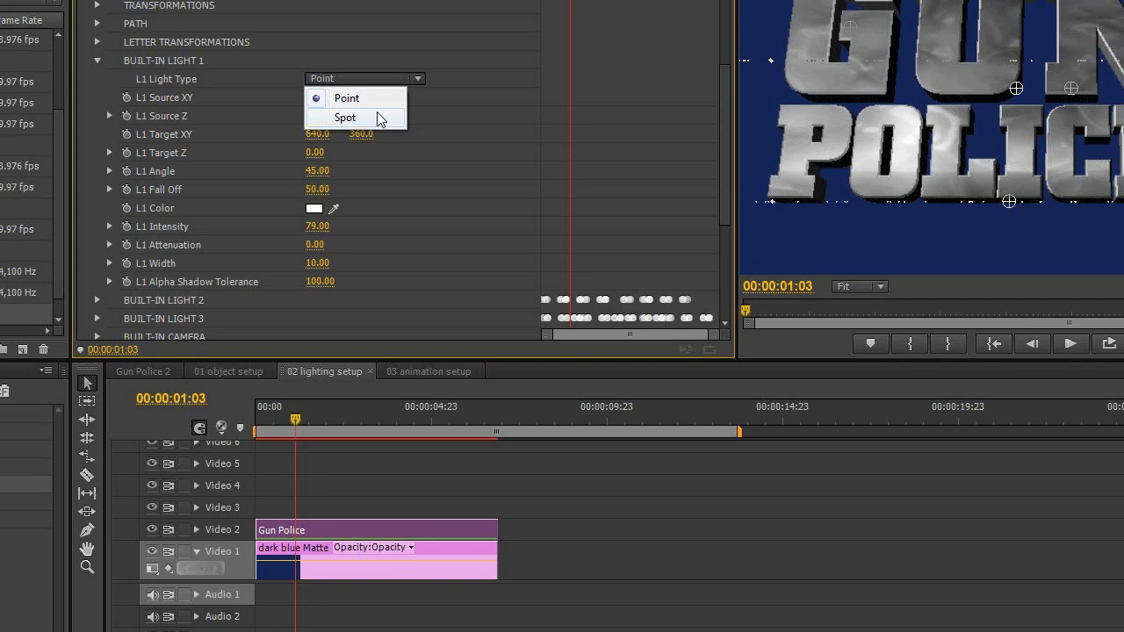
left_click(368, 98)
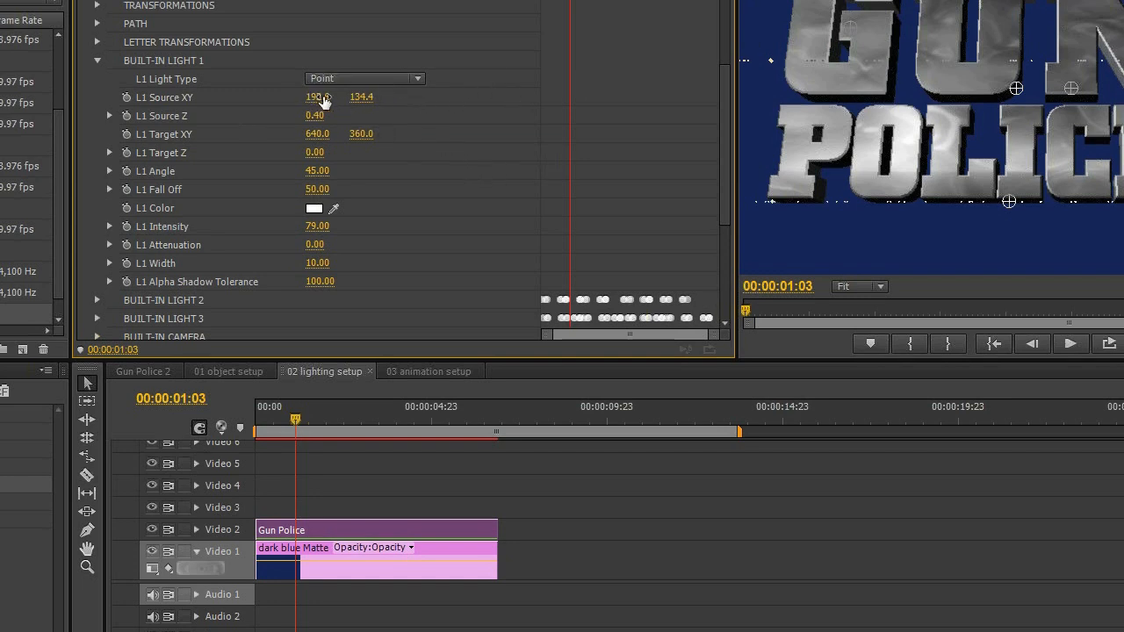
left_click_drag(323, 100, 335, 102)
mouse_move(334, 102)
left_mouse_down()
mouse_move(302, 103)
mouse_move(320, 102)
left_mouse_up()
left_click_drag(296, 105, 309, 99)
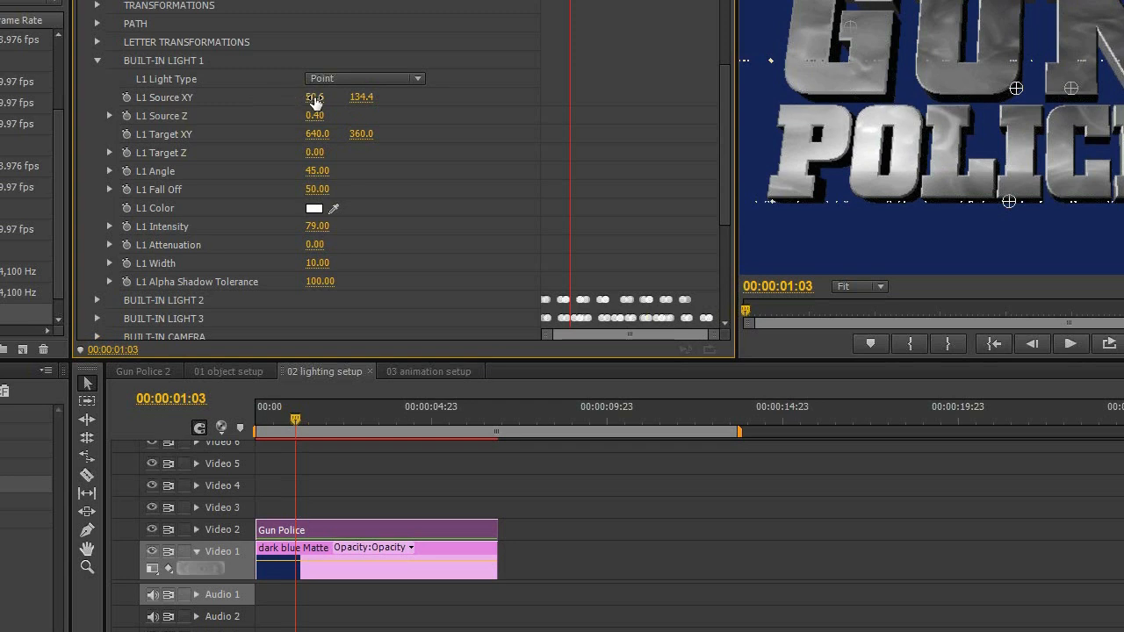
left_click_drag(313, 101, 324, 101)
left_click(324, 101)
type("77.6")
key("Return")
left_click(931, 237)
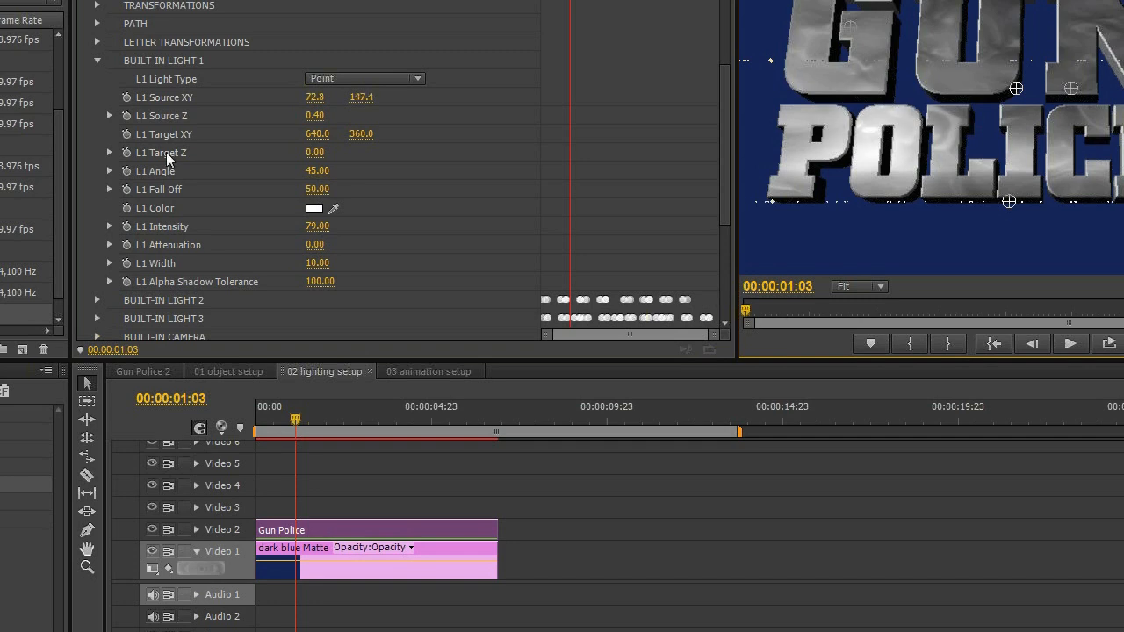
Step: Try Built-in Light 1's Target X at 655, and undo a small move of an on-screen control point
left_click(202, 131)
left_click_drag(316, 133, 595, 78)
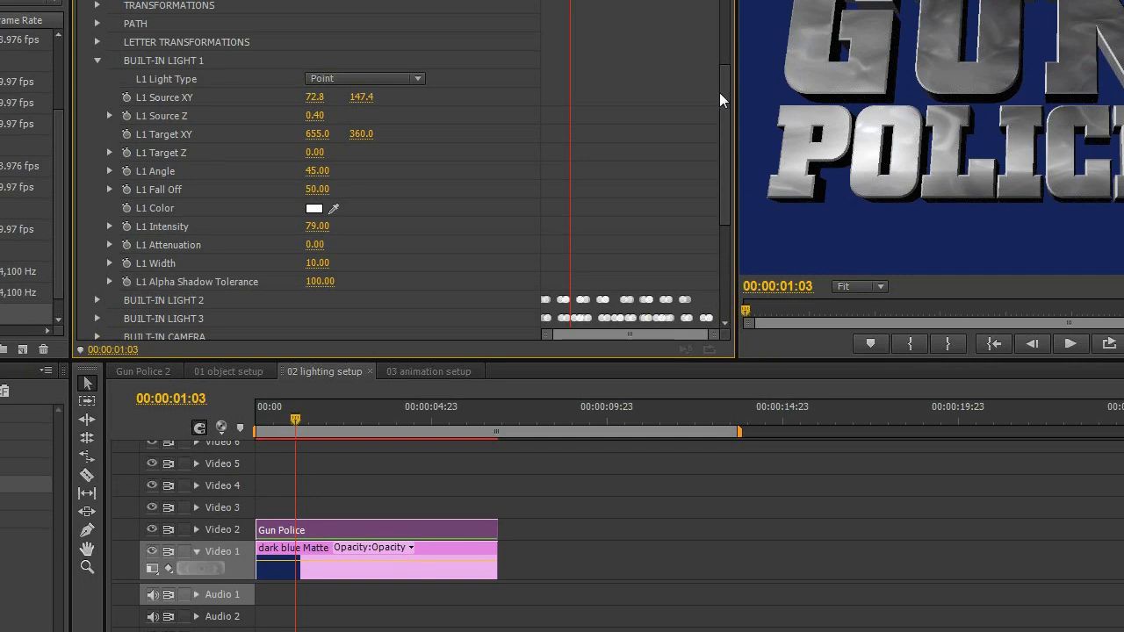
left_click_drag(728, 83, 729, 3)
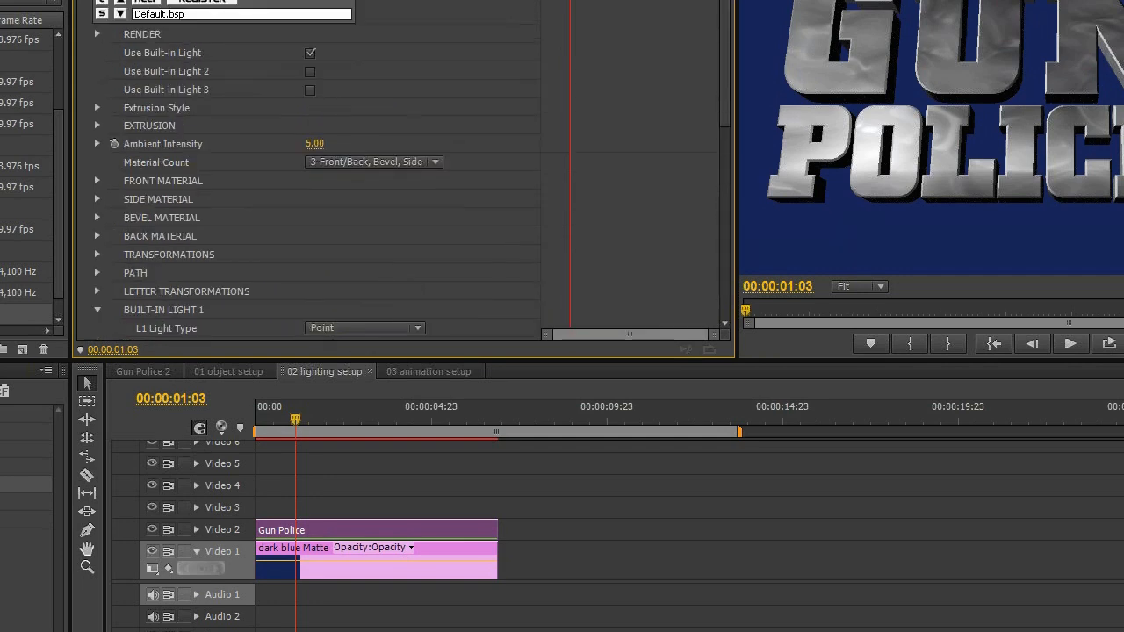
left_click_drag(728, 79, 719, 180)
scroll(719, 182, "down", 1)
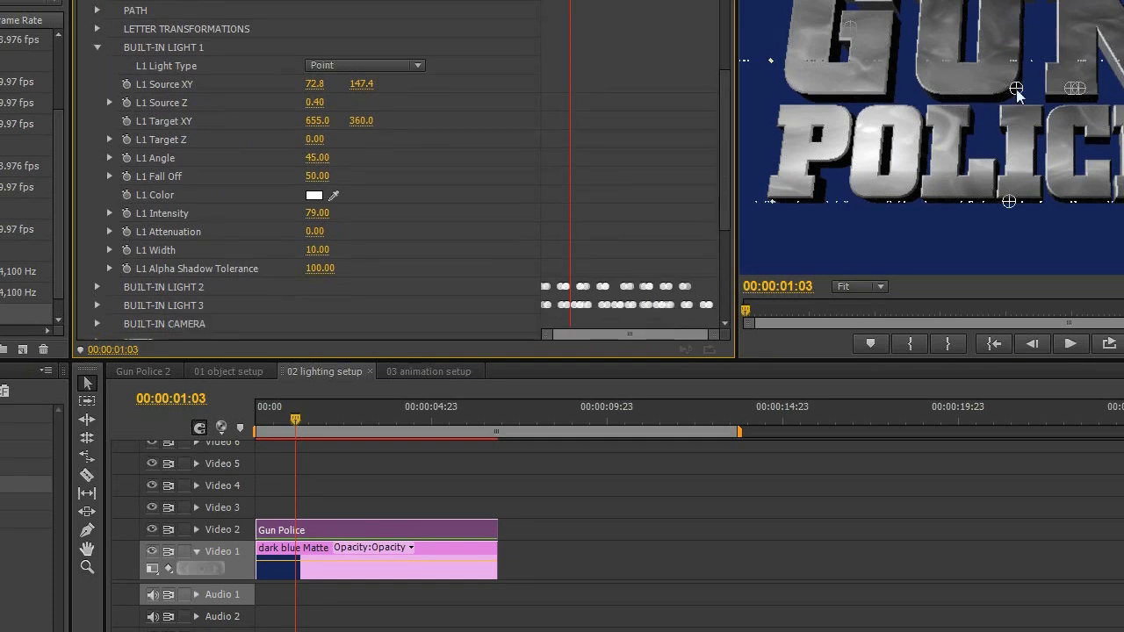
left_click_drag(1016, 95, 1007, 101)
key("ctrl+z")
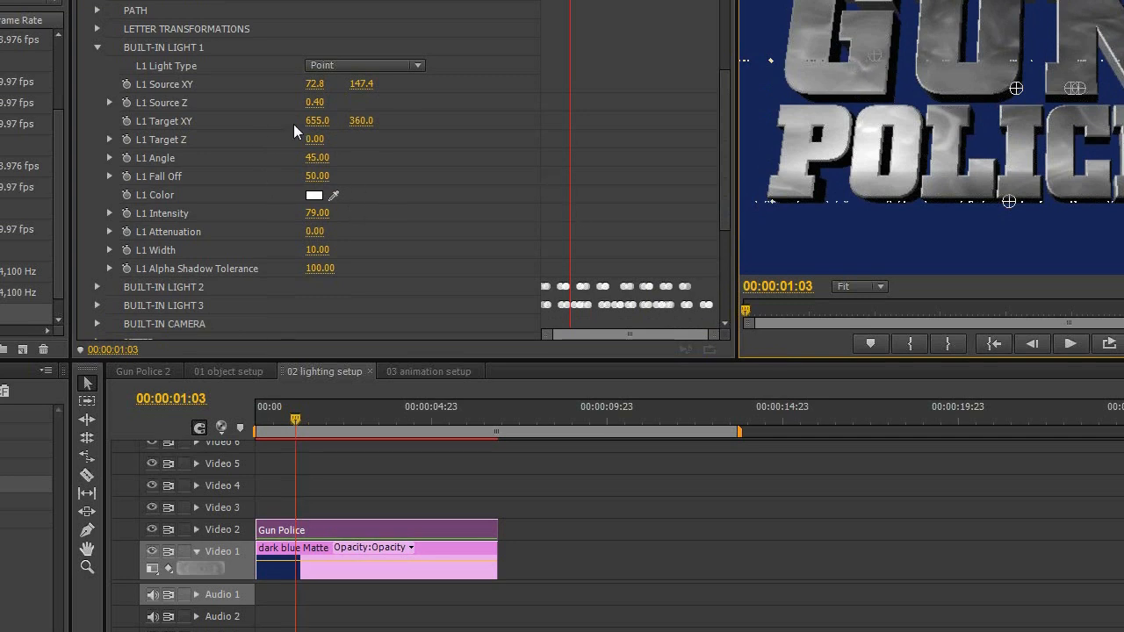
Step: Set Built-in Light 1's Target X to 871
left_click(321, 123)
left_click_drag(346, 123, 301, 132)
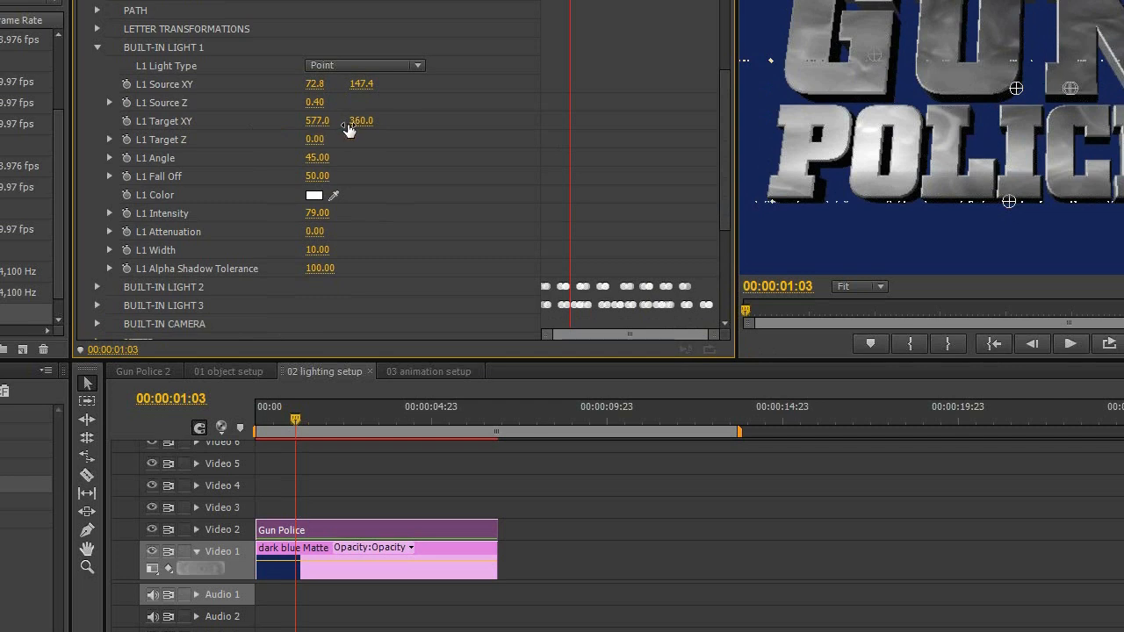
left_click_drag(527, 143, 1121, 75)
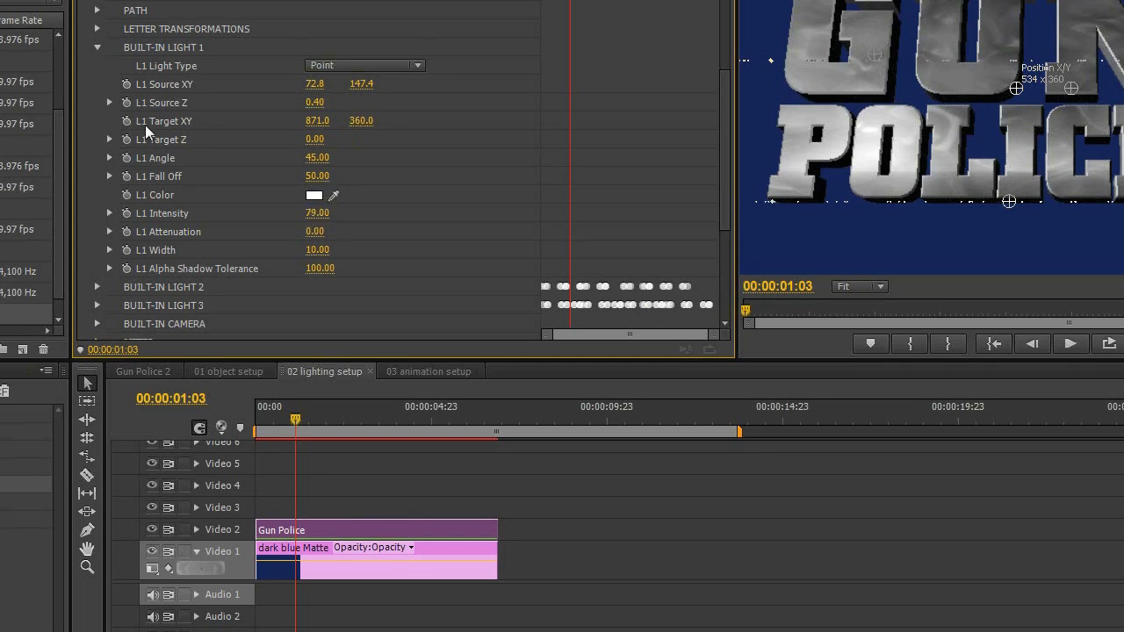
Step: Switch from Built-in Light 1 to Built-in Light 2, collapsing the first light's group and expanding the second's
left_click(98, 48)
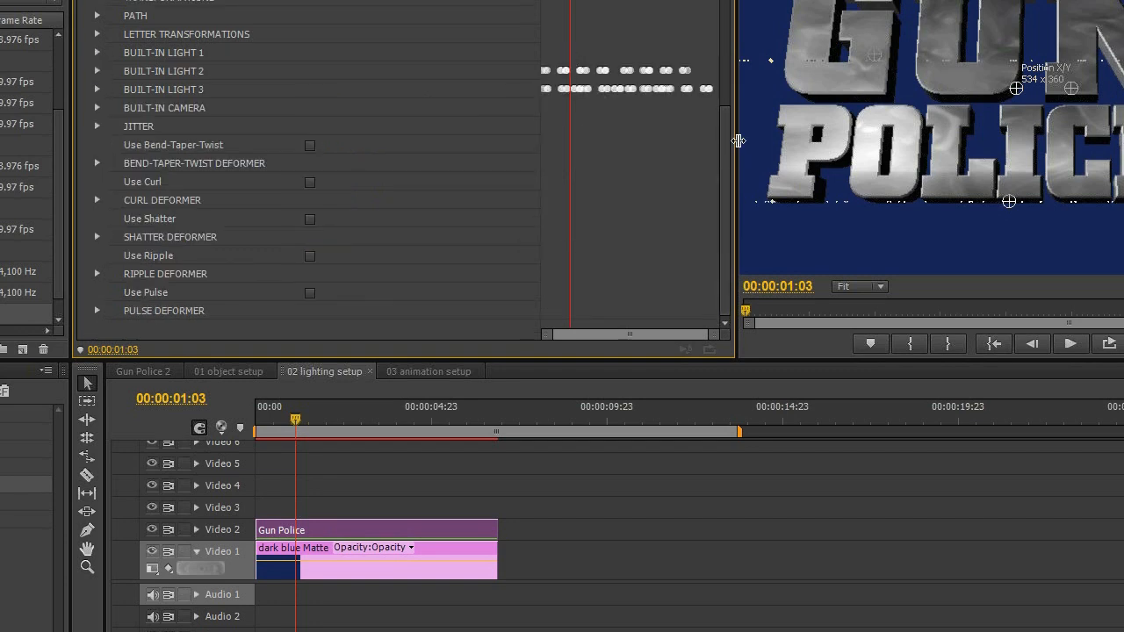
left_click_drag(723, 137, 728, 0)
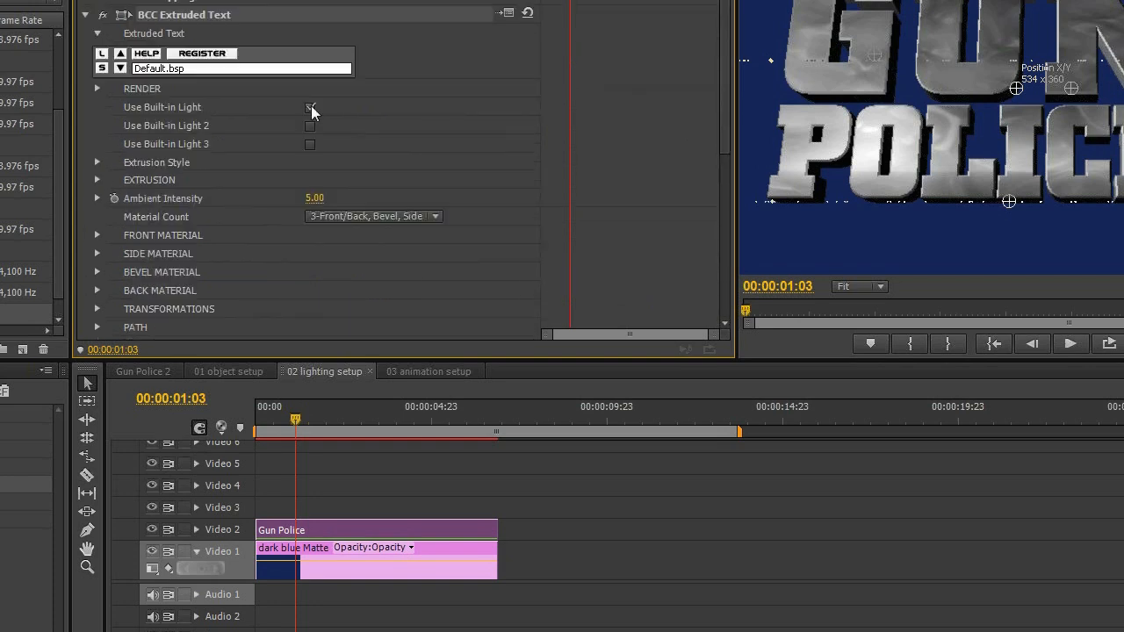
left_click(310, 107)
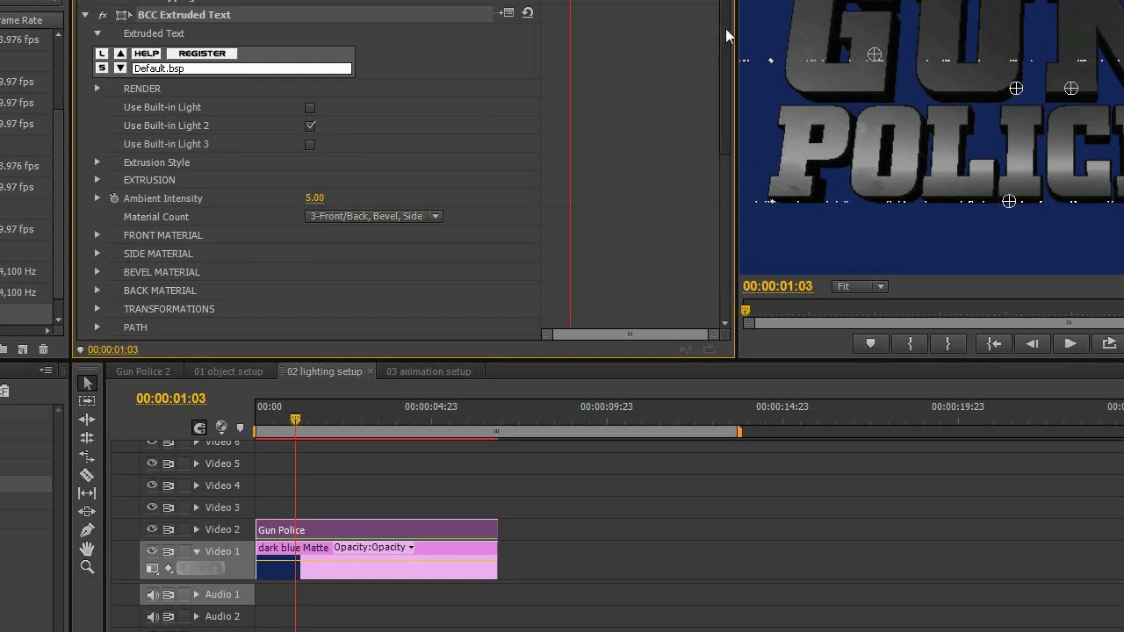
left_click_drag(725, 28, 707, 138)
left_click(97, 162)
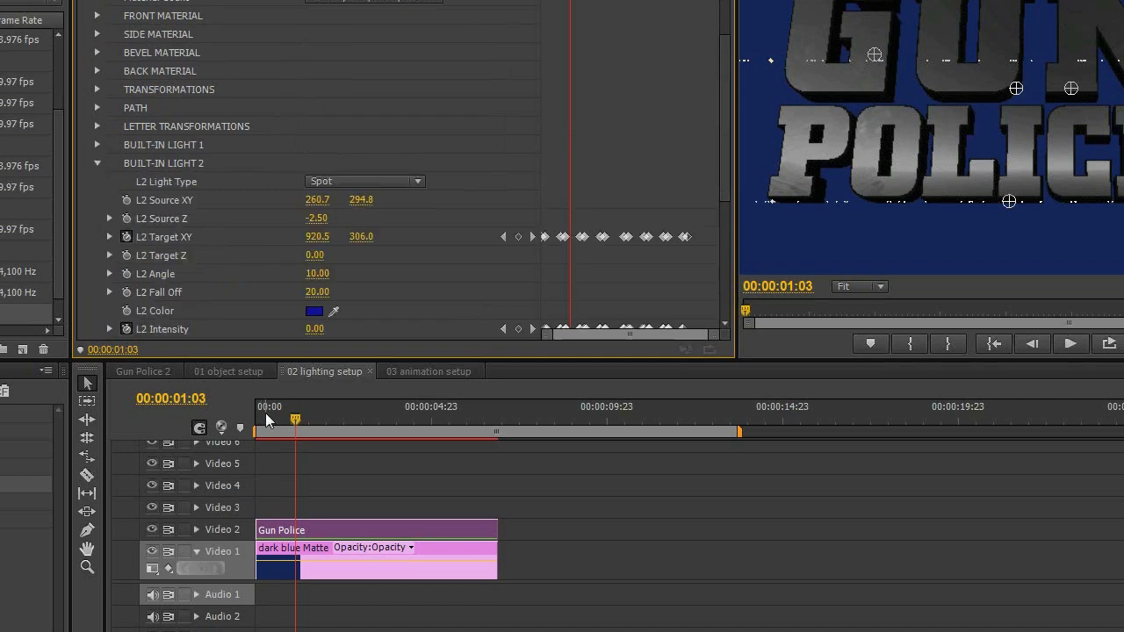
Step: Step frame by frame from 00:00:00:18 to 00:00:01:00 to examine Built-in Light 2's keyframed target and intensity
left_click(264, 417)
left_click(282, 417)
key("Right")
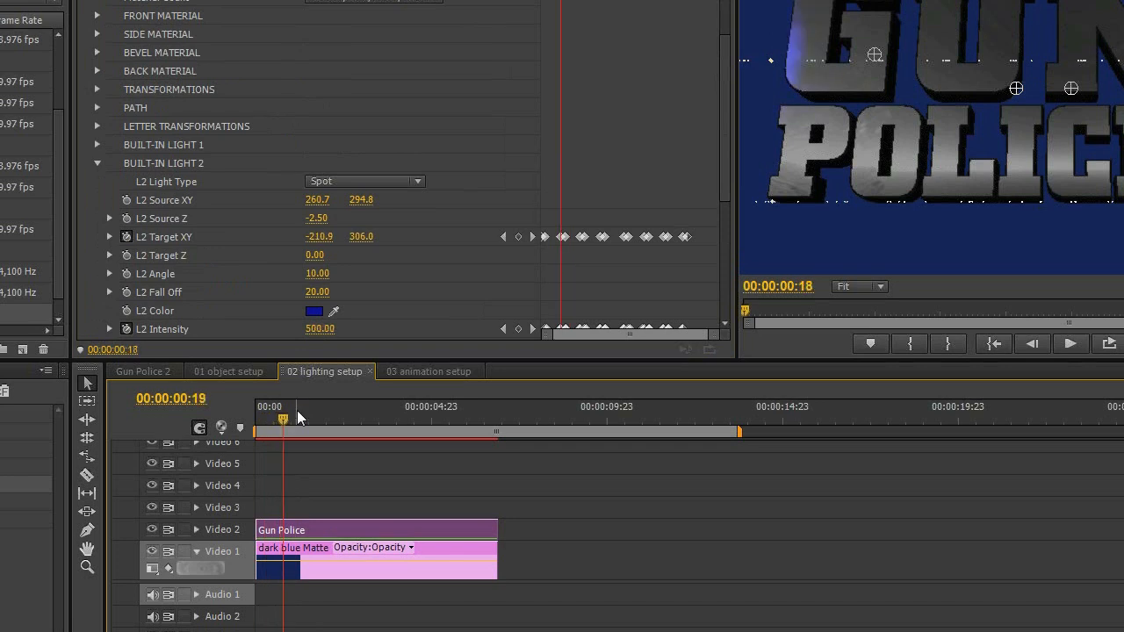
key("Right")
key("Right")
key("Left")
key("Right")
key("Right")
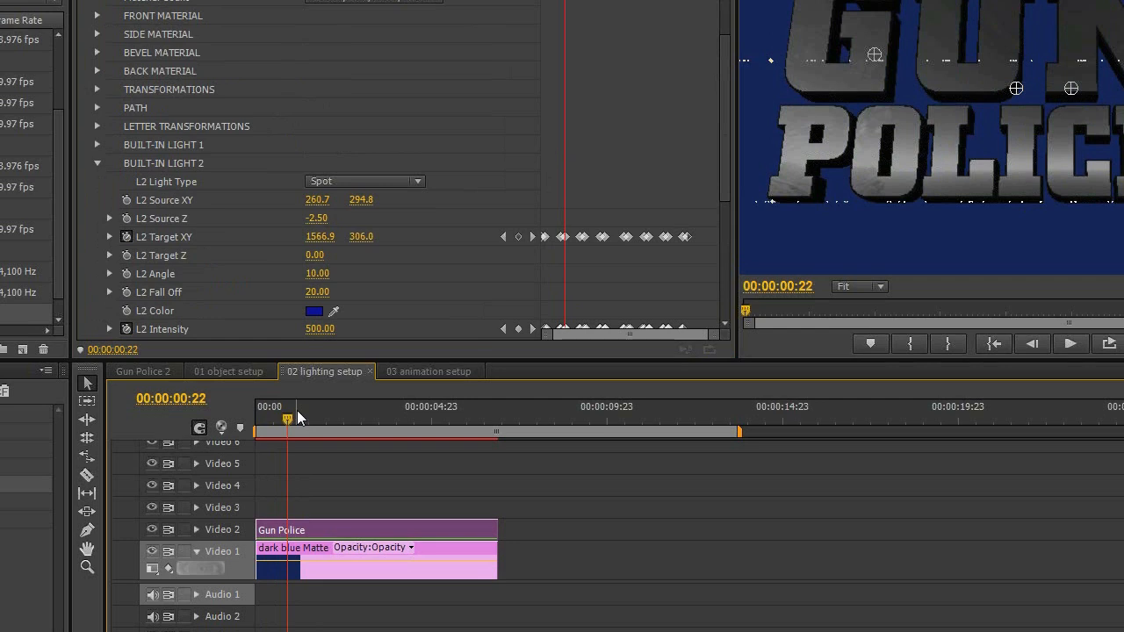
key("Right")
key("Right")
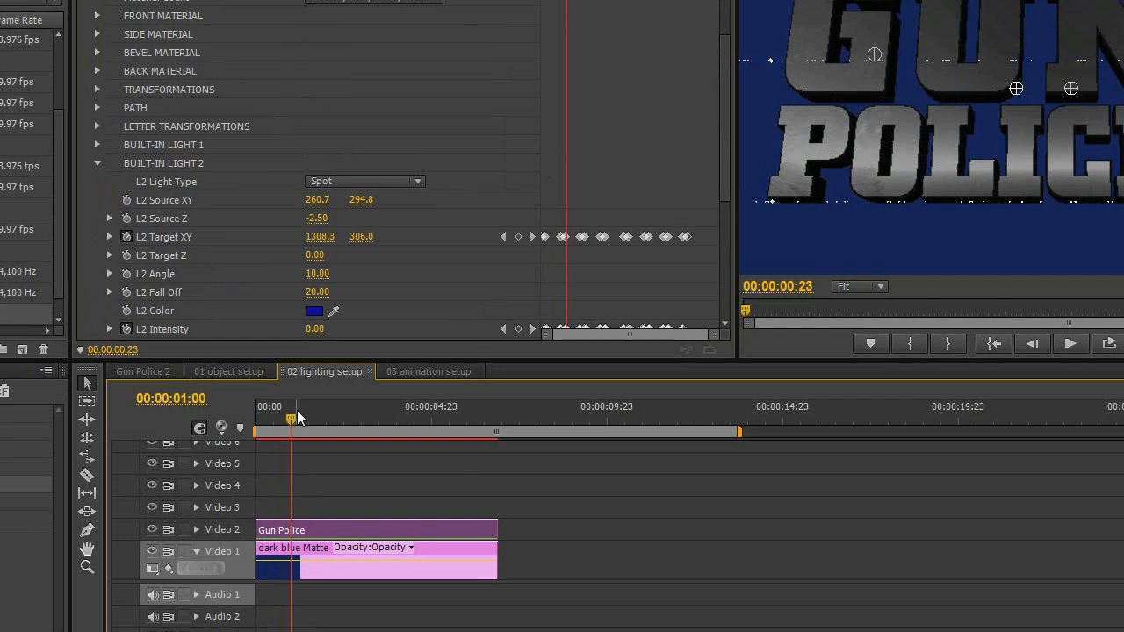
Step: Step frame by frame from 00:00:01:00 to 00:00:01:15 to examine how Built-in Light 2's target and intensity change
key("Right")
key("Right")
key("Right")
key("Right")
key("Right")
key("Right")
key("Right")
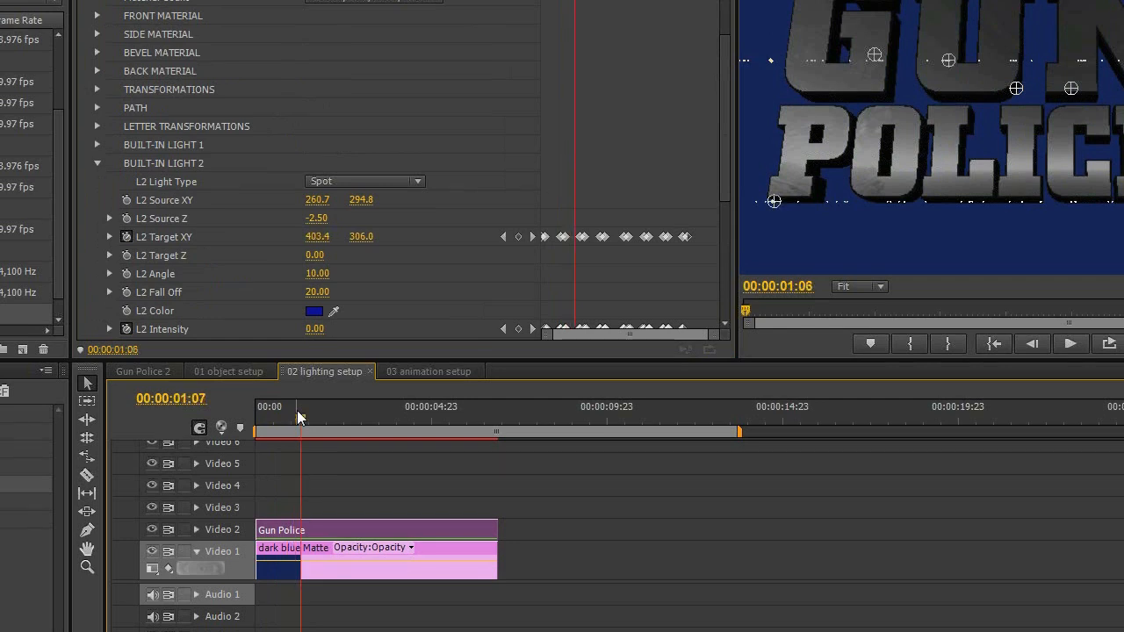
key("Right")
key("Right")
key("Right")
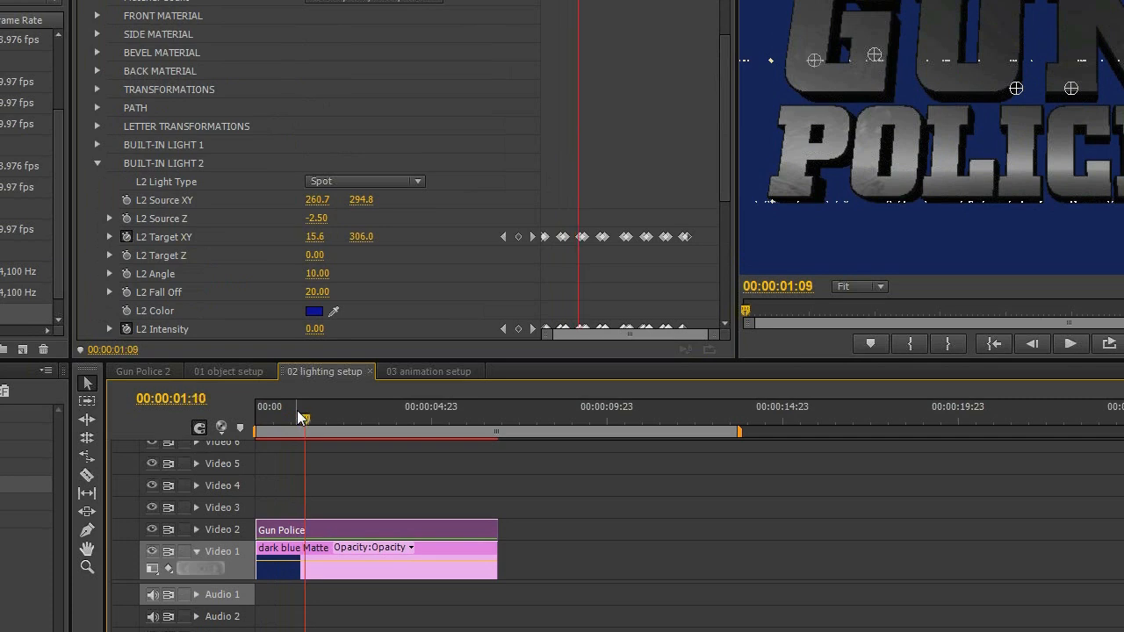
key("Right")
key("Right")
key("Right")
key("Right")
key("Right")
key("Right")
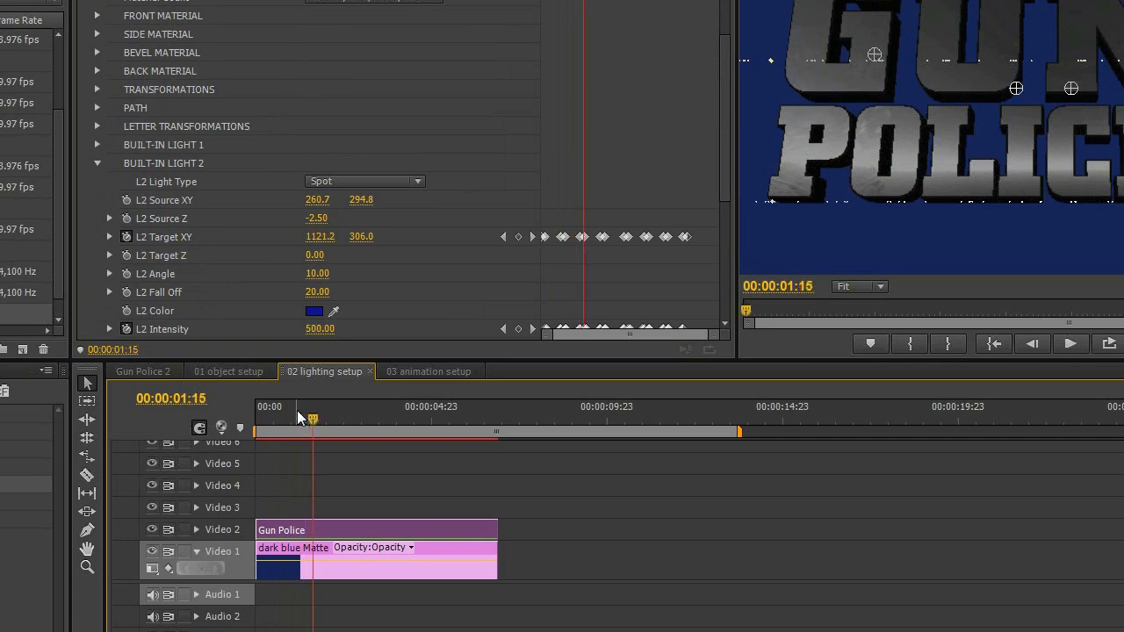
Step: Step back and forth between 00:00:01:12 and 00:00:01:17 to examine Built-in Light 2's blue sweep across the title
key("Left")
key("Left")
key("Left")
key("Left")
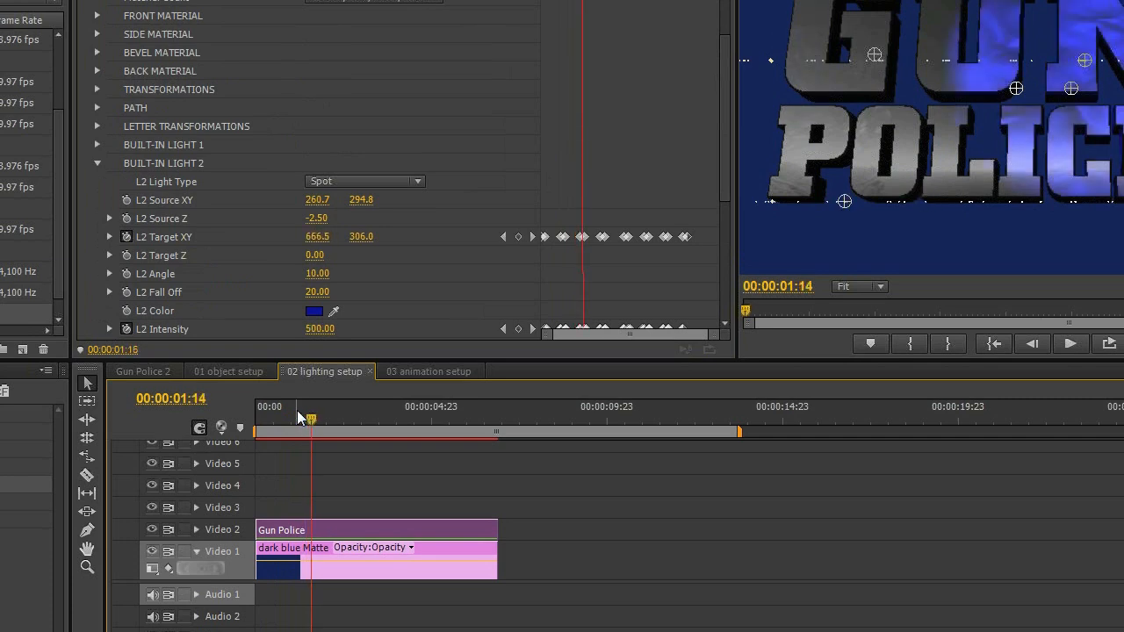
key("Right")
key("Left")
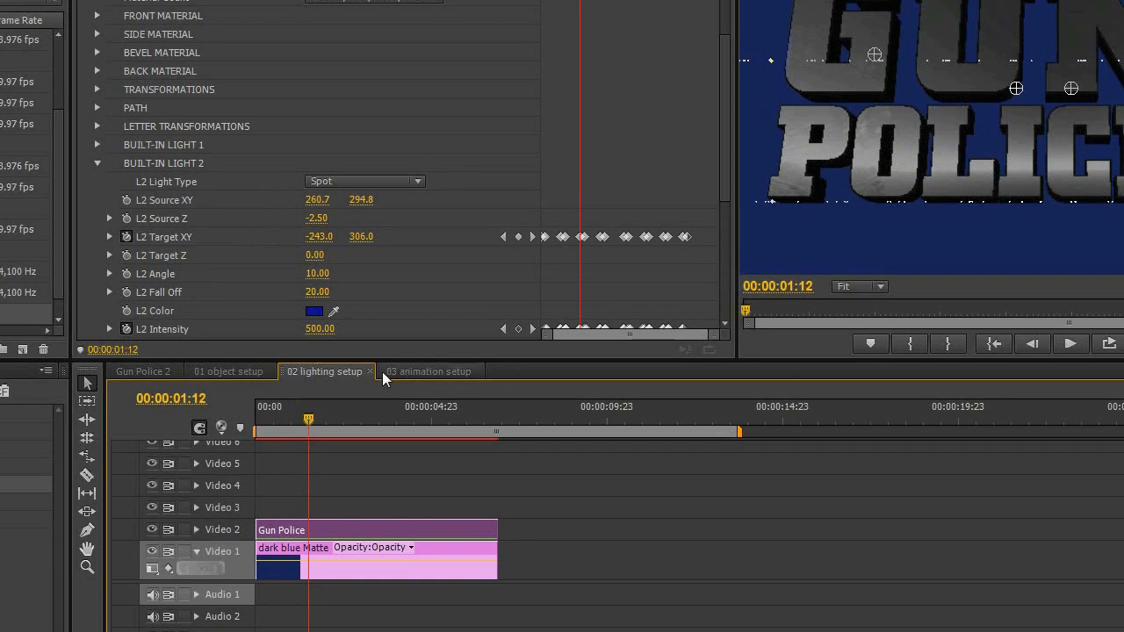
key("Right")
key("Right")
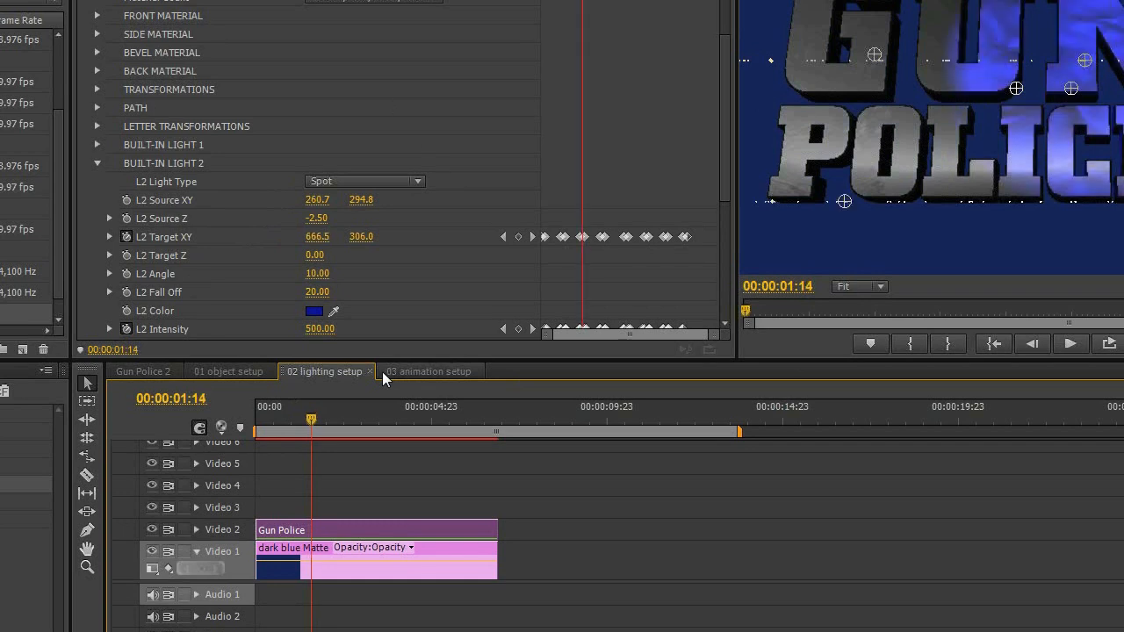
key("Left")
key("Right")
key("Right")
key("Left")
key("Left")
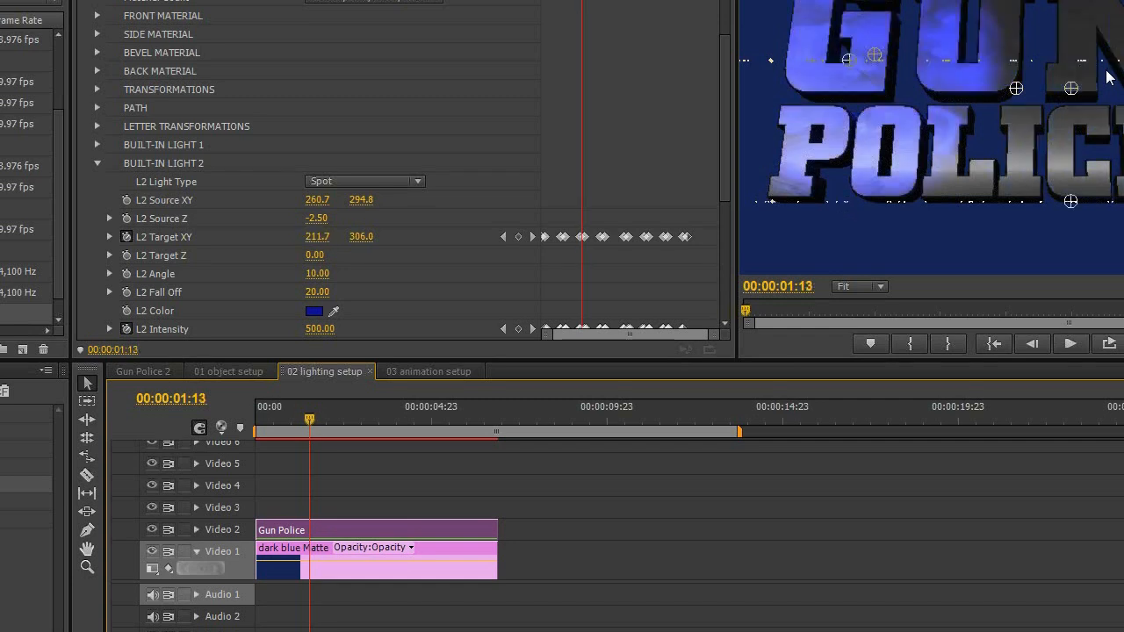
key("Right")
key("Right")
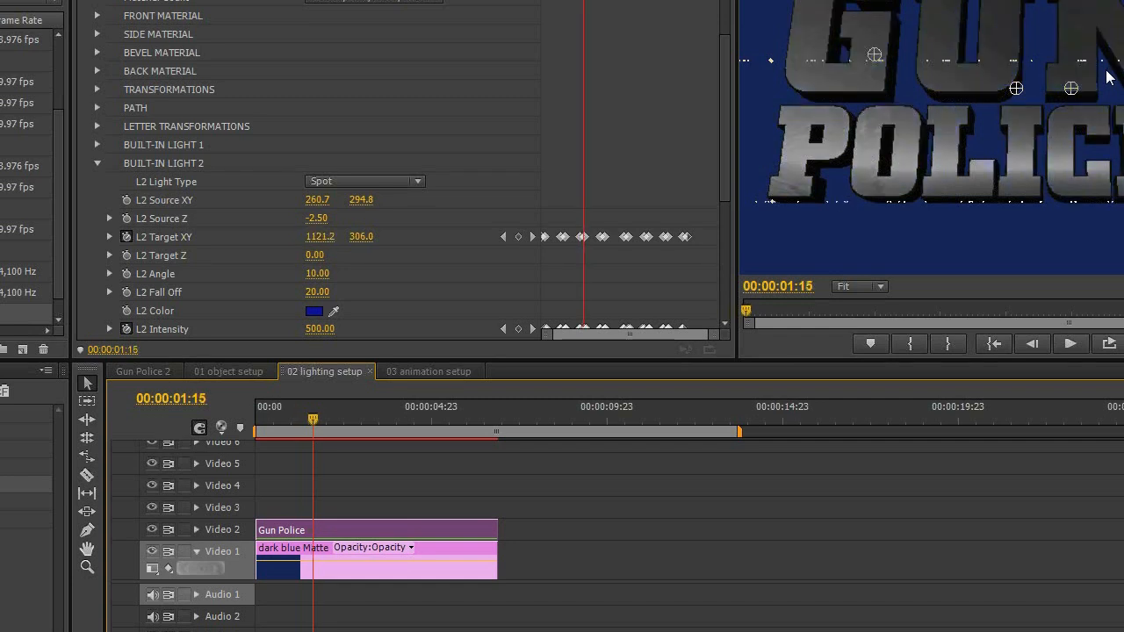
key("Right")
key("Right")
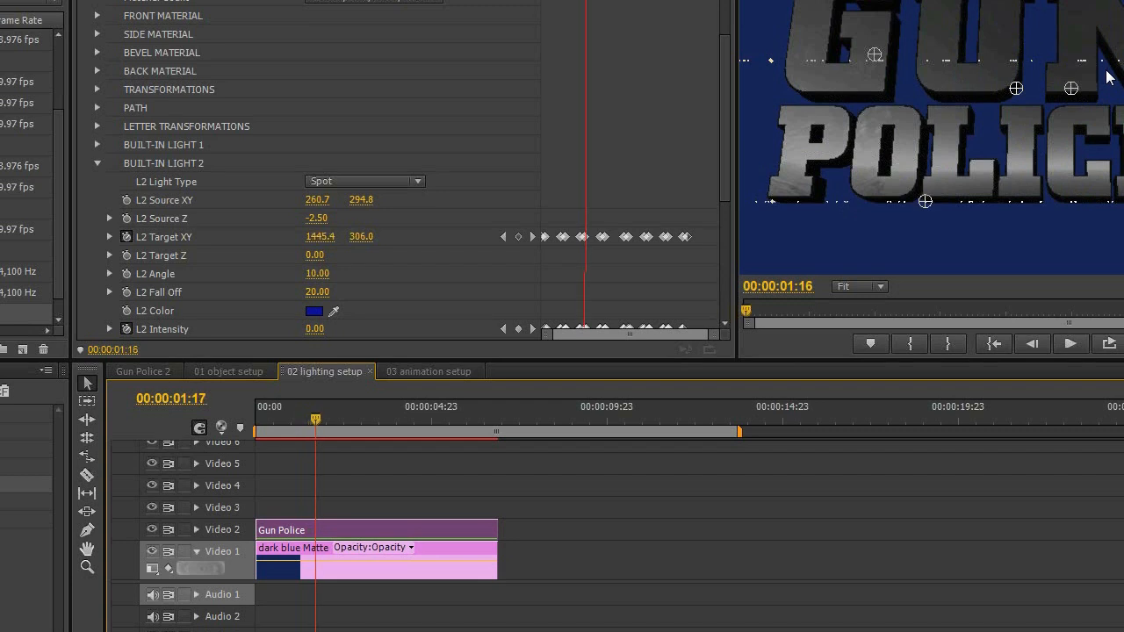
Step: Advance frame by frame from 00:00:01:17 to 00:00:02:07 to check Built-in Light 2 between its sweeps
key("Right")
key("Right")
key("Right")
key("Right")
key("Right")
key("Right")
key("Right")
key("Right")
key("Right")
key("Right")
key("Right")
key("Right")
key("Right")
key("Right")
key("Right")
key("Right")
key("Right")
key("Right")
key("Right")
key("Right")
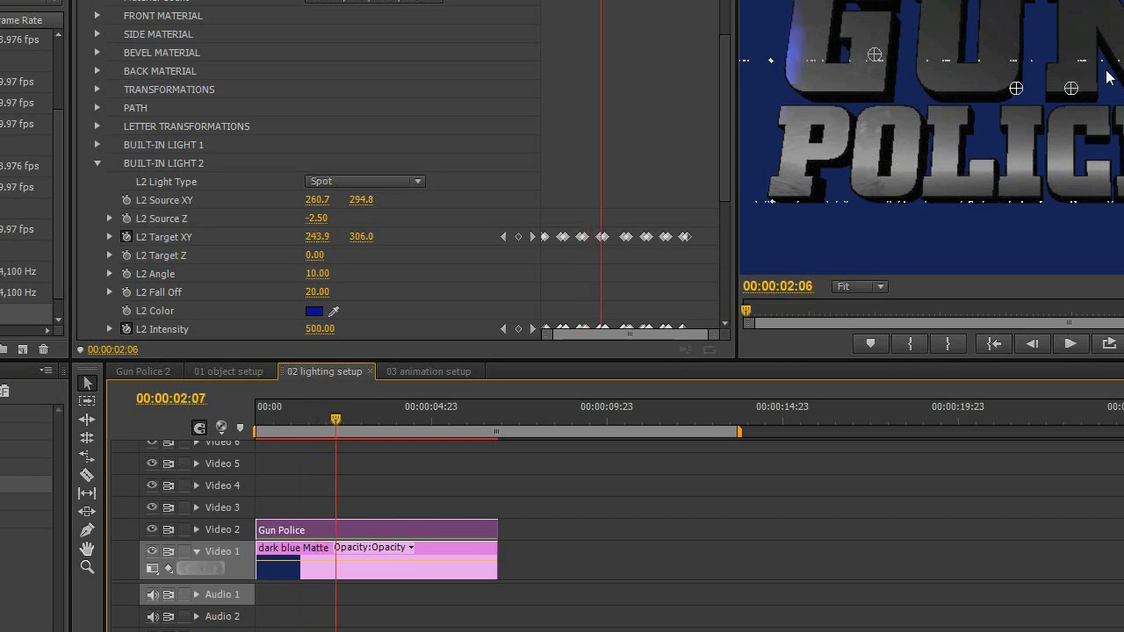
Step: Step back and forth between 00:00:02:05 and 00:00:02:10 to examine the light sweep's target and intensity values
key("Right")
key("Right")
key("Right")
key("Left")
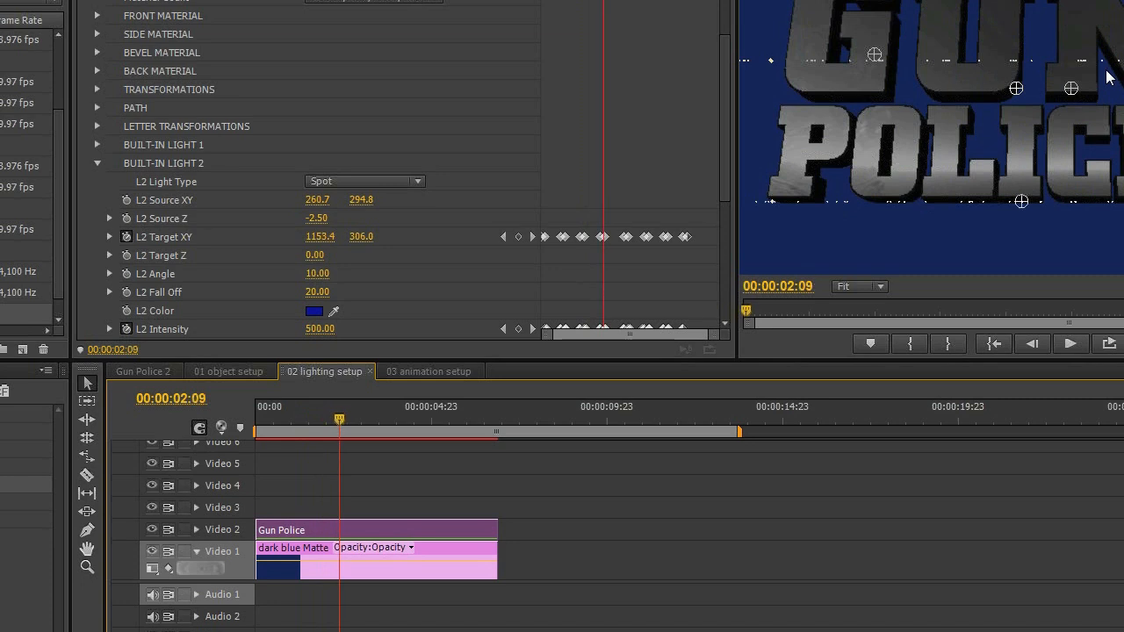
key("Left")
key("Left")
key("Left")
key("Left")
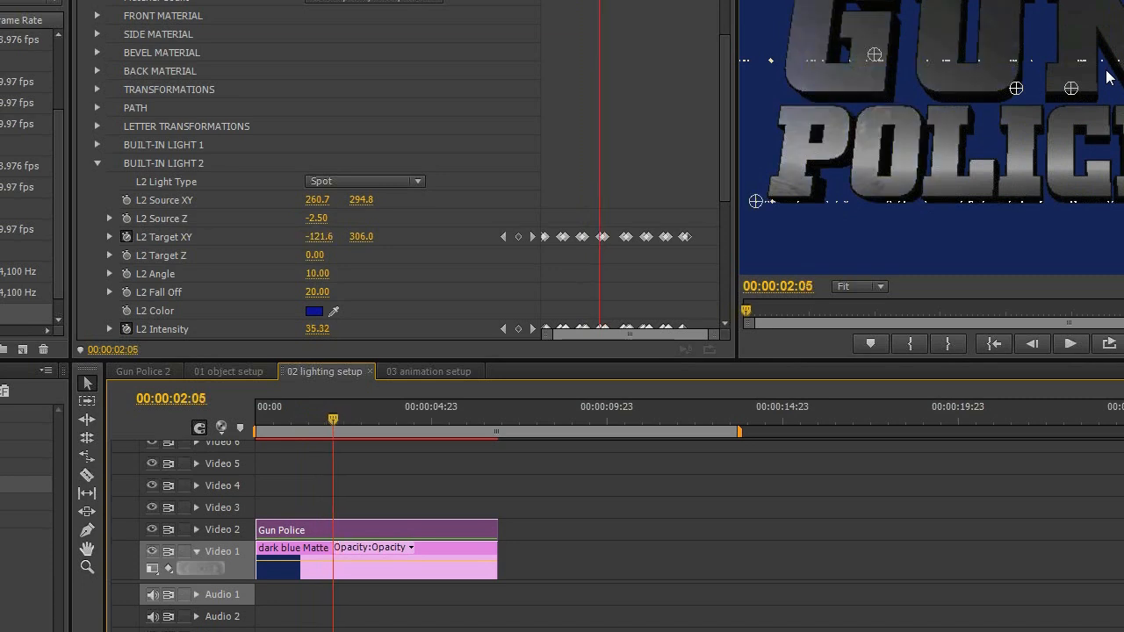
key("Right")
key("Right")
key("Left")
key("Left")
key("Right")
key("Right")
key("Right")
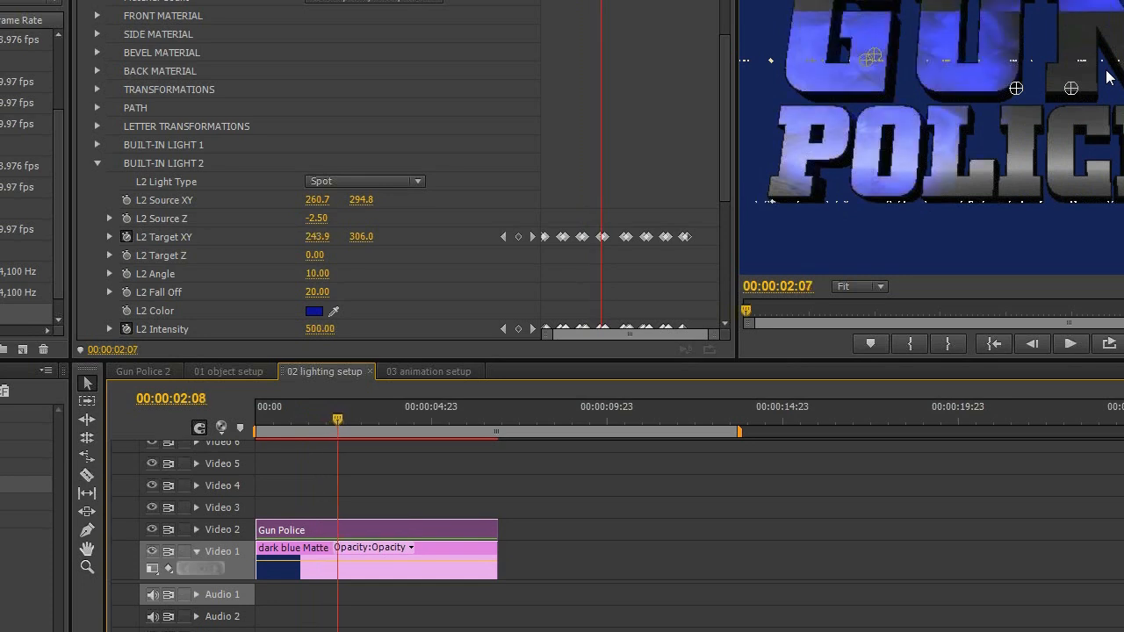
key("Right")
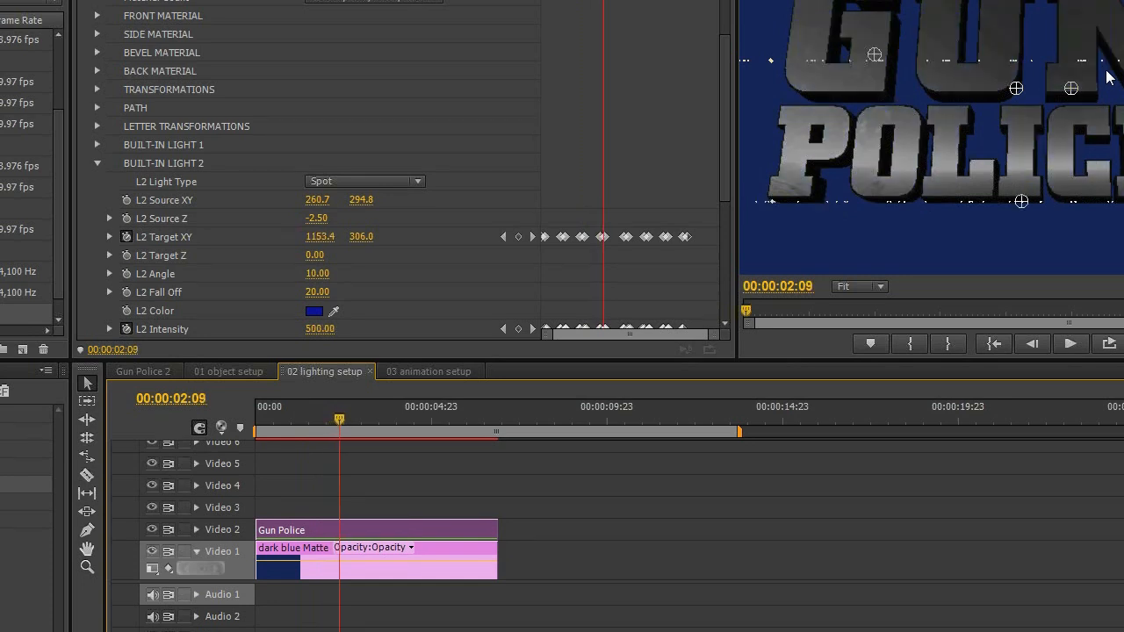
key("Right")
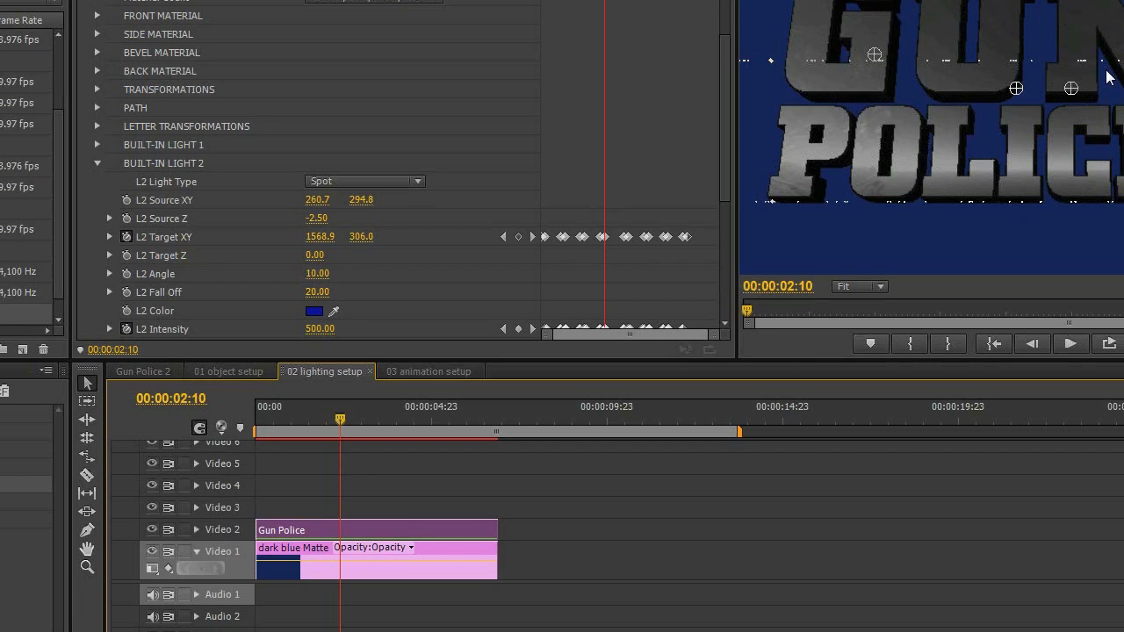
Step: Advance frame by frame from 00:00:02:10 to 00:00:03:08 to examine Built-in Light 2's reset and following sweep
key("Right")
key("Right")
key("Right")
key("Right")
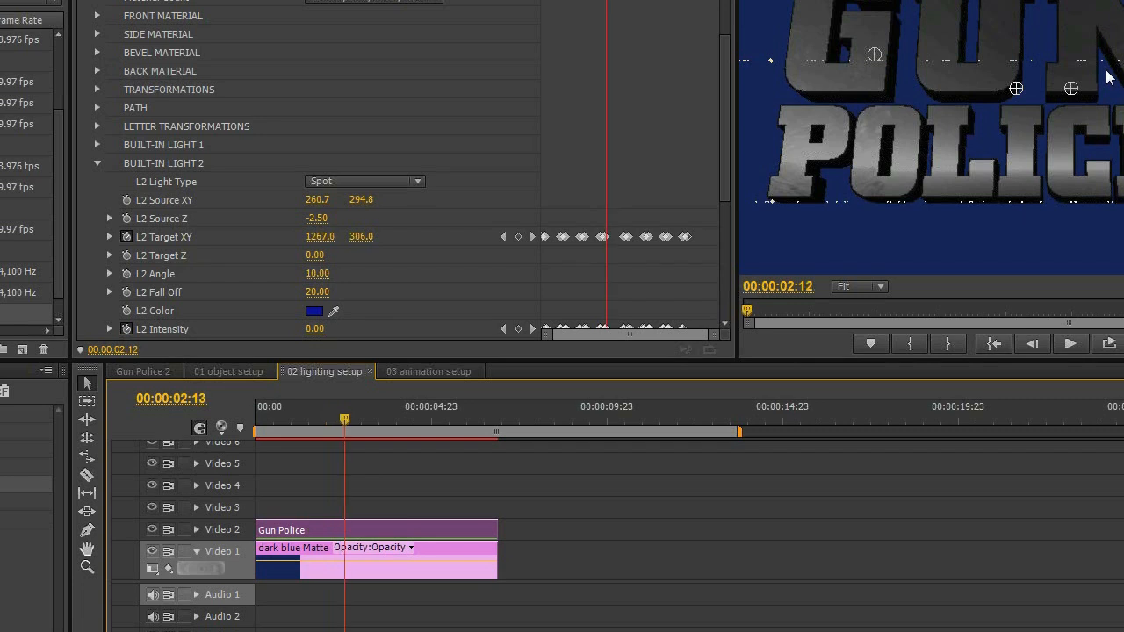
key("Right")
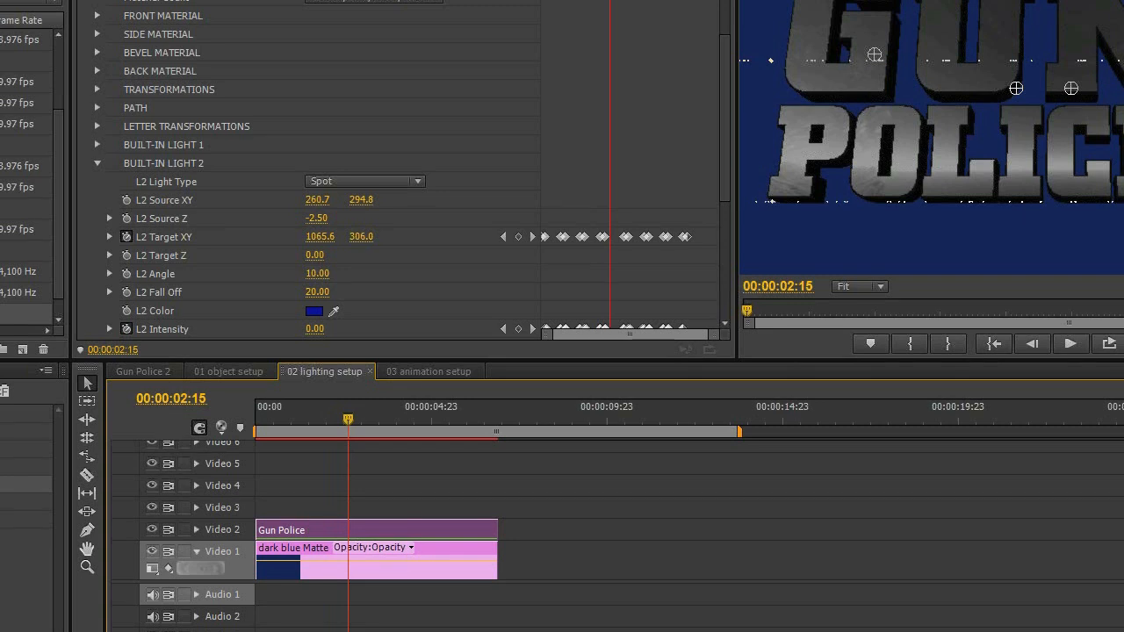
key("Right")
key("Right")
key("Right")
key("Right")
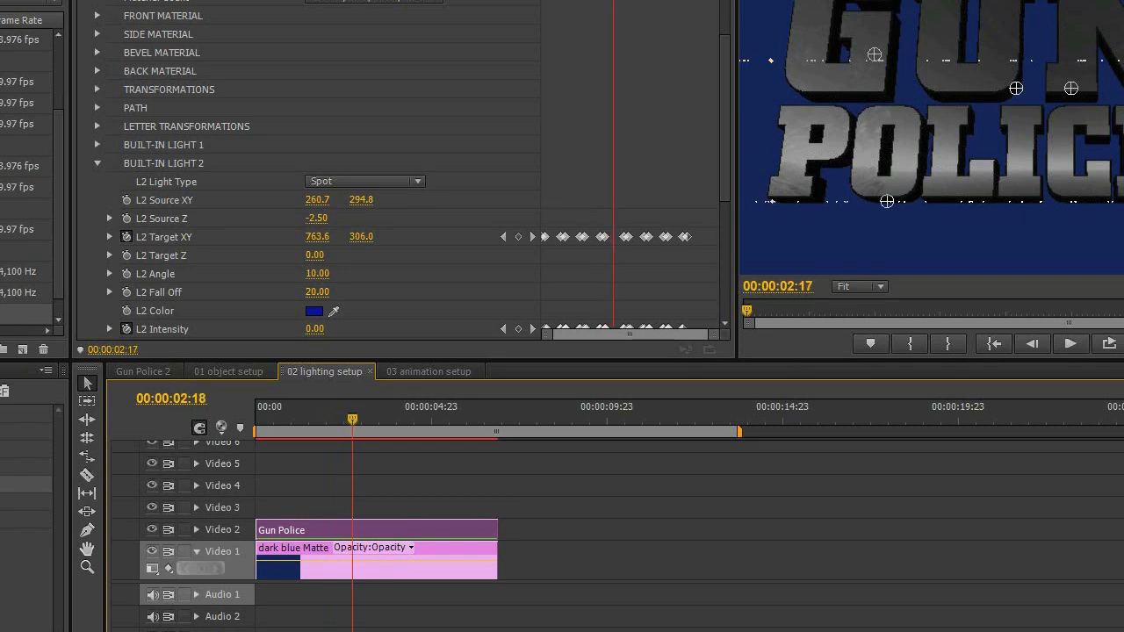
key("Right")
key("Right")
key("Right")
key("Right")
key("Right")
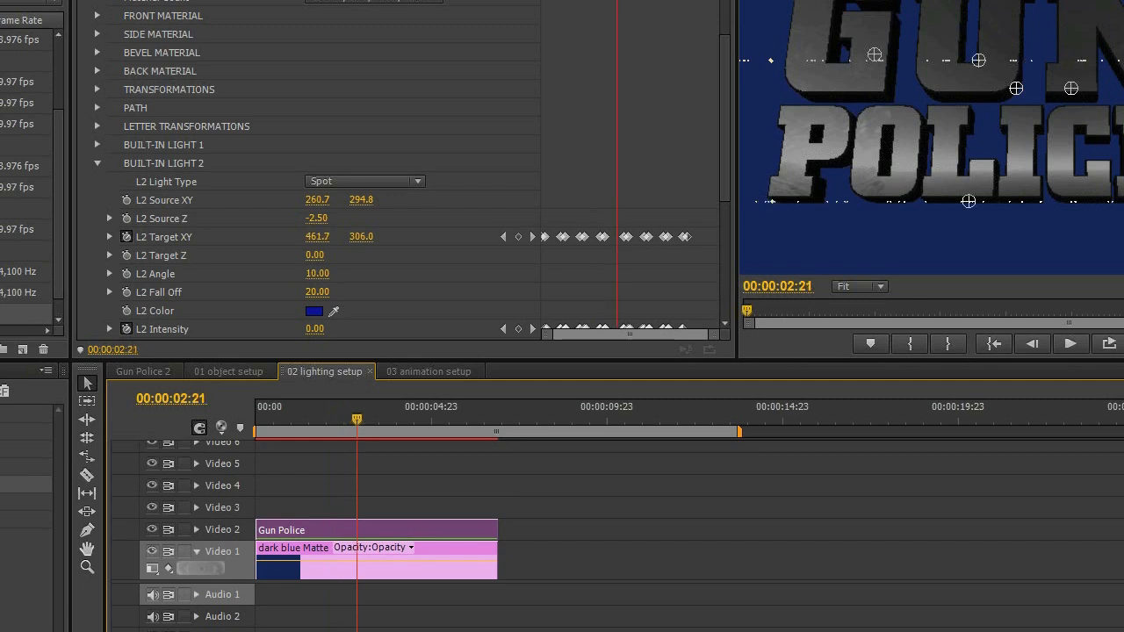
key("Right")
key("Right")
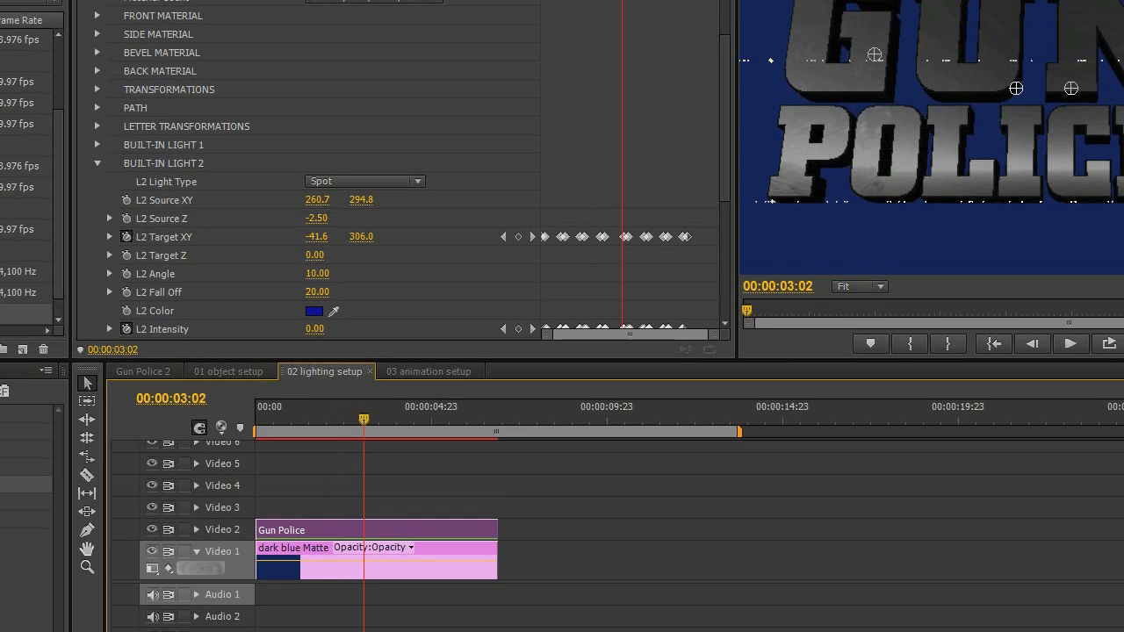
key("Right")
key("Right")
key("Right")
key("Right")
key("Right")
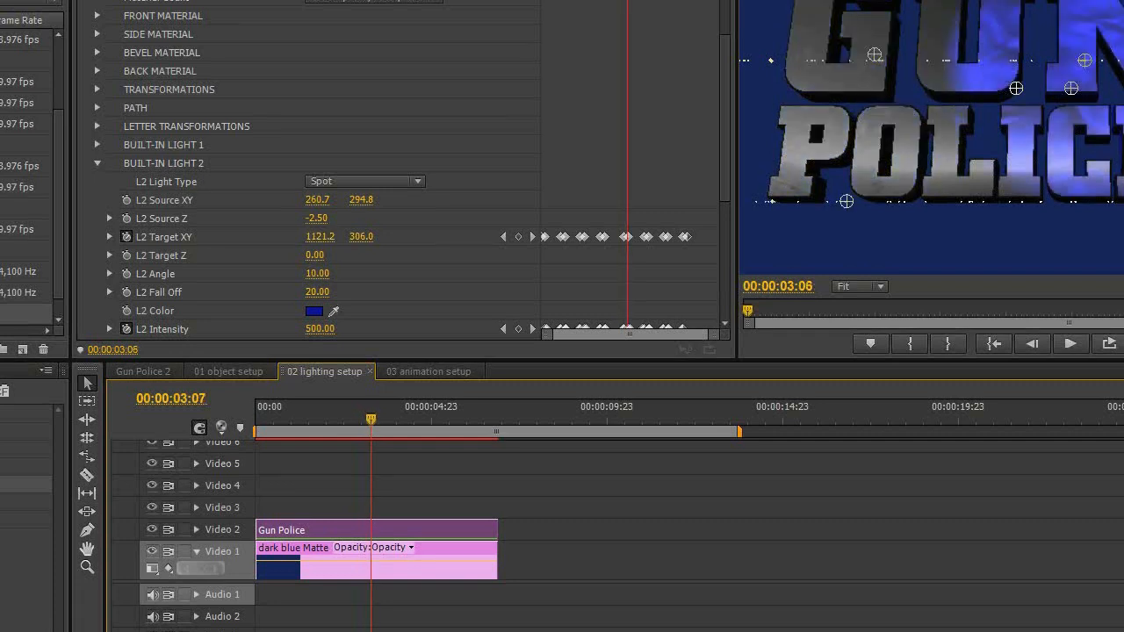
key("Right")
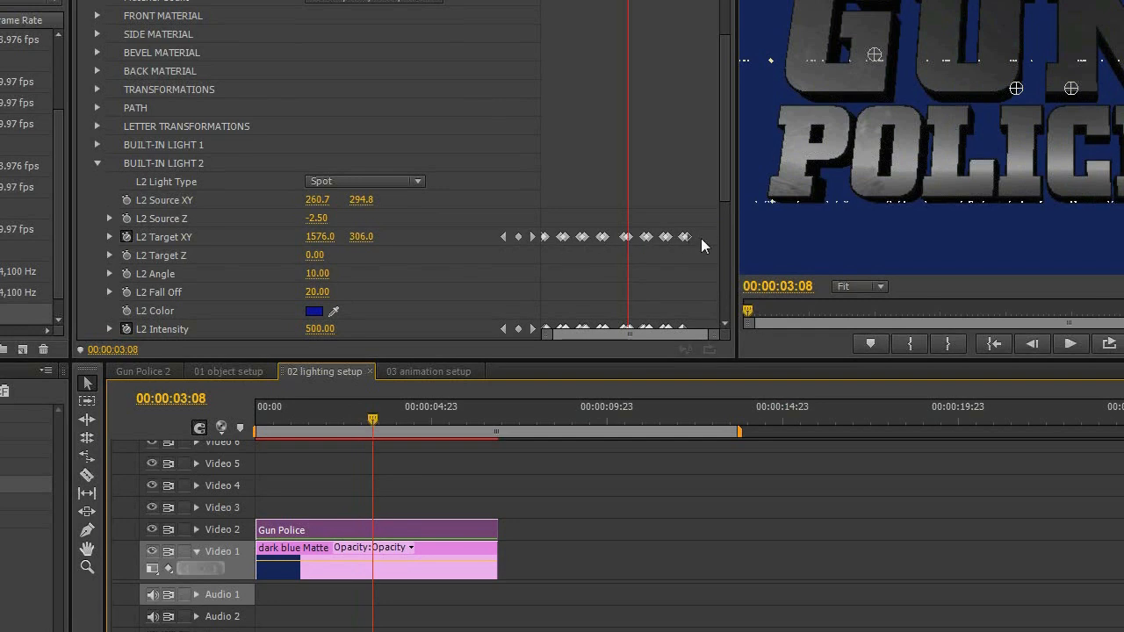
Step: Compare Built-in Light 2's Target XY keyframes at 00:00:03:04 and 00:00:03:08
key("Left")
key("Left")
key("Left")
key("Left")
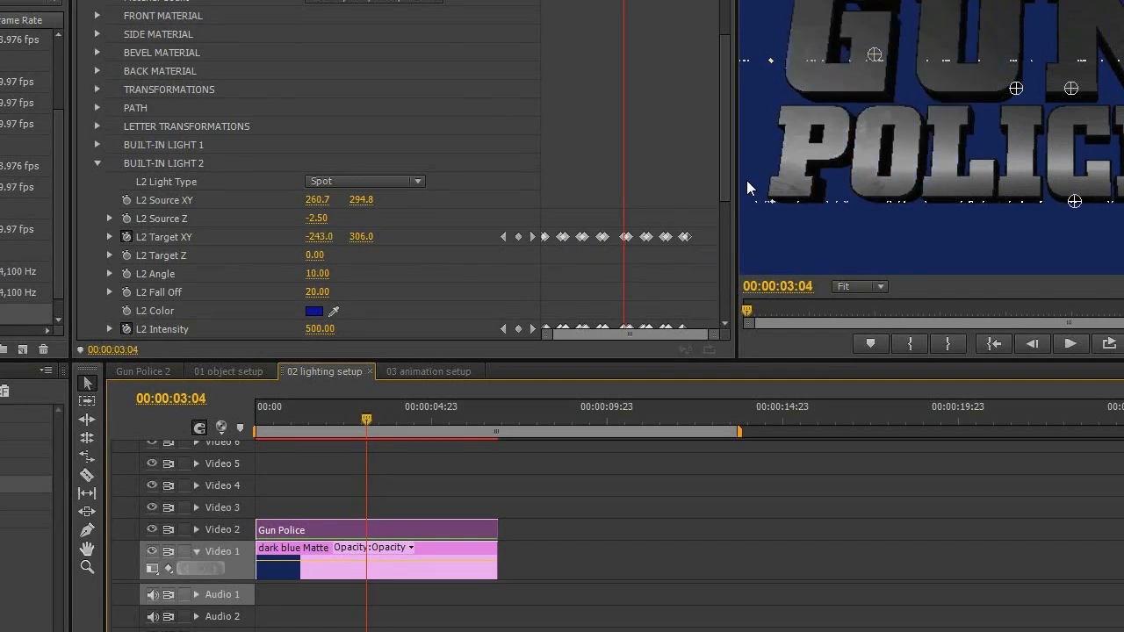
key("Right")
key("Right")
key("Right")
key("Right")
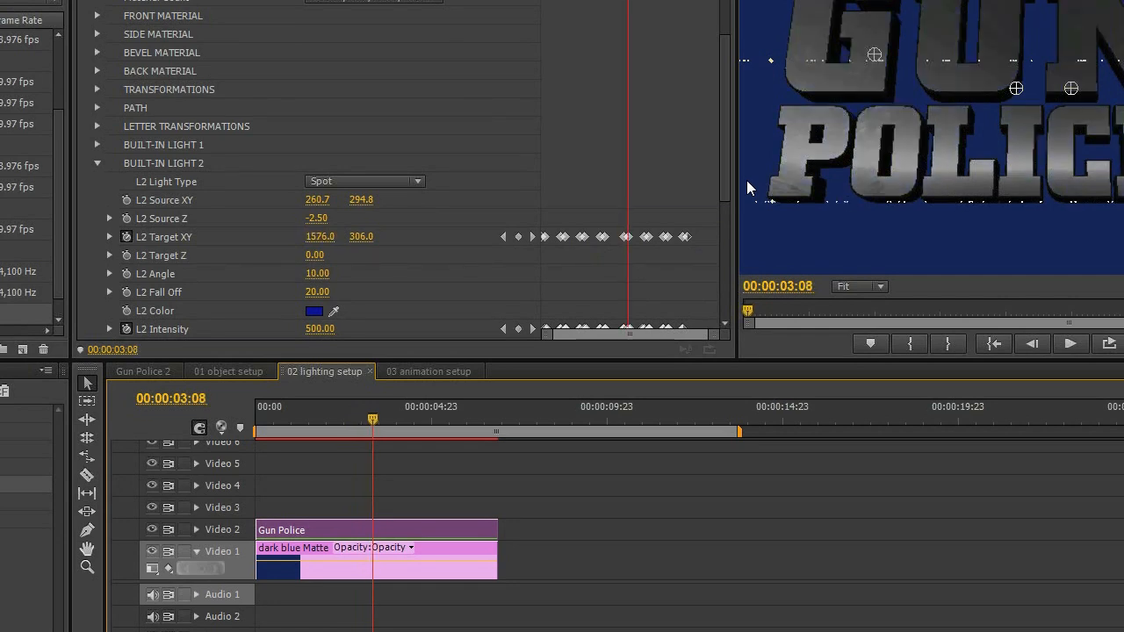
Step: Step back and forth between 00:00:03:22 and 00:00:04:02 to compare Built-in Light 2's Target XY with its Intensity keyframes
left_click(731, 89)
left_click_drag(725, 117, 726, 123)
scroll(625, 240, "down", 3)
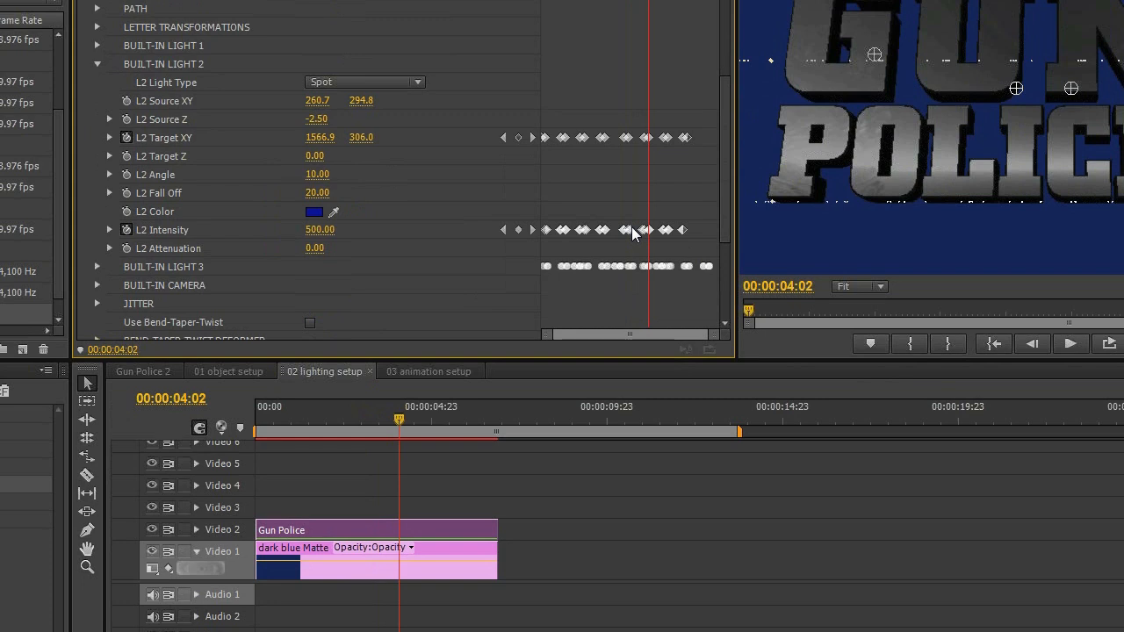
key("Left")
key("Left")
key("Left")
key("Left")
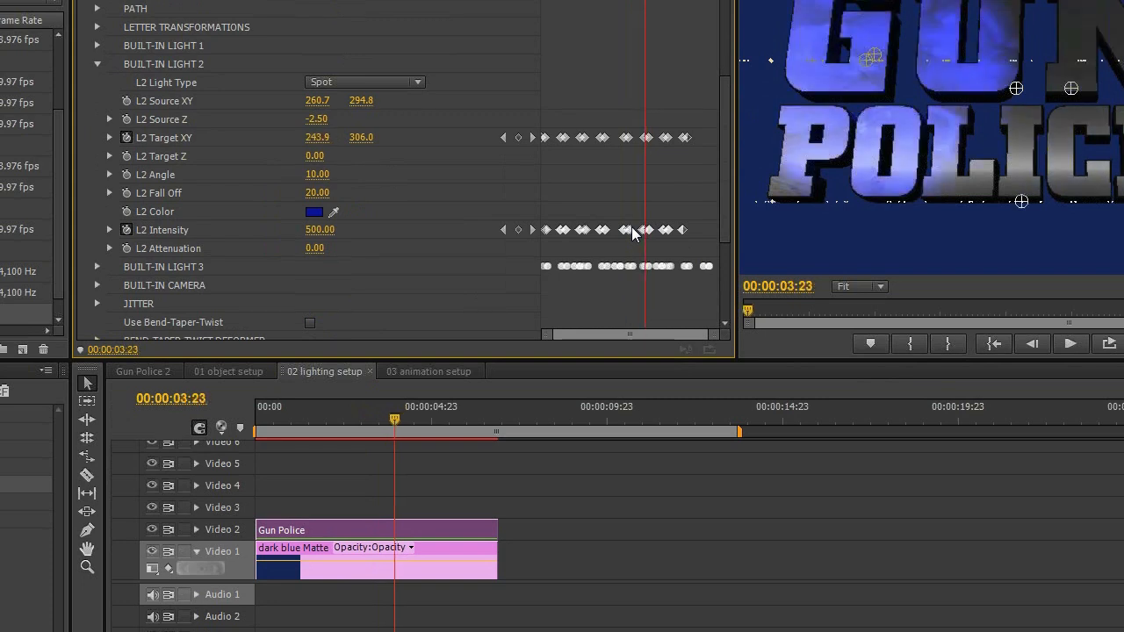
key("Right")
key("Right")
key("Left")
key("Left")
key("Right")
key("Right")
key("Right")
key("Left")
key("Left")
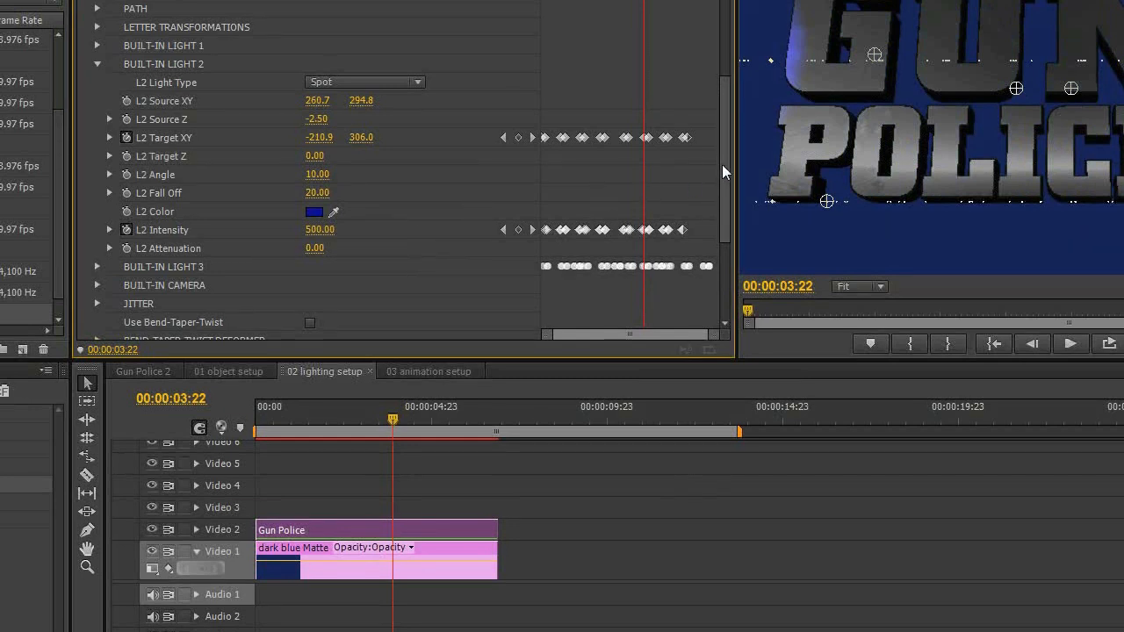
Step: Turn off Built-in Light 2 and enable Built-in Light 3 in the BCC Extruded Text effect
scroll(722, 167, "down", 2)
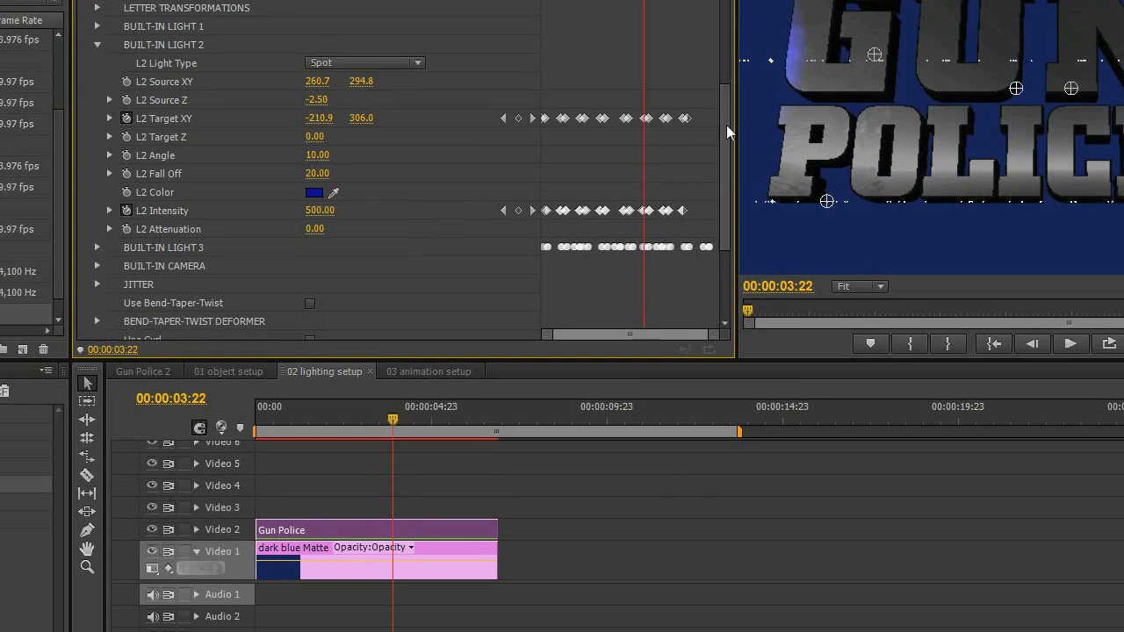
scroll(726, 125, "up", 1)
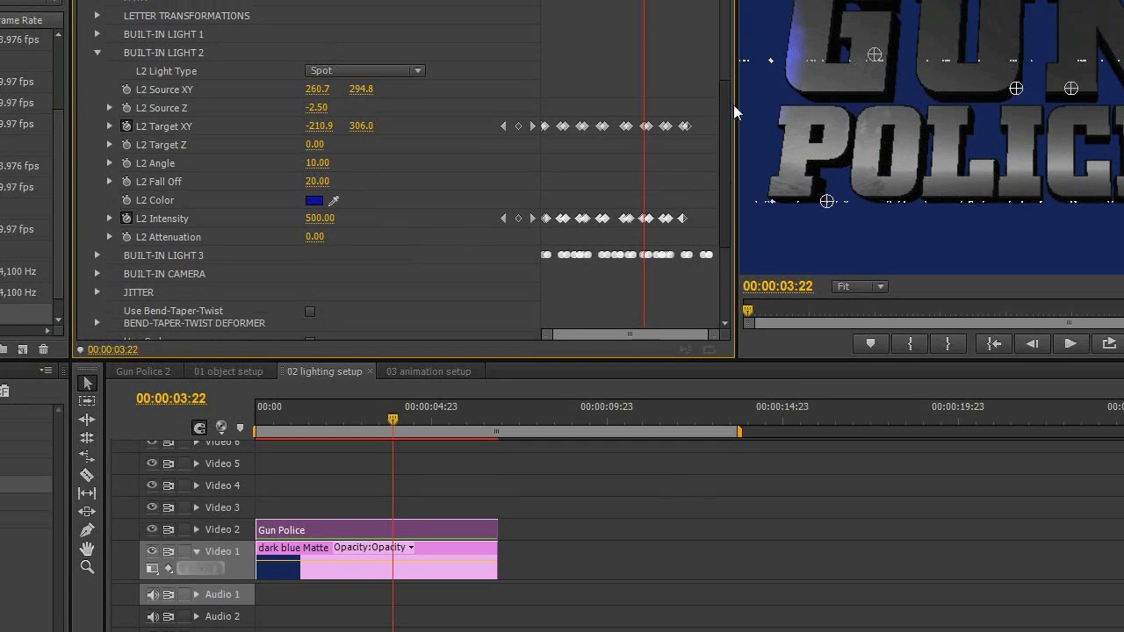
scroll(317, 126, "up", 10)
left_click(309, 145)
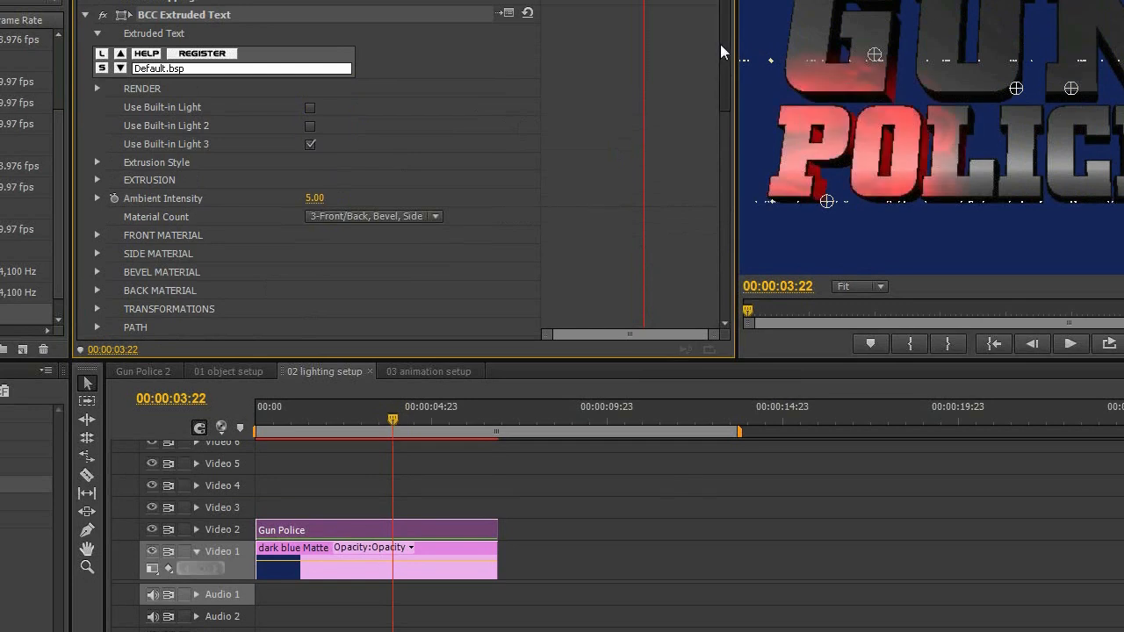
Step: Collapse the Built-in Light 2 settings and expand the Built-in Light 3 settings
left_click_drag(719, 44, 702, 194)
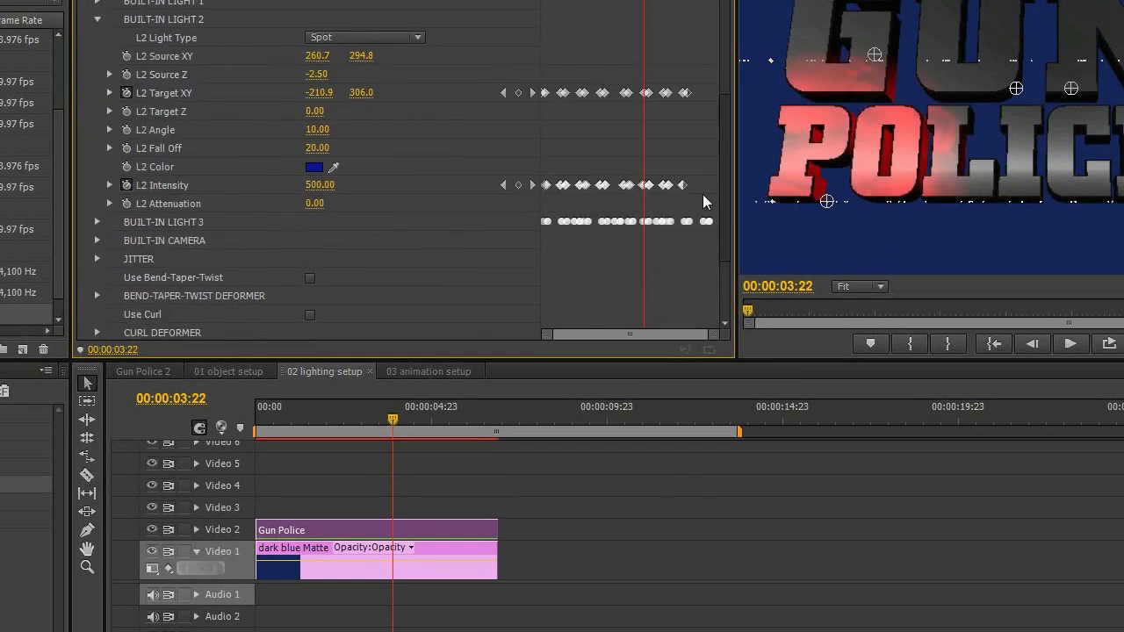
left_click(97, 19)
left_click(96, 89)
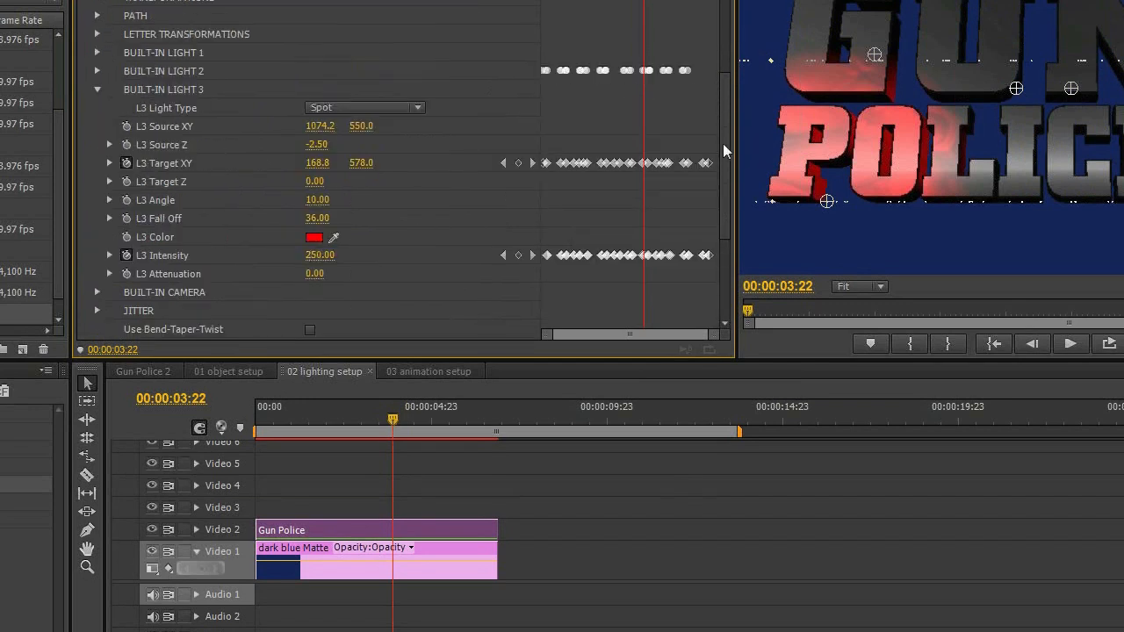
Step: Preview the sequence from 00:00:00:05 to examine Built-in Light 3's animation
left_click(282, 425)
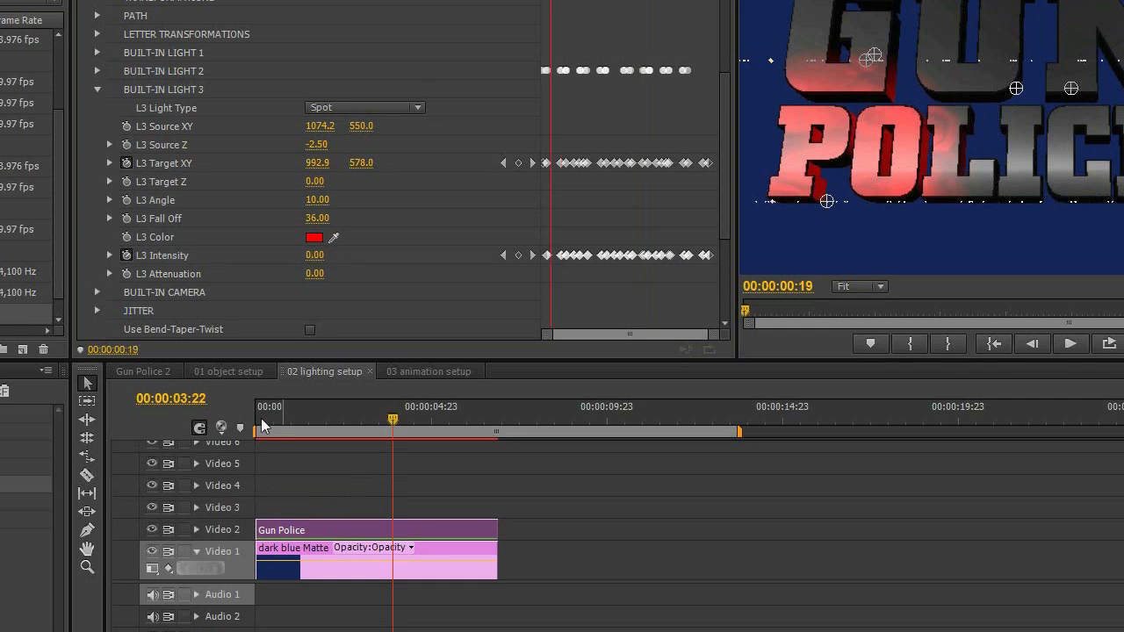
left_click(261, 426)
key("space")
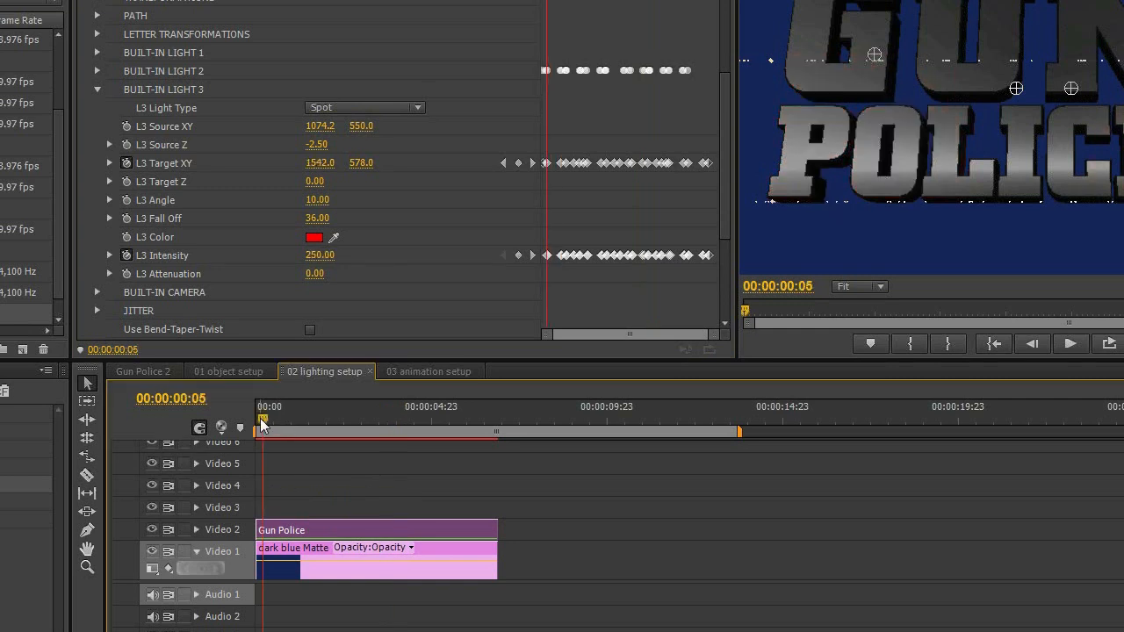
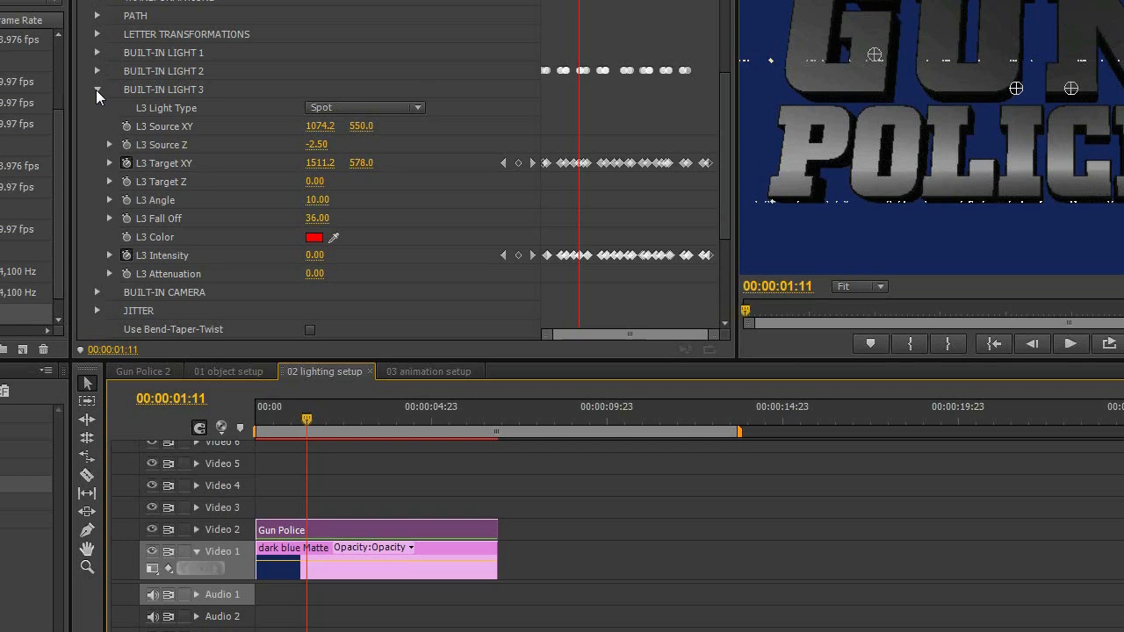
Step: Collapse the Built-in Light 3 settings and scrub the lighting setup sequence to 00:00:03:01 to examine the three lights together
left_click(96, 90)
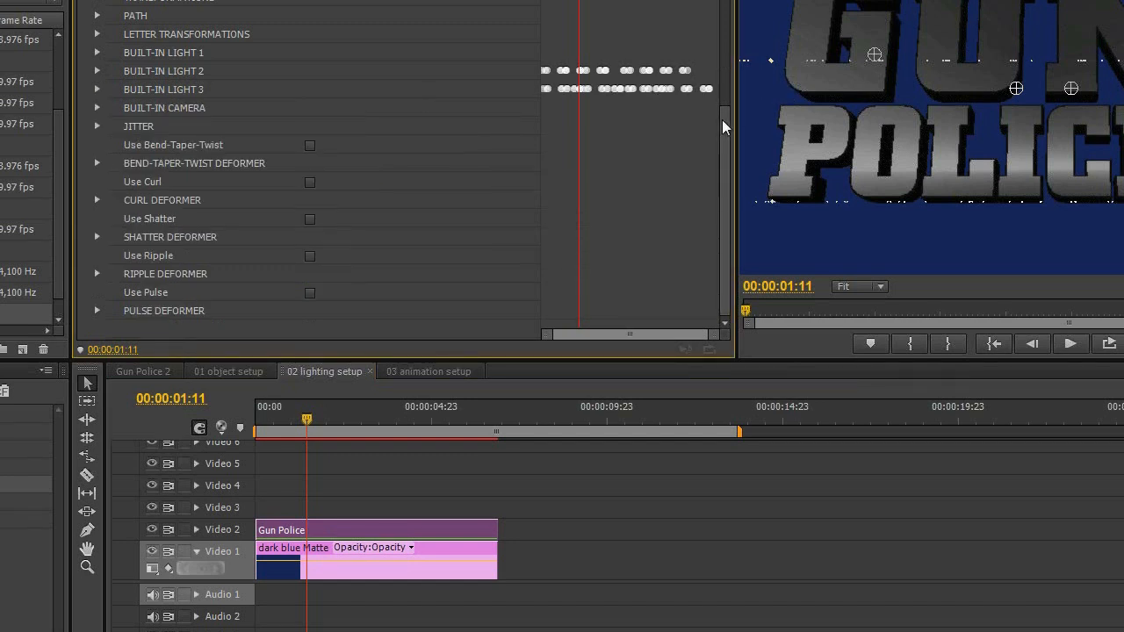
left_click_drag(722, 119, 730, 4)
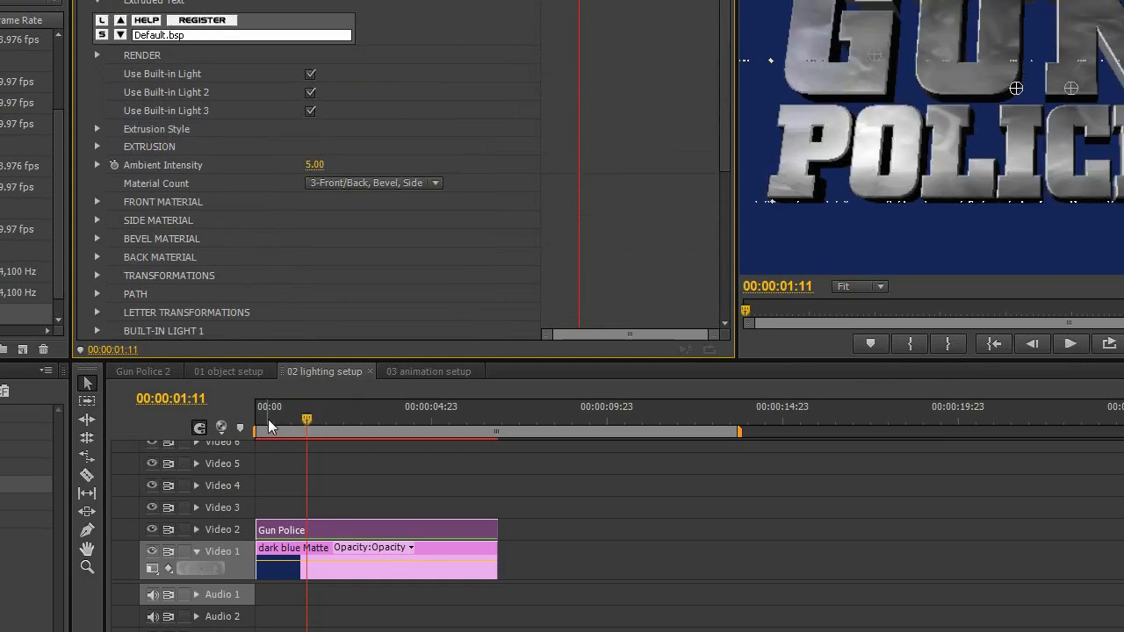
left_click_drag(268, 420, 362, 413)
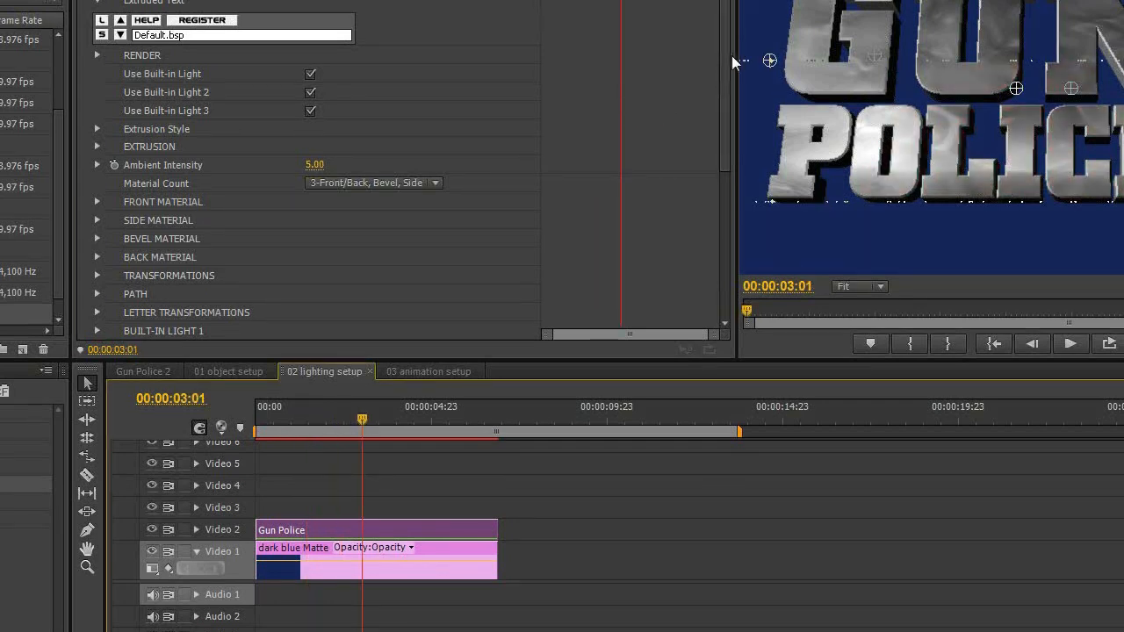
left_click_drag(725, 59, 731, 151)
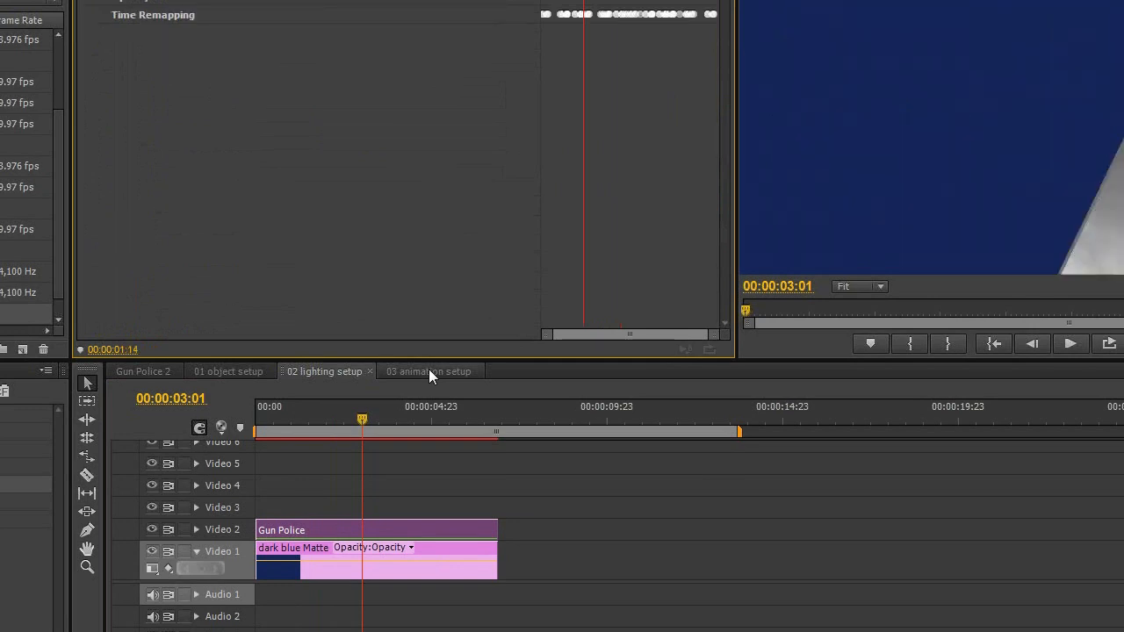
Step: Open the 03 animation setup sequence and scrub from its start to 00:00:03:09 to preview the title's animation
left_click(429, 371)
left_click(749, 309)
left_click_drag(263, 420, 333, 409)
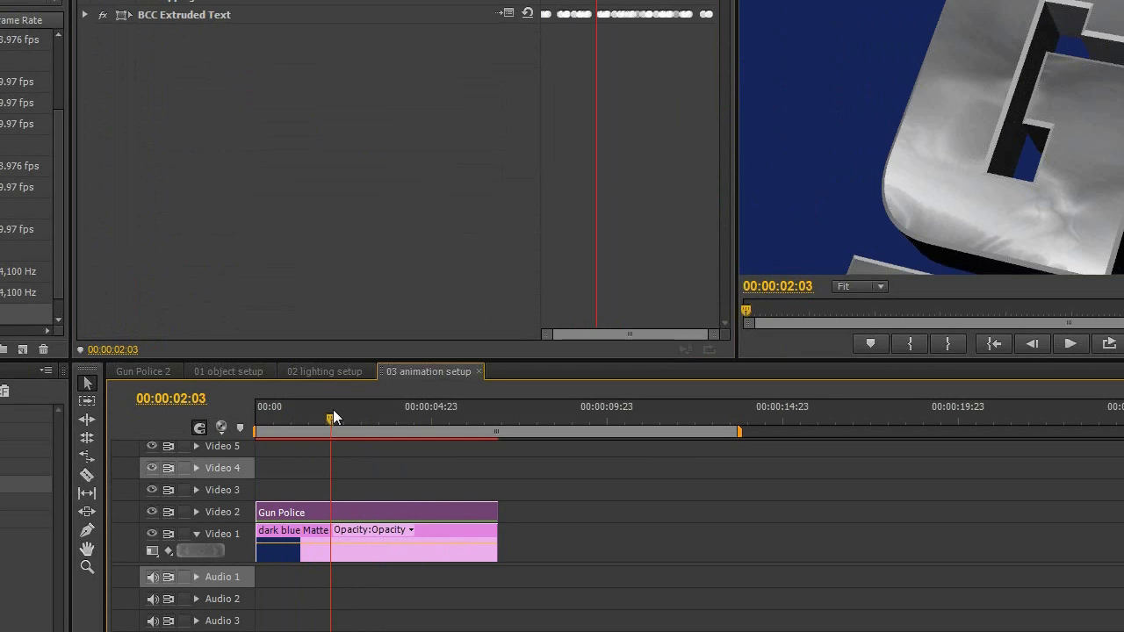
left_click_drag(333, 409, 377, 409)
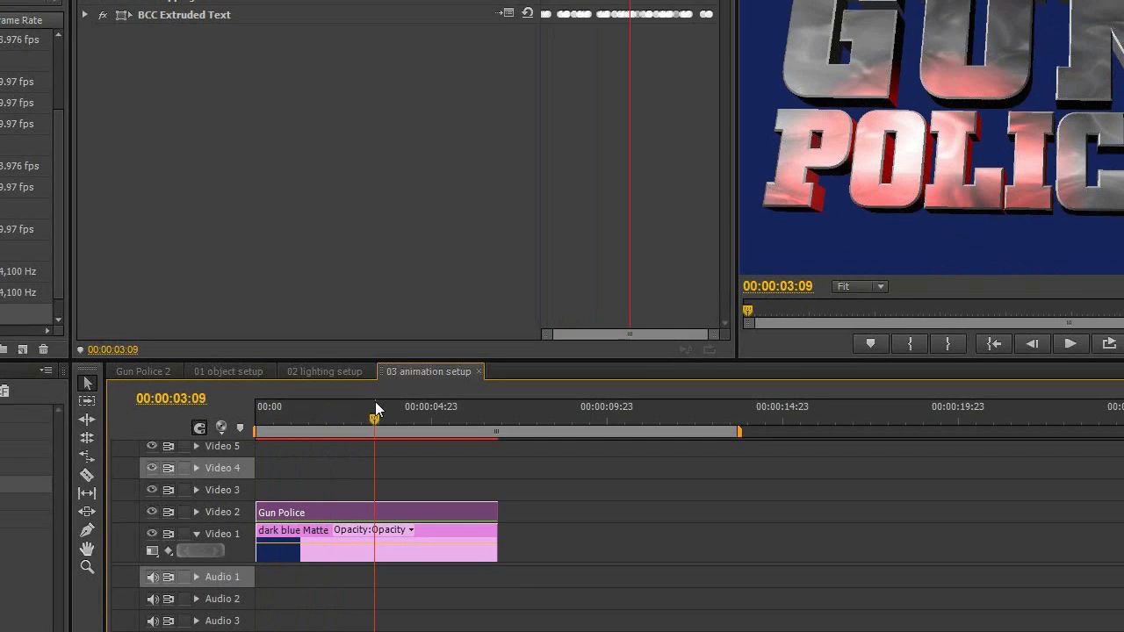
Step: Expand the BCC Extruded Text effect and its Built-in Camera settings to show the camera's keyframed parameters
left_click(85, 18)
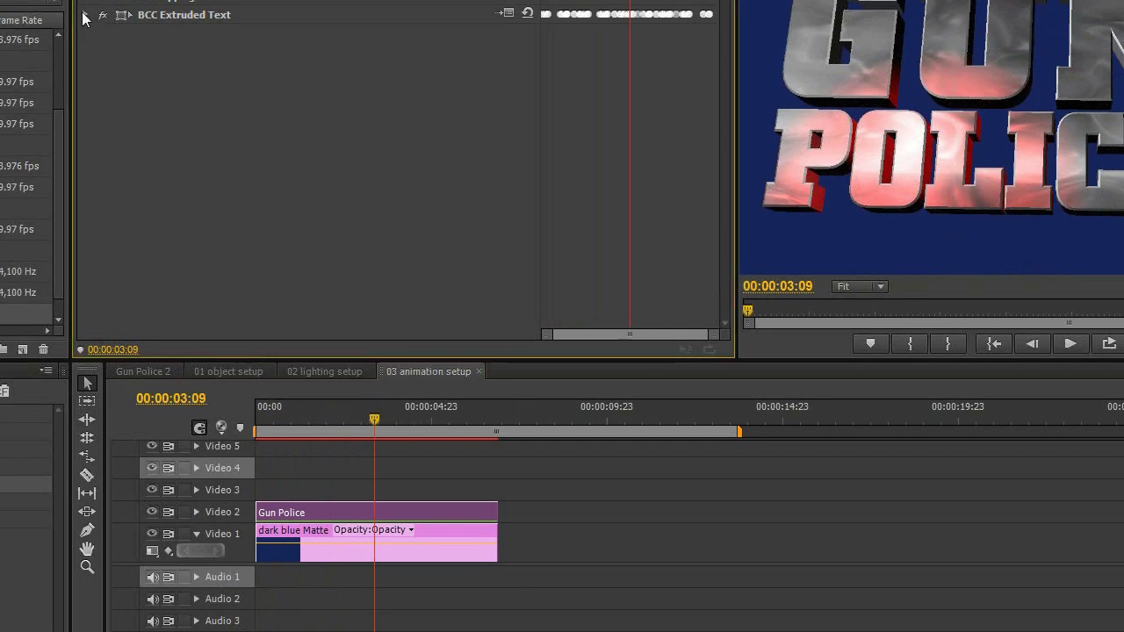
left_click(84, 17)
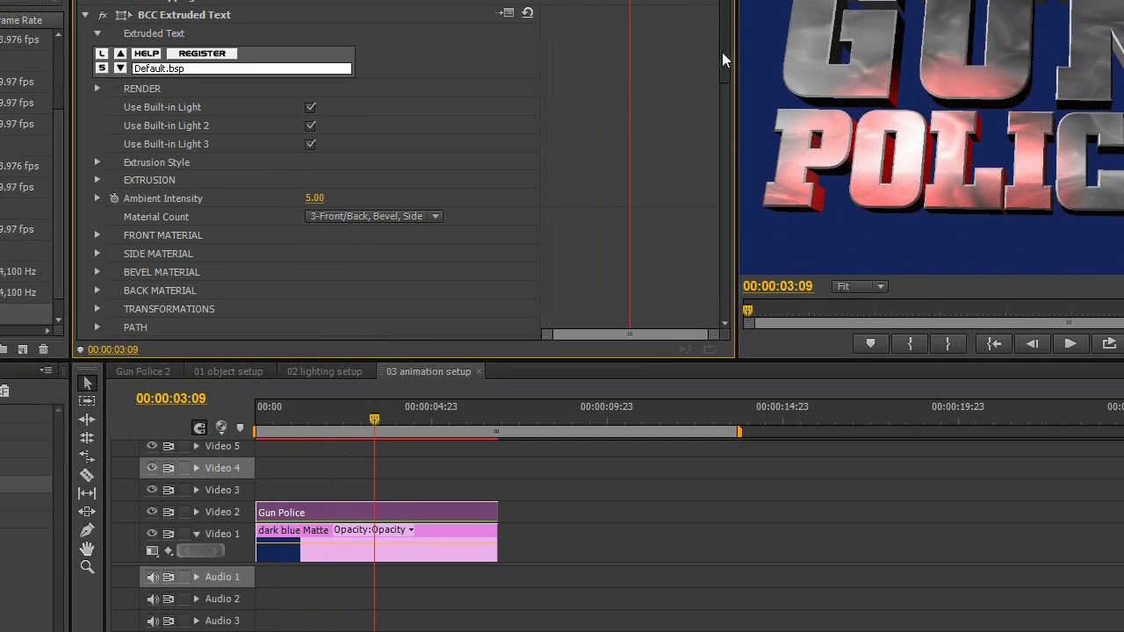
left_click_drag(722, 53, 733, 168)
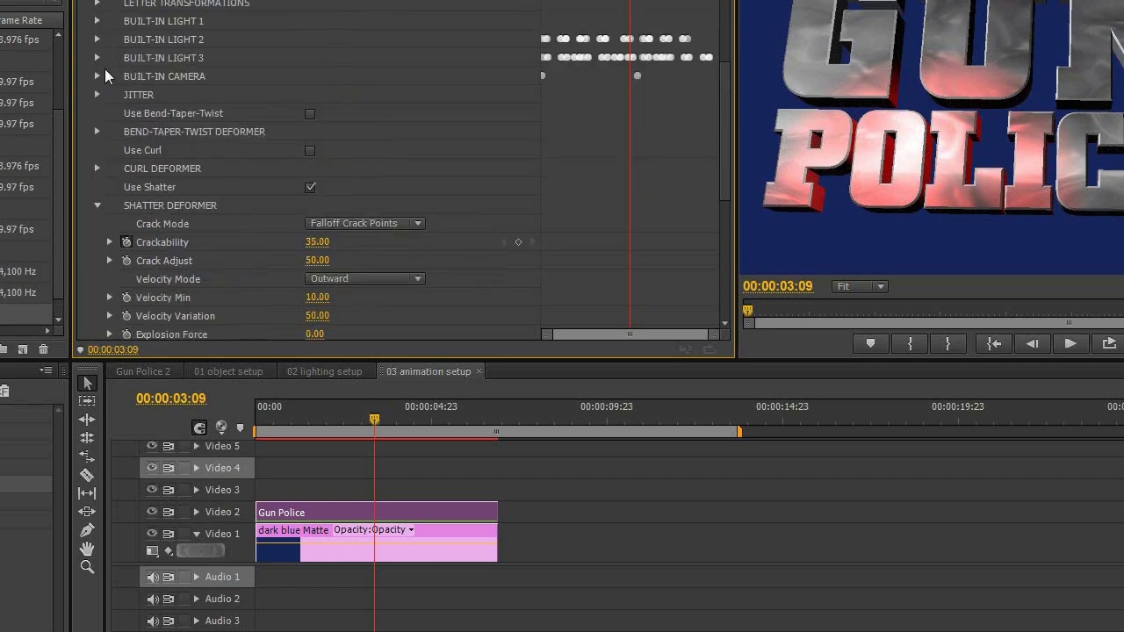
left_click(97, 75)
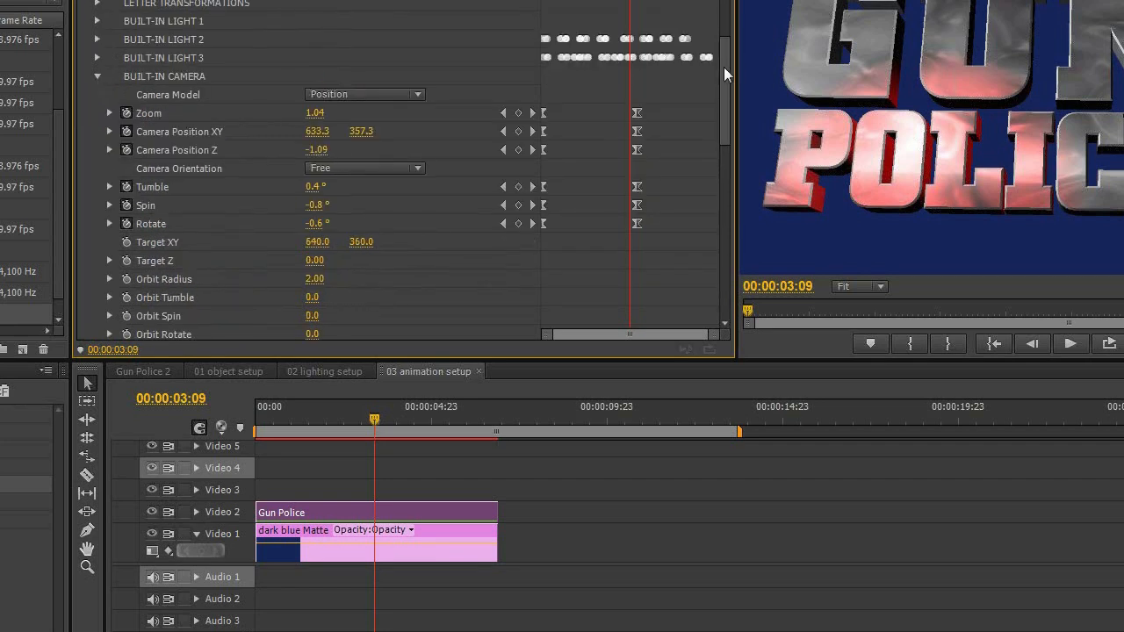
left_click_drag(725, 69, 730, 90)
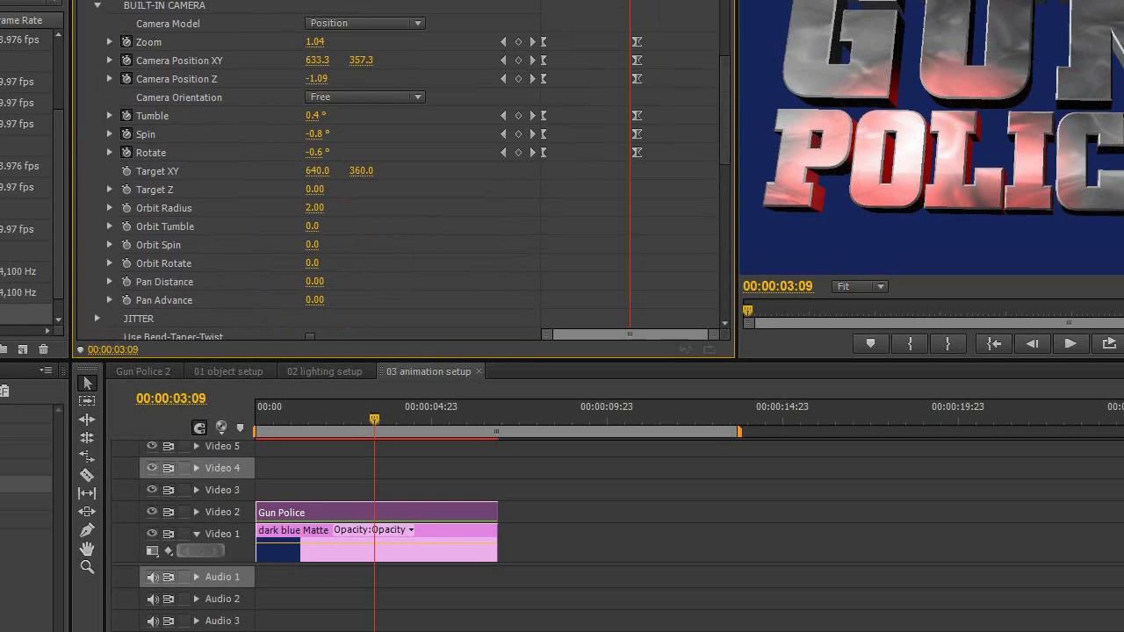
Step: Scrub back to 00:00:00:13 and step frame by frame to 00:00:03:07 to examine the Built-in Camera's zoom, position and rotation animation
left_click_drag(630, 1, 555, 1)
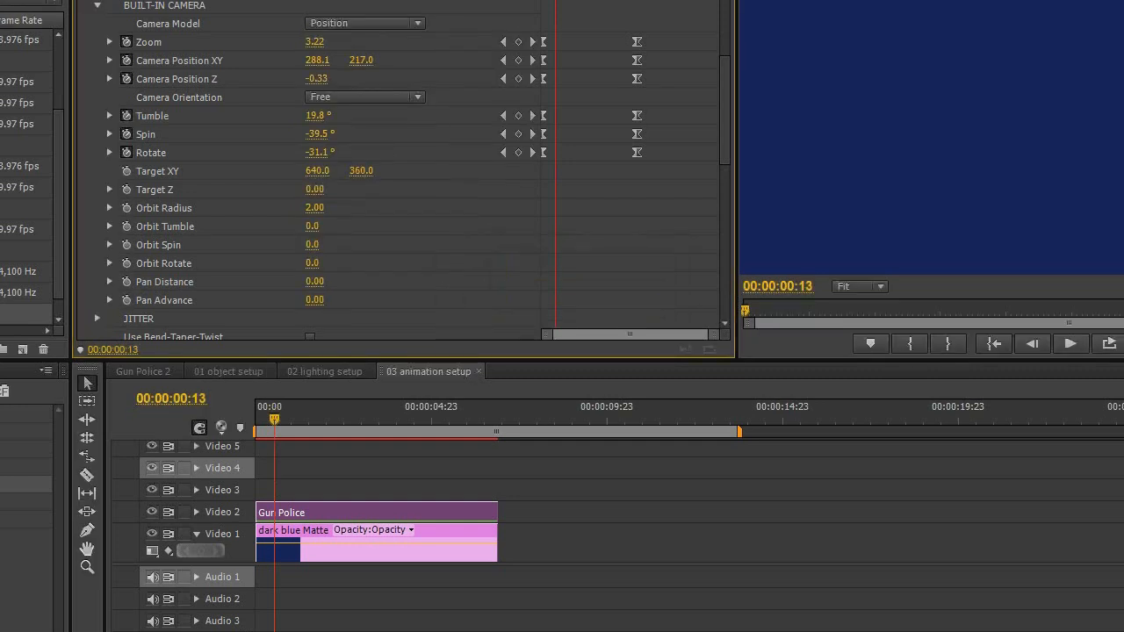
key("Right")
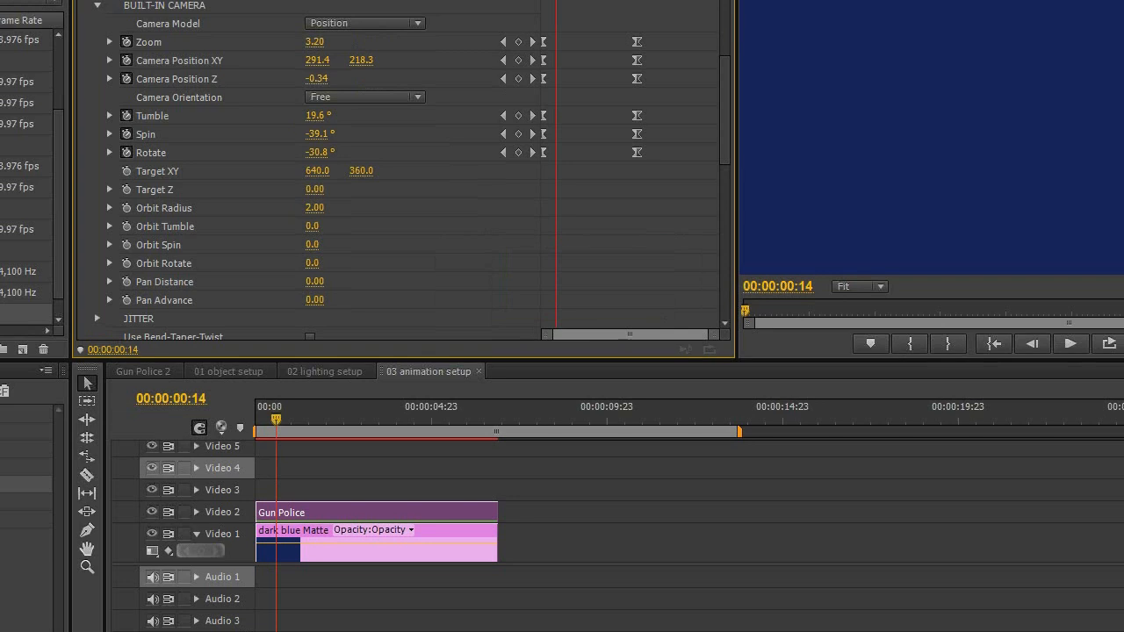
key("Right")
key("Right")
key("Right")
key("Right")
key("Right")
key("Right")
key("Right")
key("Right")
key("Right")
key("Right")
key("Right")
key("Right")
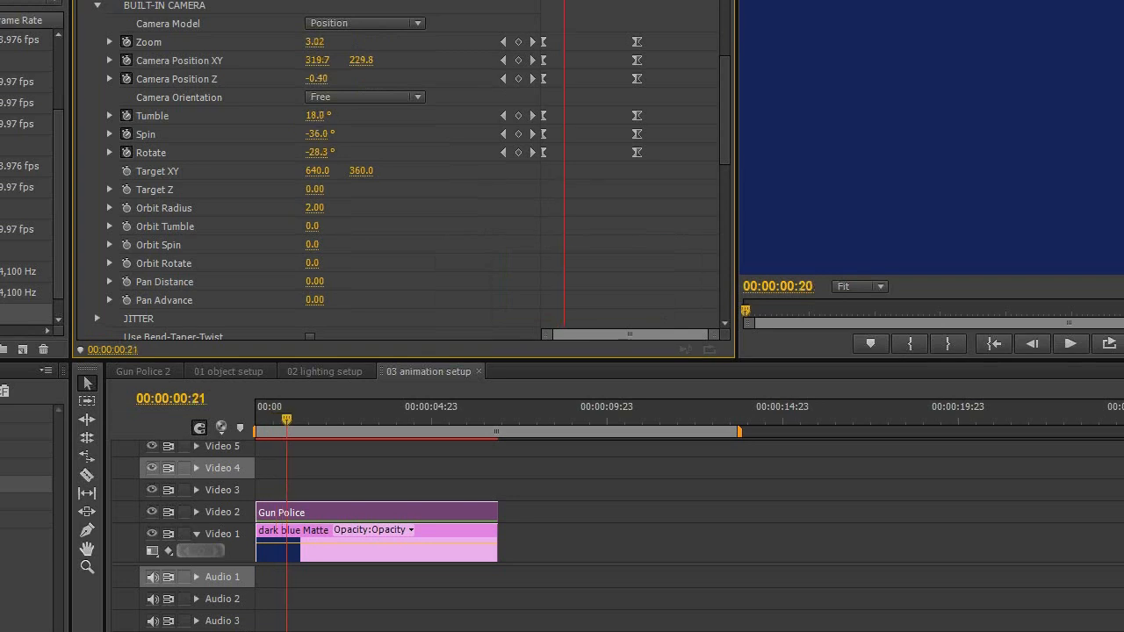
key("Right")
key("Right")
key("Right")
key("Right")
key("Right")
key("Right")
key("Right")
key("Right")
key("Right")
key("Right")
key("Right")
key("Right")
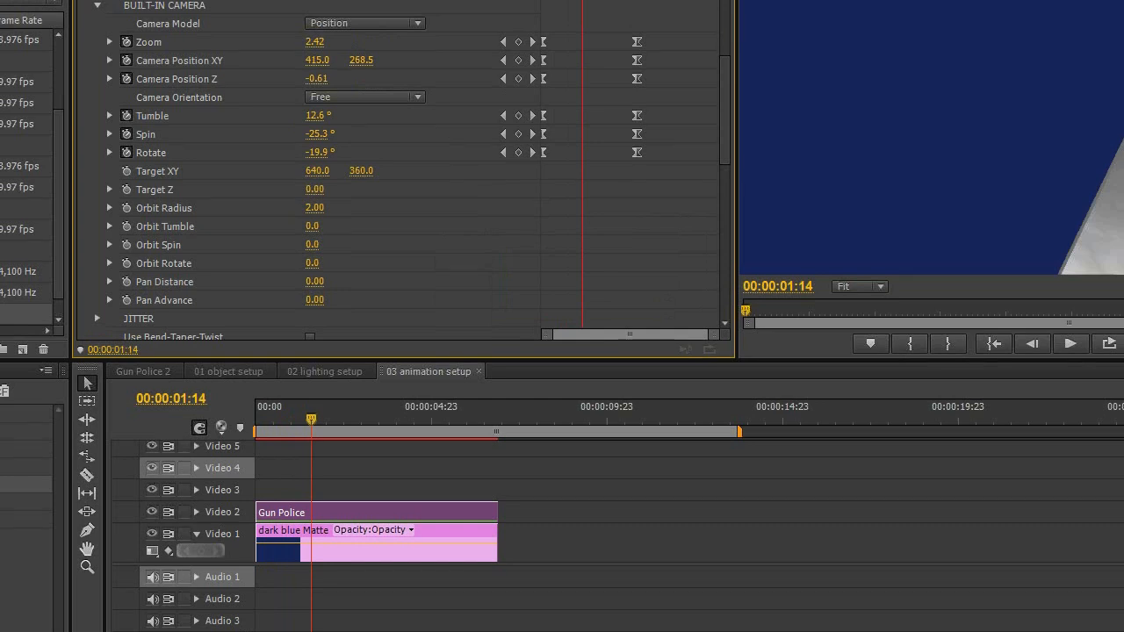
key("Right")
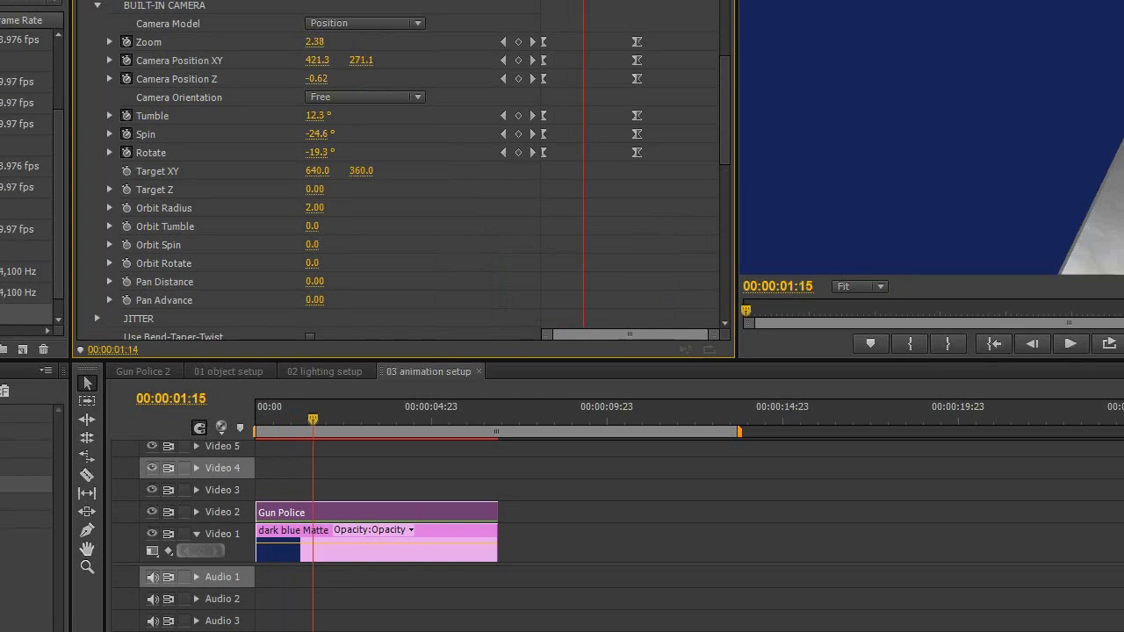
key("Right")
key("Right")
key("Right")
key("Right")
key("Right")
key("Right")
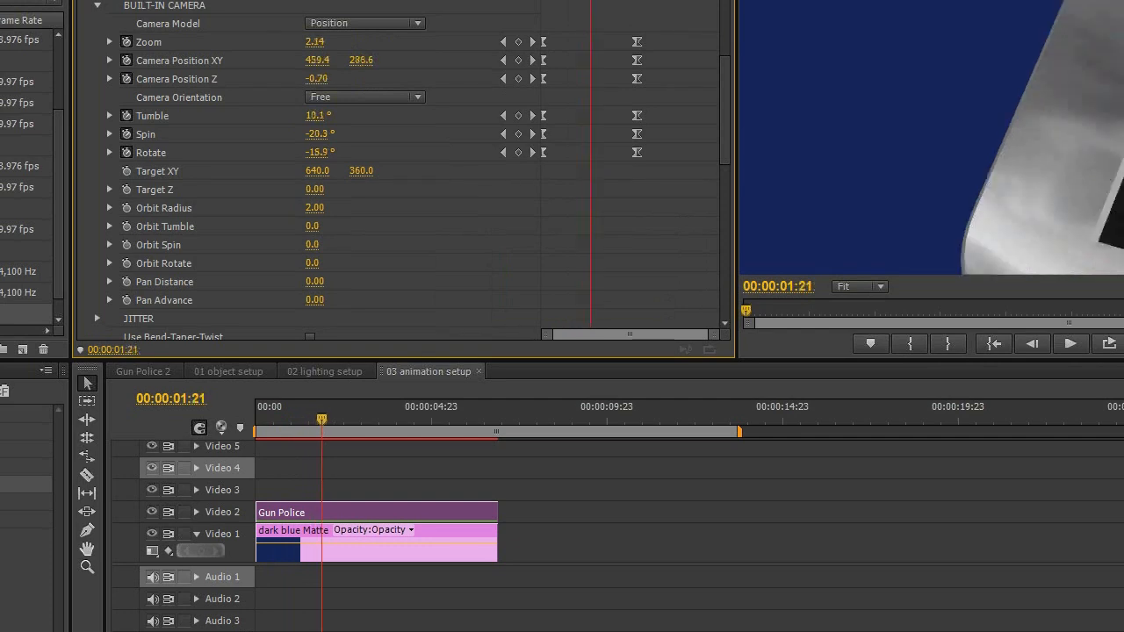
key("Right")
key("Right")
key("Right")
key("Right")
key("Right")
key("Right")
key("Right")
key("Right")
key("Right")
key("Right")
key("Right")
key("Right")
key("Right")
key("Right")
key("Right")
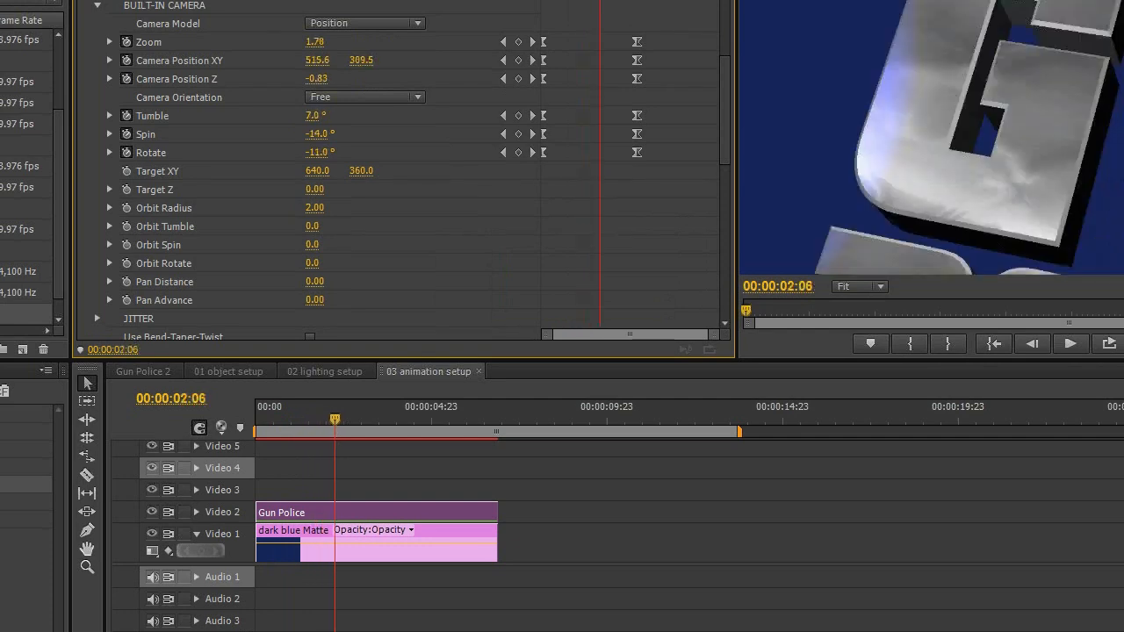
key("Right")
key("Right")
key("Right")
key("Right")
key("Right")
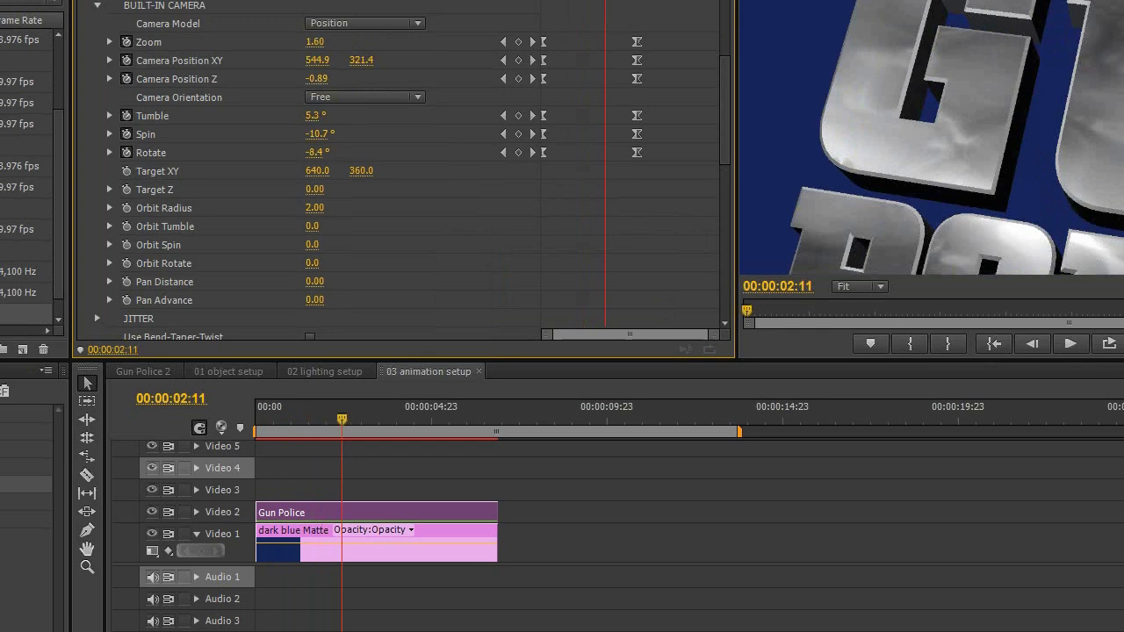
key("Right")
key("Right")
key("Right")
key("Right")
key("Right")
key("Right")
key("Right")
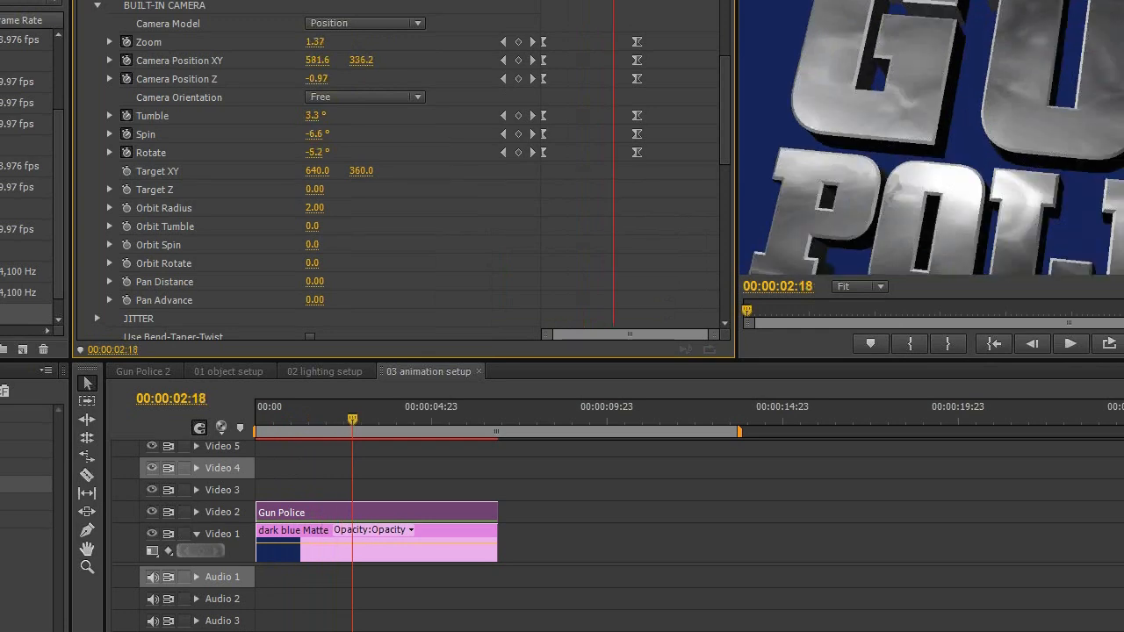
key("Right")
key("Right")
key("Right")
key("Right")
key("Right")
key("Right")
key("Right")
key("Right")
key("Right")
key("Right")
key("Right")
key("Right")
key("Right")
key("Right")
key("Right")
key("Right")
key("Right")
key("Right")
key("Right")
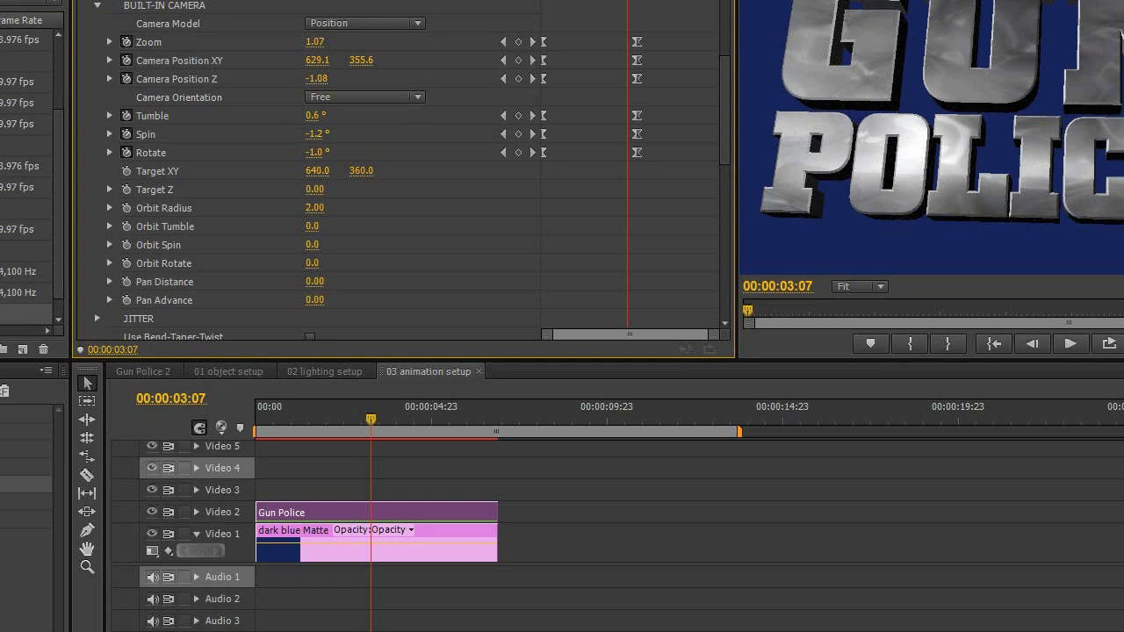
Step: Step backward frame by frame to 00:00:01:16 to examine the camera move in reverse
key("Left")
key("Left")
key("Left")
key("Left")
key("Left")
key("Left")
key("Left")
key("Left")
key("Left")
key("Left")
key("Left")
key("Left")
key("Left")
key("Left")
key("Left")
key("Left")
key("Left")
key("Left")
key("Left")
key("Left")
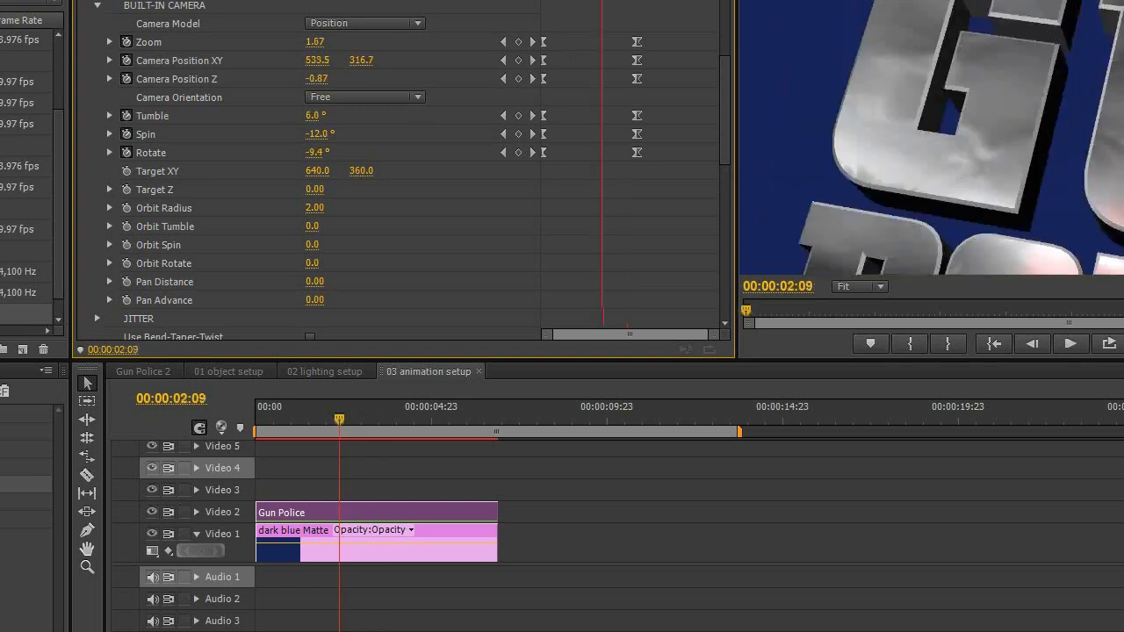
key("Left")
key("Left")
key("Left")
key("Left")
key("Left")
key("Left")
key("Left")
key("Left")
key("Left")
key("Left")
key("Left")
key("Left")
key("Left")
key("Left")
key("Left")
key("Left")
key("Left")
key("Left")
key("Left")
key("Left")
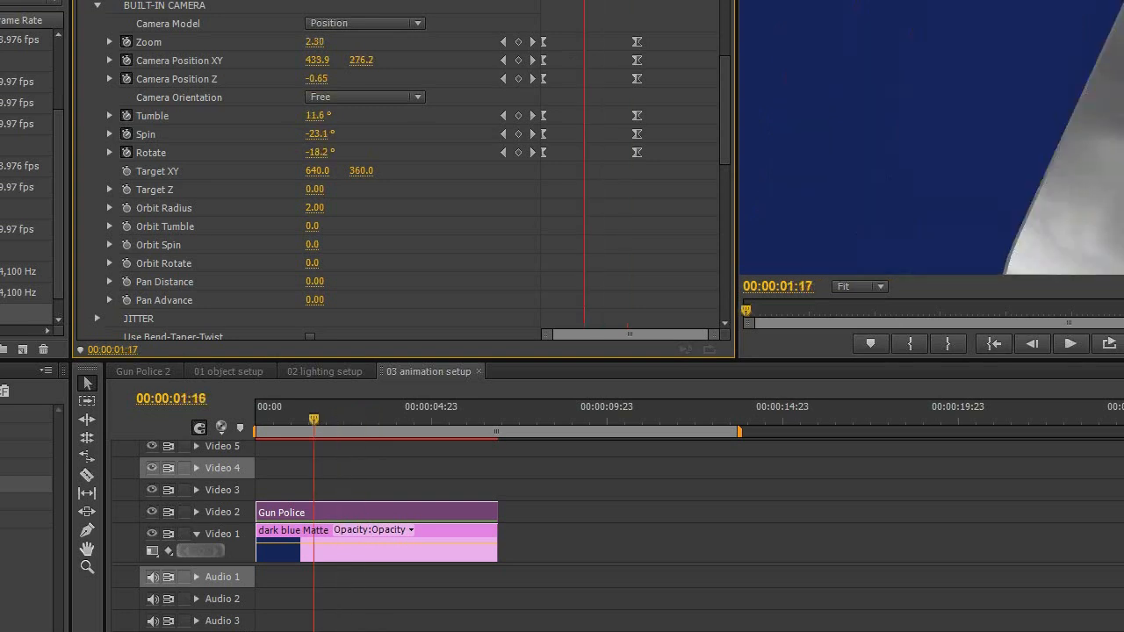
Step: Step forward frame by frame to 00:00:02:21 to review how the camera pulls back and straightens the title
key("Right")
key("Right")
key("Right")
key("Right")
key("Right")
key("Right")
key("Right")
key("Right")
key("Right")
key("Right")
key("Right")
key("Right")
key("Right")
key("Right")
key("Right")
key("Right")
key("Right")
key("Right")
key("Right")
key("Right")
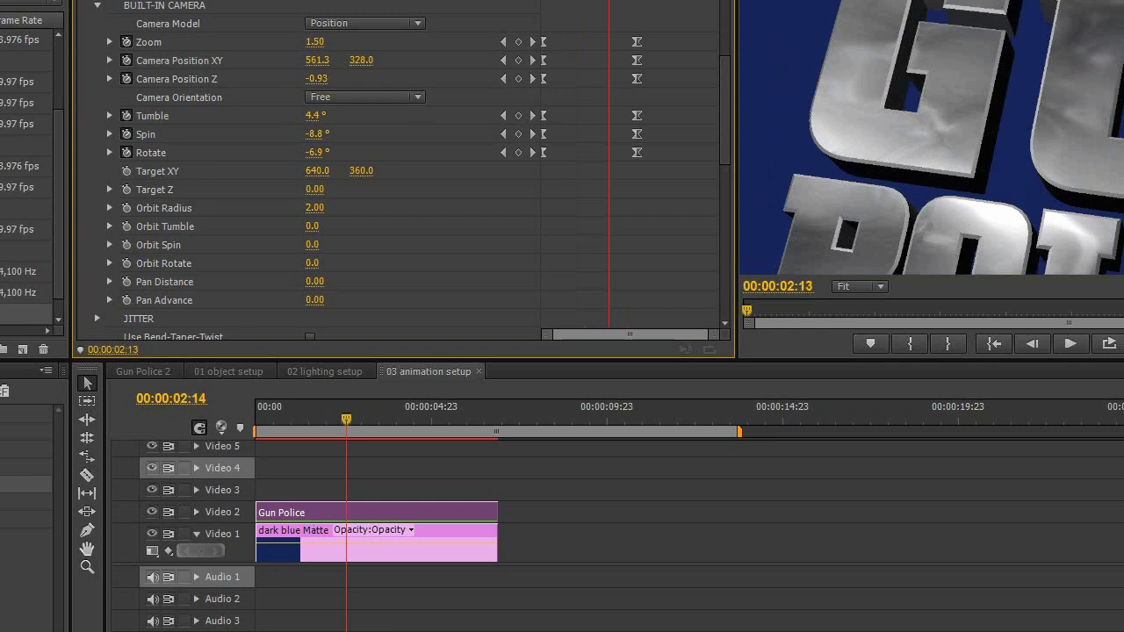
key("Right")
key("Right")
key("Right")
key("Right")
key("Right")
key("Right")
key("Right")
key("Right")
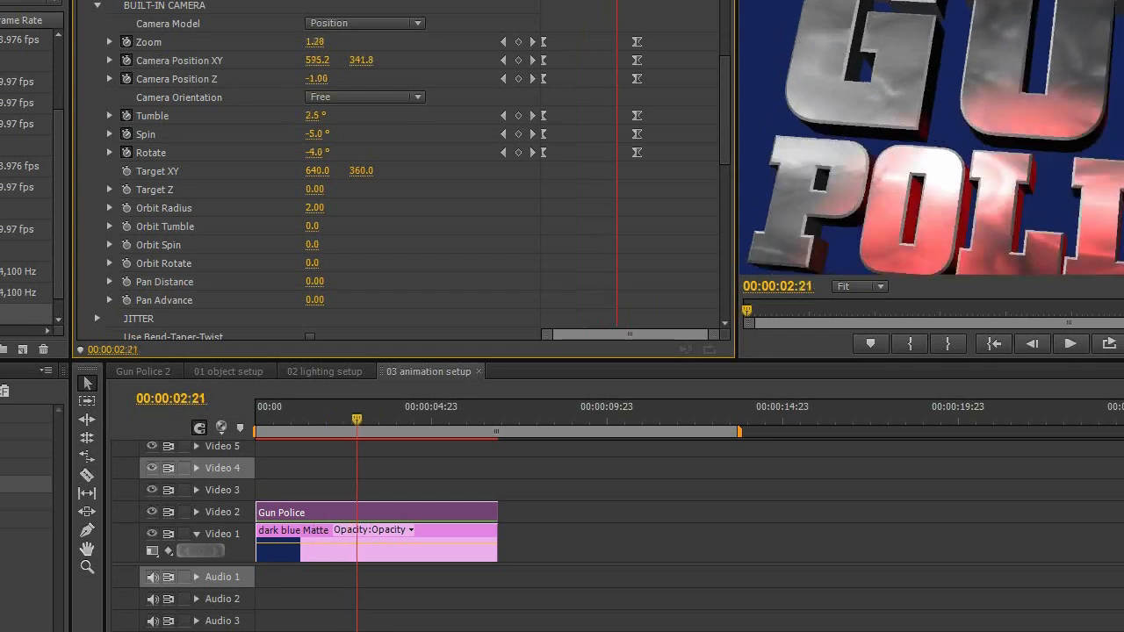
Step: Step forward frame by frame to 00:00:03:17 to examine the end of the Built-in Camera move
key("Right")
key("Right")
key("Right")
key("Right")
key("Right")
key("Right")
key("Right")
key("Right")
key("Right")
key("Right")
key("Right")
key("Right")
key("Right")
key("Right")
key("Right")
key("Right")
key("Right")
key("Right")
key("Right")
key("Right")
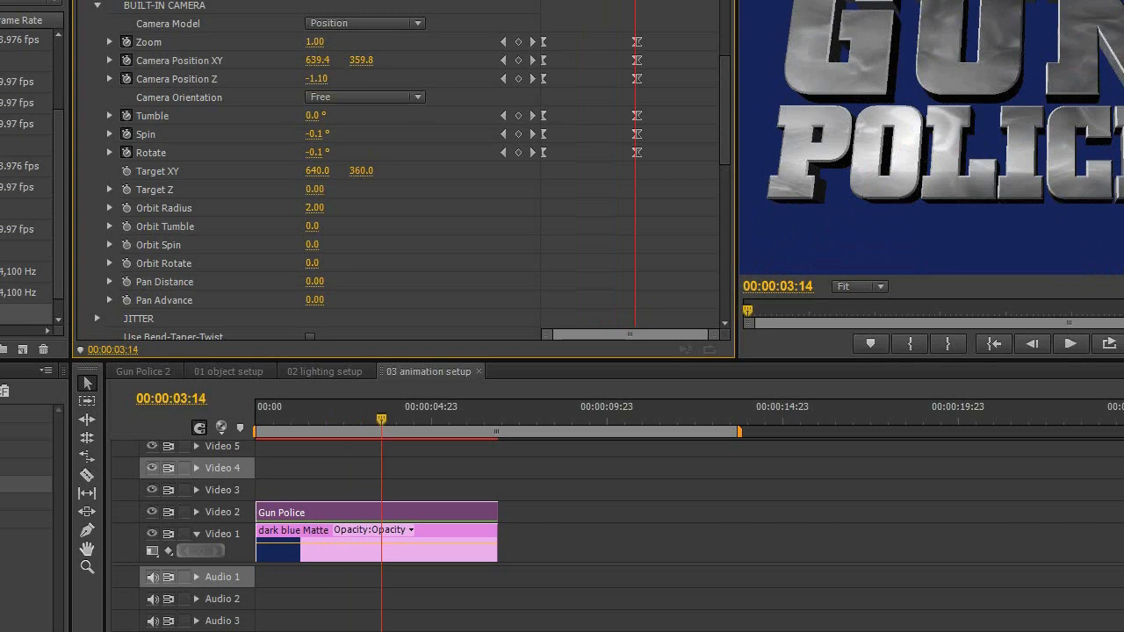
key("Right")
key("Right")
key("Right")
Step: Collapse the Built-in Camera and Shatter Deformer groups and look over the effect's parameter groups down to the Use Shatter option
left_click(97, 5)
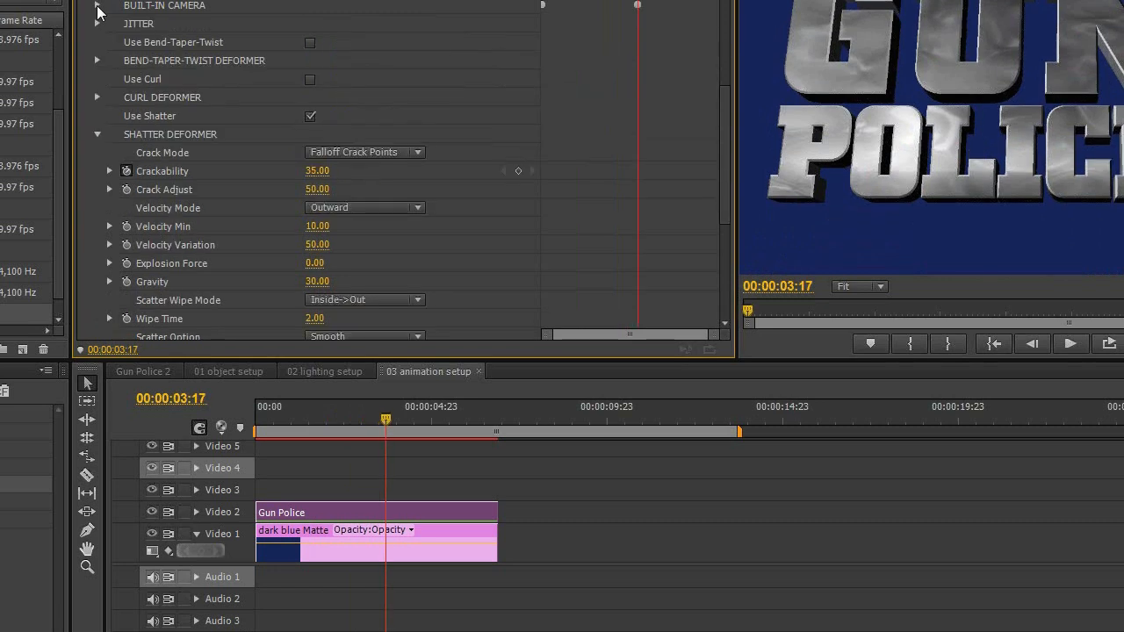
left_click(100, 136)
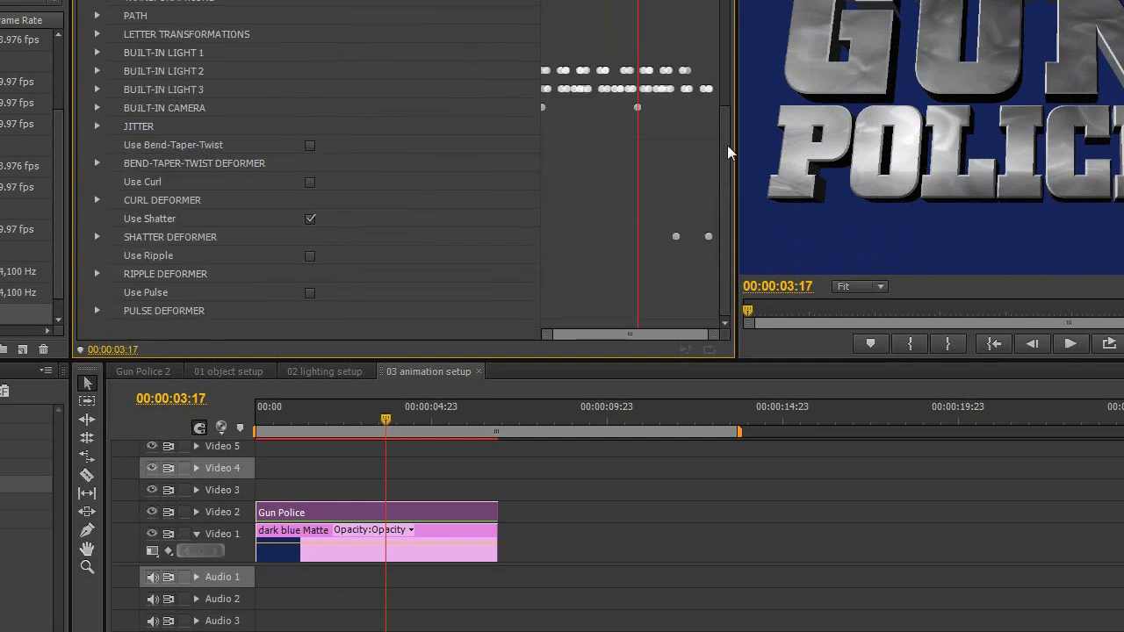
scroll(722, 134, "up", 1)
left_click_drag(718, 114, 716, 24)
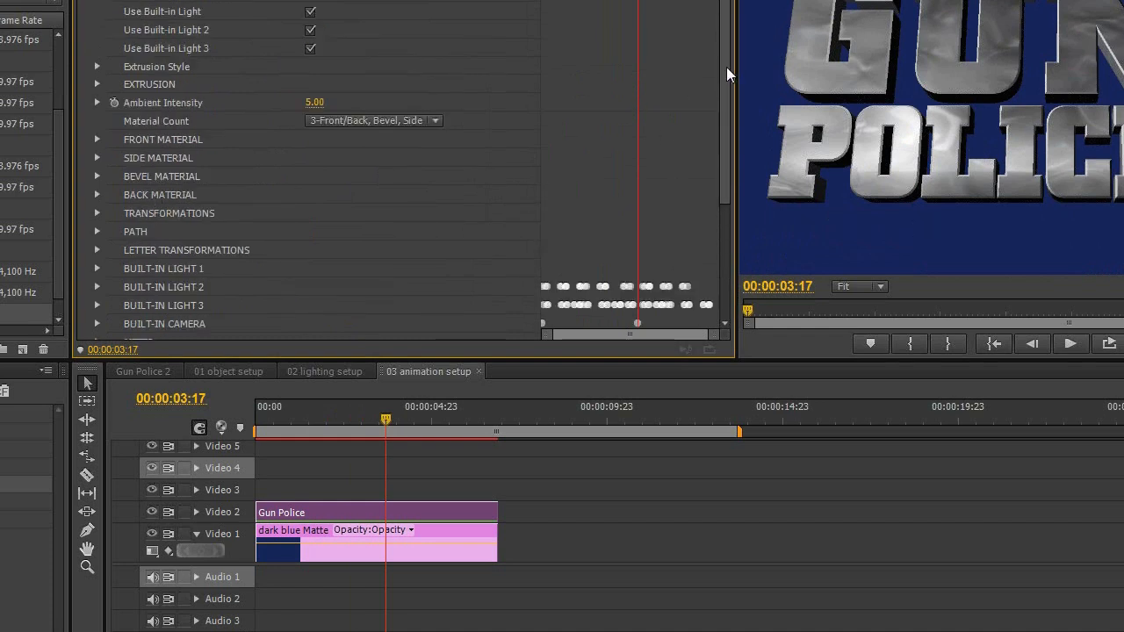
left_click_drag(726, 69, 727, 195)
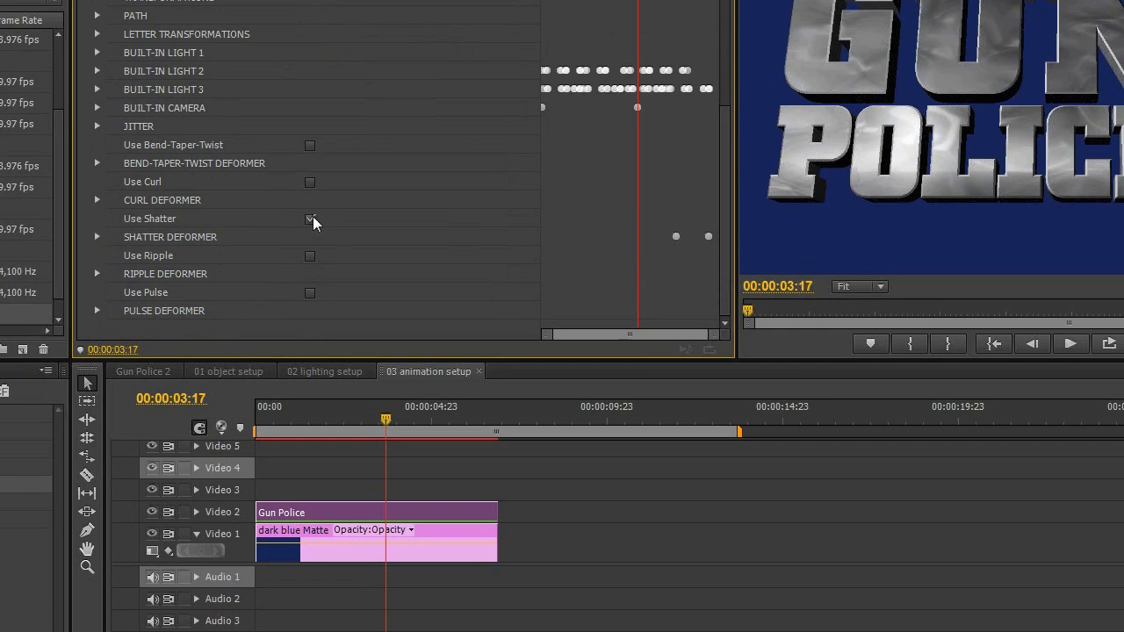
Step: Expand the Shatter Deformer group and review its settings down to the keyframed Manual Time
left_click(98, 237)
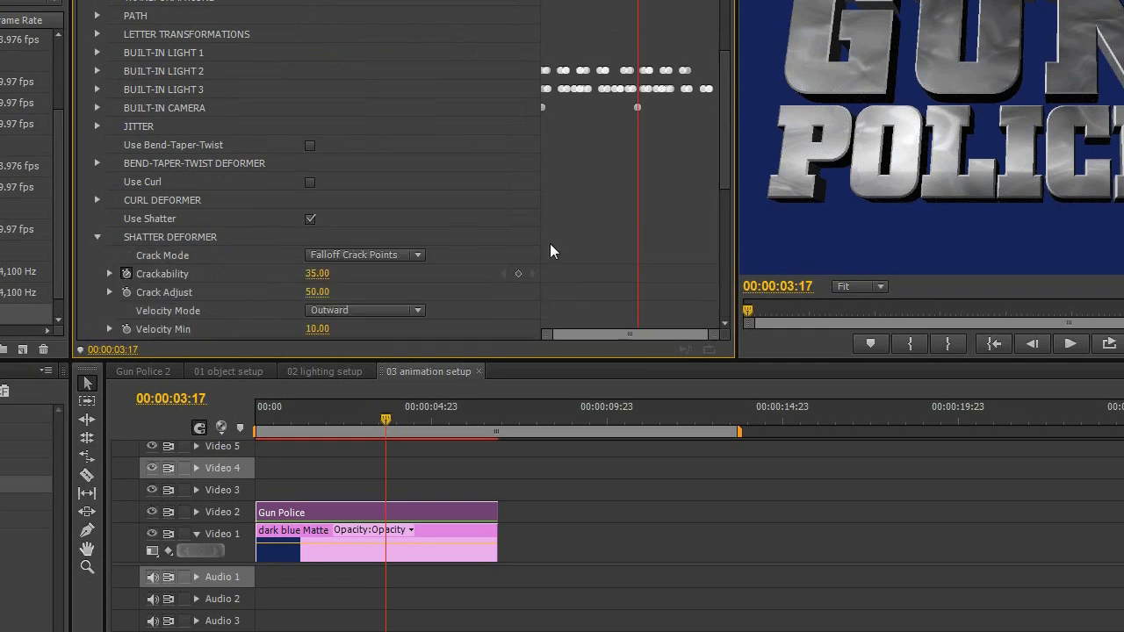
left_click_drag(728, 99, 728, 201)
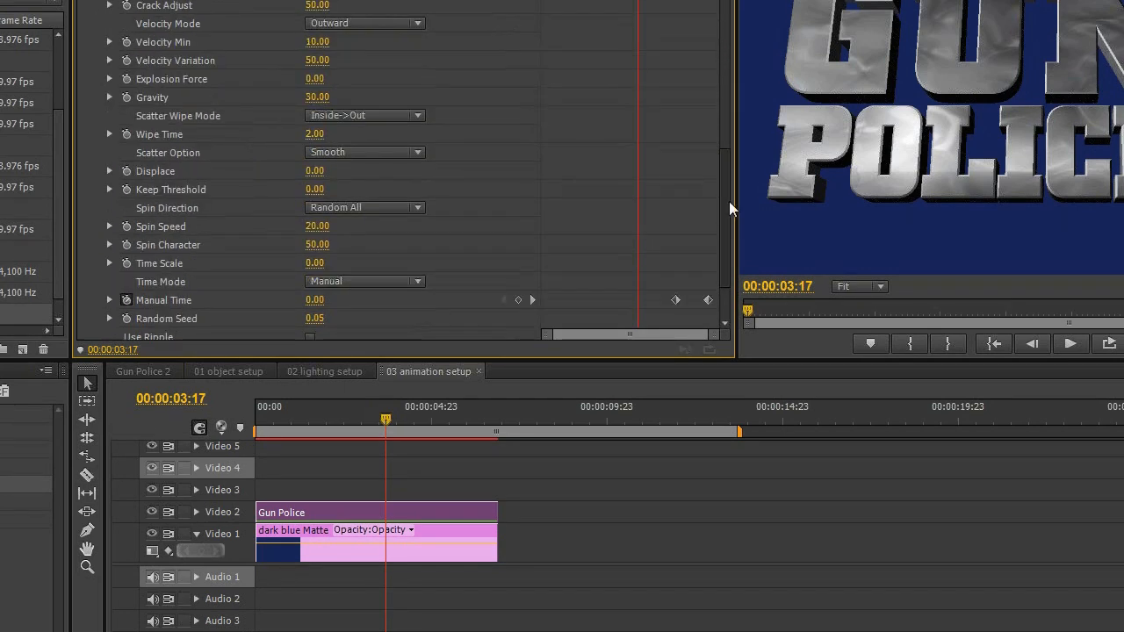
scroll(729, 204, "down", 1)
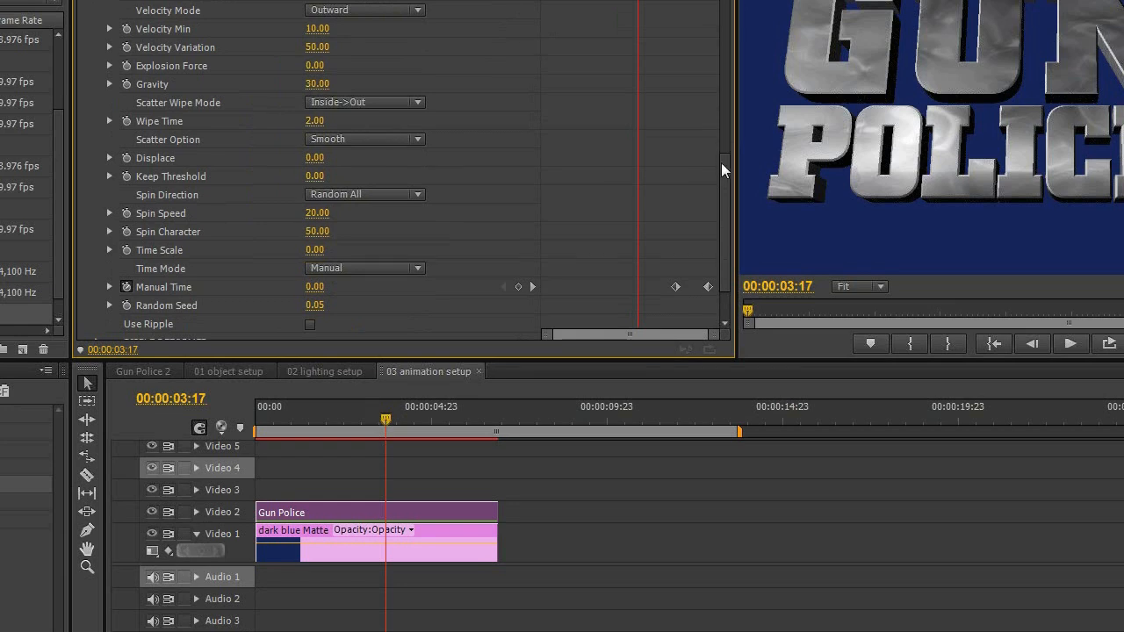
left_click_drag(725, 169, 726, 177)
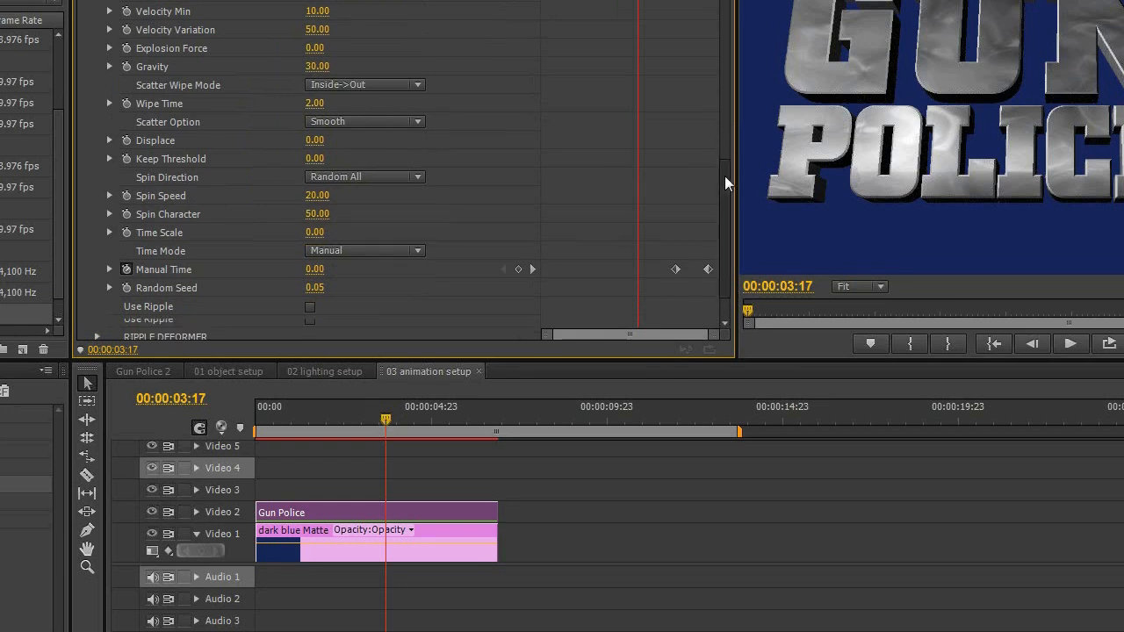
scroll(674, 244, "down", 2)
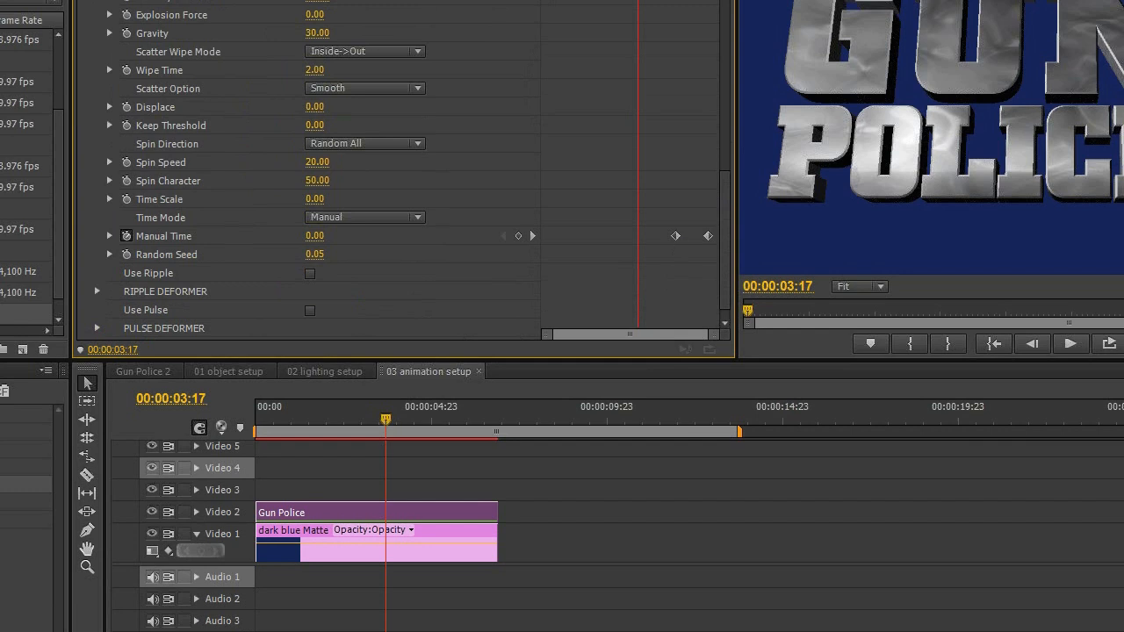
Step: Step forward frame by frame to the first Manual Time keyframe at 00:00:05:02
key("Right")
key("Right")
key("Right")
key("Right")
key("Right")
key("Right")
key("Right")
key("Right")
key("Right")
key("Right")
key("Right")
key("Right")
key("Right")
key("Right")
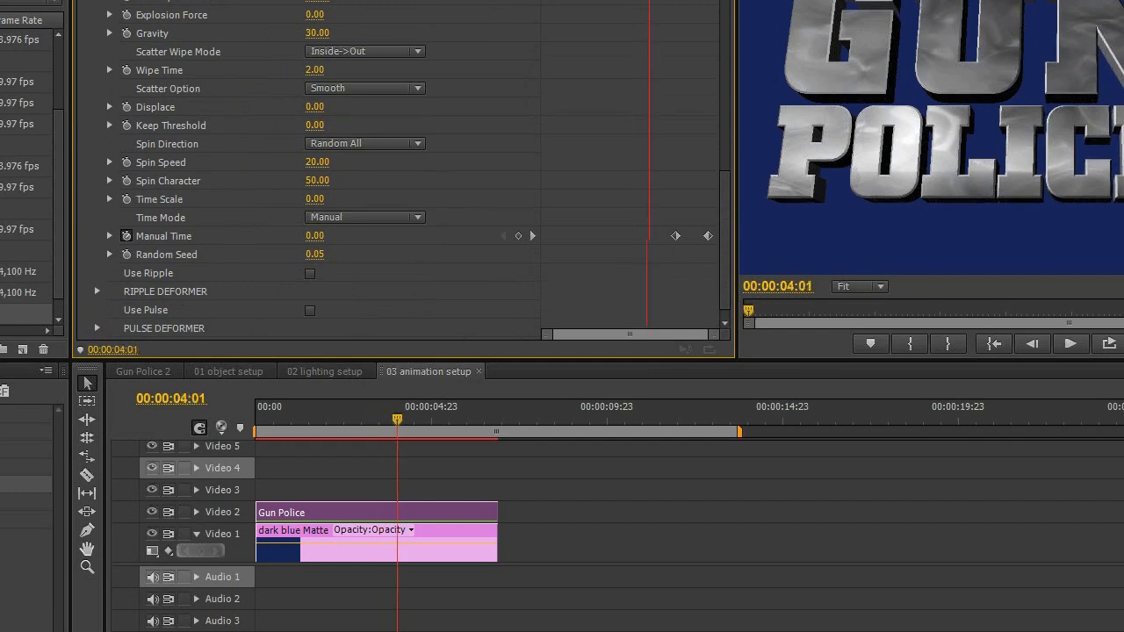
key("Right")
key("Right")
key("Right")
key("Right")
key("Right")
key("Right")
key("Right")
key("Right")
key("Right")
key("Right")
key("Right")
key("Right")
key("Right")
key("Right")
key("Right")
key("Right")
key("Right")
key("Right")
key("Right")
key("Right")
key("Right")
key("Right")
key("Right")
key("Right")
key("Right")
key("Right")
key("Right")
key("Right")
key("Right")
key("Right")
key("Right")
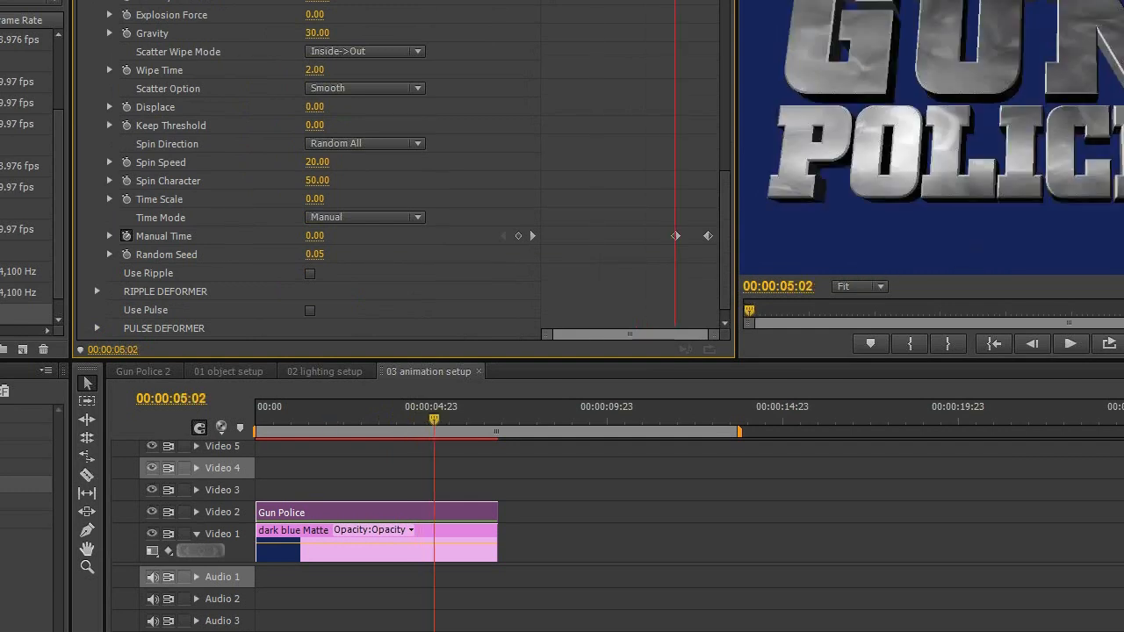
Step: Step forward frame by frame to 00:00:06:09 to examine the title shattering between the Manual Time keyframes
key("Right")
key("Right")
key("Right")
key("Right")
key("Right")
key("Right")
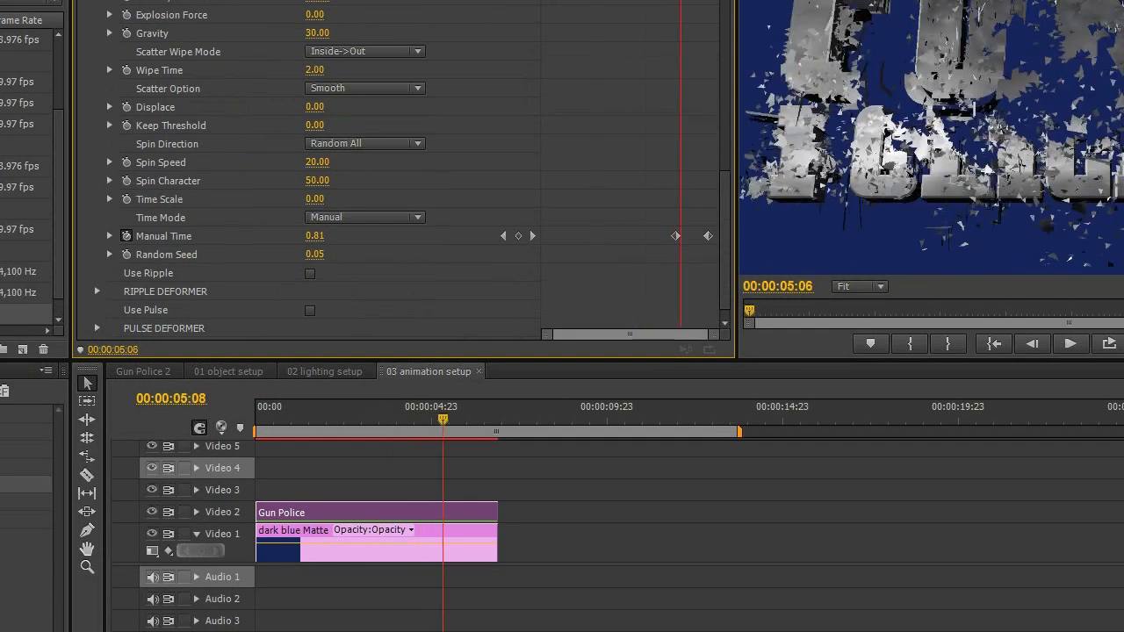
key("Right")
key("Right")
key("Right")
key("Right")
key("Right")
key("Right")
key("Right")
key("Right")
key("Right")
key("Right")
key("Right")
key("Right")
key("Right")
key("Right")
key("Right")
key("Right")
key("Right")
key("Right")
key("Right")
key("Right")
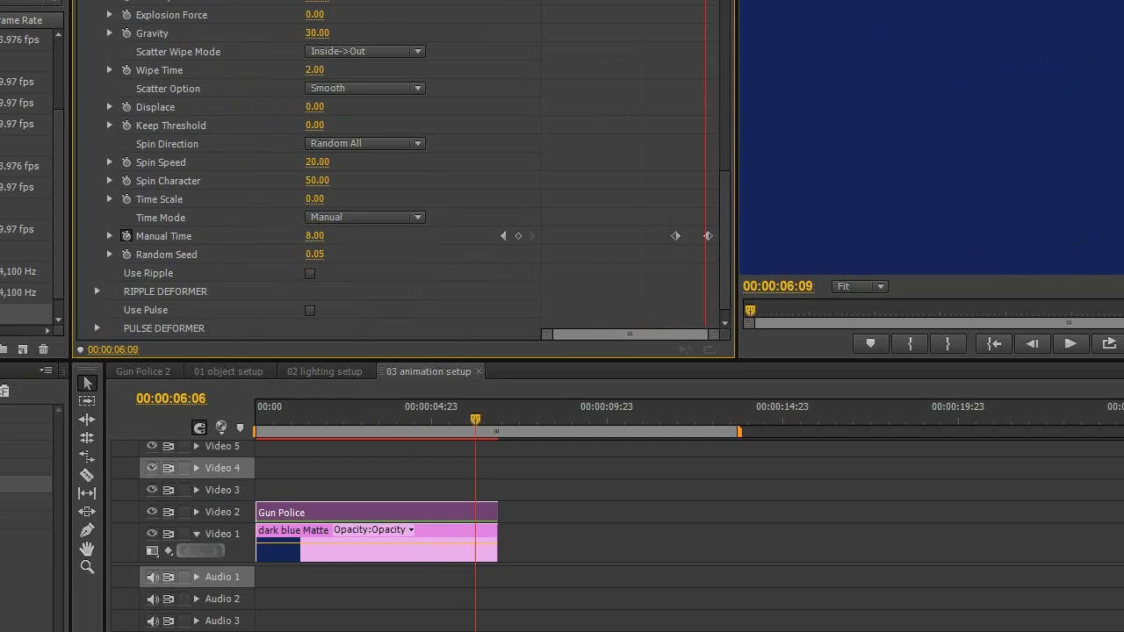
Step: Step backward frame by frame to 00:00:05:09 to examine the shatter in reverse
key("Left")
key("Left")
key("Left")
key("Left")
key("Left")
key("Left")
key("Left")
key("Left")
key("Left")
key("Left")
key("Left")
key("Left")
key("Left")
key("Left")
key("Left")
key("Left")
key("Left")
key("Left")
key("Left")
key("Left")
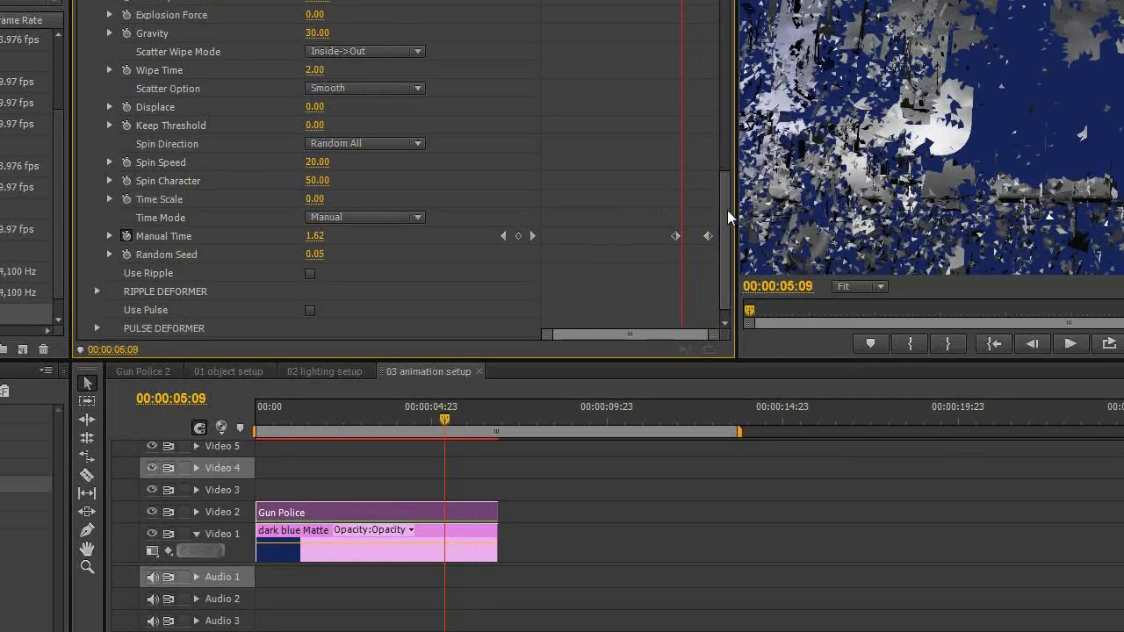
Step: View the Shatter Deformer's Crack Mode options and scrub to 00:00:05:08 for a mid-shatter frame
left_click_drag(727, 207, 729, 134)
left_click(412, 129)
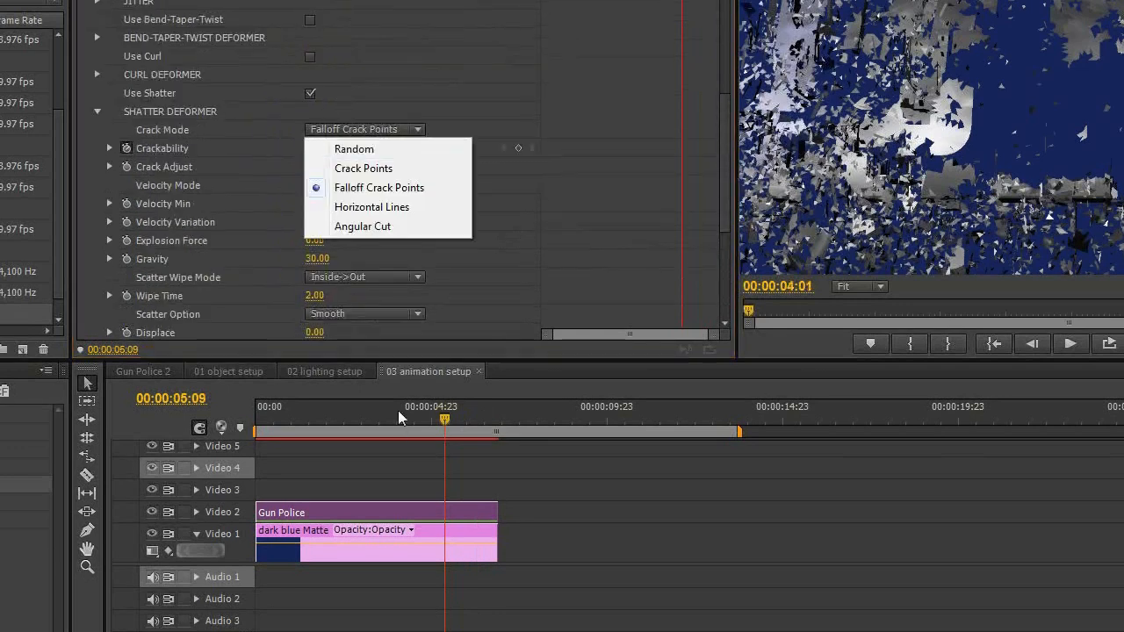
left_click_drag(398, 410, 444, 411)
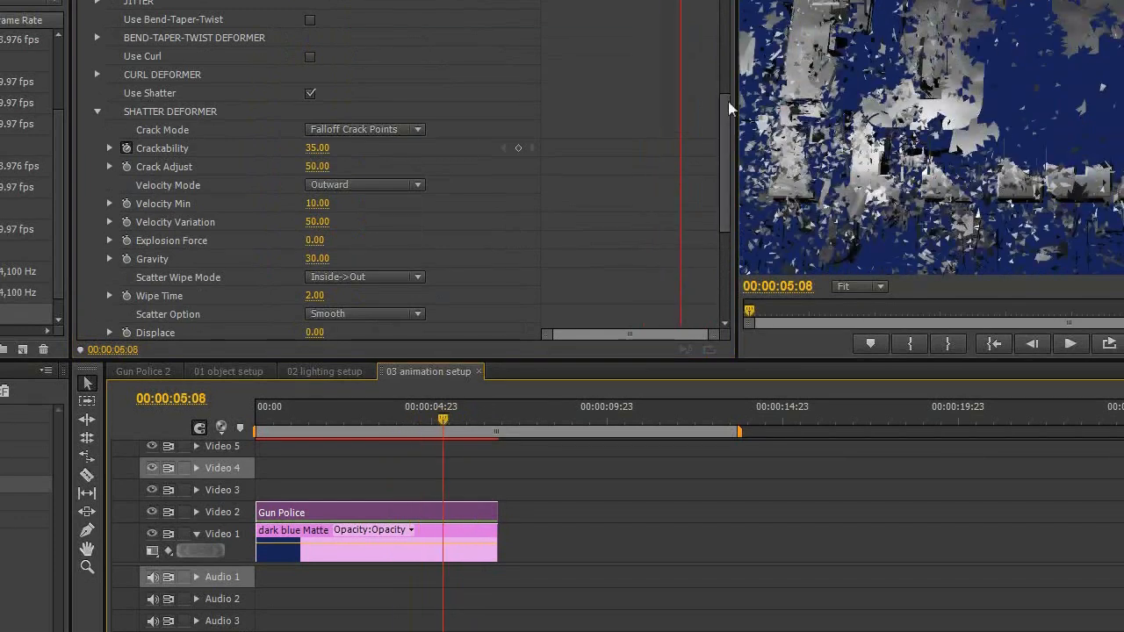
Step: Try the Crack Points and Horizontal Lines crack modes on the shatter and set Crack Mode back to Falloff Crack Points
left_click_drag(729, 103, 729, 109)
scroll(728, 109, "down", 3)
left_click(368, 58)
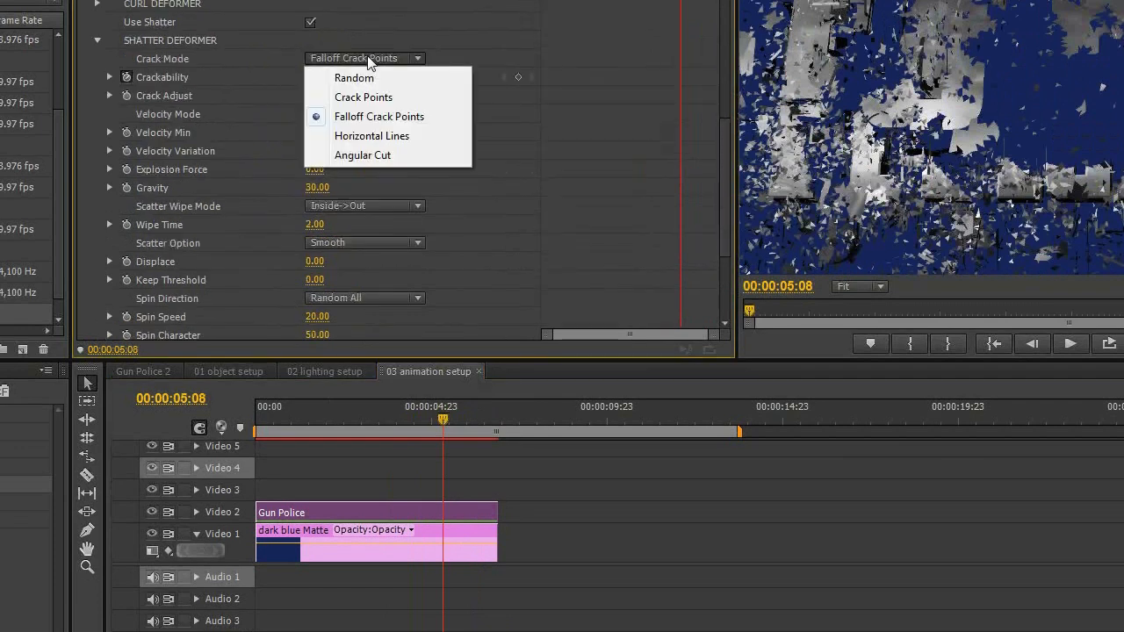
left_click(381, 97)
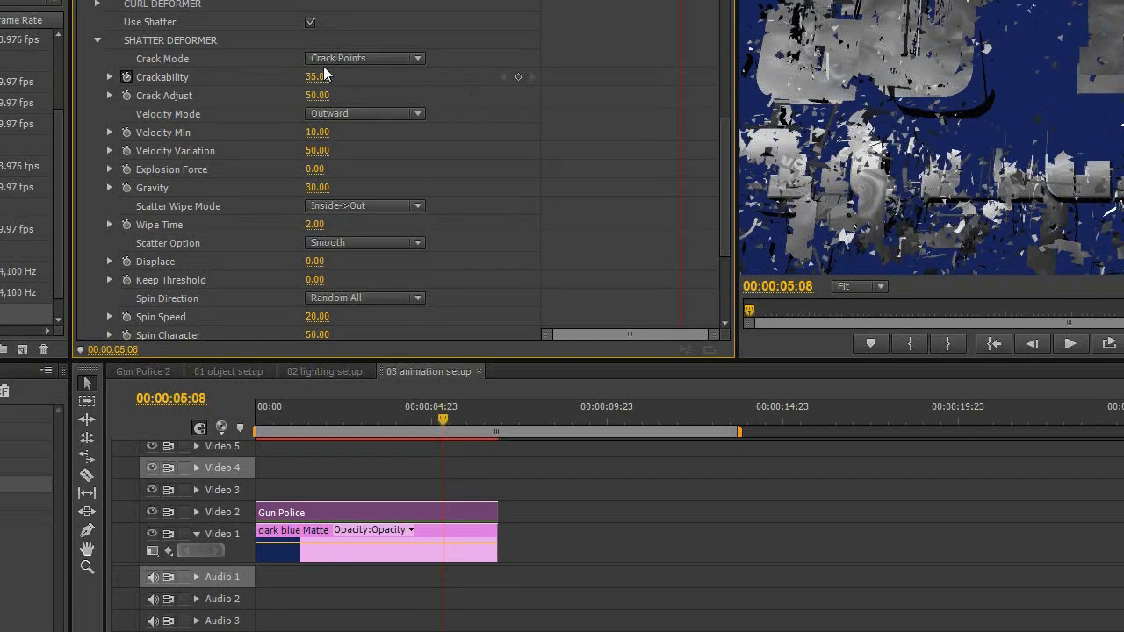
left_click(372, 60)
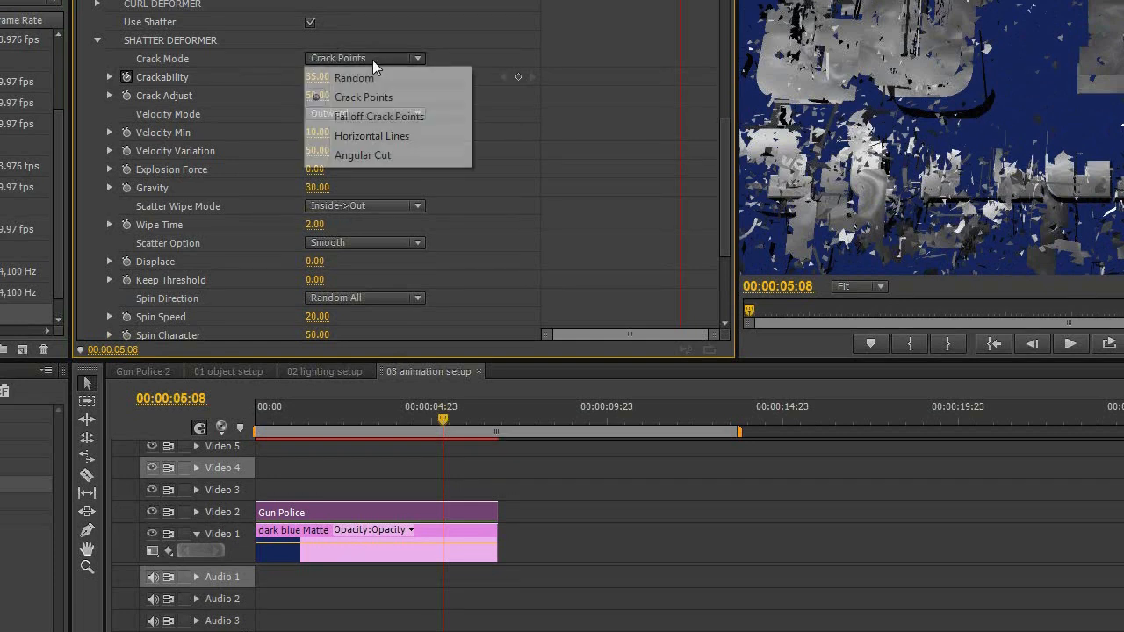
left_click(398, 137)
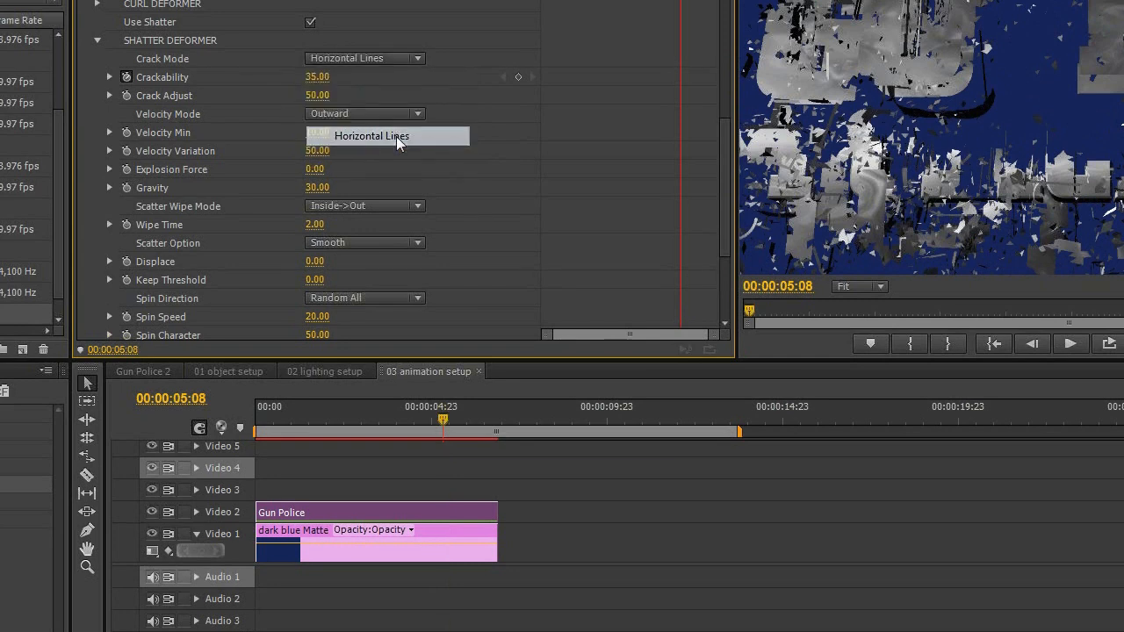
left_click(373, 58)
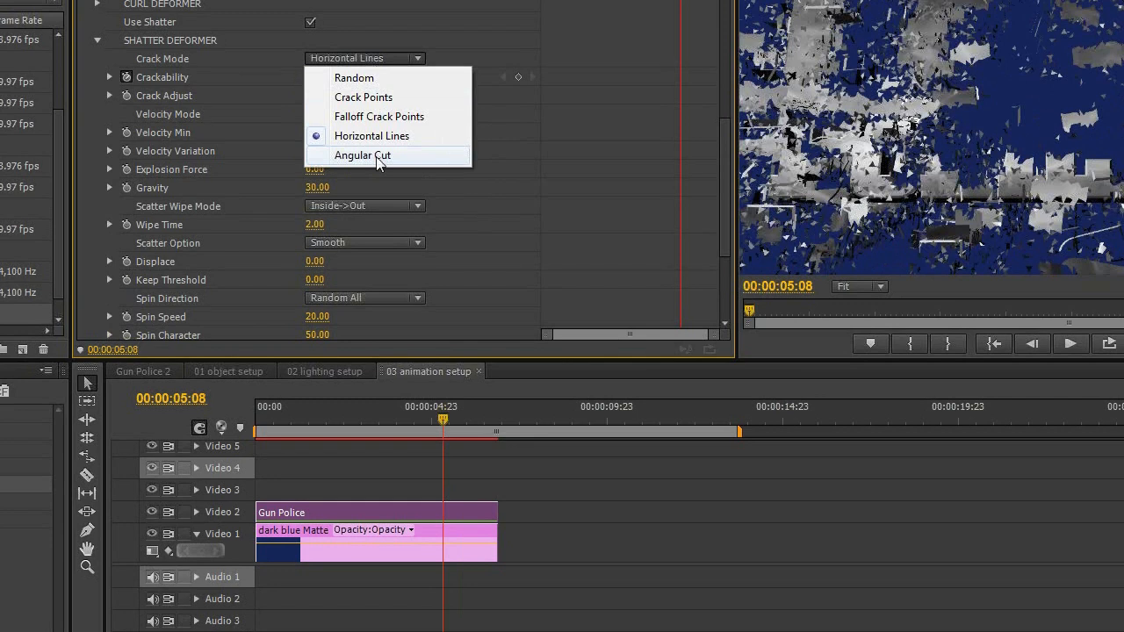
left_click(397, 117)
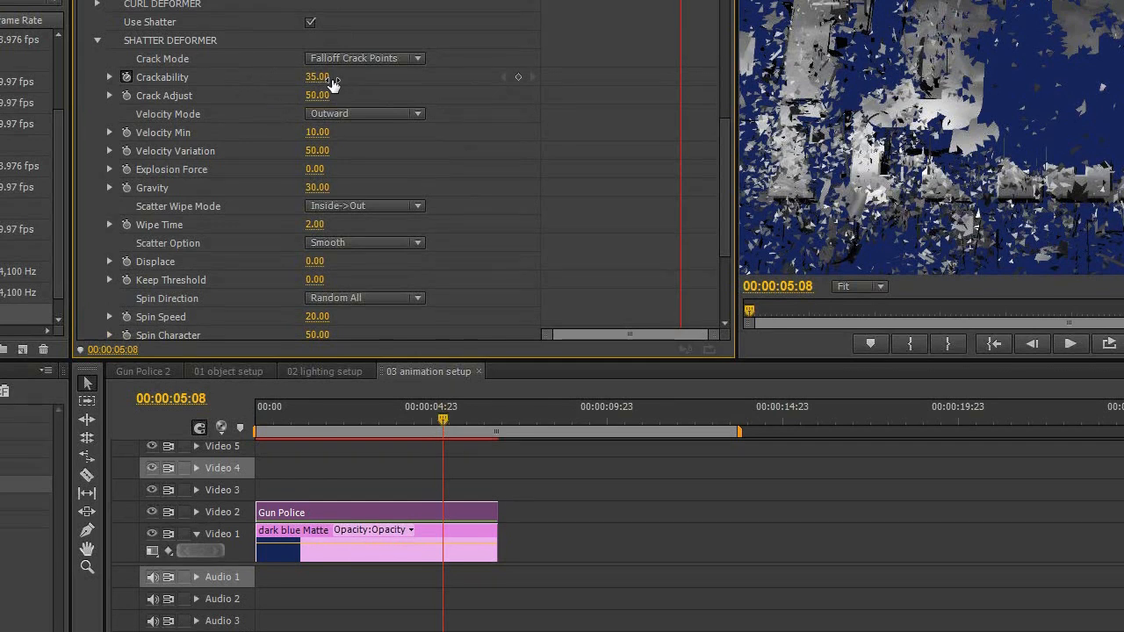
Step: Review the Shatter Deformer's Velocity Mode and Scatter Wipe Mode options and its remaining spin and time settings
left_click(379, 113)
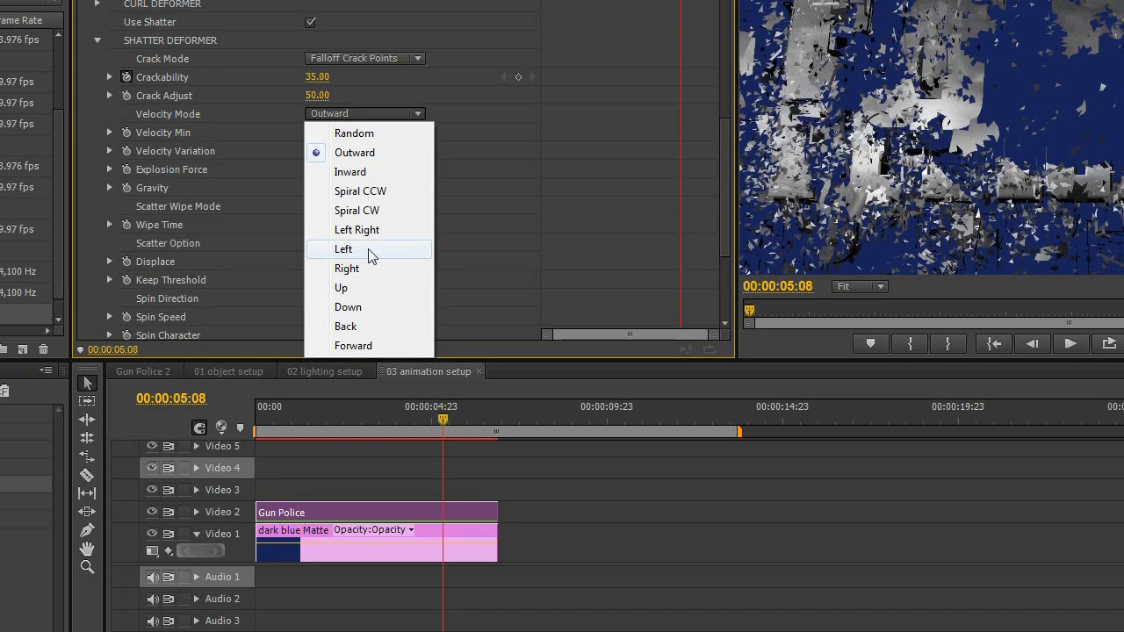
left_click(460, 114)
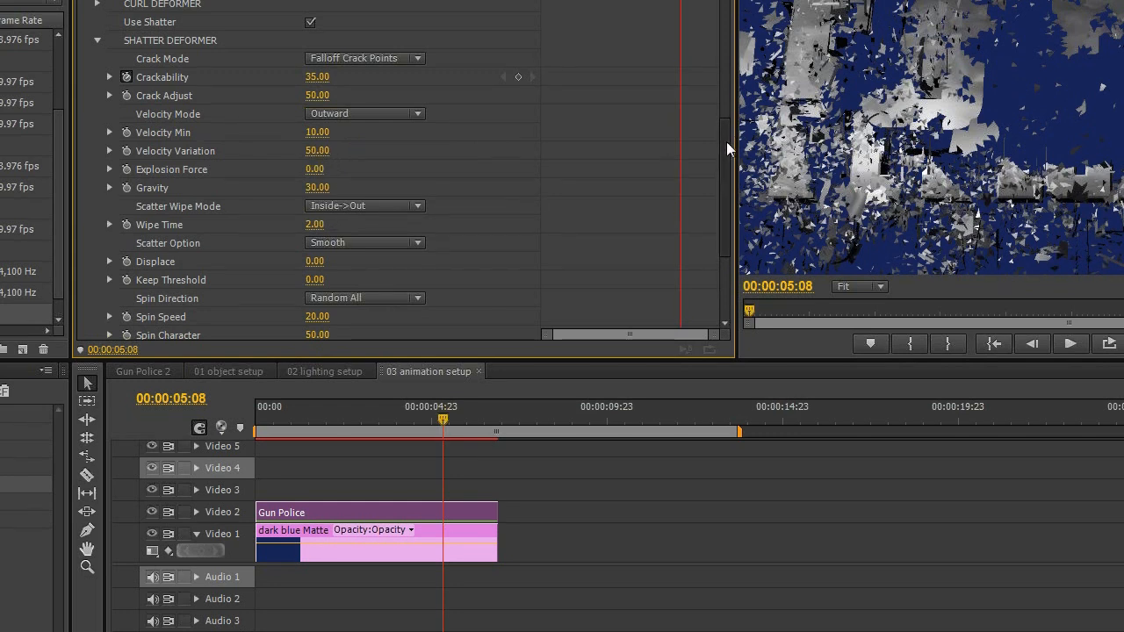
left_click_drag(726, 142, 726, 163)
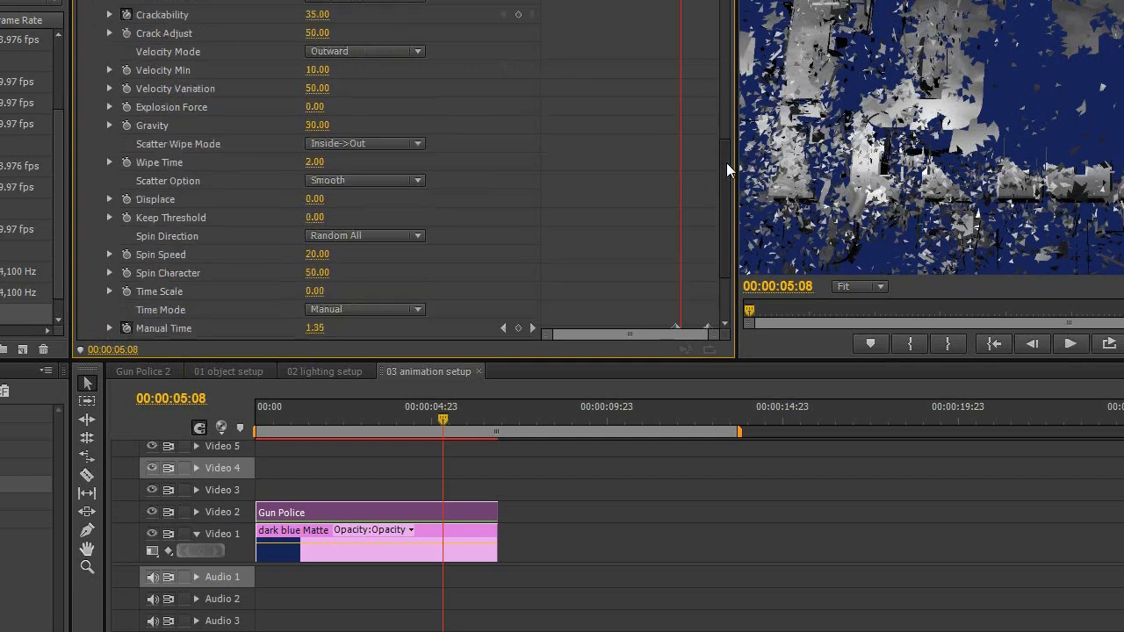
left_click(386, 137)
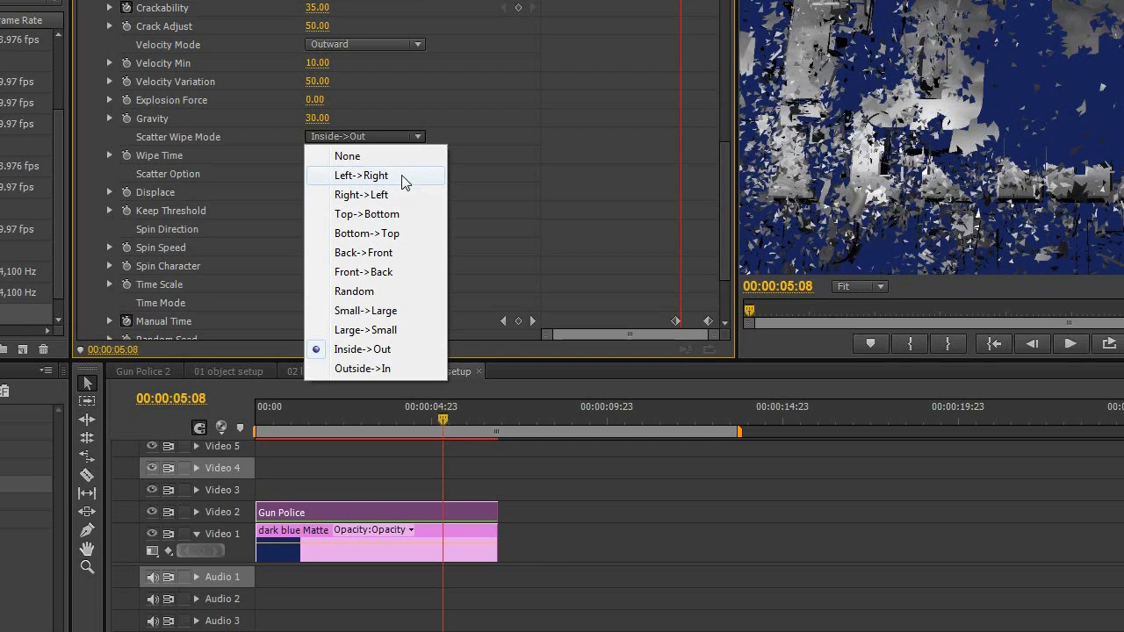
left_click(377, 136)
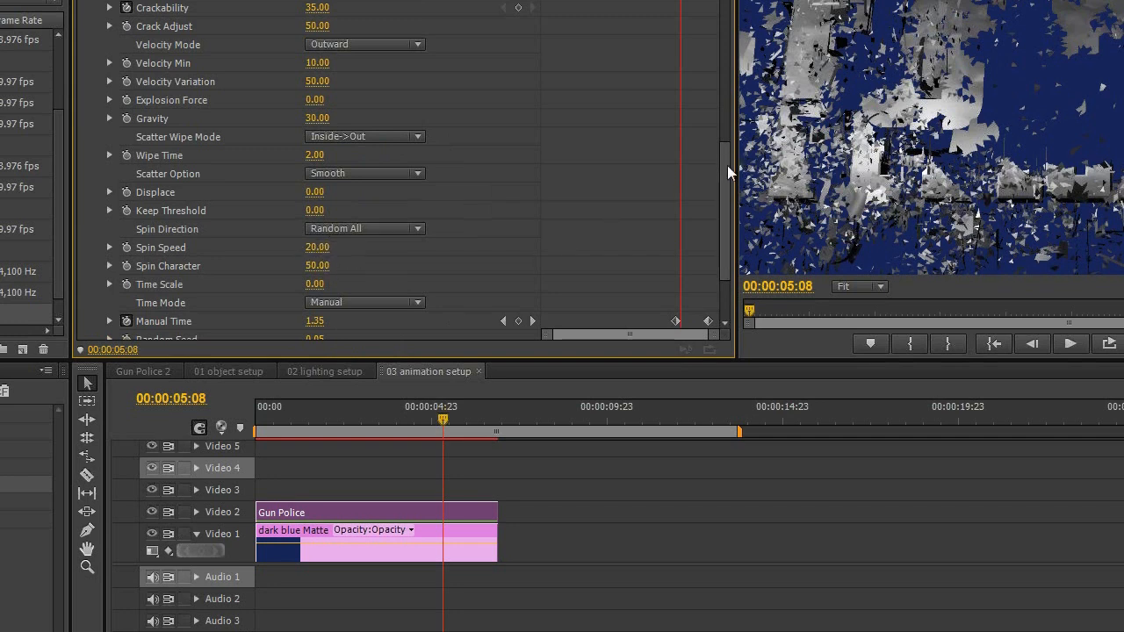
left_click_drag(727, 165, 727, 185)
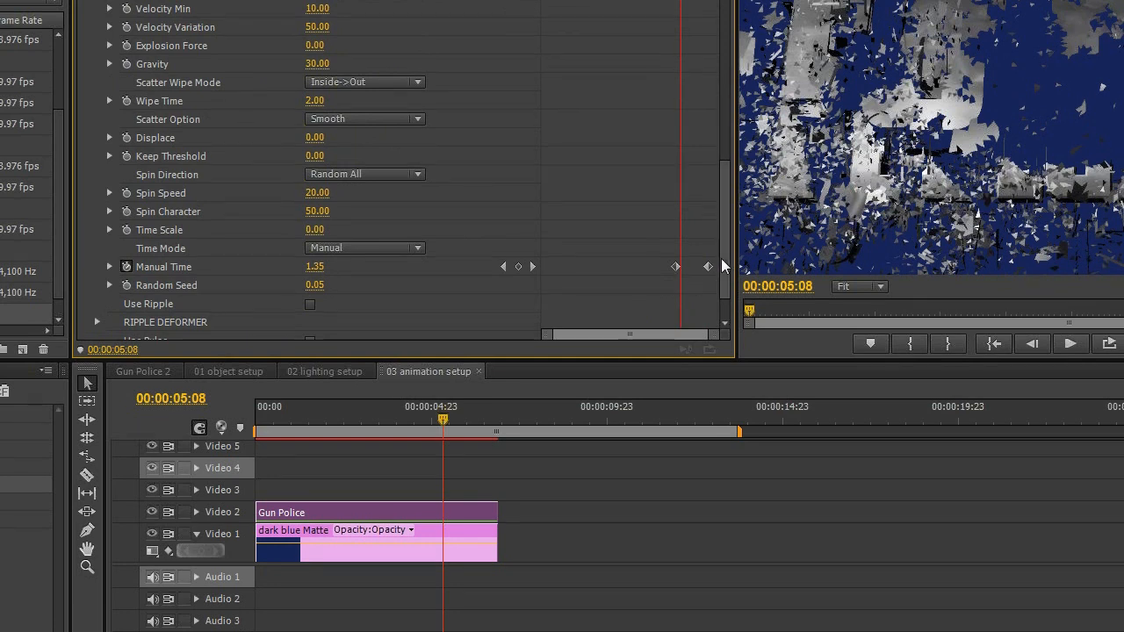
scroll(723, 266, "down", 1)
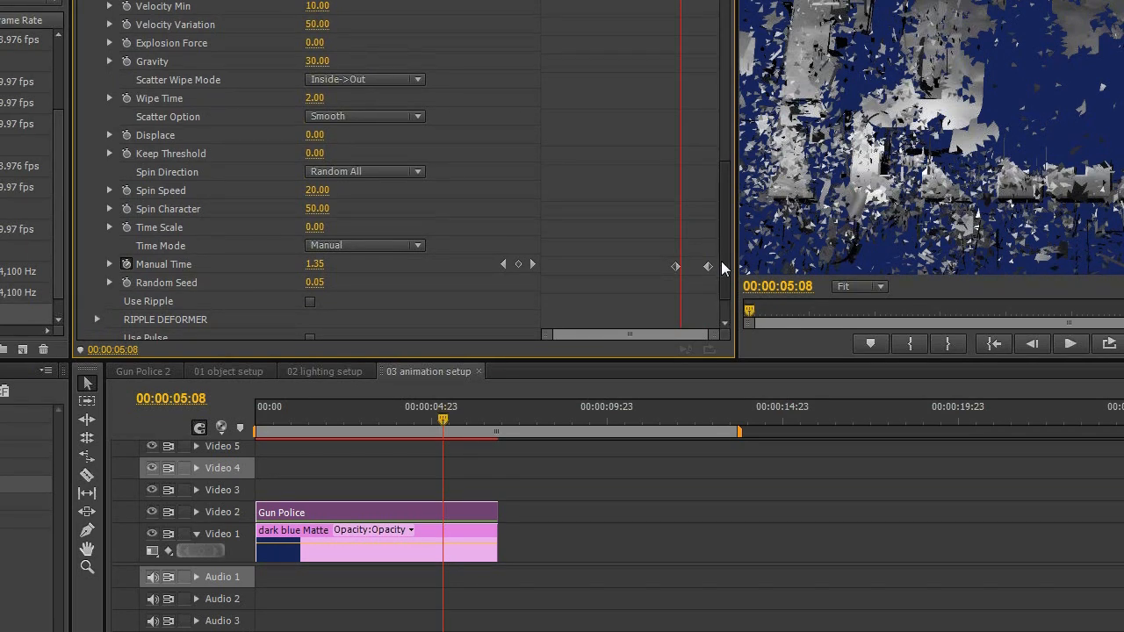
scroll(721, 268, "down", 2)
scroll(722, 260, "up", 2)
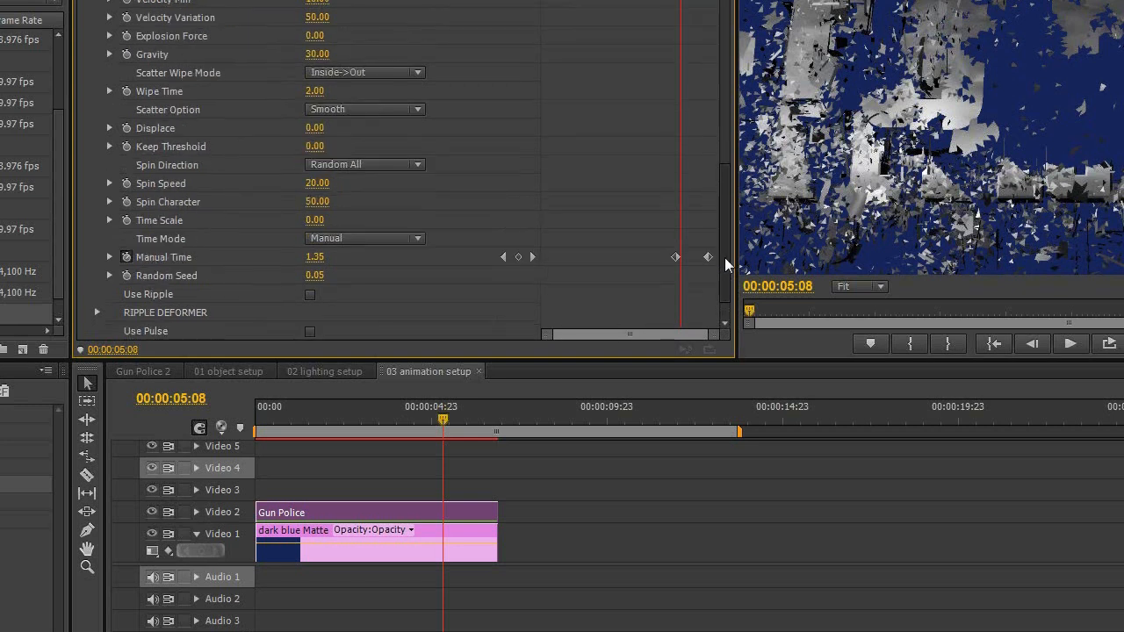
Step: Enable motion blur in the effect's Render settings and scrub across the shatter around 00:00:05:06 to review the blurred fragments
scroll(724, 257, "up", 10)
left_click(97, 88)
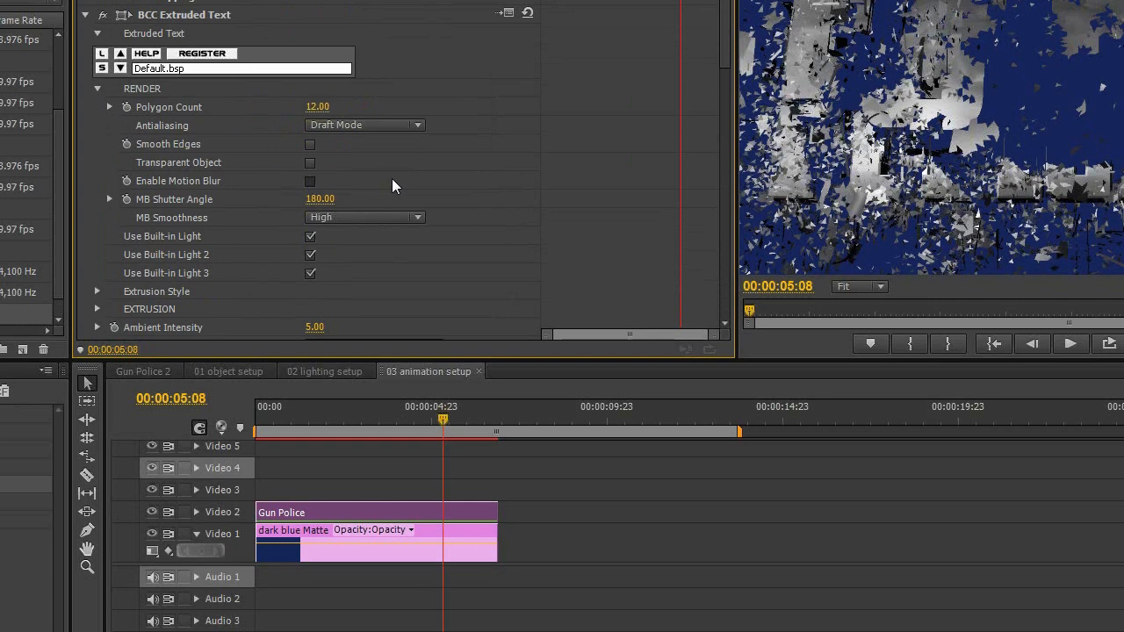
left_click(310, 181)
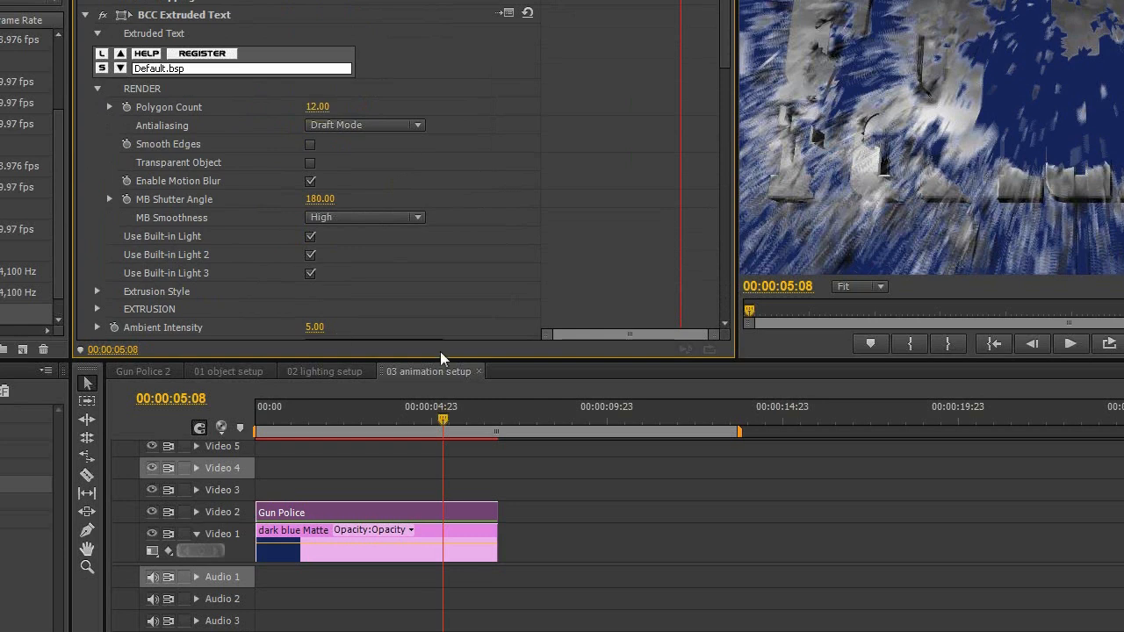
left_click(444, 425)
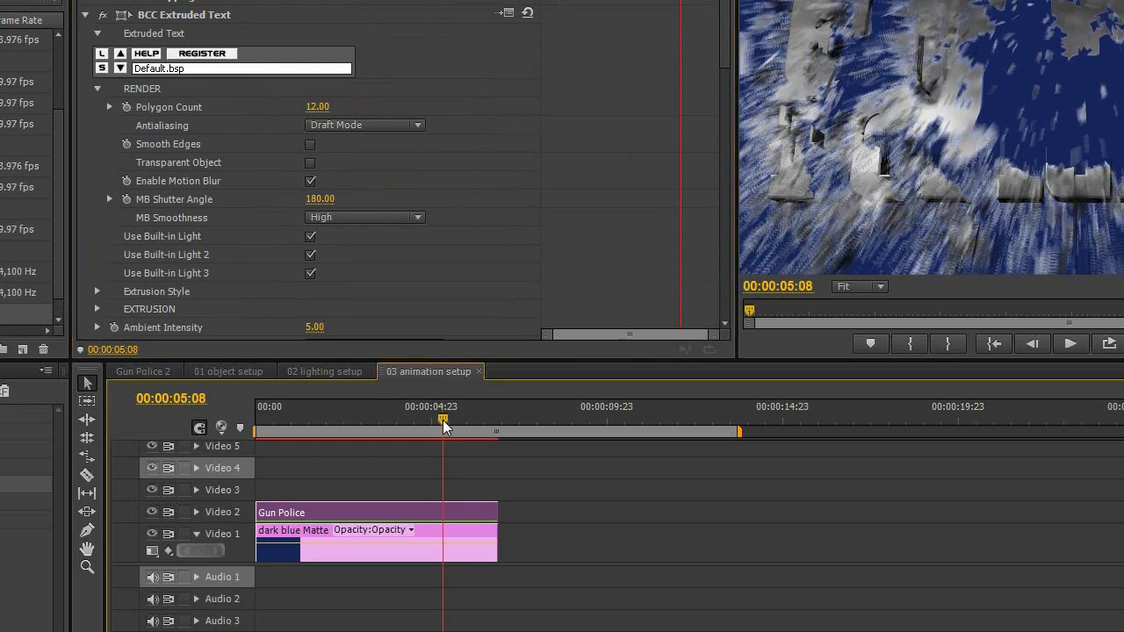
mouse_move(444, 425)
left_mouse_down()
mouse_move(453, 428)
mouse_move(441, 426)
left_mouse_up()
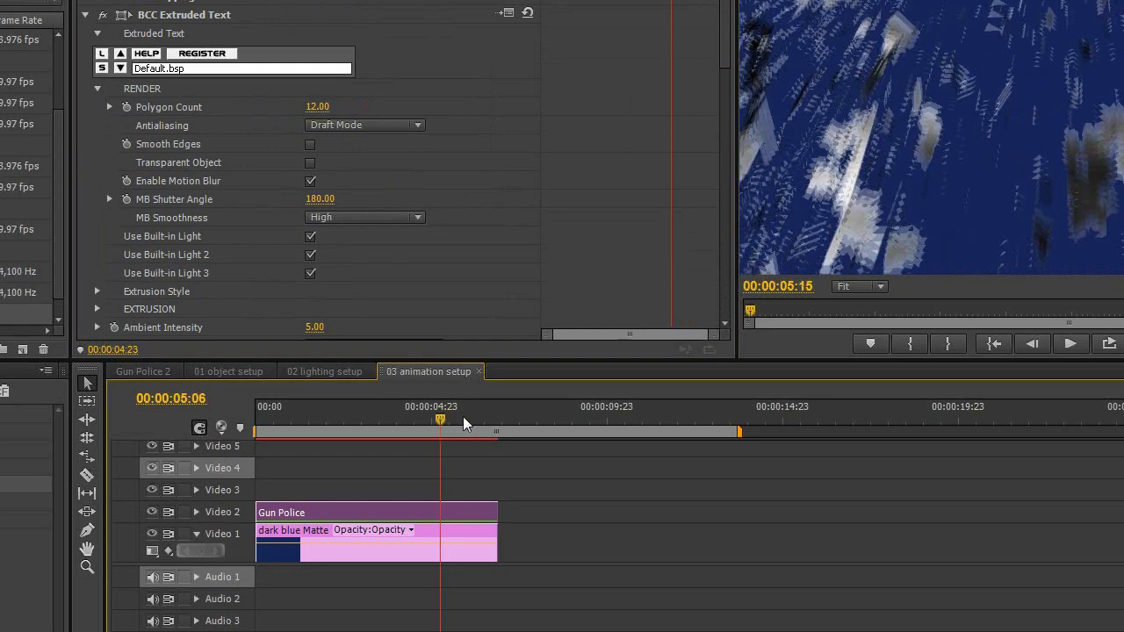
Step: Advance frame by frame to 00:00:05:09 to examine the motion-blurred shatter and look over the effect's remaining parameter groups
key("Right")
key("Right")
key("Right")
key("Right")
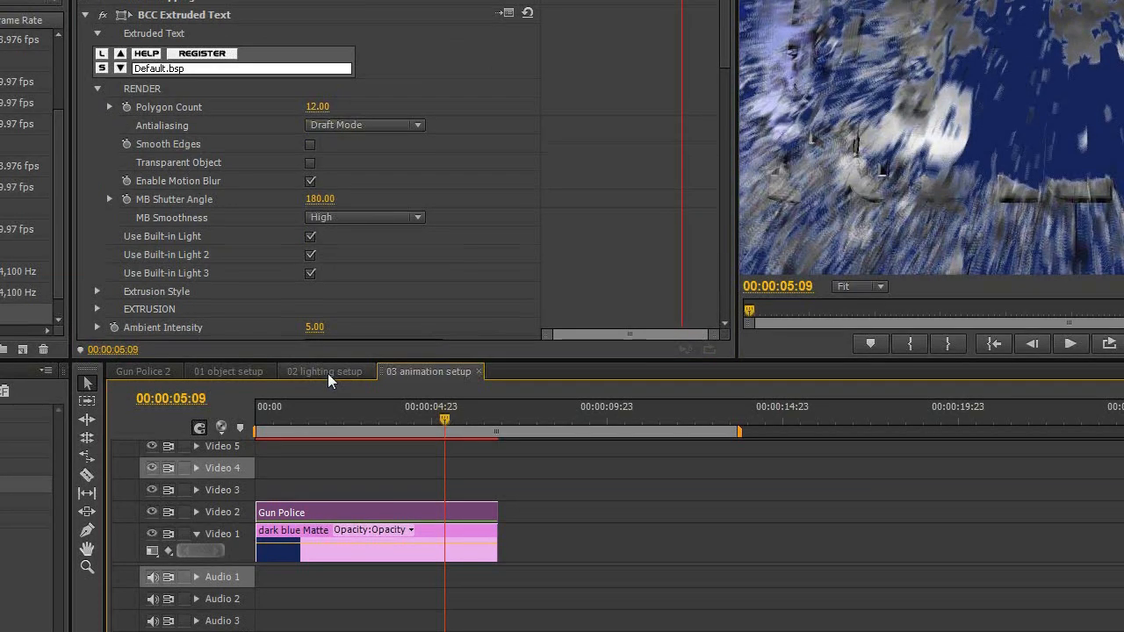
scroll(733, 77, "down", 5)
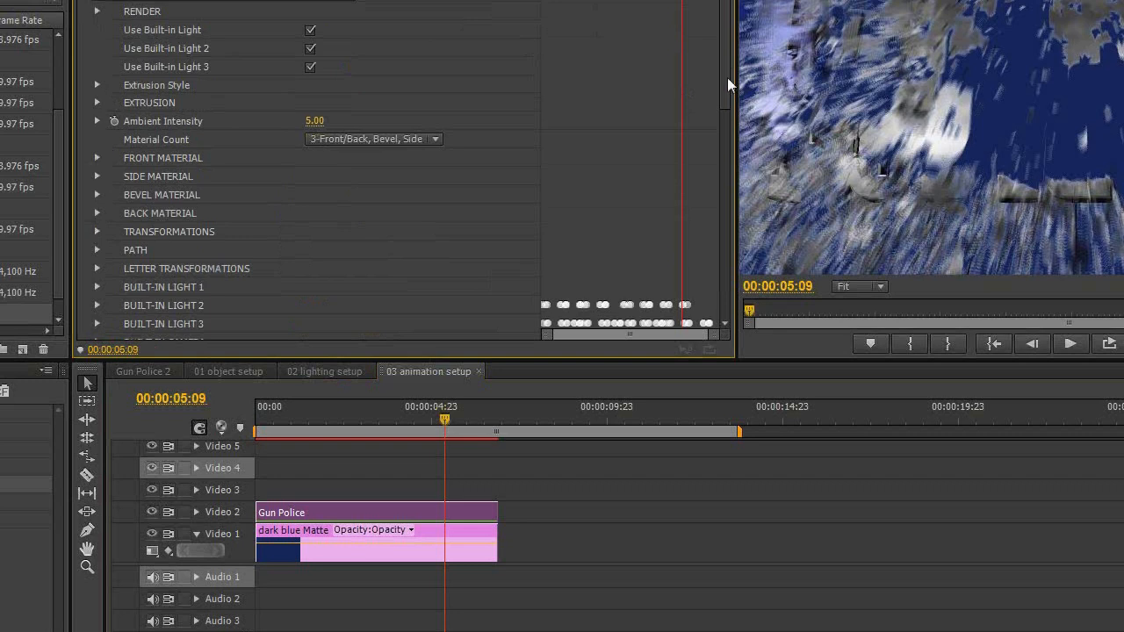
left_click_drag(727, 77, 722, 29)
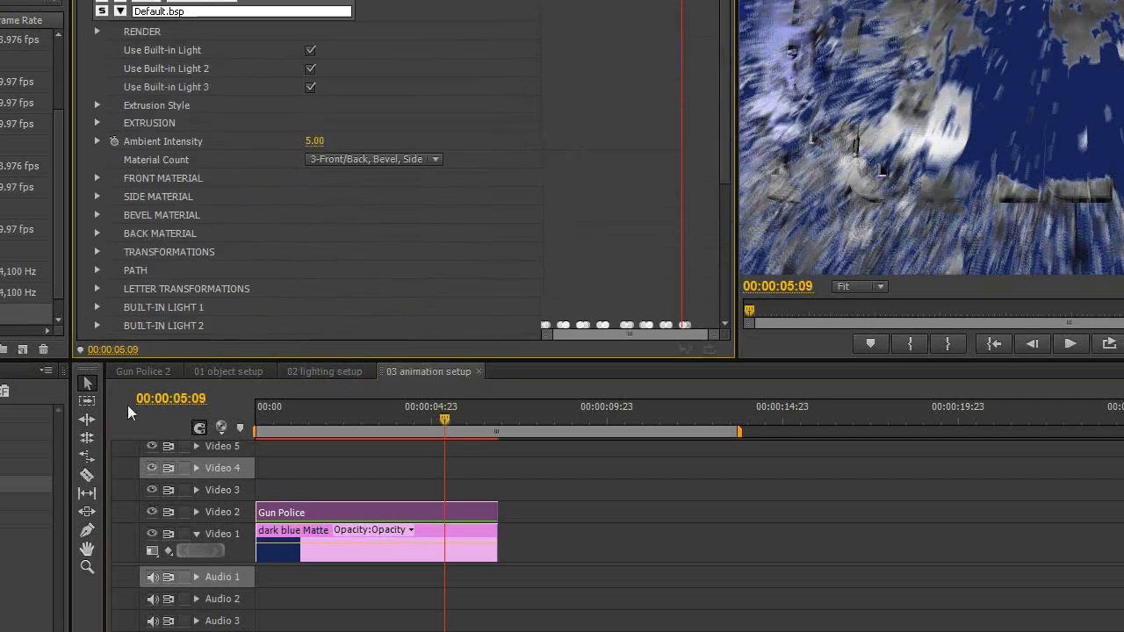
Step: Switch to the Gun Police 2 sequence and scrub from the Gun Police title into the Rookie's Law title at 00:00:08:18
left_click(142, 371)
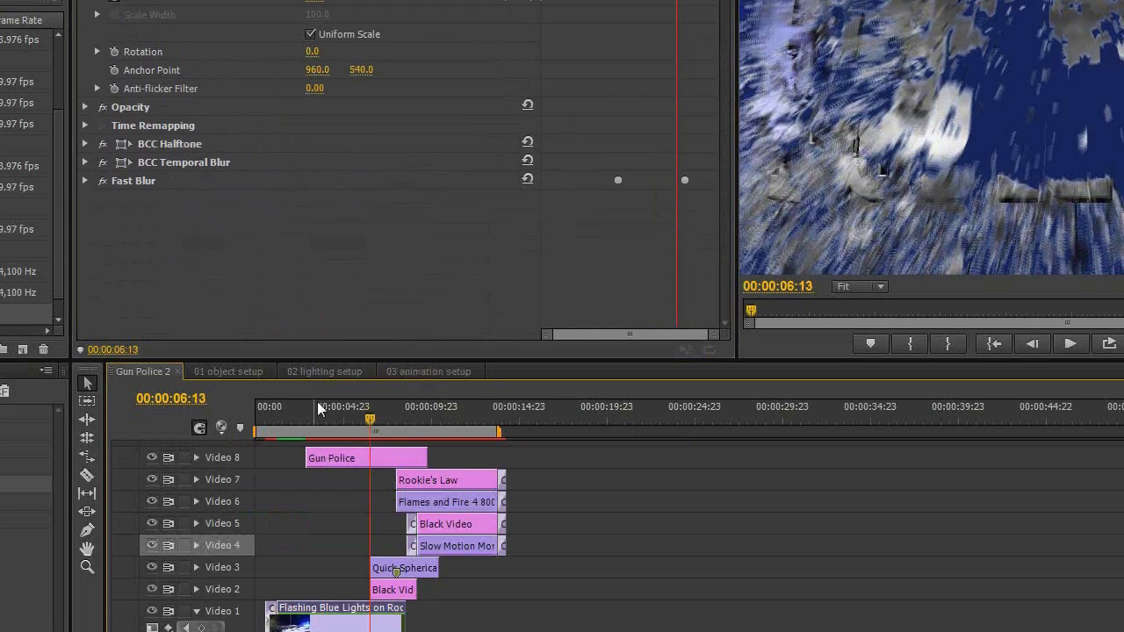
left_click(335, 419)
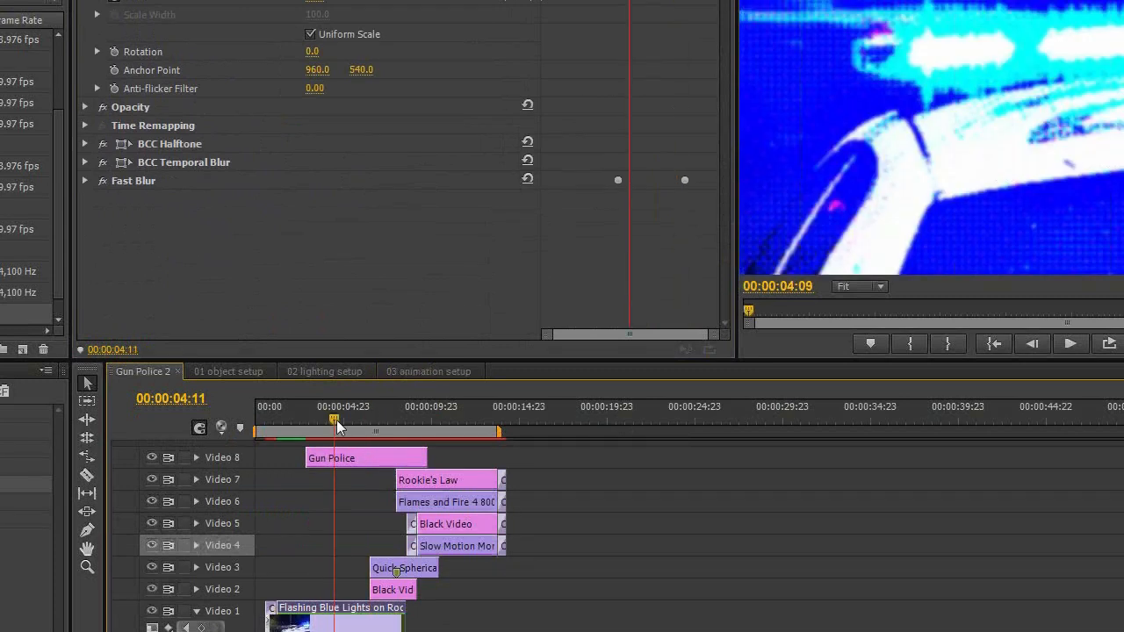
left_click_drag(336, 420, 379, 429)
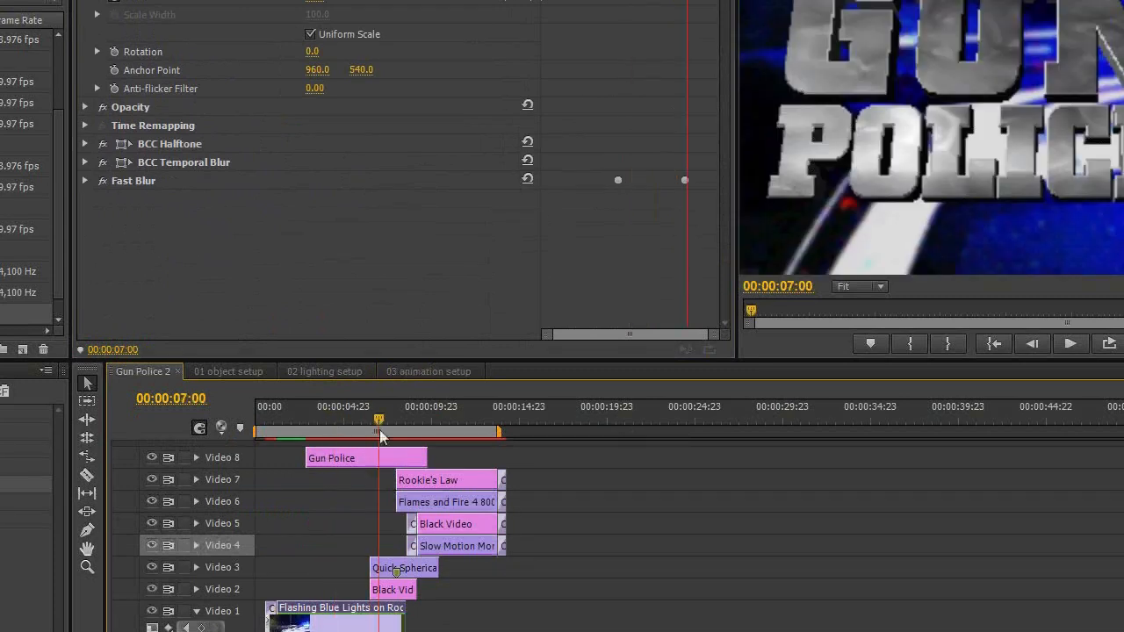
left_click(341, 457)
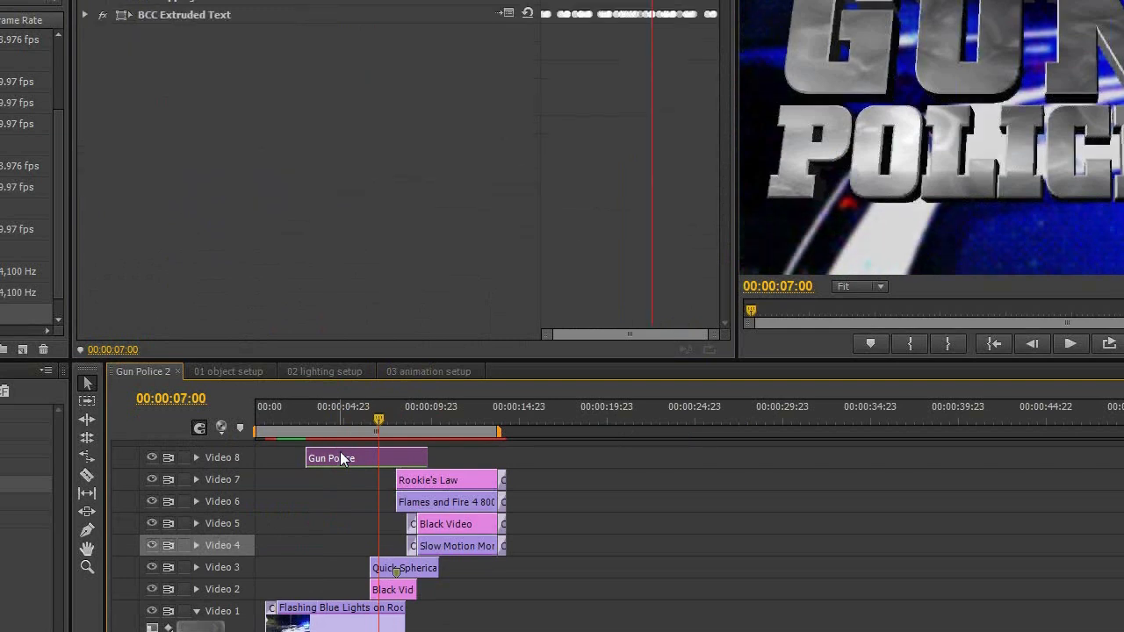
left_click(315, 420)
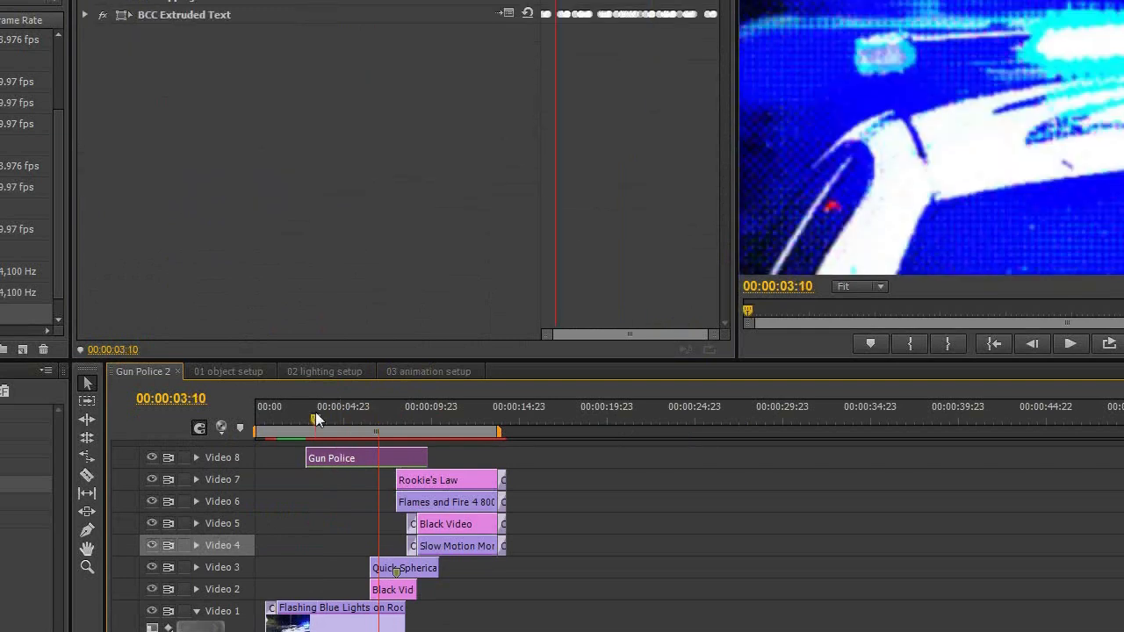
left_click_drag(316, 415, 411, 418)
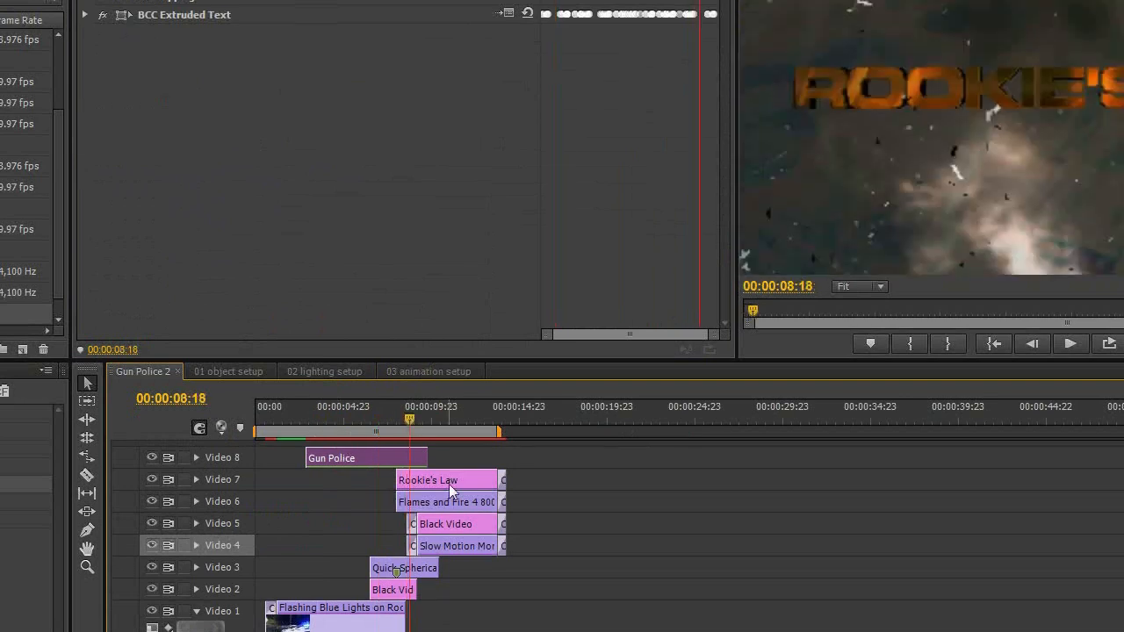
Step: Enable BCC Glow Alpha Edges and BCC Film Glow on the Rookie's Law clip, with the playhead at 00:00:10:20
left_click(451, 489)
mouse_move(436, 417)
left_mouse_down()
mouse_move(456, 414)
mouse_move(432, 408)
mouse_move(447, 413)
left_mouse_up()
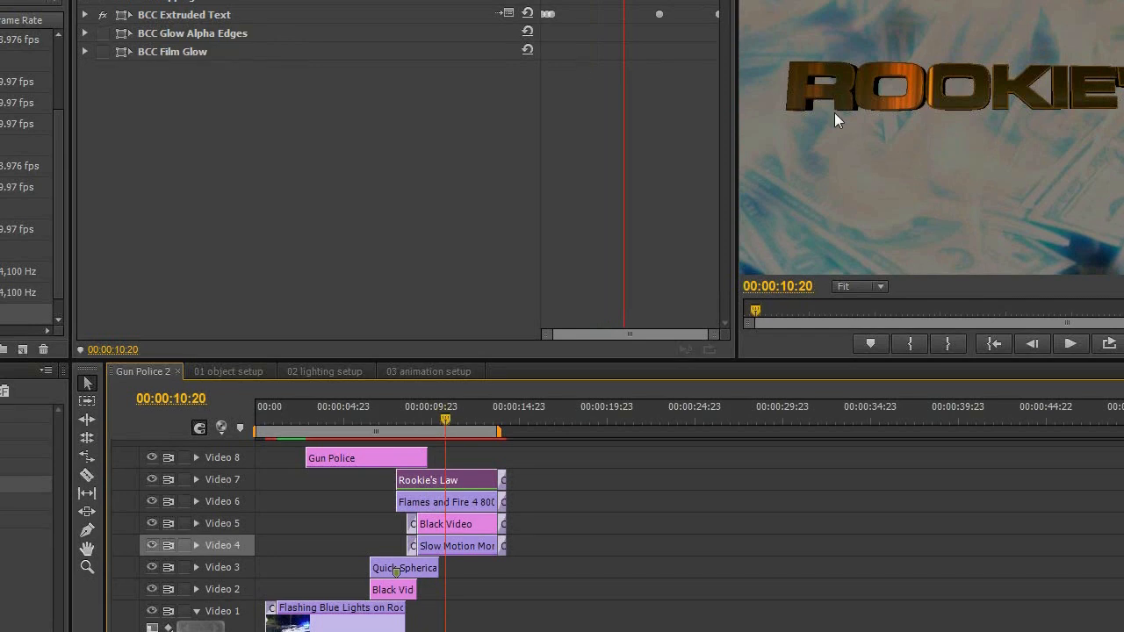
left_click(102, 33)
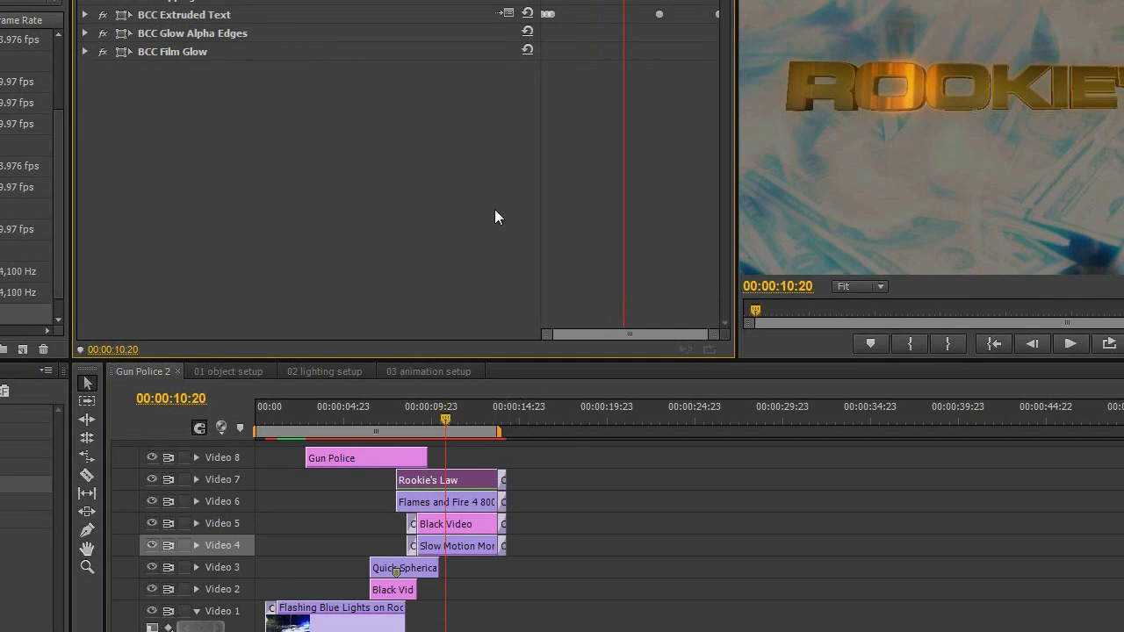
Step: Change the Rookie's Law clip's extruded text to "SNOOKIE'S LAW" and apply it
left_click(505, 14)
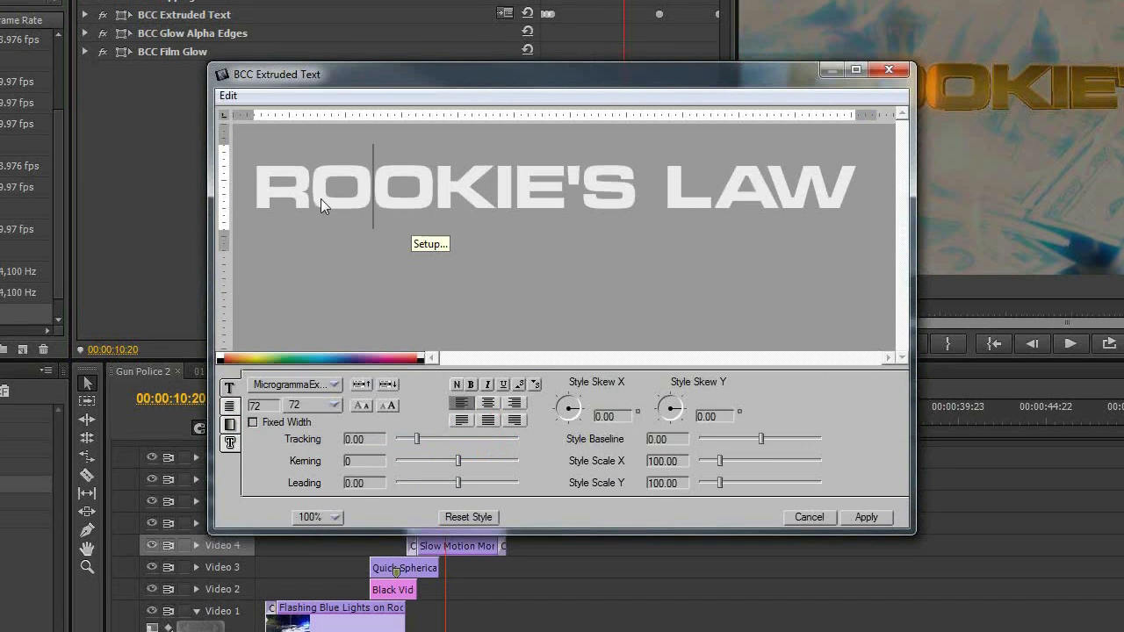
key("BackSpace")
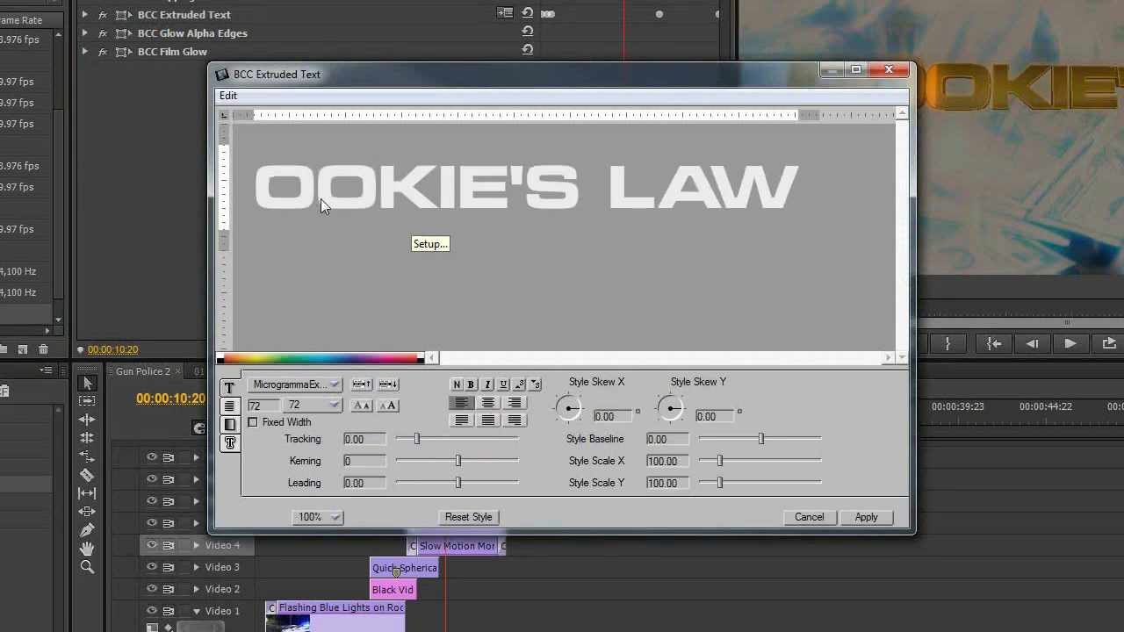
type("SN")
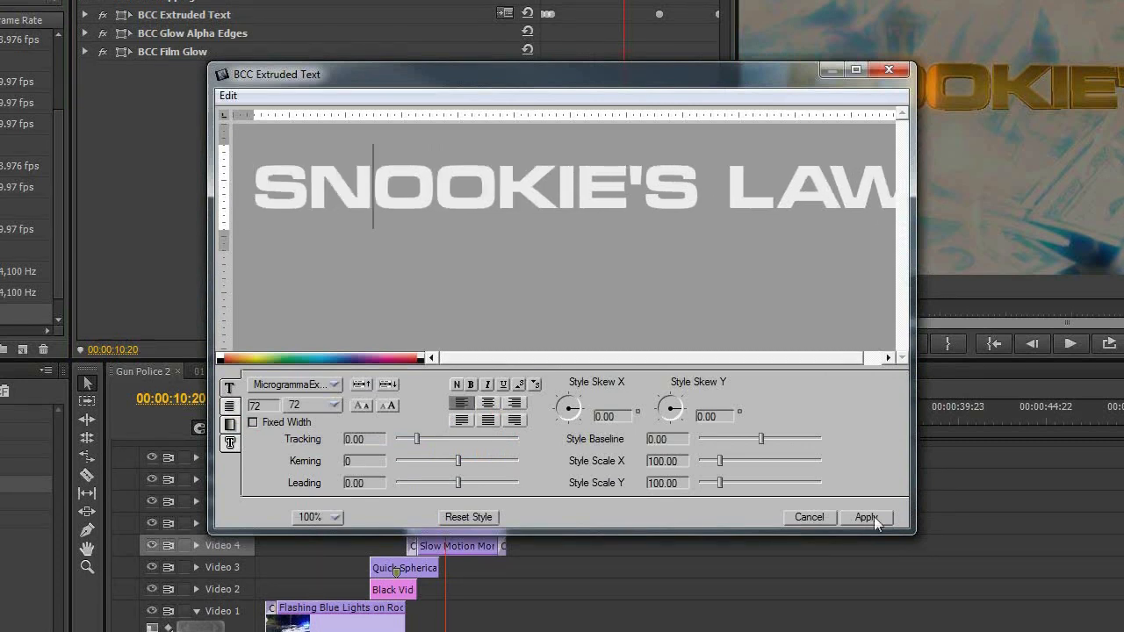
left_click(864, 517)
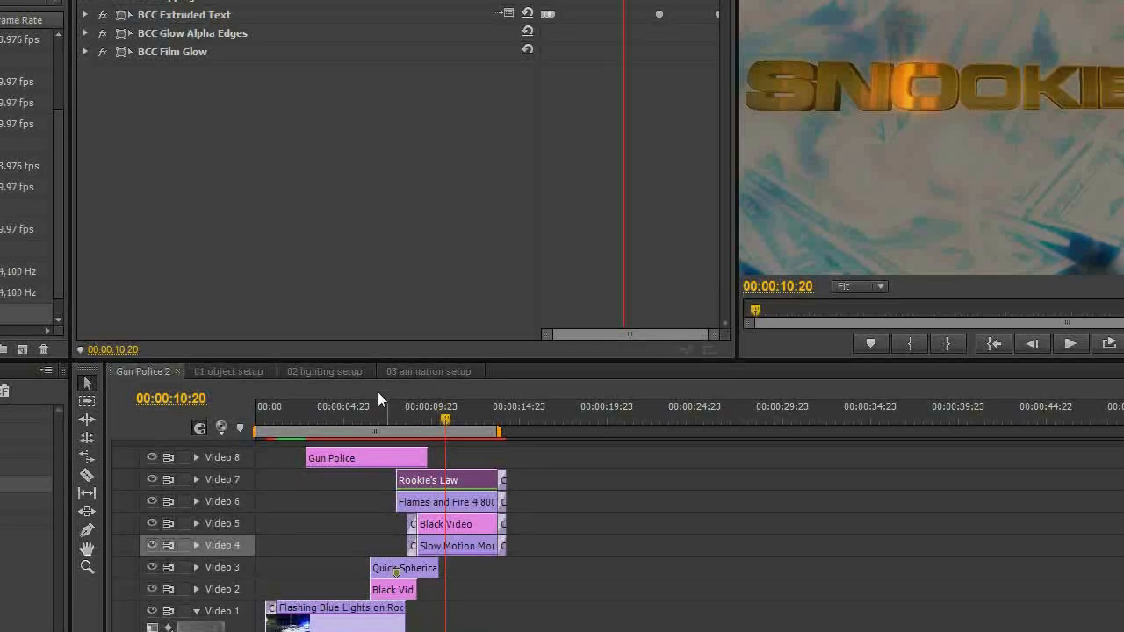
Step: Scrub back over the Gun Police title to the frame at 00:00:06:19
left_click(357, 423)
left_click_drag(360, 420, 371, 417)
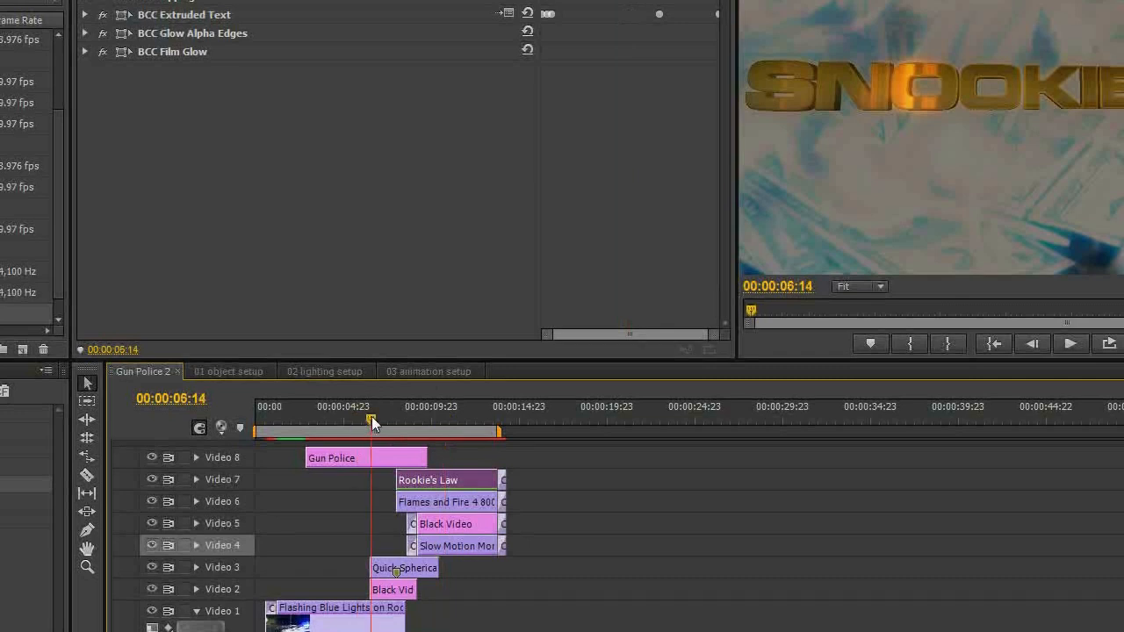
left_click_drag(371, 416, 376, 420)
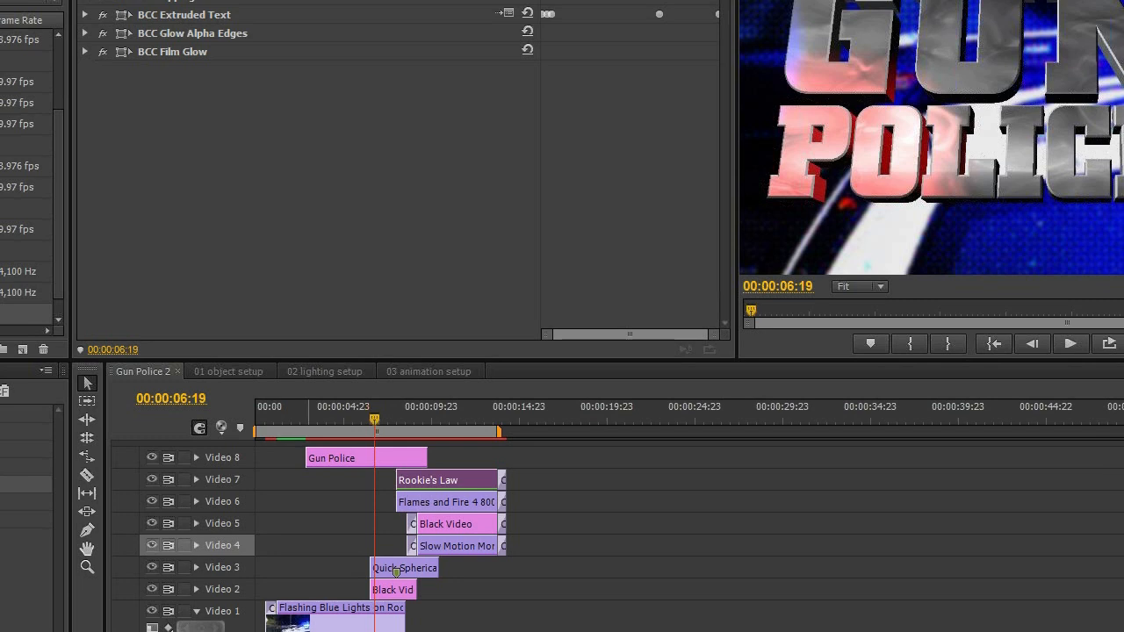
Step: Open the Windows System information window and place it clear of the title preview to examine the computer's specifications
key("super")
left_click(15, 475)
key("super")
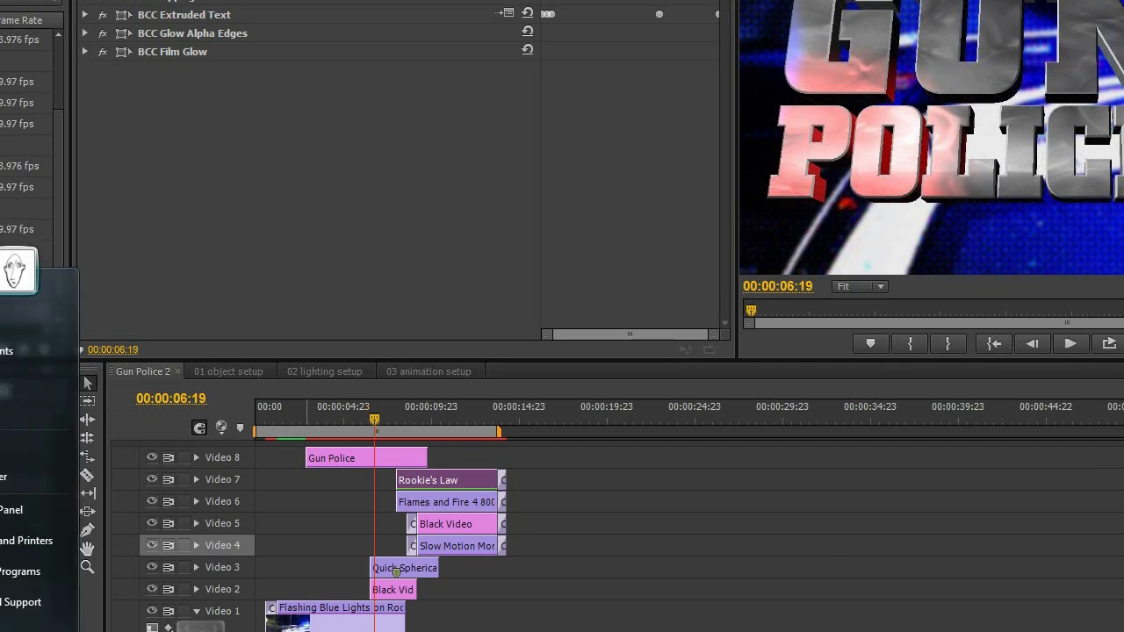
left_click(24, 487)
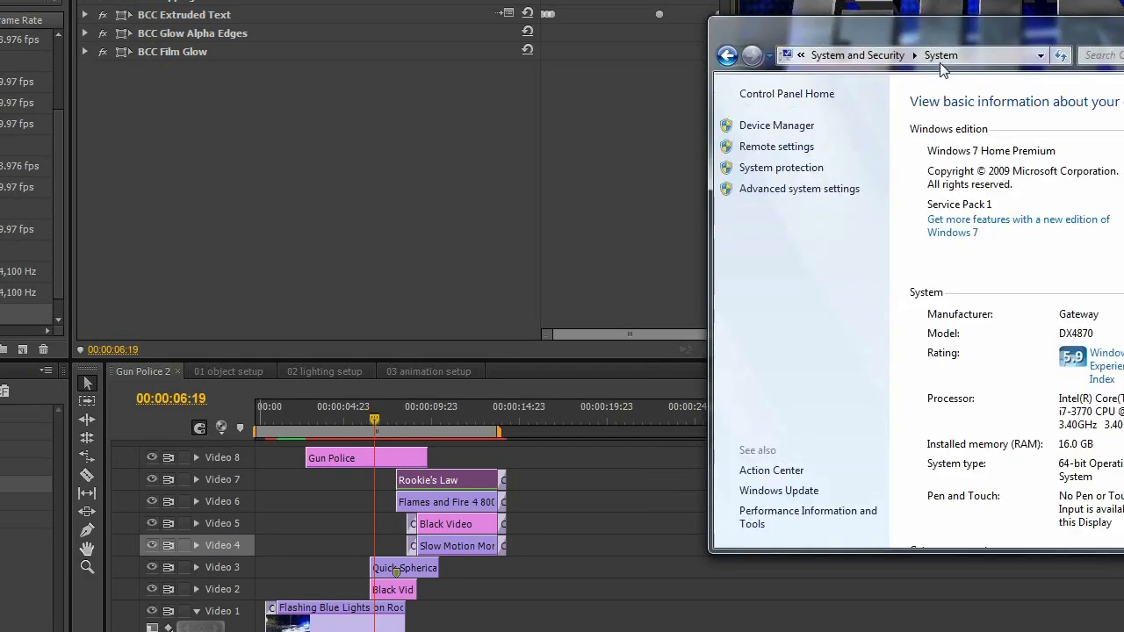
left_click_drag(941, 69, 157, 125)
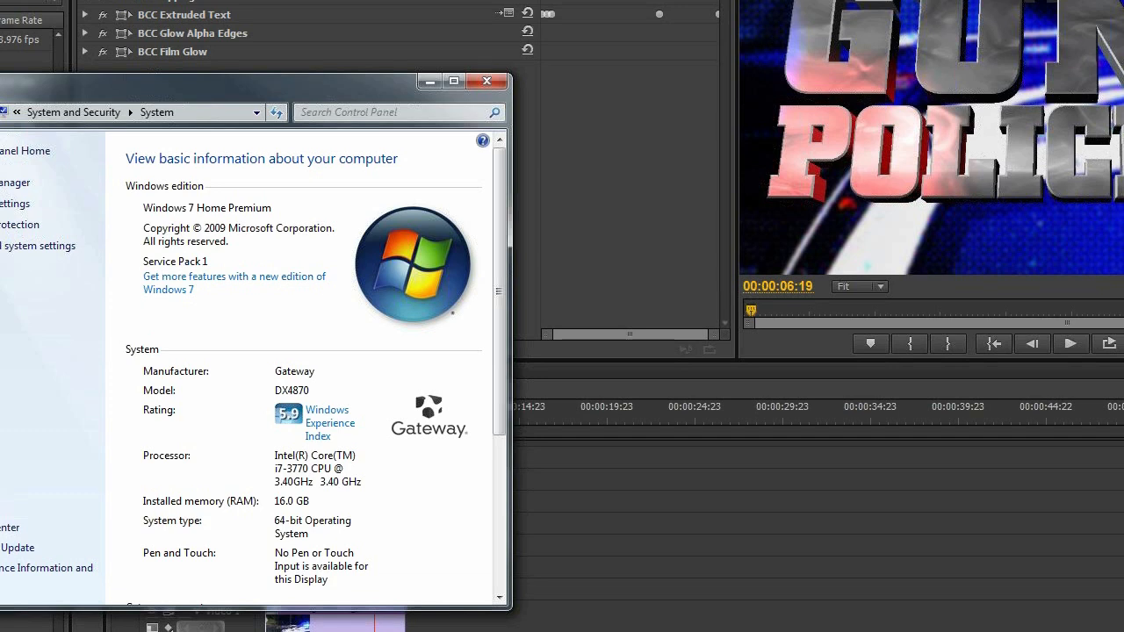
Step: Switch to NVIDIA GeForce Experience, view the My Rig specifications beside the System window, and close both windows
key("super")
key("super")
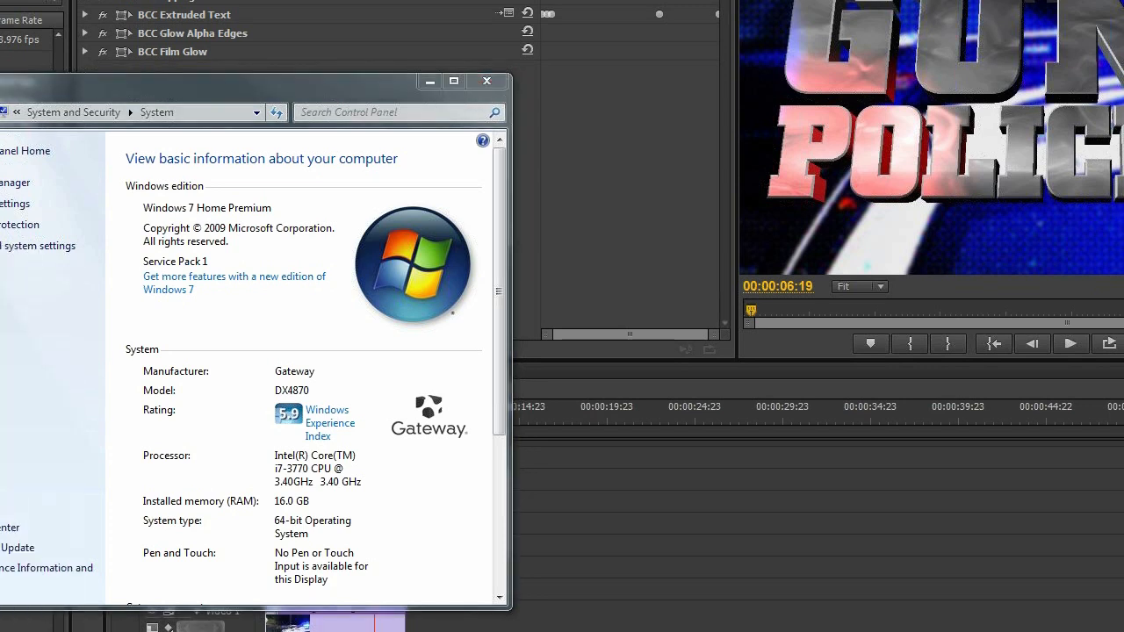
key("super")
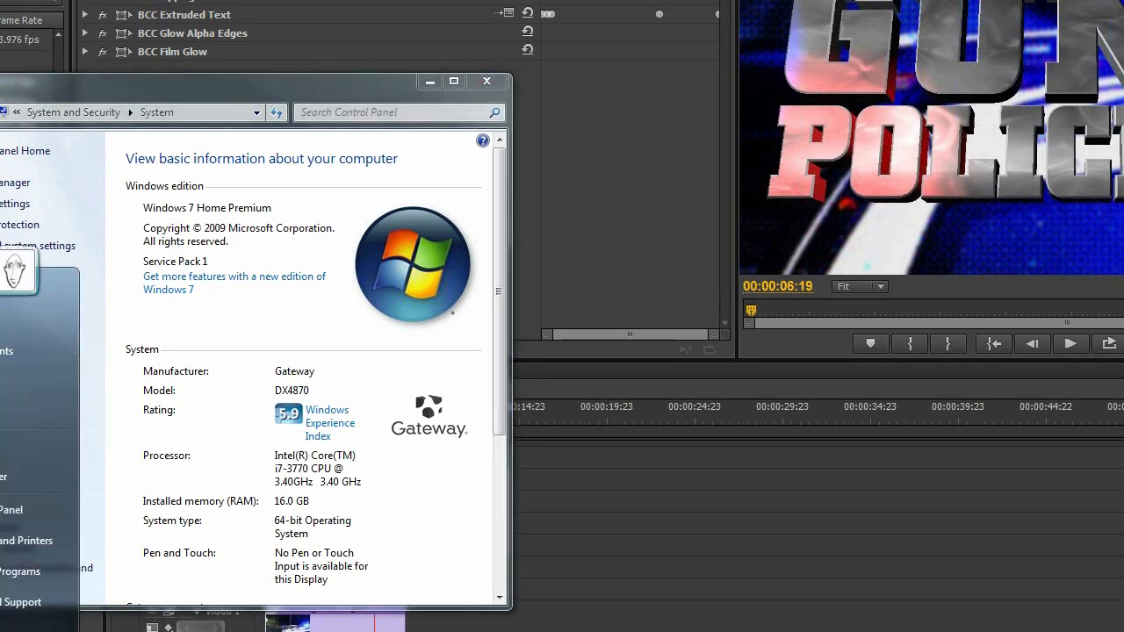
key("super")
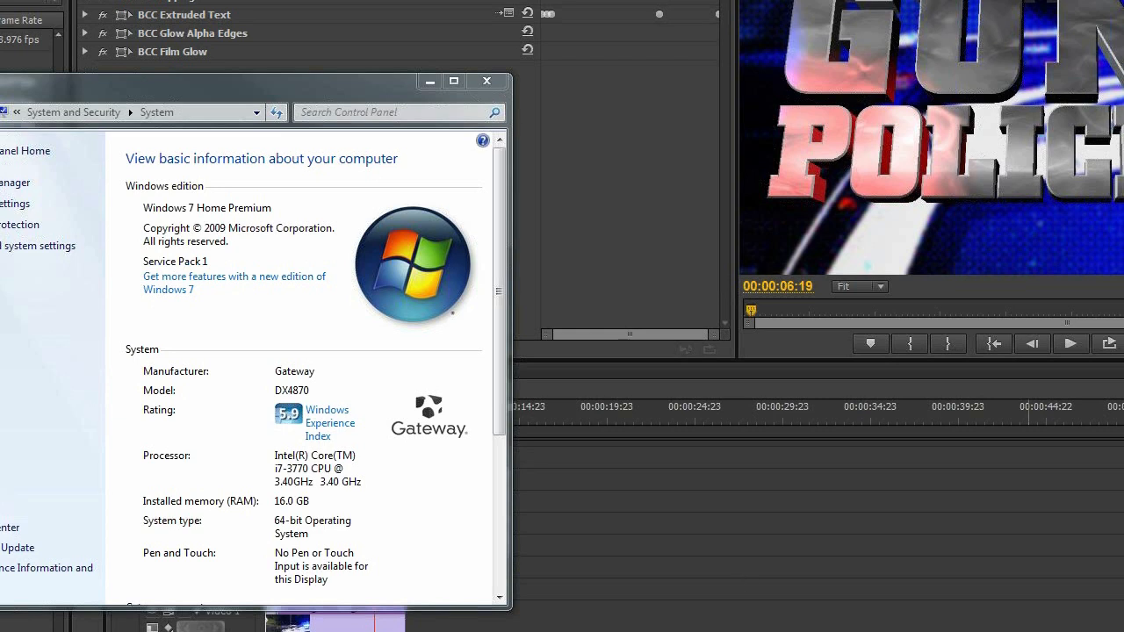
key("alt+Tab")
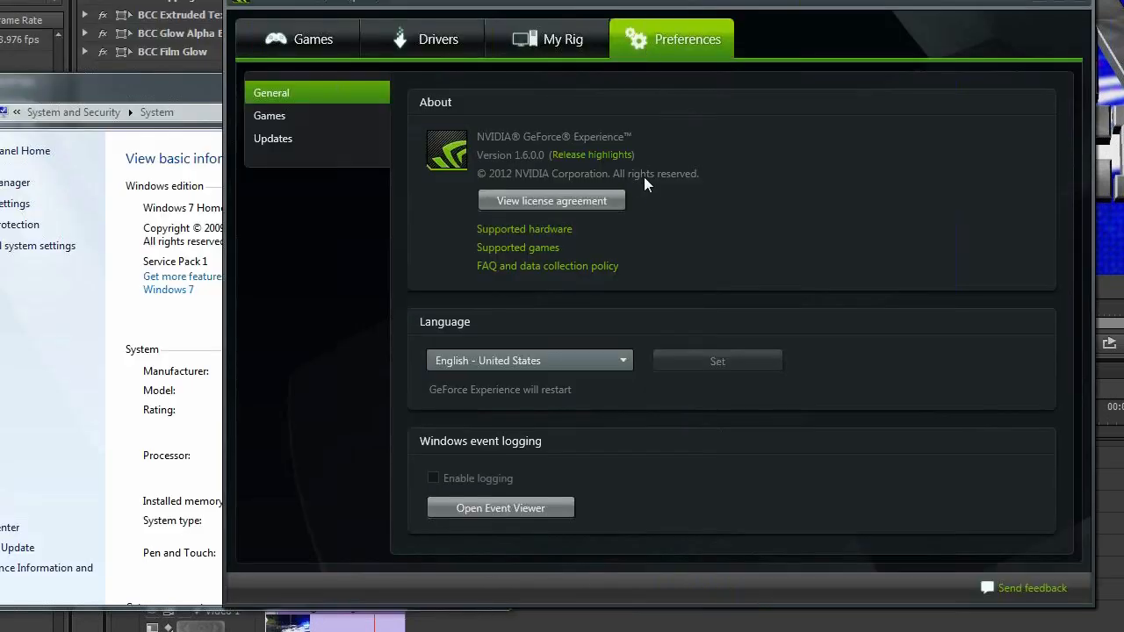
left_click(554, 38)
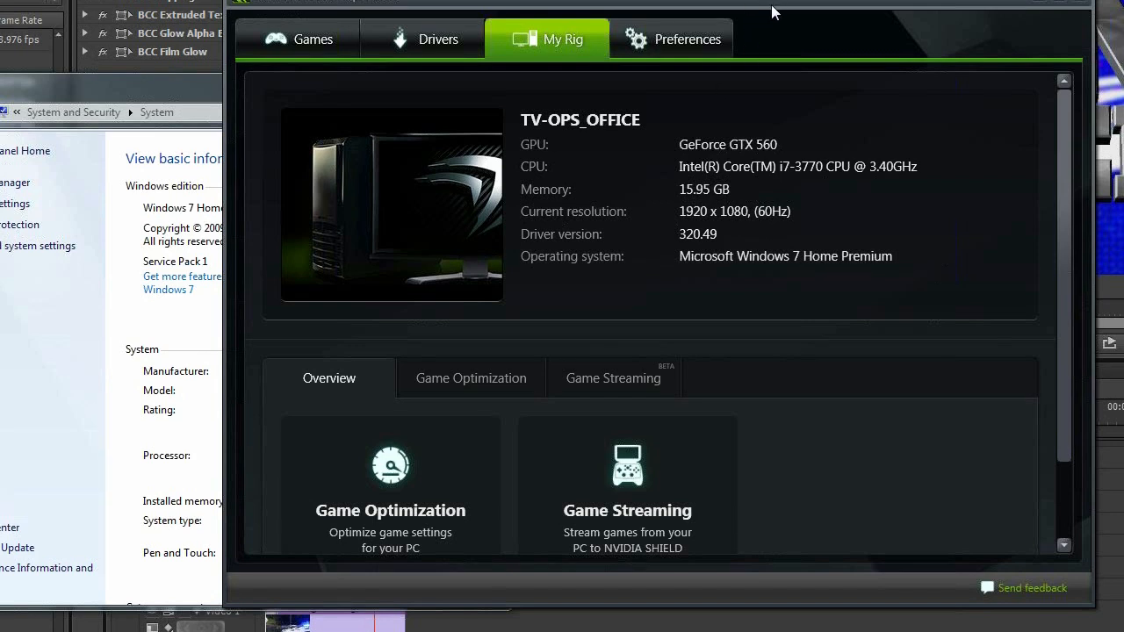
left_click_drag(773, 12, 798, 21)
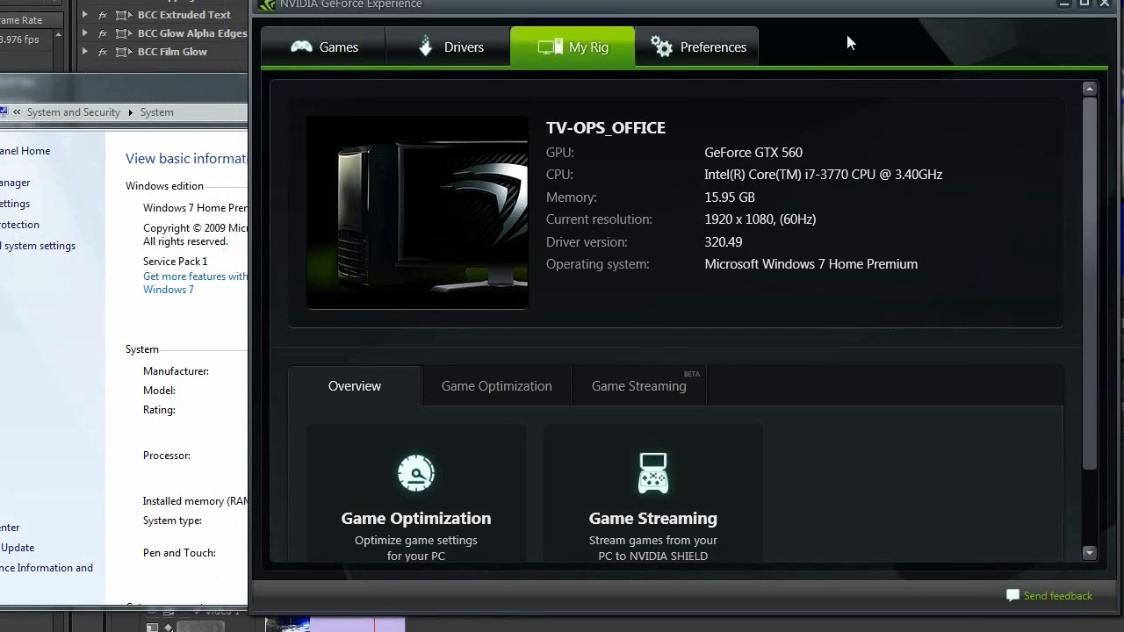
left_click_drag(771, 6, 1011, 117)
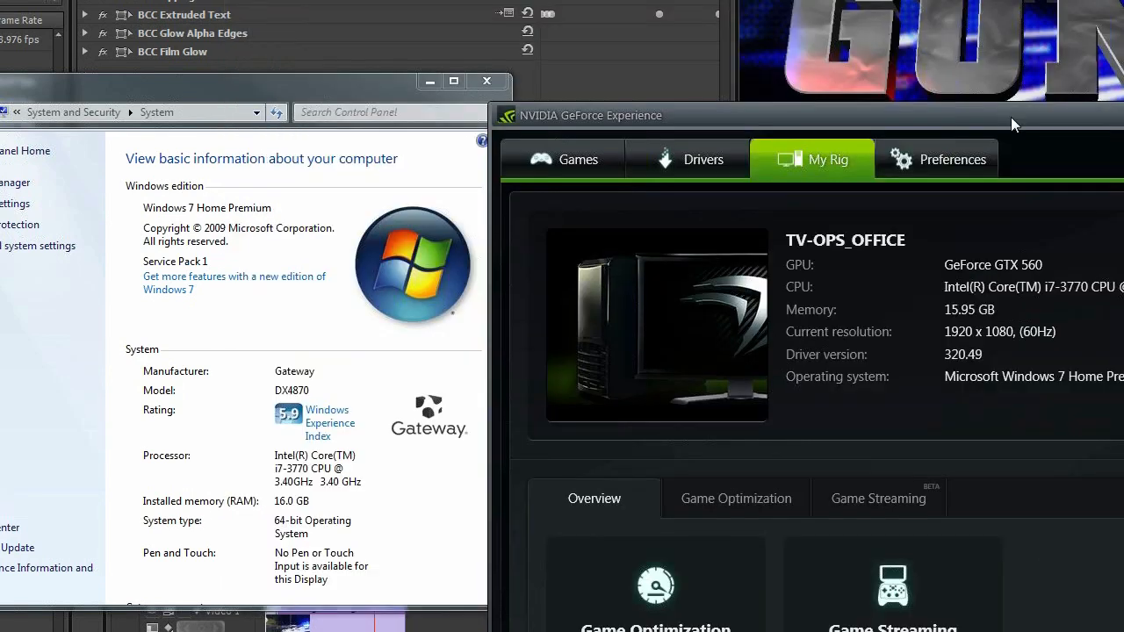
left_click_drag(355, 91, 325, 119)
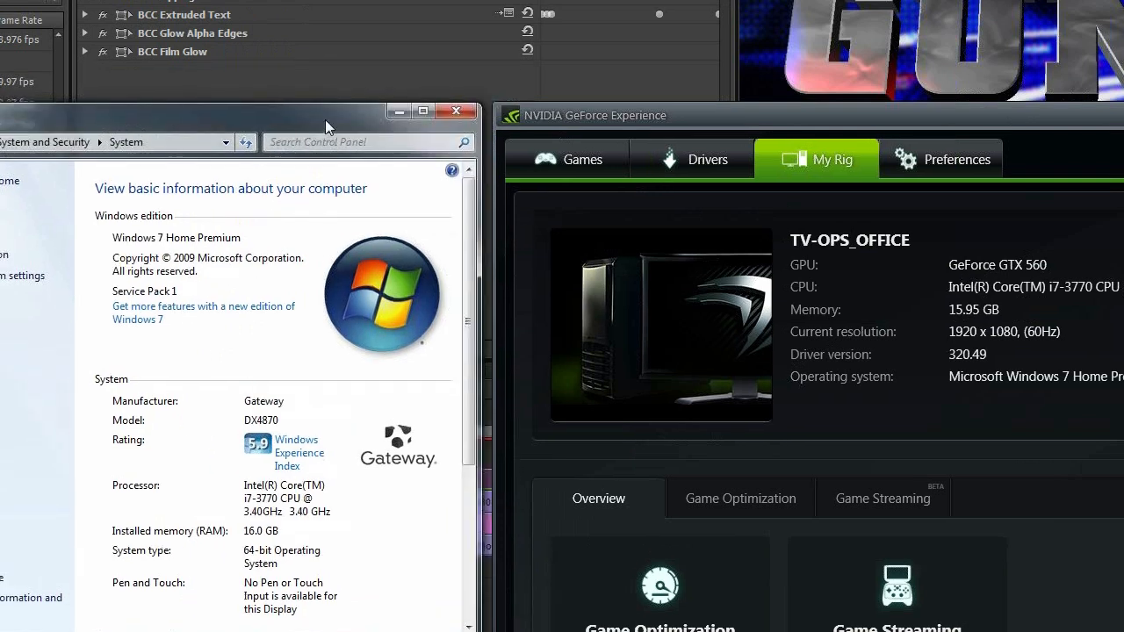
left_click(456, 110)
left_click(1122, 115)
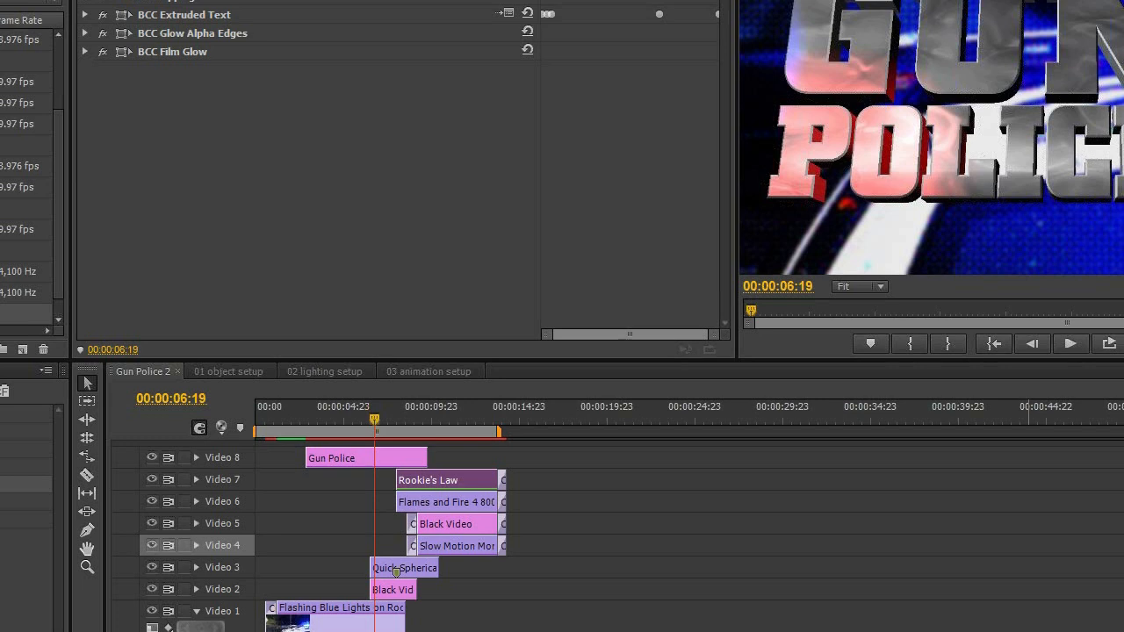
Step: Turn on Use Ripple for the Gun Police title at 00:00:06:13 and expand the Ripple Deformer settings
key("Return")
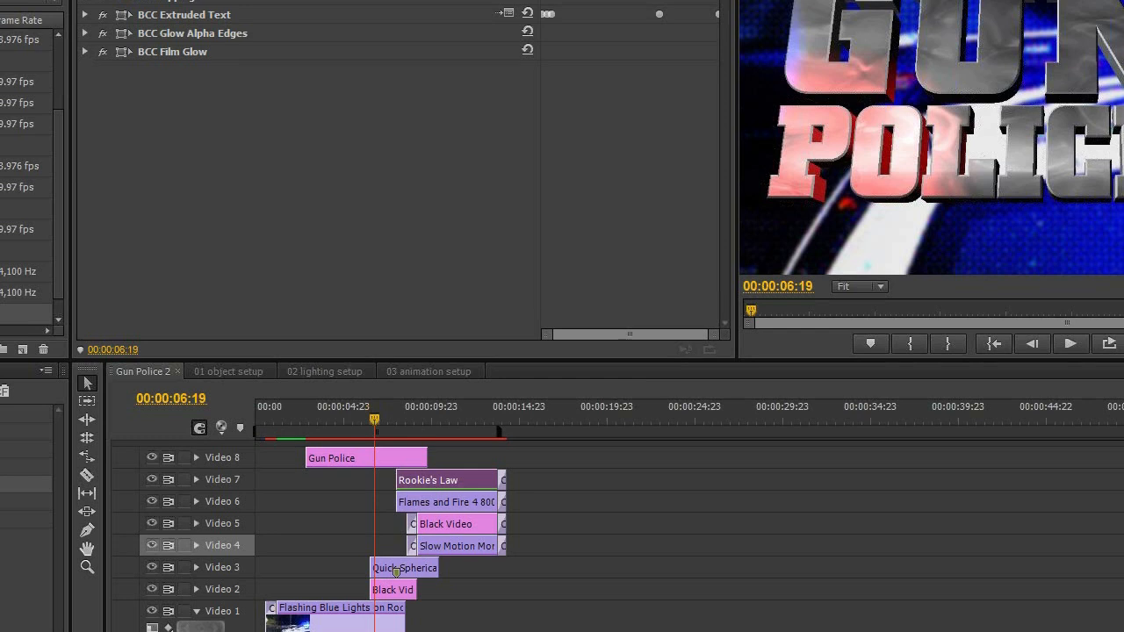
left_click(372, 420)
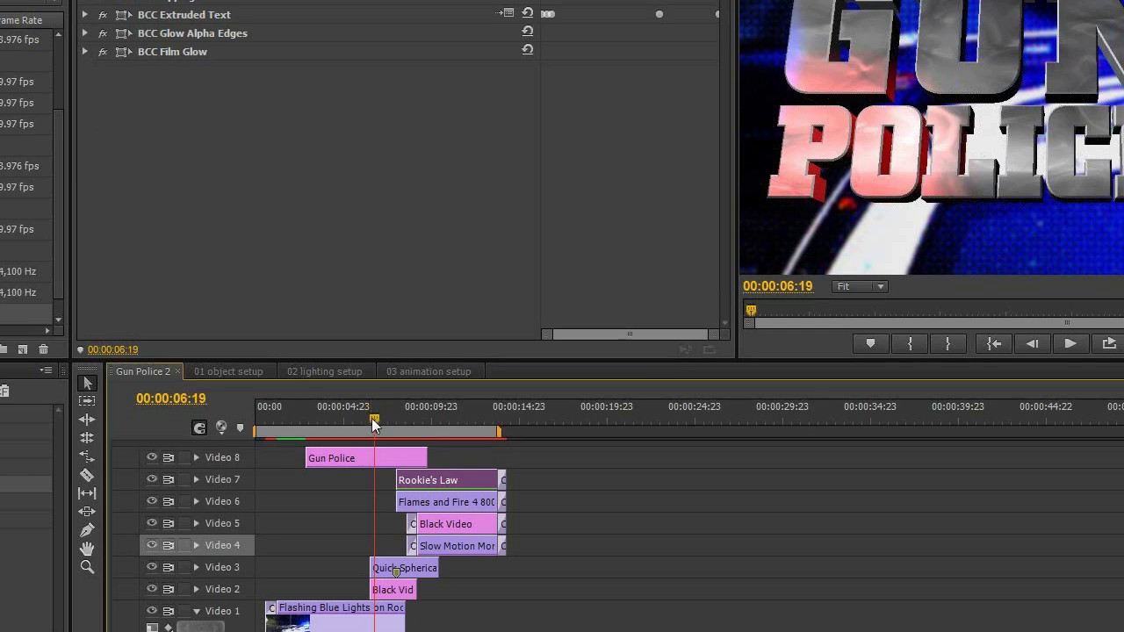
left_click_drag(371, 417, 367, 418)
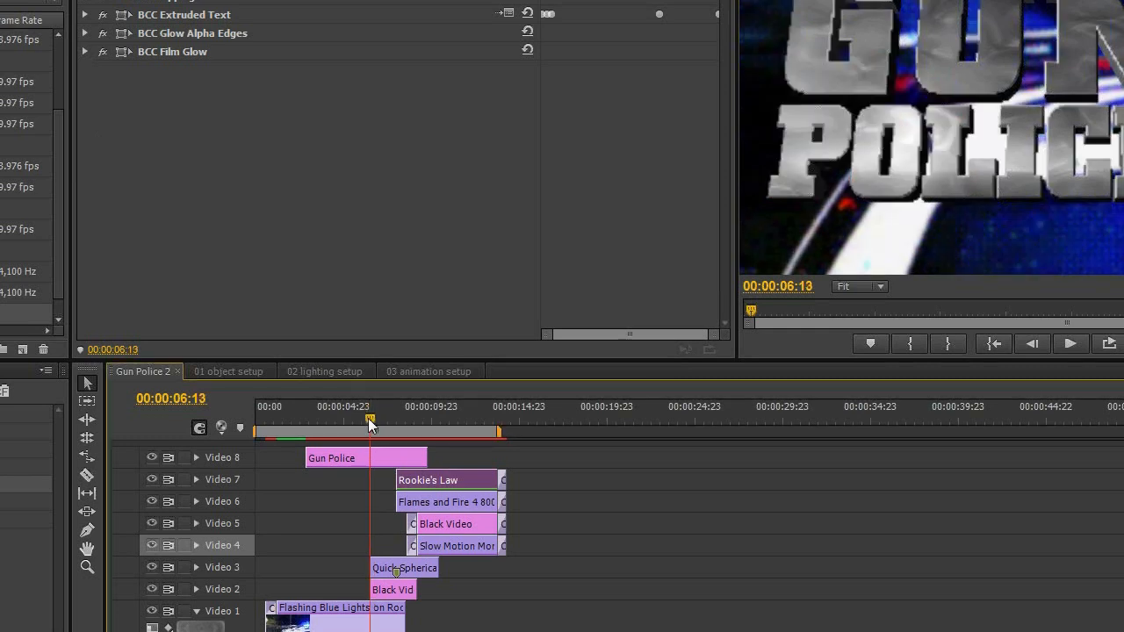
left_click(367, 458)
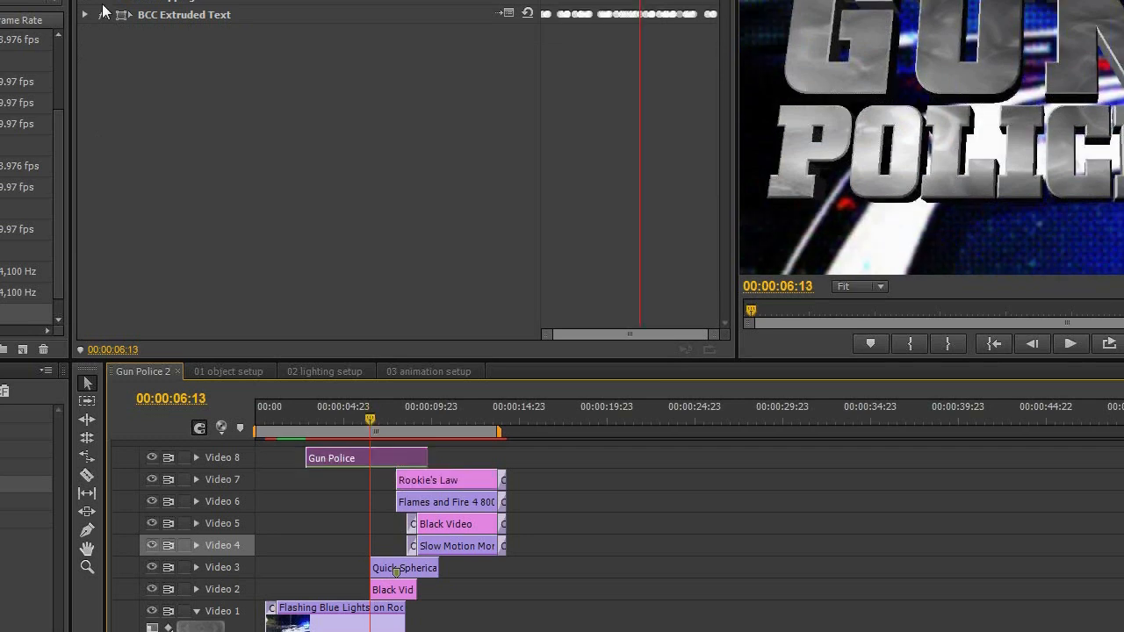
left_click(725, 181)
scroll(725, 181, "down", 5)
left_click(96, 274)
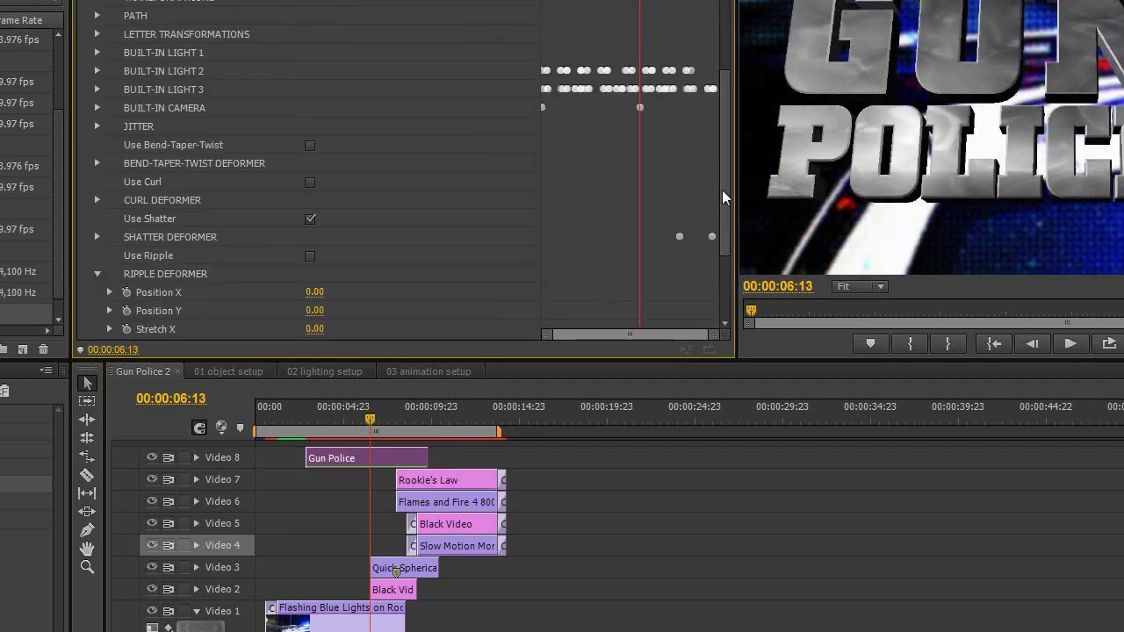
scroll(722, 190, "down", 1)
left_click_drag(722, 194, 725, 241)
left_click(310, 135)
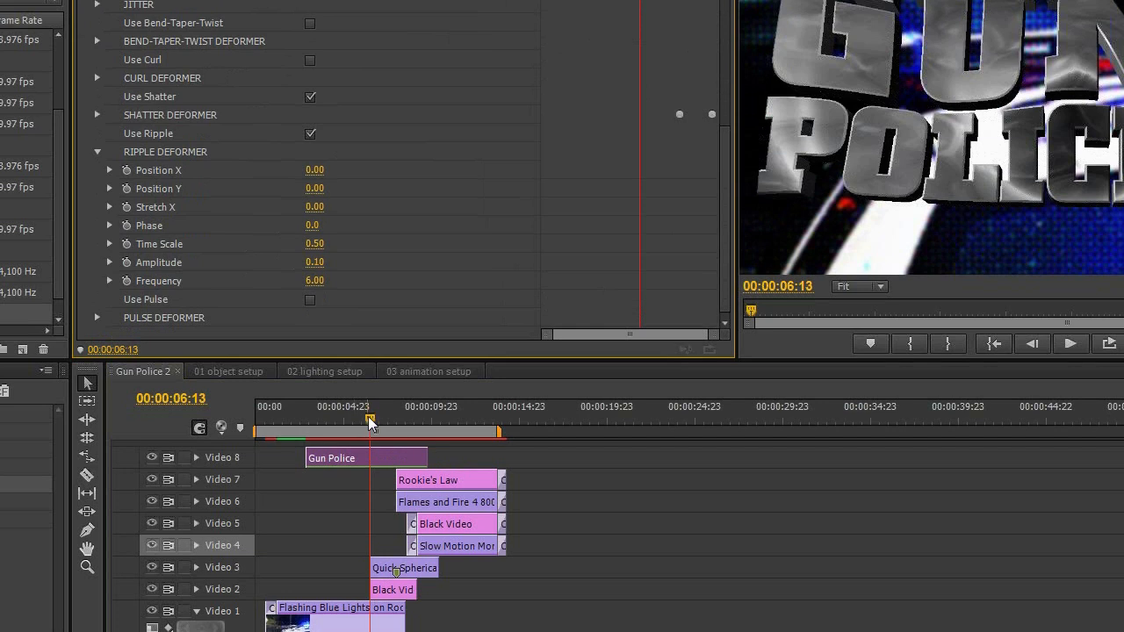
Step: Scrub the Gun Police title between 00:00:04:13 and 00:00:08:14 to examine the ripple motion, ending at 00:00:06:09
left_click_drag(369, 418, 353, 419)
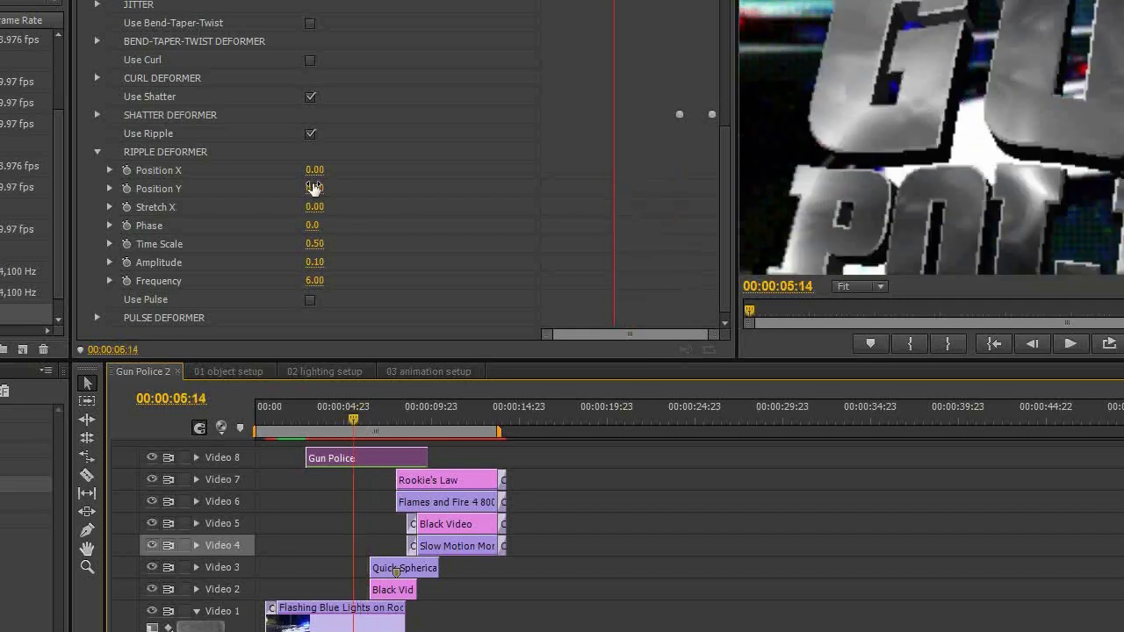
left_click(346, 421)
key("Left")
key("Left")
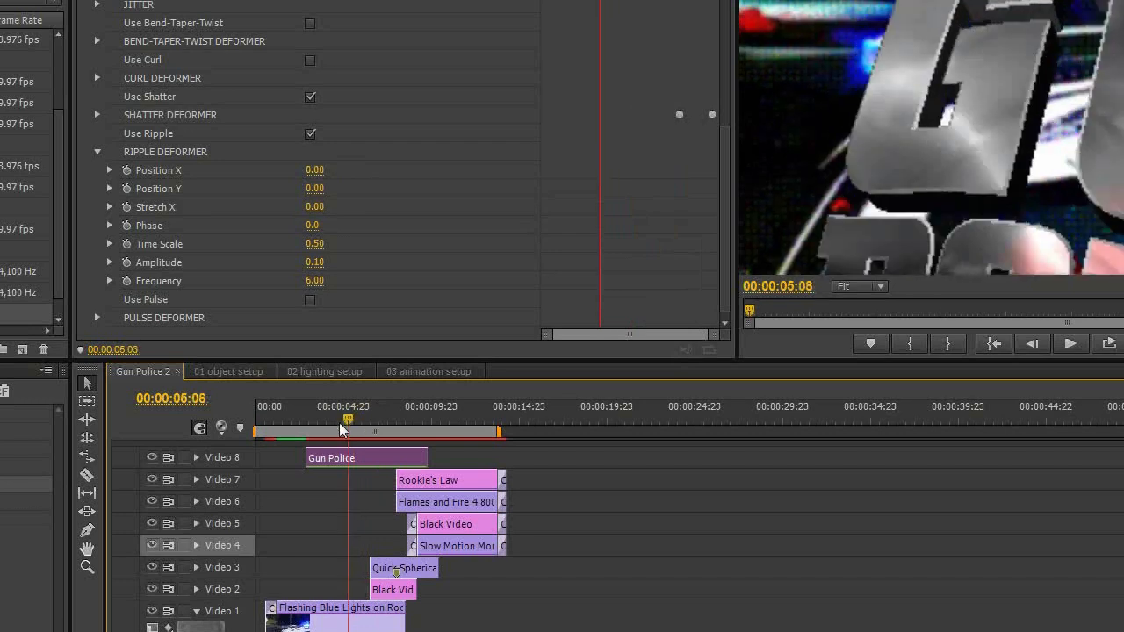
left_click(330, 422)
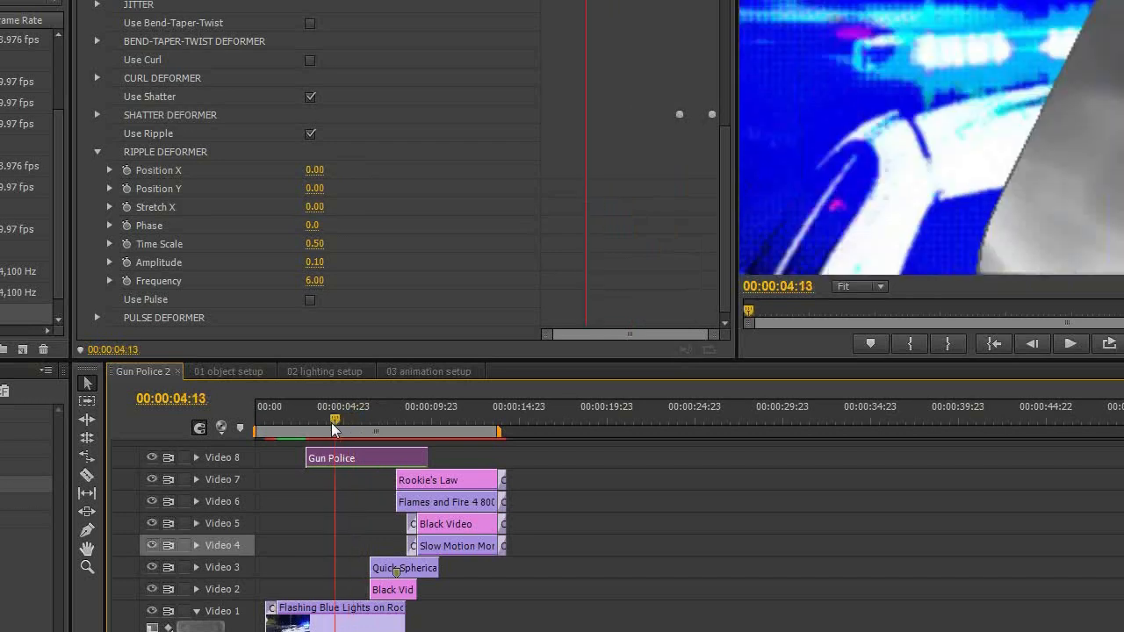
left_click_drag(331, 423, 401, 423)
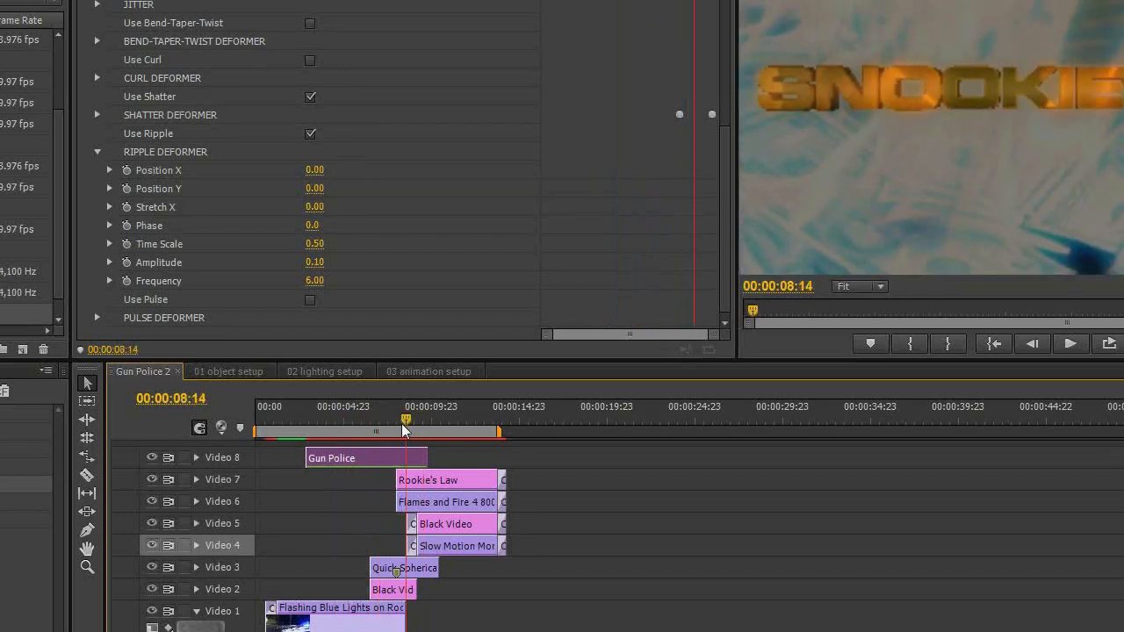
left_click_drag(401, 423, 395, 423)
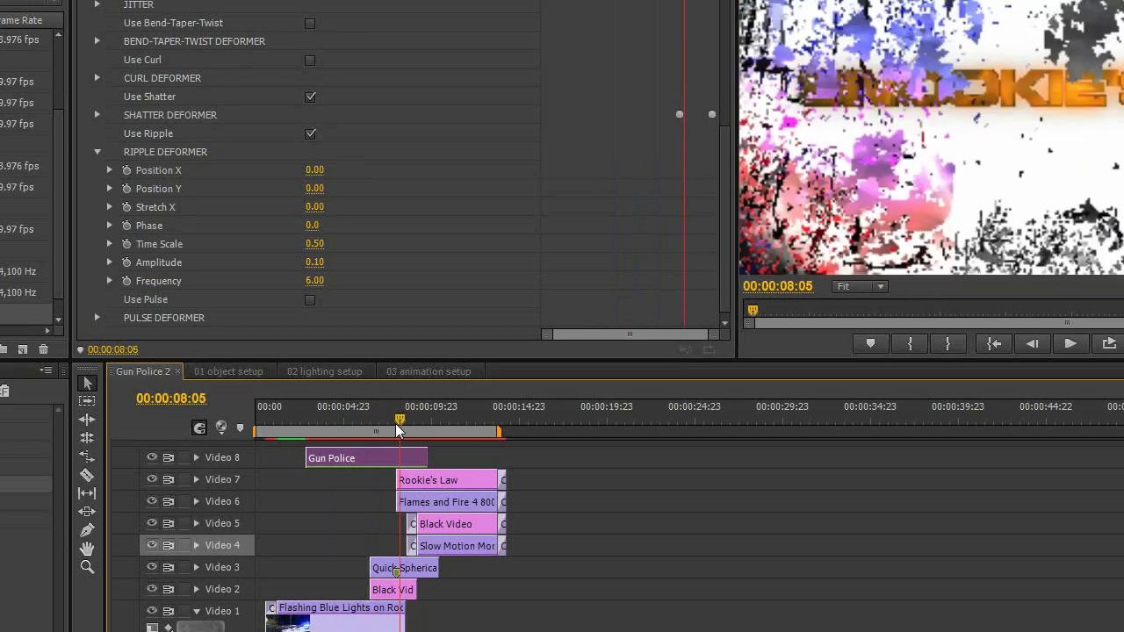
left_click_drag(395, 423, 367, 429)
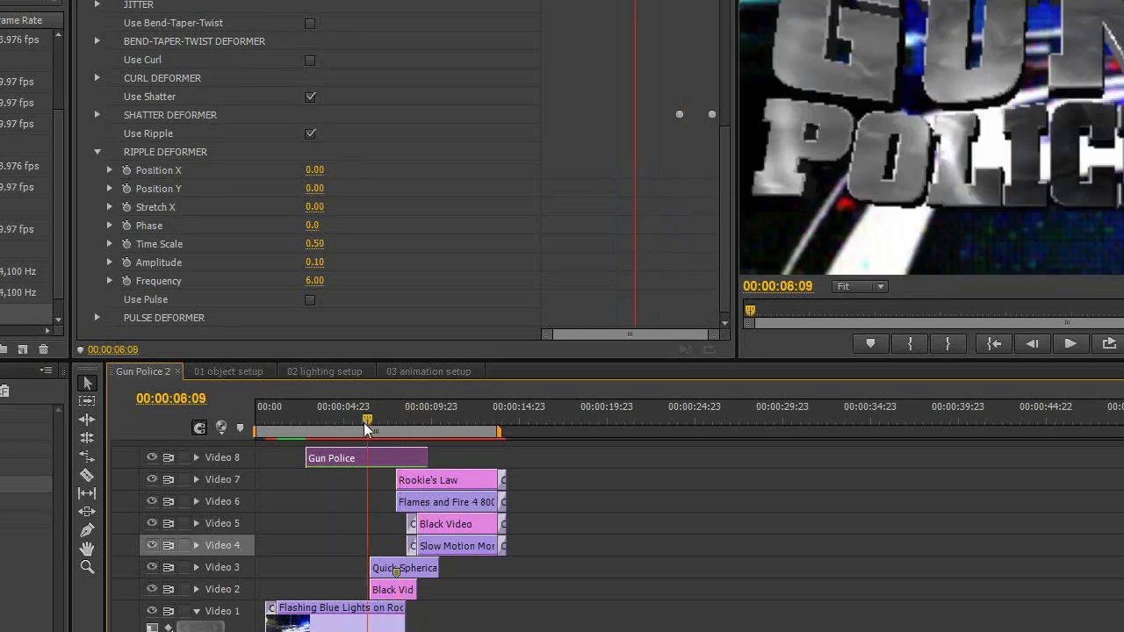
Step: Switch the title from the ripple to the Bend-Taper-Twist deformer, with Strength at 23.00 and Left Taper at 4.10
left_click(95, 153)
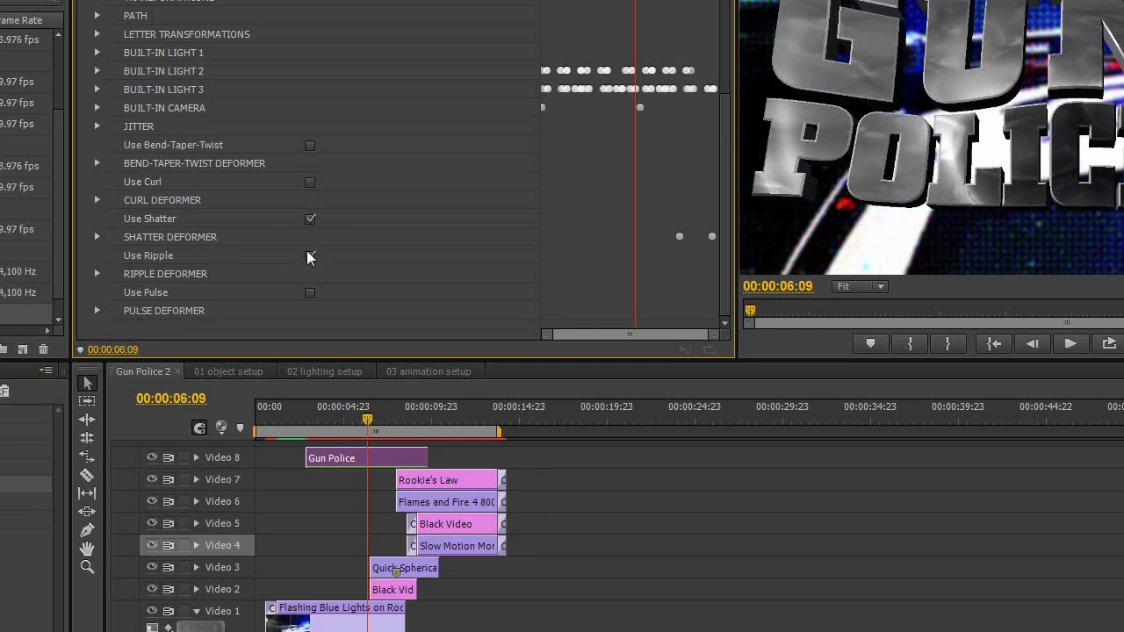
left_click(97, 163)
left_click_drag(316, 201, 372, 205)
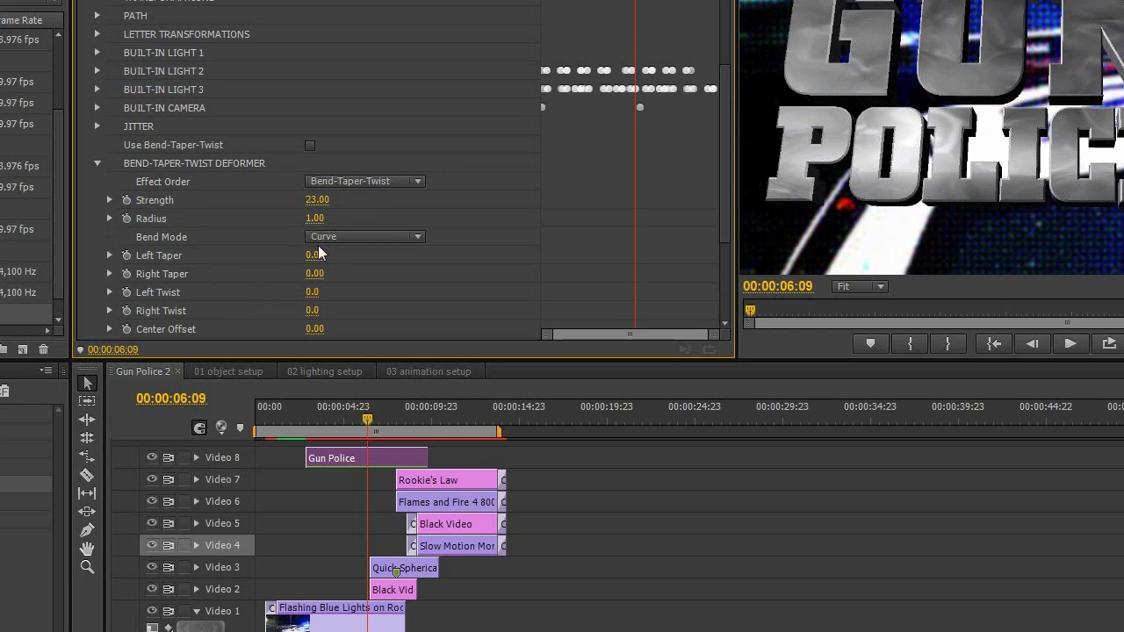
left_click_drag(318, 256, 365, 255)
left_click(311, 146)
Step: Try bend Strength values of -5.00 and 6.00 on the tapered title, and settle on 0.00
left_click_drag(316, 200, 295, 204)
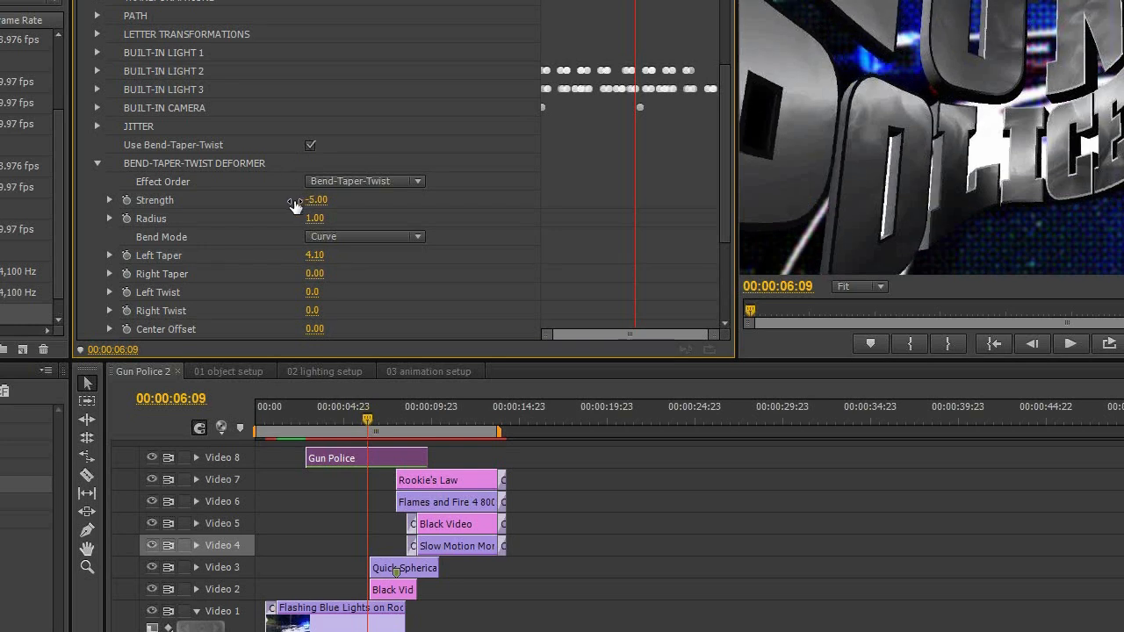
left_click_drag(295, 203, 306, 207)
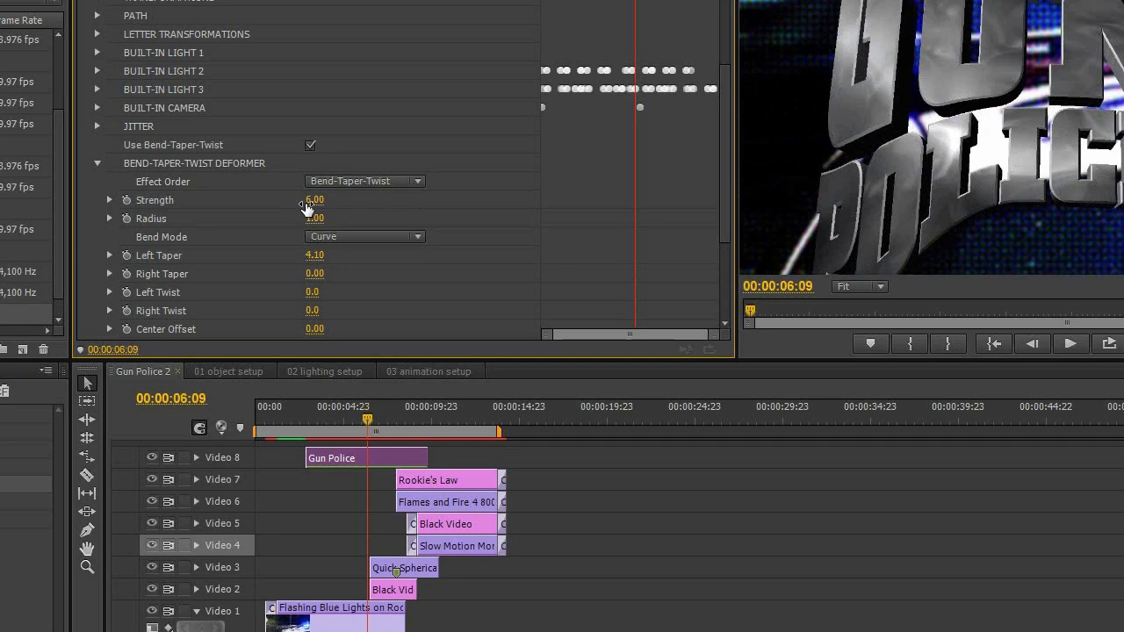
left_click_drag(305, 207, 300, 210)
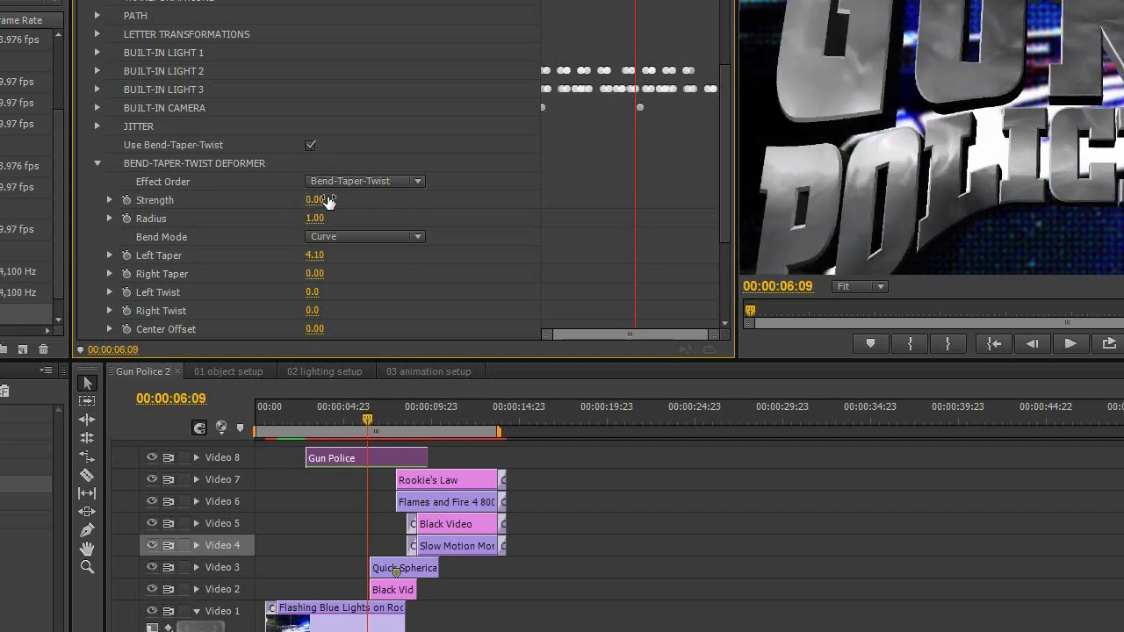